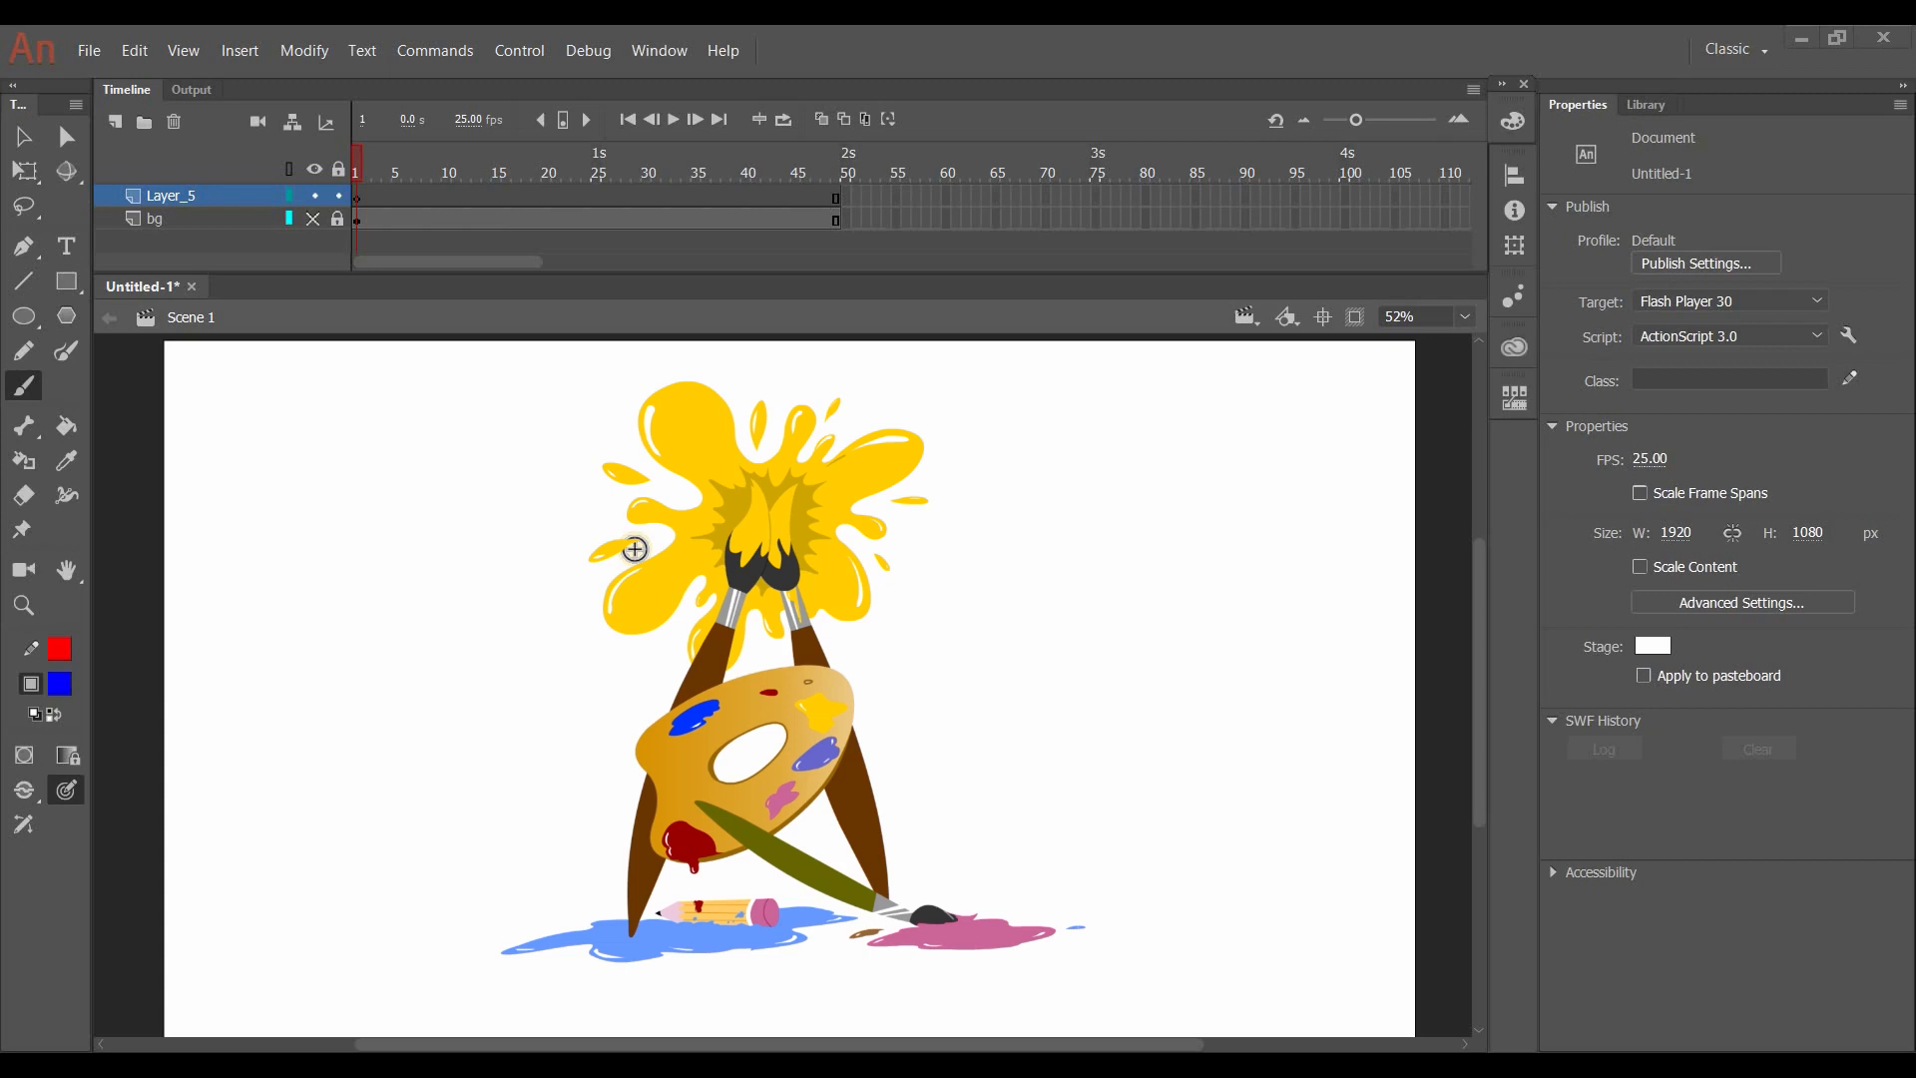
# - Handwrite the first list entry, a circled 1 followed by a dash and "Planning", in blue brush strokes
pyautogui.moveTo(267, 407); pyautogui.dragTo(271, 436)
pyautogui.moveTo(280, 391)
pyautogui.mouseDown()
pyautogui.moveTo(401, 420)
pyautogui.moveTo(406, 439)
pyautogui.mouseUp()
pyautogui.moveTo(399, 401); pyautogui.dragTo(405, 419)
pyautogui.moveTo(430, 401); pyautogui.dragTo(433, 437)
pyautogui.moveTo(454, 416)
pyautogui.mouseDown()
pyautogui.moveTo(502, 423)
pyautogui.moveTo(535, 398)
pyautogui.moveTo(568, 419)
pyautogui.moveTo(566, 477)
pyautogui.mouseUp()
pyautogui.click(626, 425)
# - Handwrite a circled 2 followed by a dash and "Story" beneath the Planning entry
pyautogui.moveTo(257, 512)
pyautogui.mouseDown()
pyautogui.moveTo(252, 530)
pyautogui.moveTo(290, 533)
pyautogui.mouseUp()
pyautogui.moveTo(269, 492)
pyautogui.mouseDown()
pyautogui.moveTo(303, 518)
pyautogui.moveTo(283, 491)
pyautogui.mouseUp()
pyautogui.moveTo(338, 533); pyautogui.dragTo(417, 544)
pyautogui.moveTo(459, 499); pyautogui.dragTo(461, 547)
pyautogui.moveTo(477, 519); pyautogui.dragTo(544, 589)
# - Bracket Planning and Story together with a circled 1, and overwrite Story's number with 1
pyautogui.moveTo(595, 383)
pyautogui.mouseDown()
pyautogui.moveTo(610, 469)
pyautogui.moveTo(589, 574)
pyautogui.mouseUp()
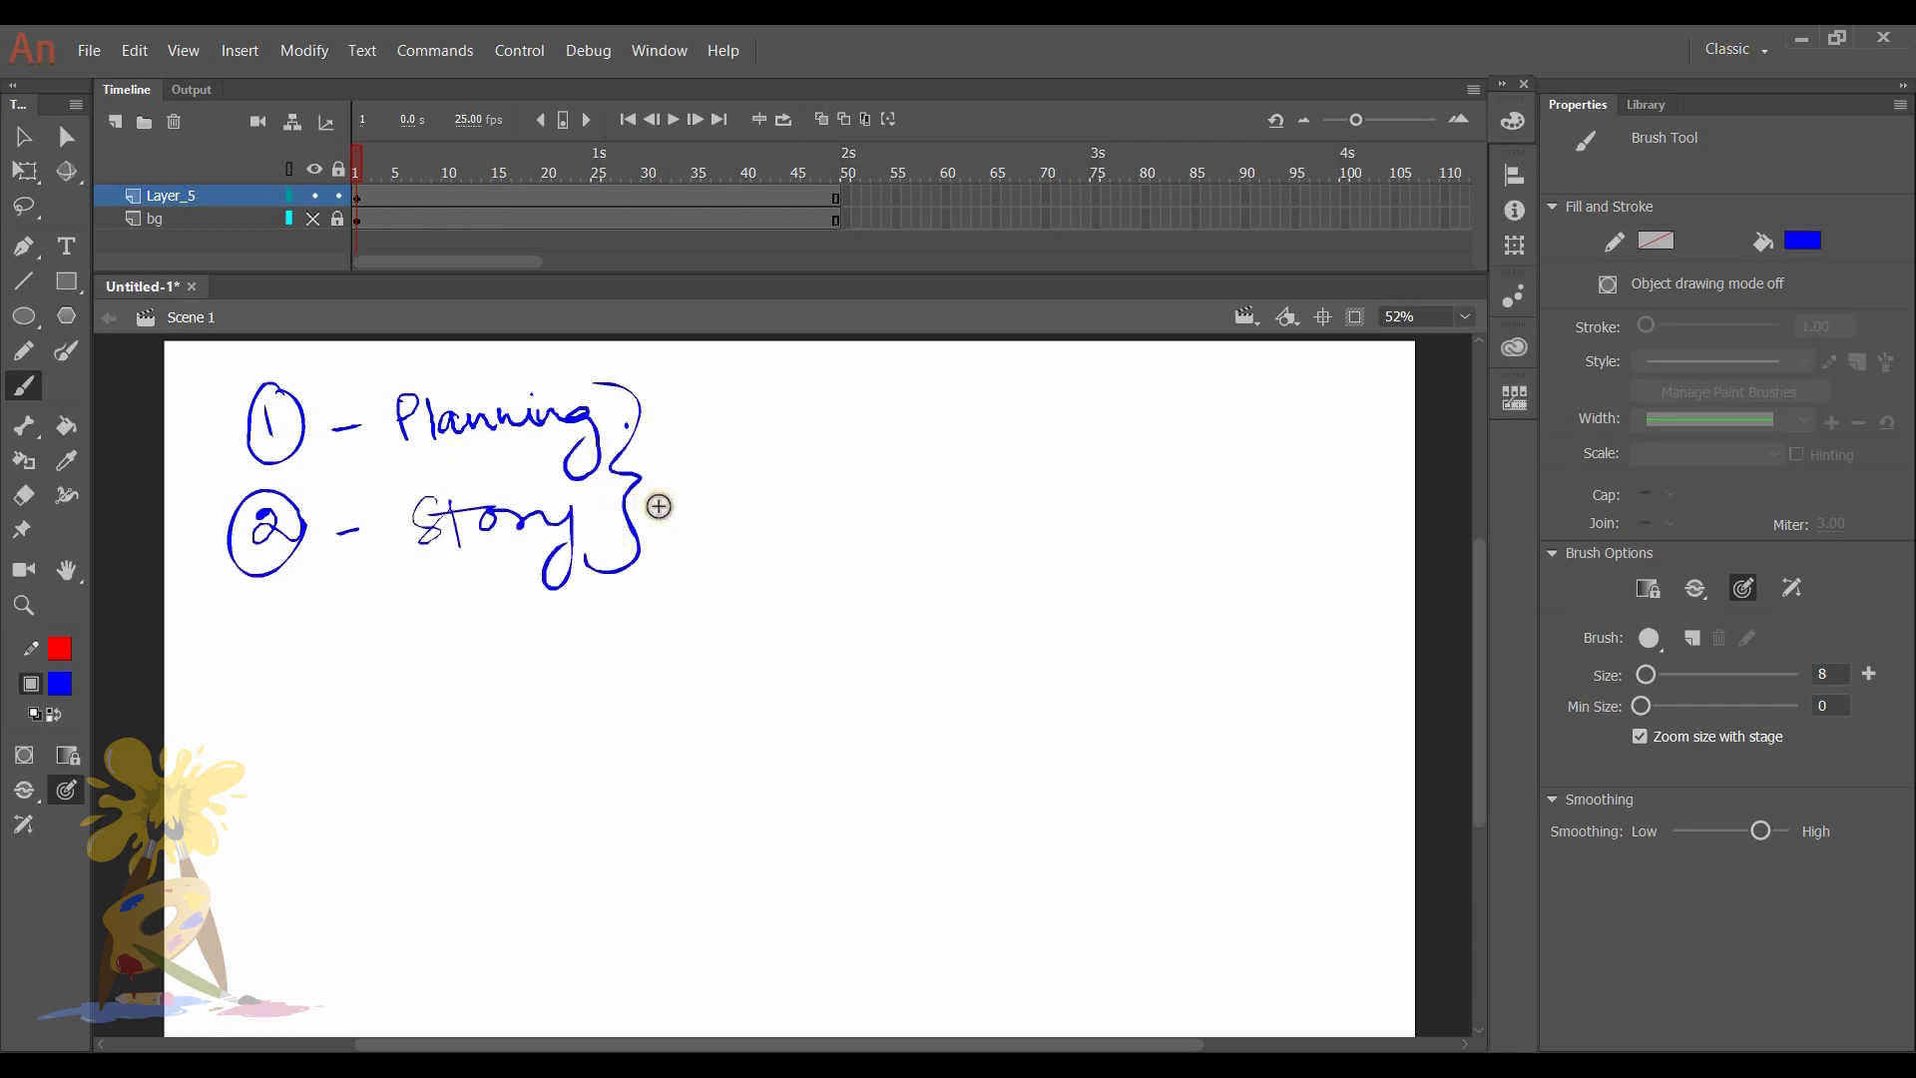
pyautogui.moveTo(667, 453)
pyautogui.mouseDown()
pyautogui.moveTo(674, 496)
pyautogui.moveTo(699, 469)
pyautogui.mouseUp()
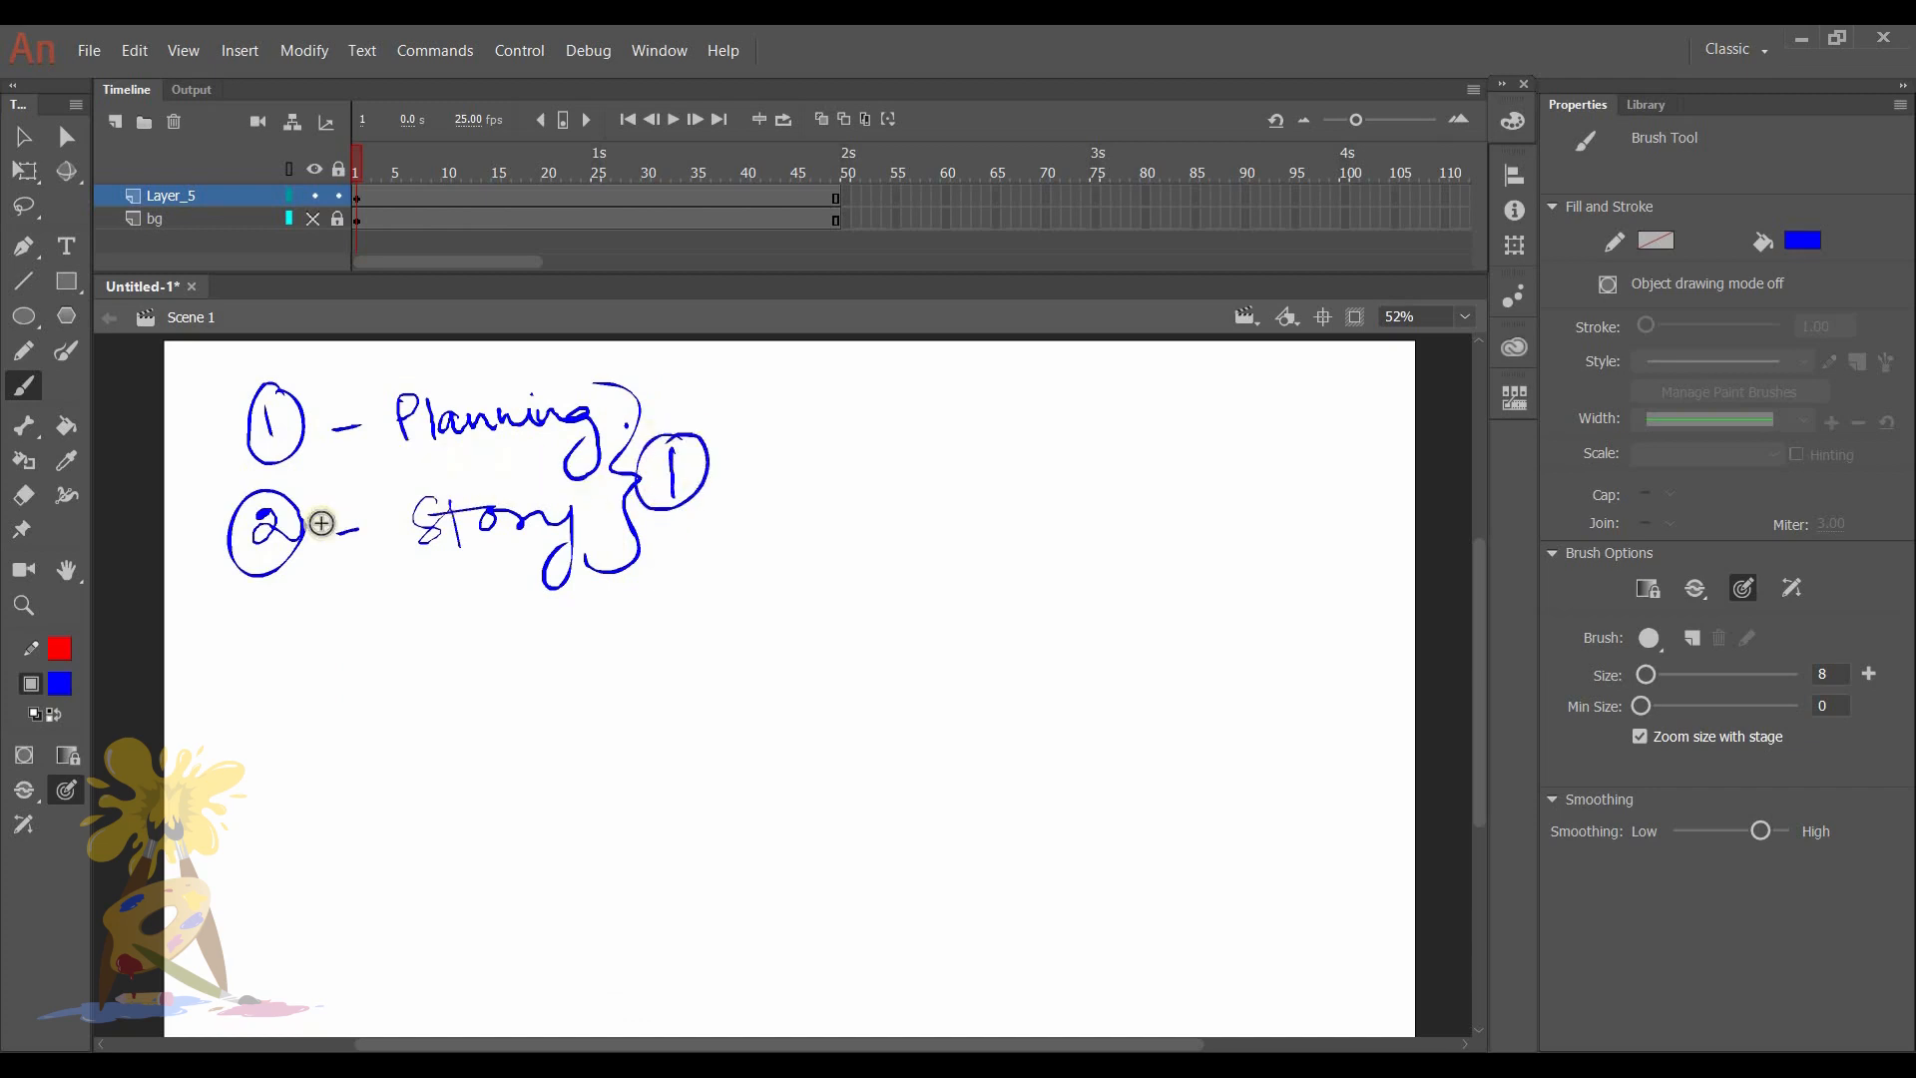
pyautogui.moveTo(260, 525); pyautogui.dragTo(264, 547)
# - Handwrite a circled 2 followed by a dash and "Storyboard/Animatic" below Story
pyautogui.moveTo(258, 659)
pyautogui.mouseDown()
pyautogui.moveTo(280, 687)
pyautogui.moveTo(291, 647)
pyautogui.moveTo(349, 671)
pyautogui.mouseUp()
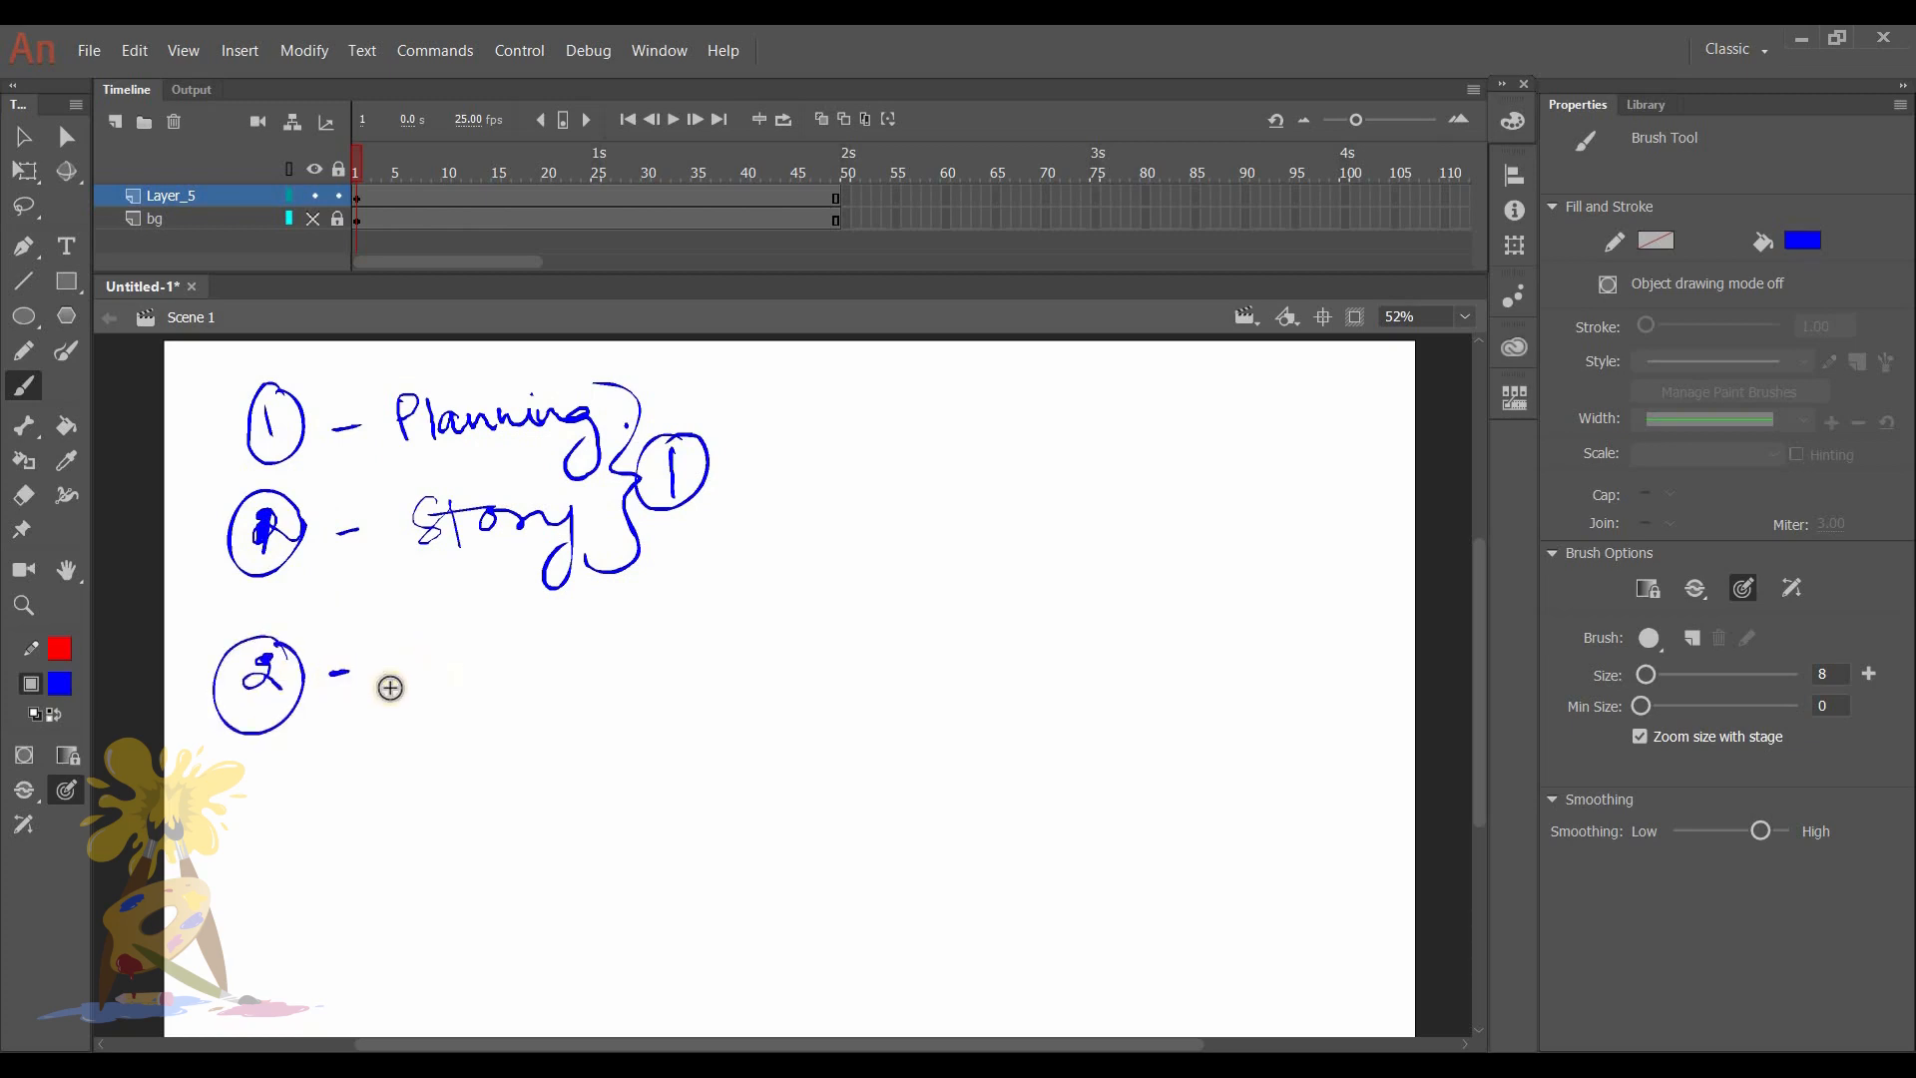
pyautogui.moveTo(439, 649); pyautogui.dragTo(688, 638)
pyautogui.moveTo(714, 594)
pyautogui.mouseDown()
pyautogui.moveTo(698, 694)
pyautogui.moveTo(795, 640)
pyautogui.moveTo(912, 633)
pyautogui.mouseUp()
pyautogui.click(821, 606)
pyautogui.moveTo(915, 598); pyautogui.dragTo(955, 627)
pyautogui.moveTo(901, 616); pyautogui.dragTo(936, 606)
pyautogui.click(952, 599)
pyautogui.moveTo(984, 605); pyautogui.dragTo(989, 628)
pyautogui.click(1004, 614)
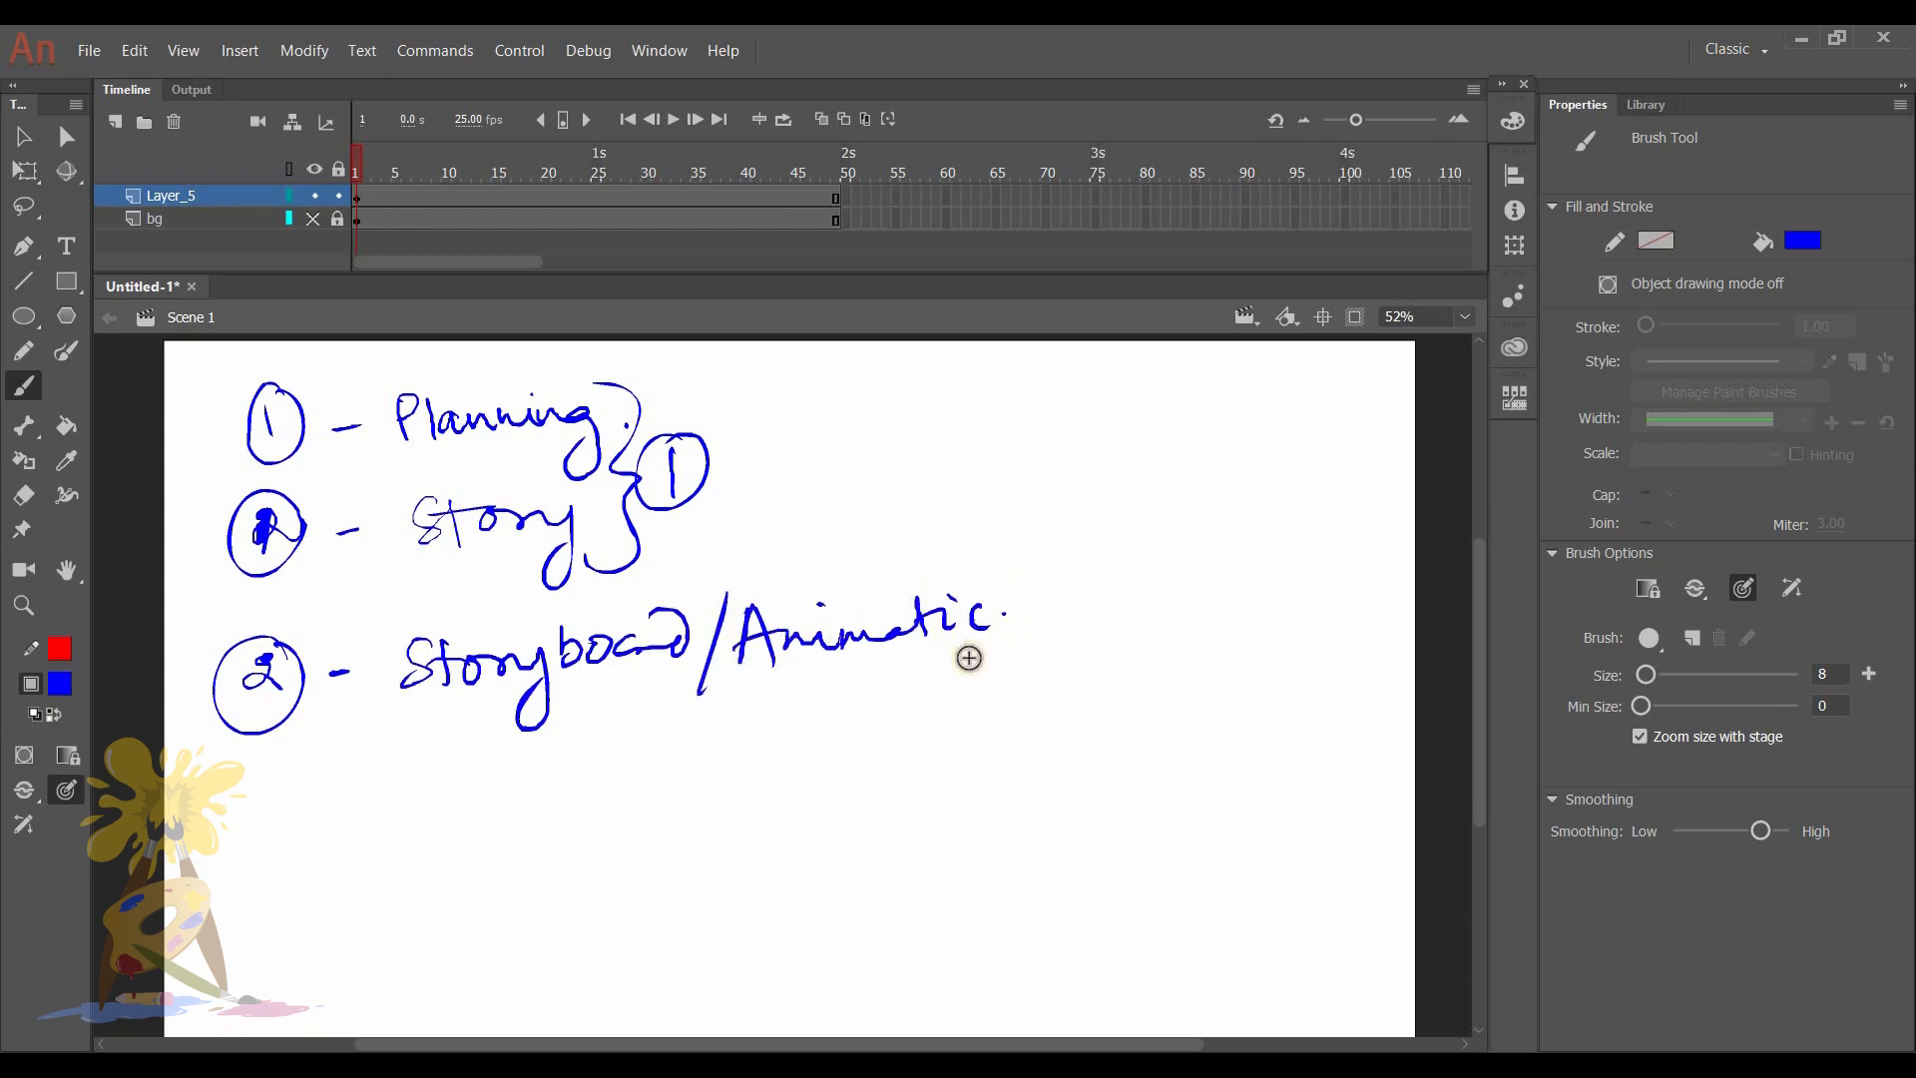
# - Add a circled 3 with "CD" below Storyboard, and draw arrows from CD up to Storyboard and around to above Animatic
pyautogui.moveTo(259, 778); pyautogui.dragTo(263, 822)
pyautogui.moveTo(315, 798); pyautogui.dragTo(298, 770)
pyautogui.click(346, 793)
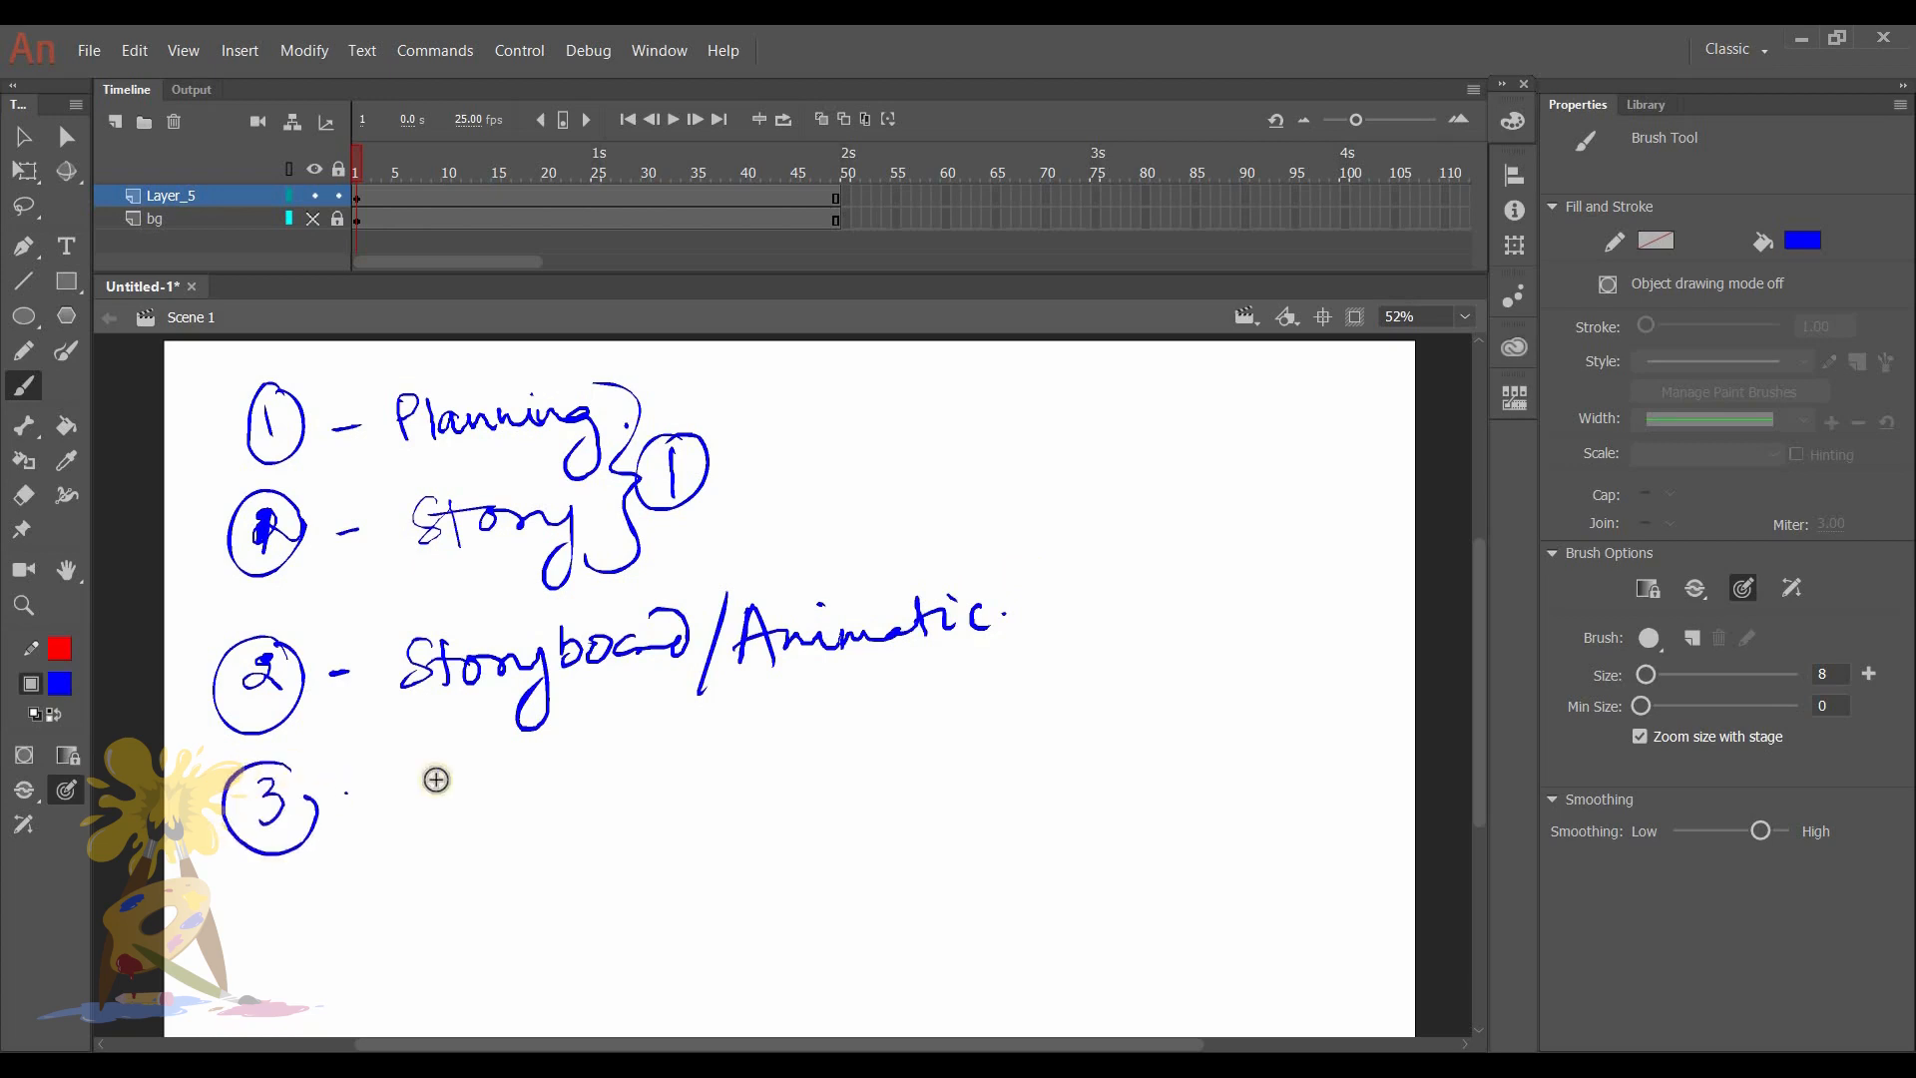
pyautogui.moveTo(449, 768)
pyautogui.mouseDown()
pyautogui.moveTo(442, 813)
pyautogui.moveTo(496, 821)
pyautogui.mouseUp()
pyautogui.moveTo(489, 766); pyautogui.dragTo(499, 820)
pyautogui.click(568, 796)
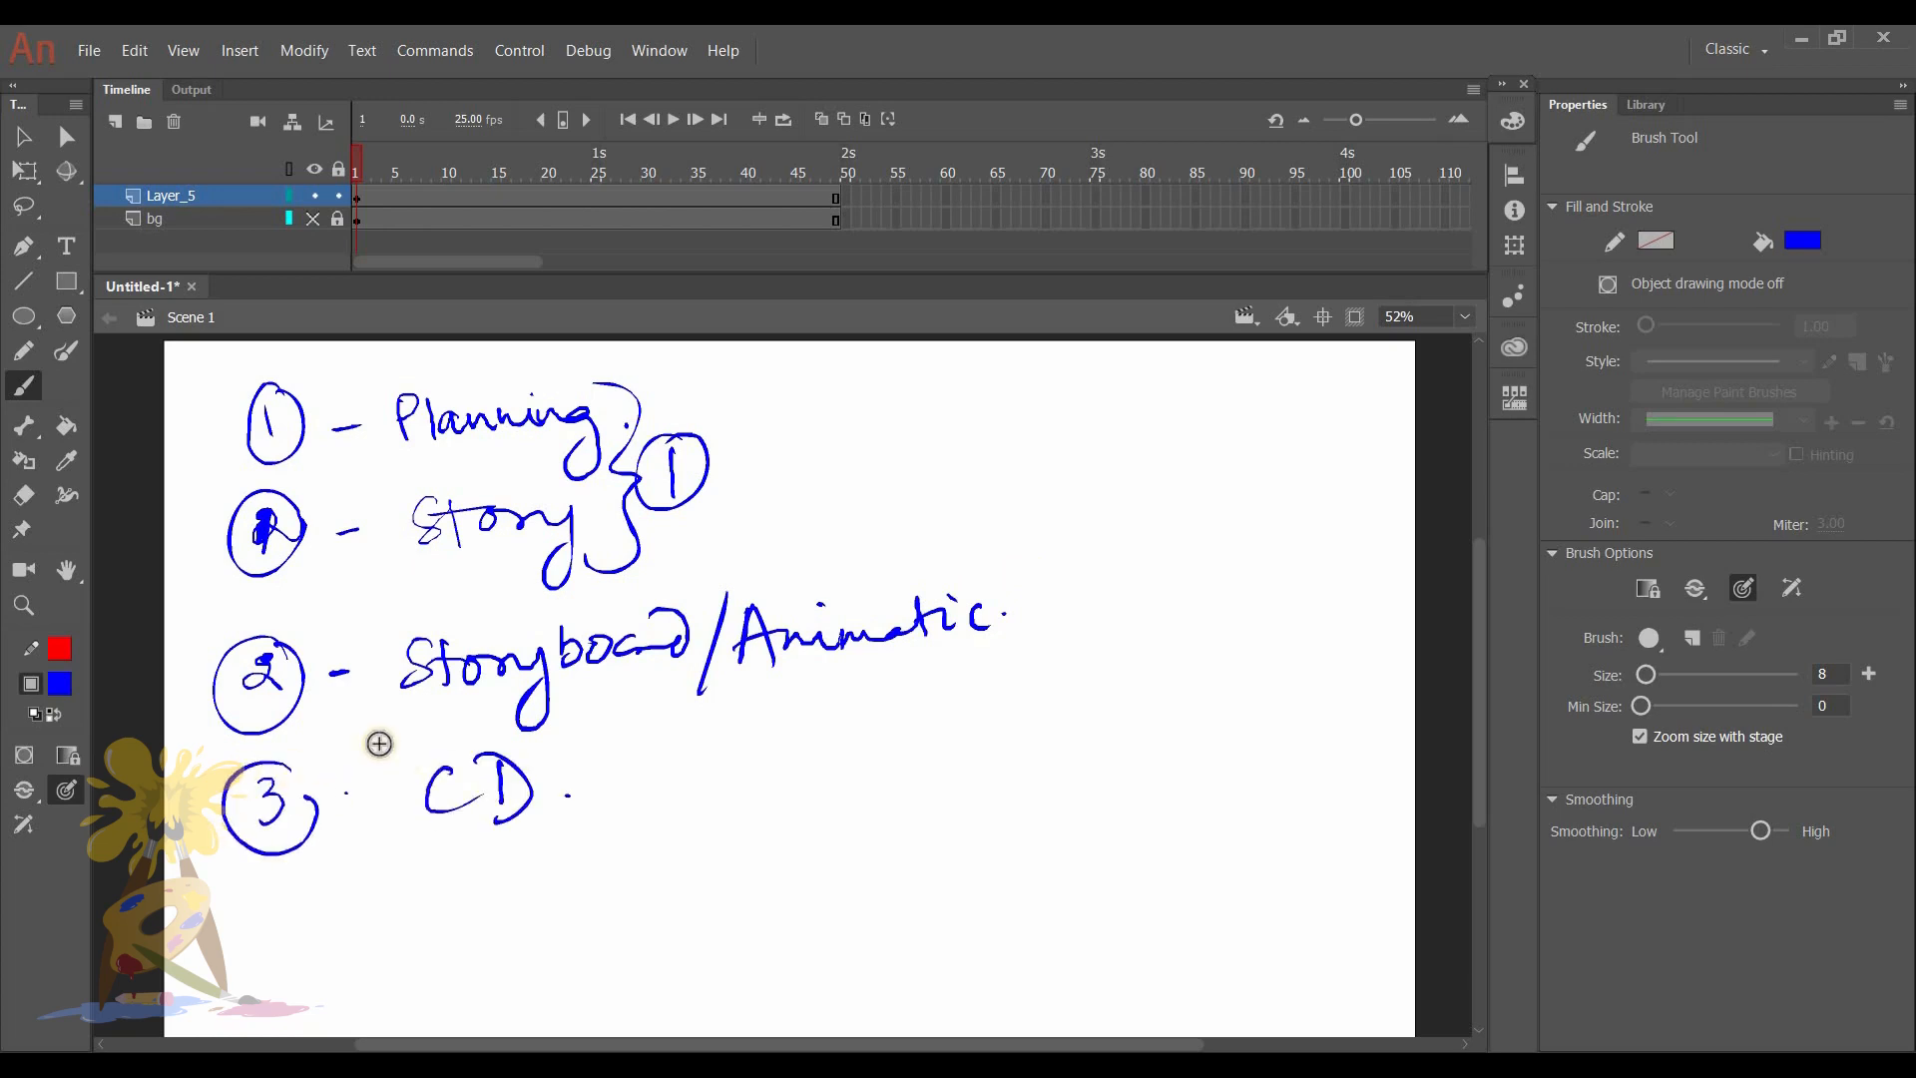
pyautogui.moveTo(395, 791); pyautogui.dragTo(383, 629)
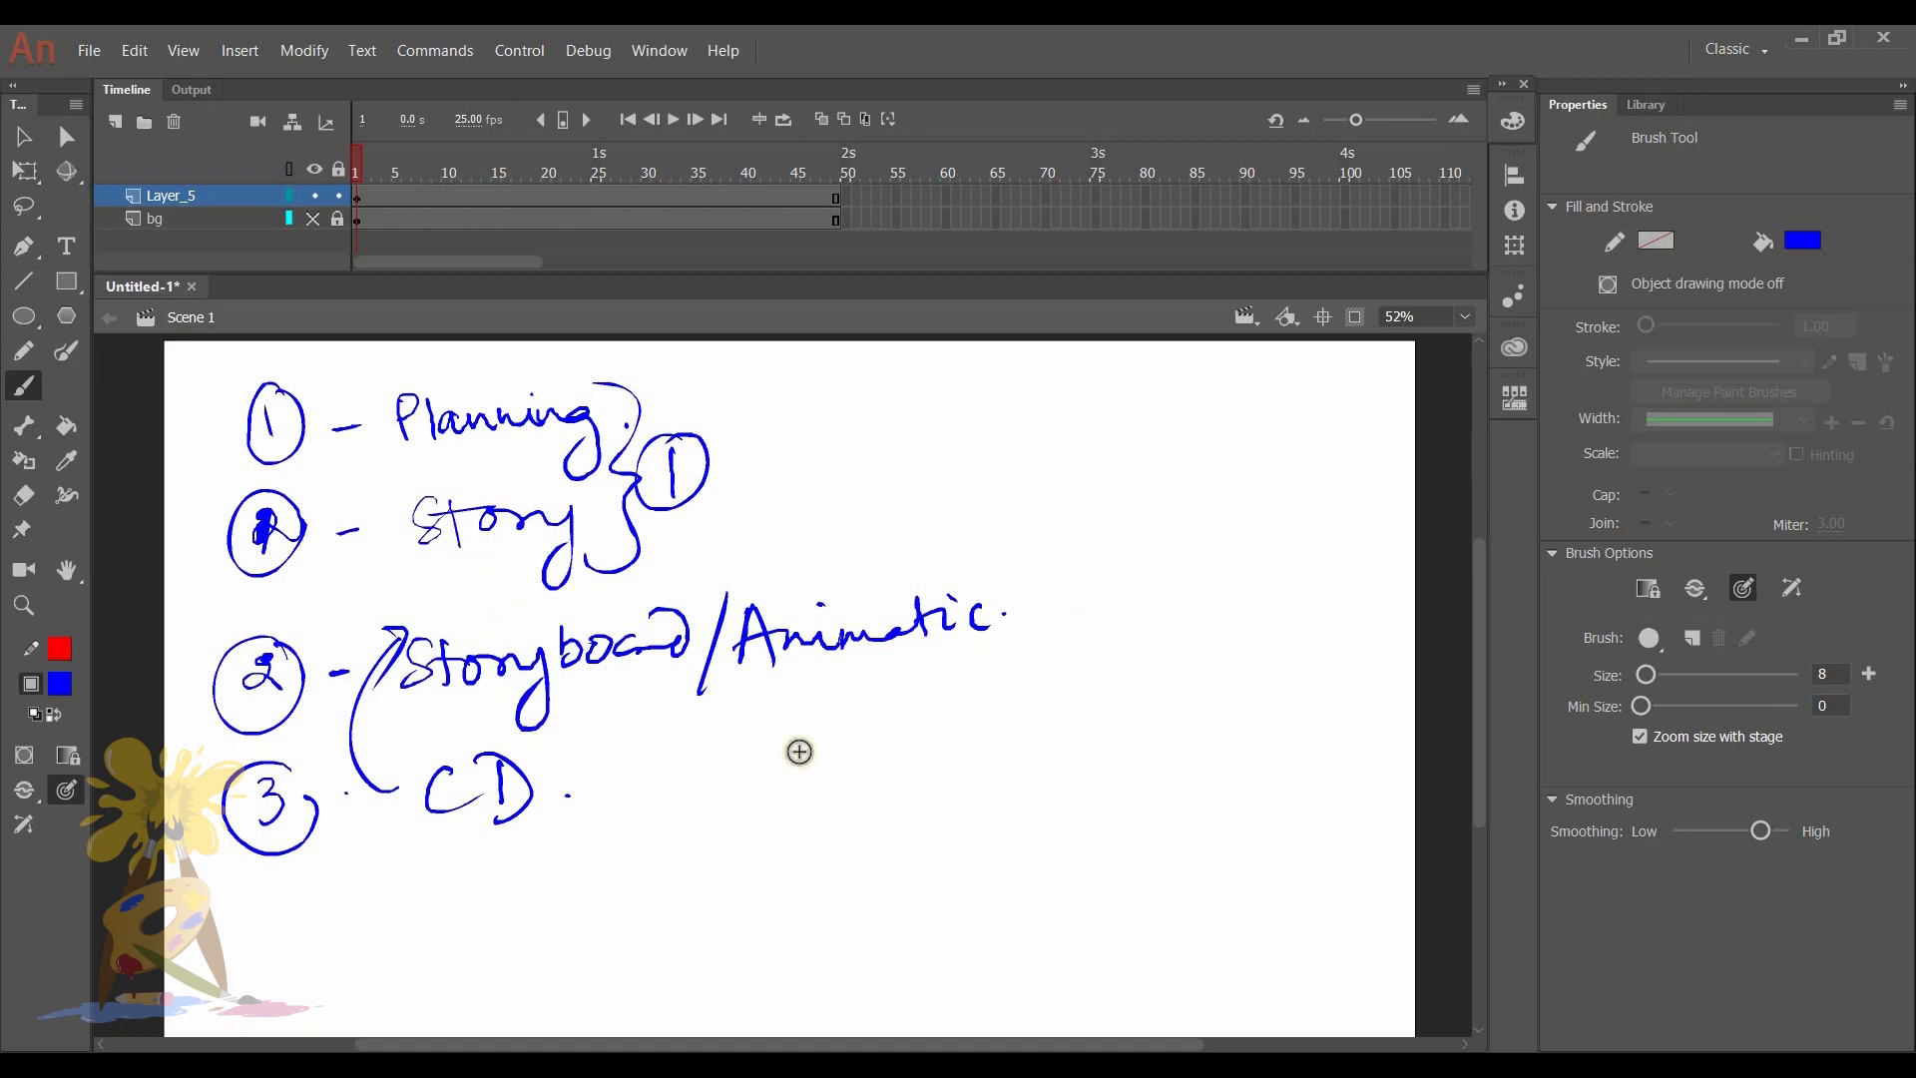
pyautogui.moveTo(564, 771); pyautogui.dragTo(943, 565)
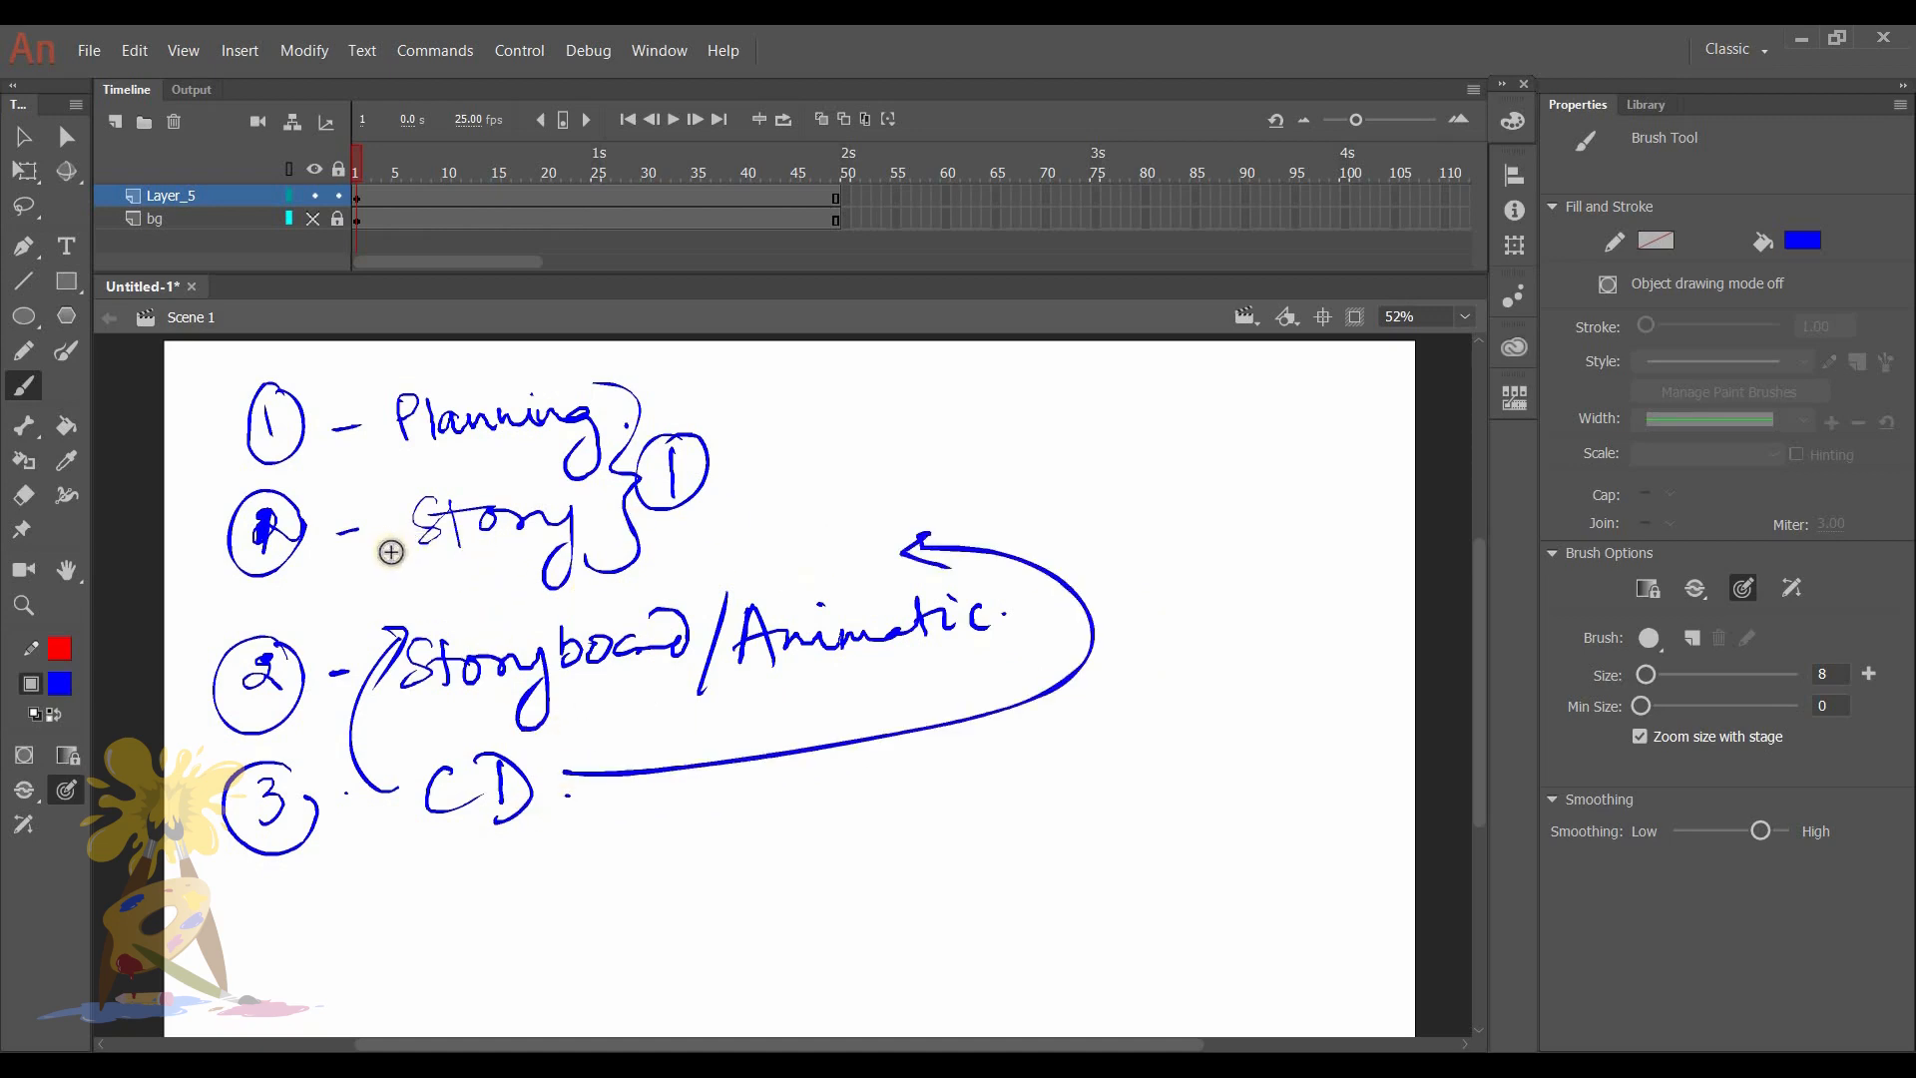
# - Draw an arrow from Story to the encircled word "Script", and a short arrow down from Story to Storyboard
pyautogui.moveTo(459, 579)
pyautogui.mouseDown()
pyautogui.moveTo(852, 494)
pyautogui.moveTo(1043, 424)
pyautogui.mouseUp()
pyautogui.click(1060, 432)
pyautogui.moveTo(823, 439)
pyautogui.mouseDown()
pyautogui.moveTo(855, 427)
pyautogui.moveTo(873, 537)
pyautogui.mouseUp()
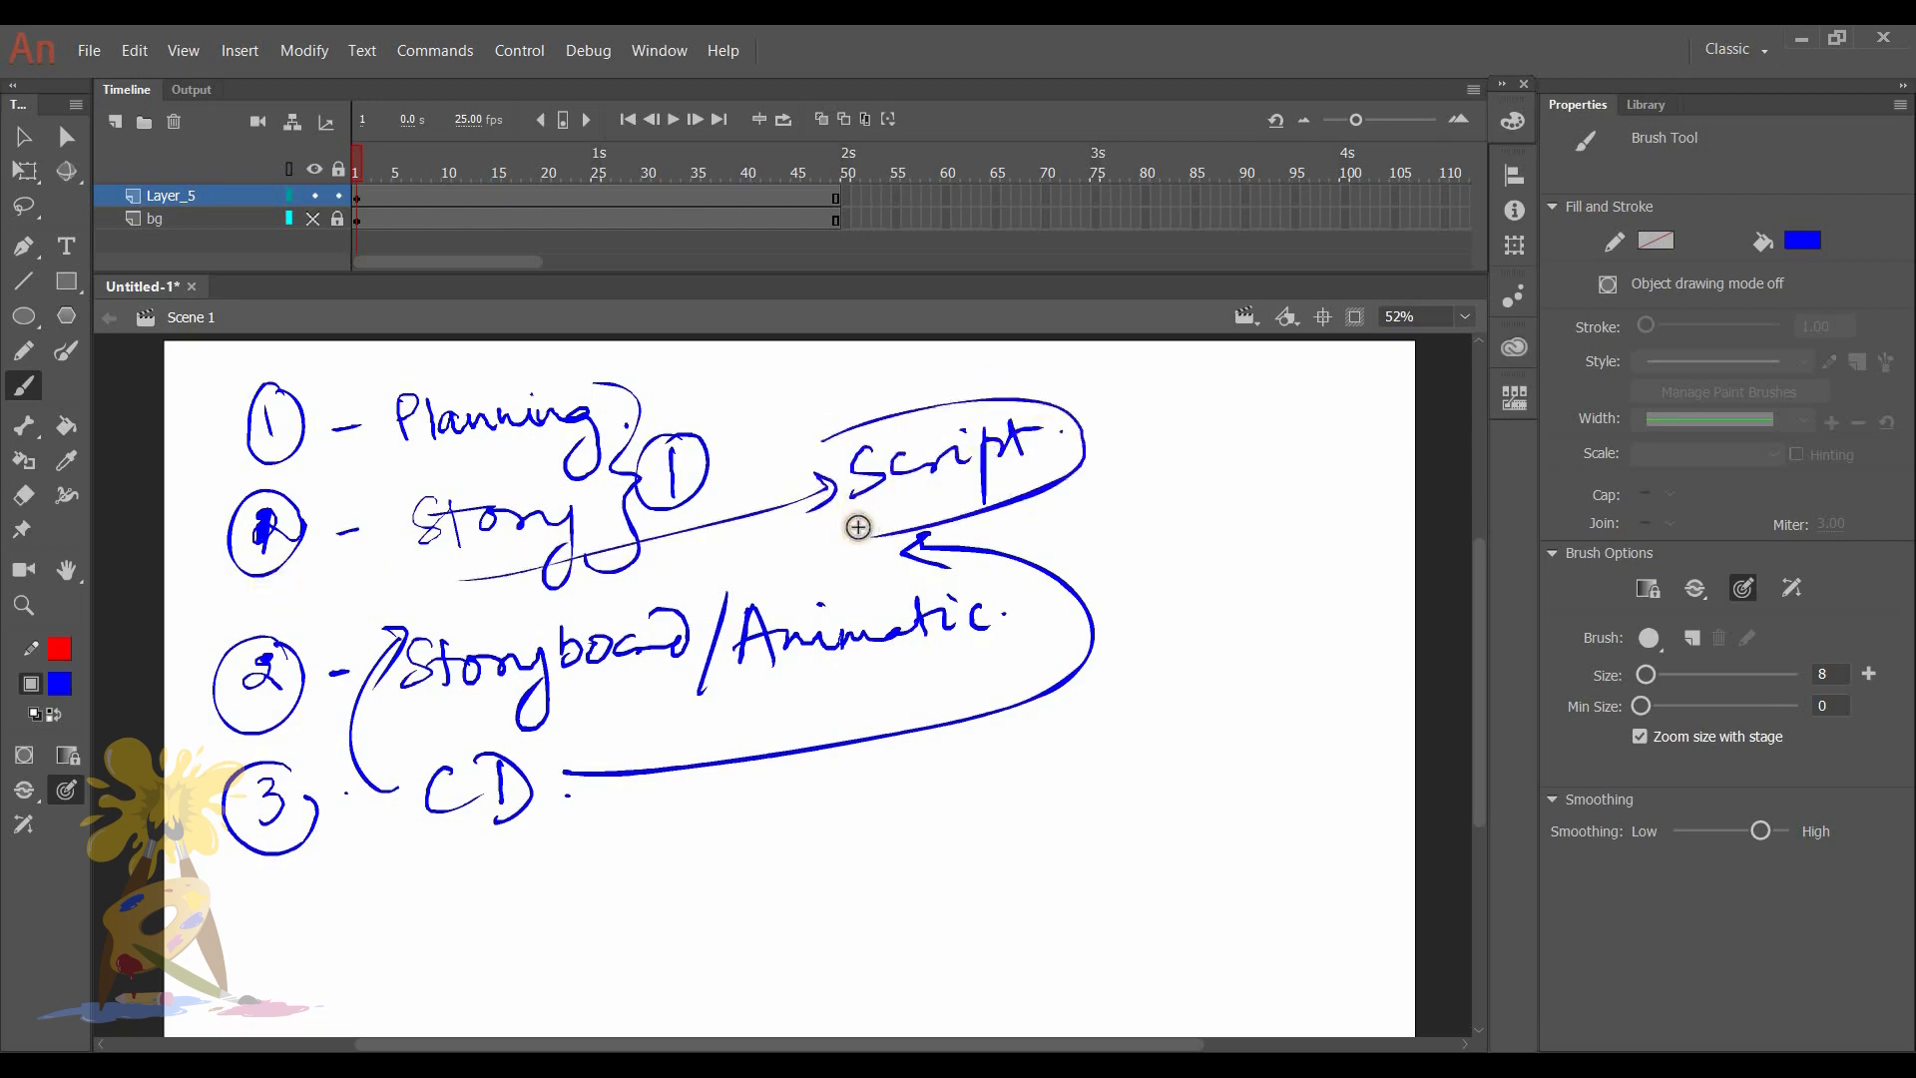
pyautogui.moveTo(387, 565); pyautogui.dragTo(355, 627)
pyautogui.moveTo(905, 549); pyautogui.dragTo(947, 566)
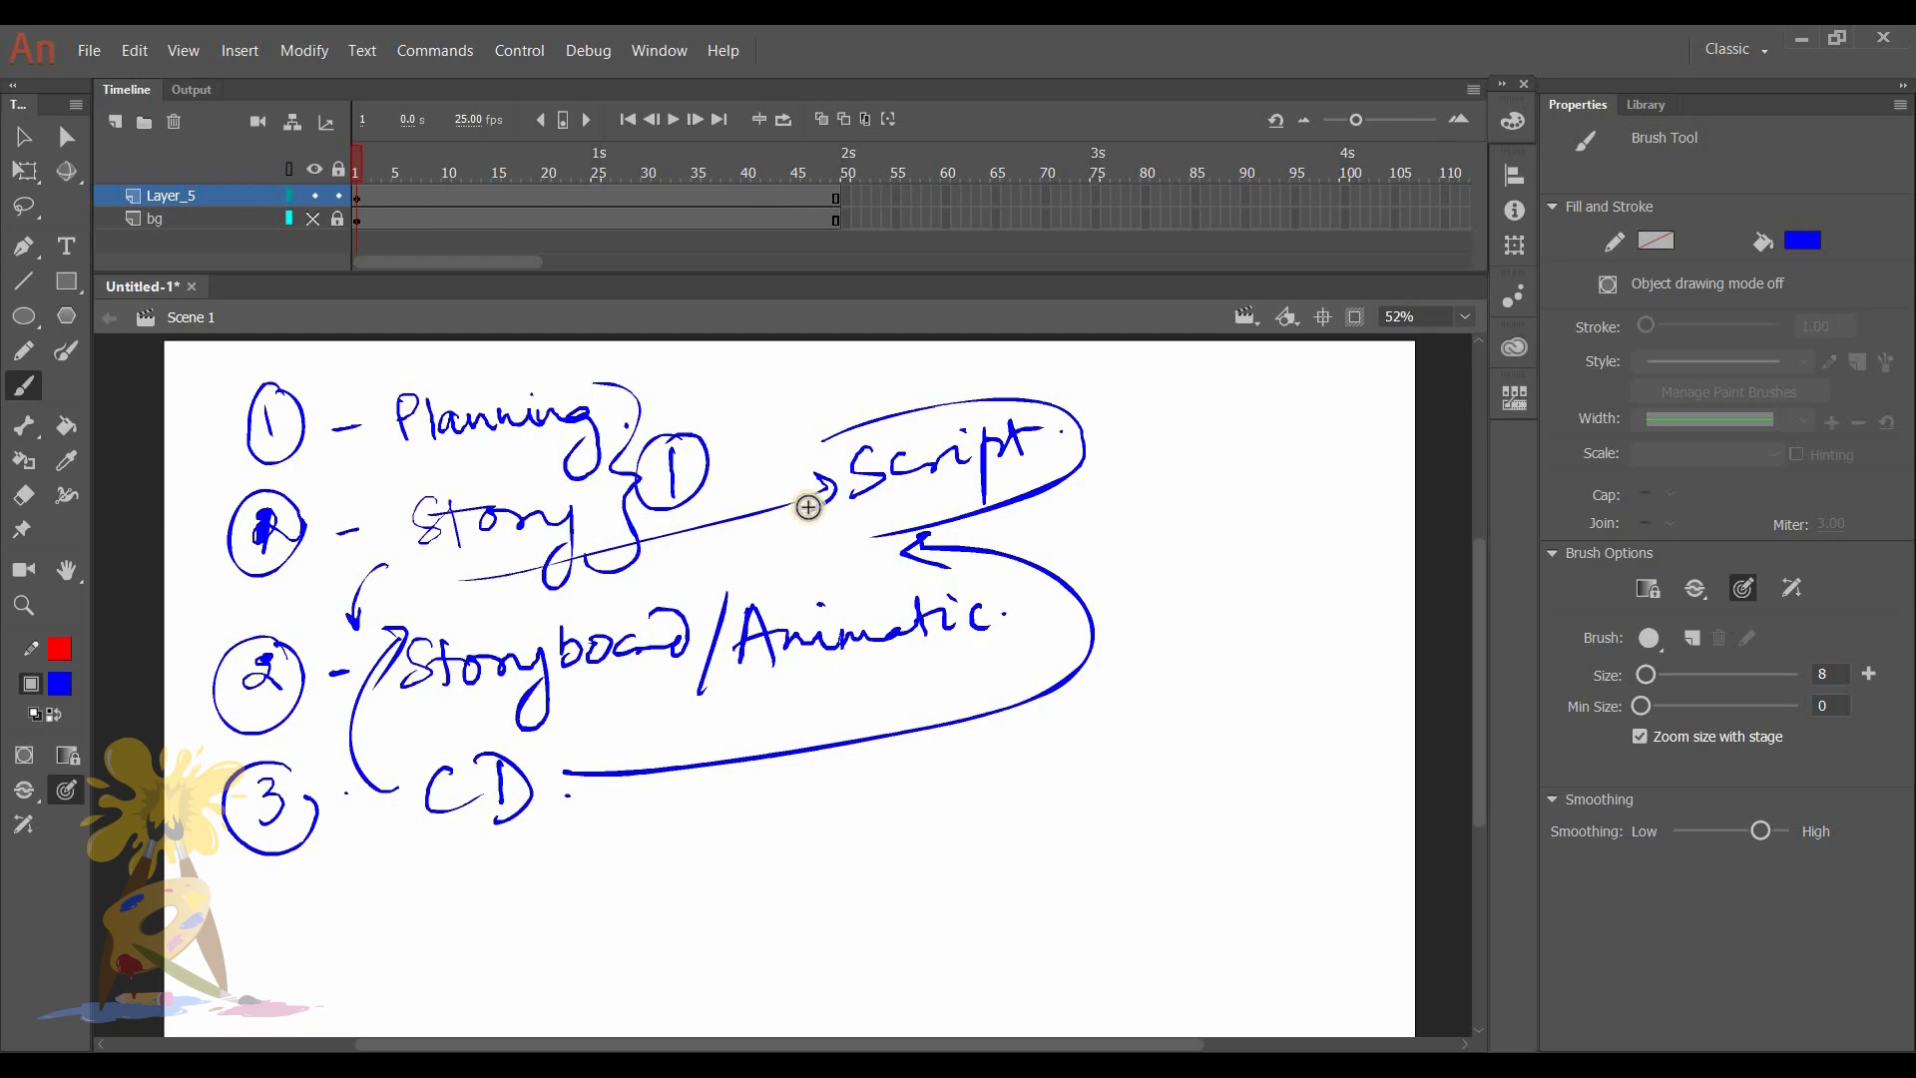
# - Handwrite a circled 4 followed by a dash and "Animation" as the last list entry below CD
pyautogui.click(551, 795)
pyautogui.click(272, 893)
pyautogui.moveTo(284, 907); pyautogui.dragTo(283, 945)
pyautogui.moveTo(254, 884); pyautogui.dragTo(298, 884)
pyautogui.moveTo(342, 905); pyautogui.dragTo(471, 871)
pyautogui.moveTo(471, 871); pyautogui.dragTo(481, 924)
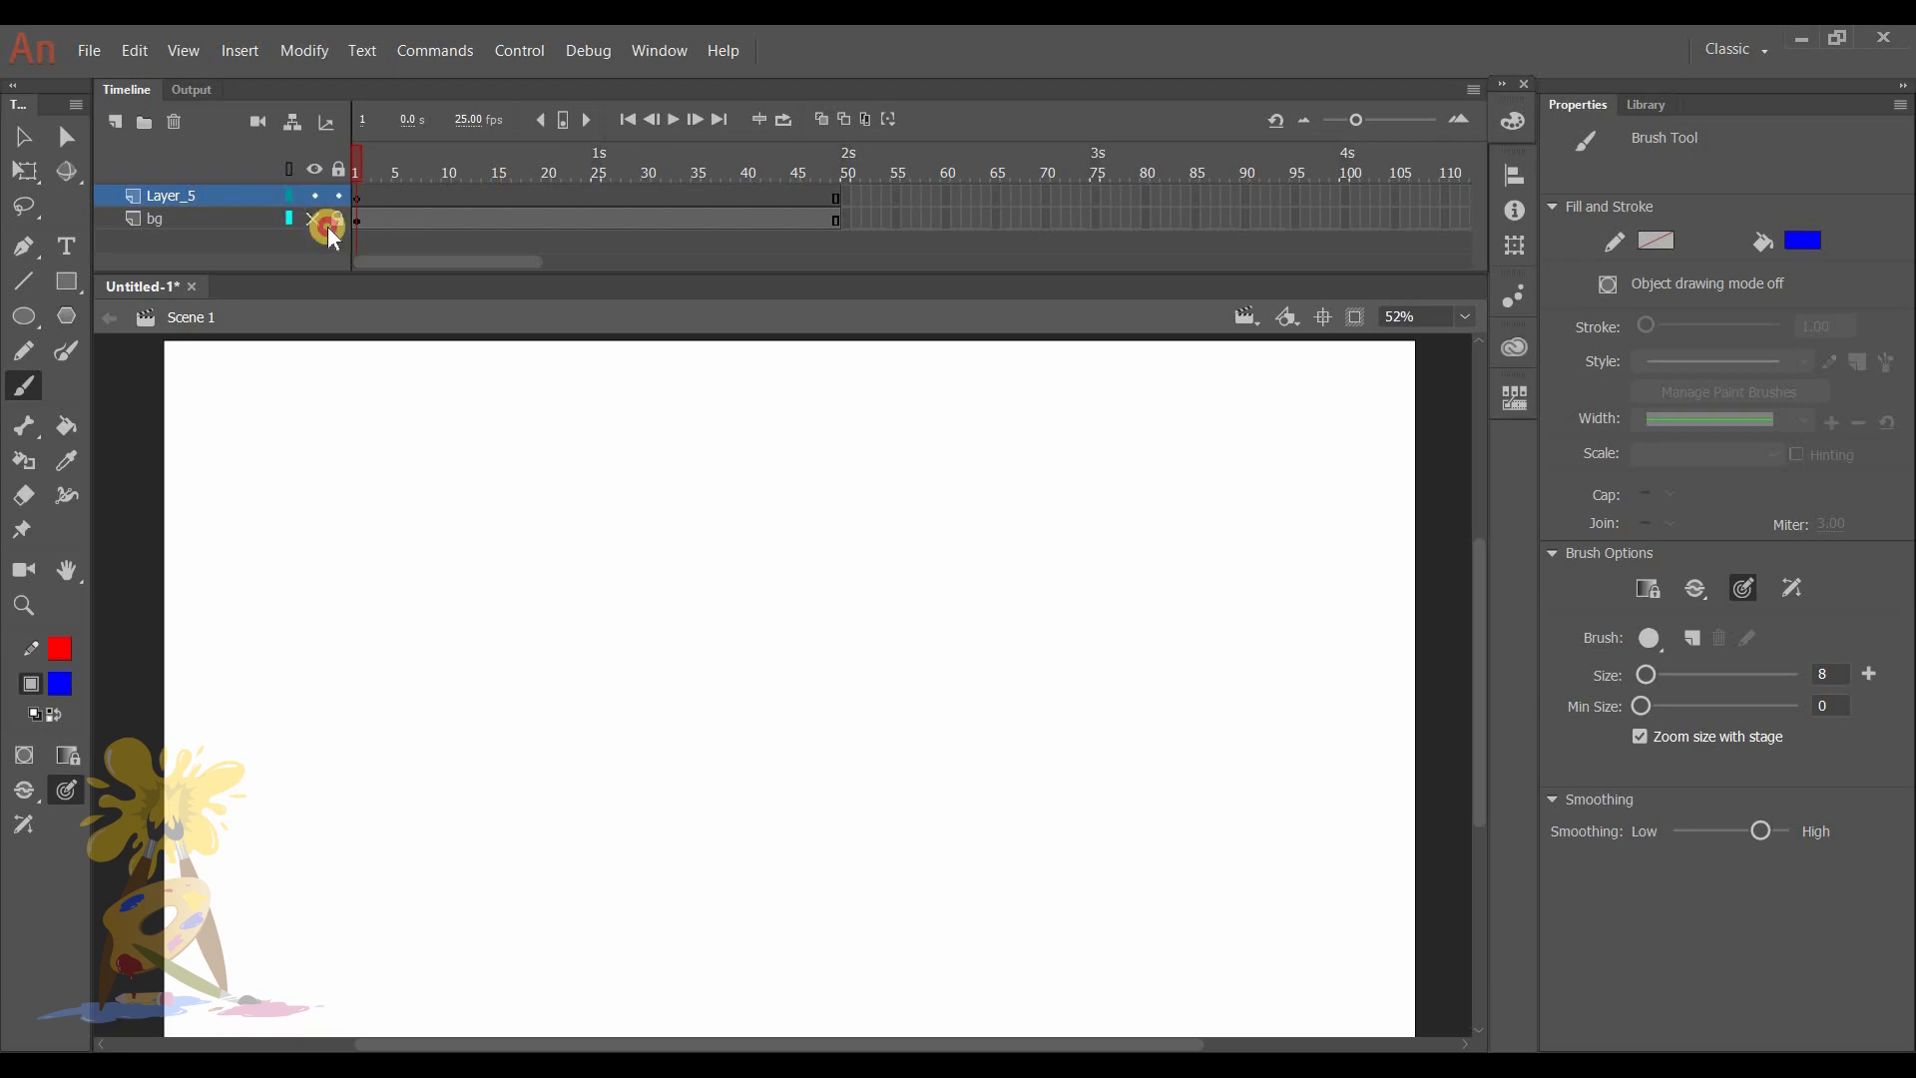
# - Make the bg layer with the red ground line visible, and activate Layer_5 for drawing
pyautogui.click(316, 220)
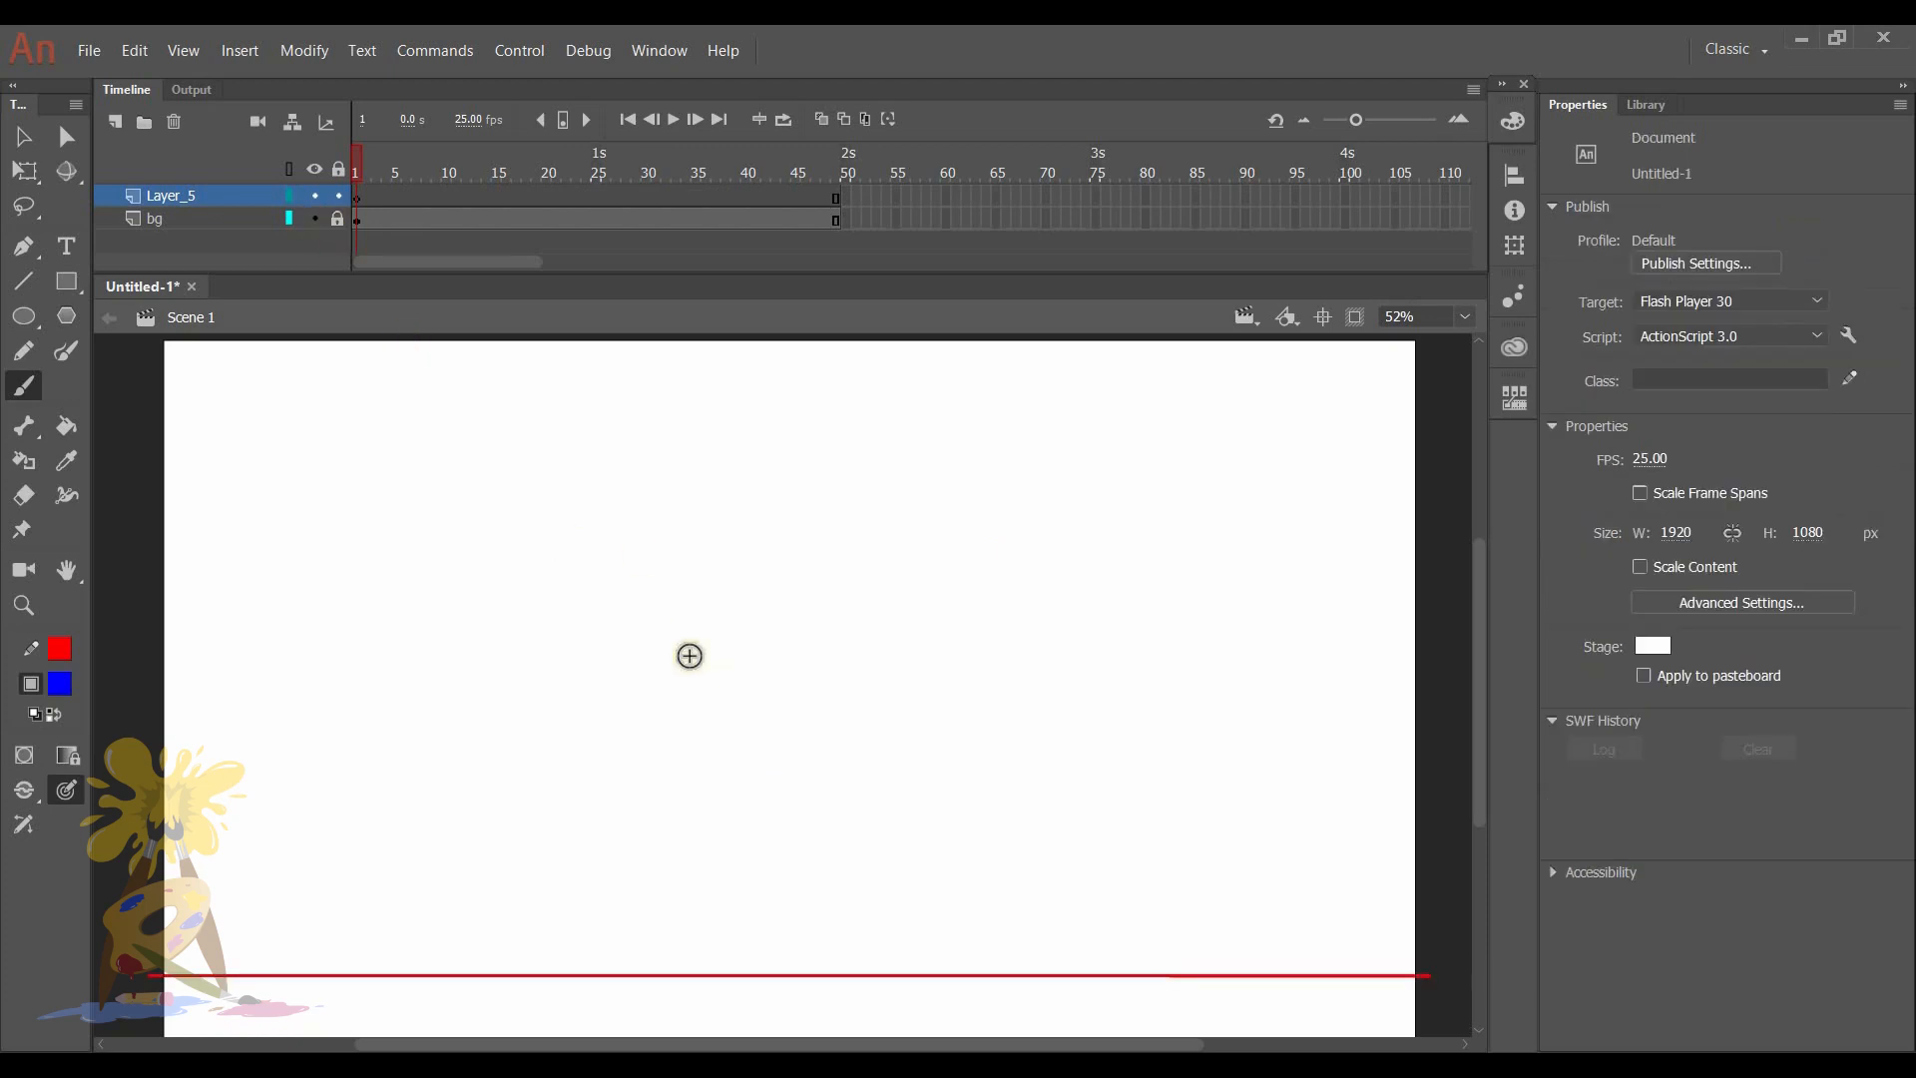
pyautogui.click(182, 220)
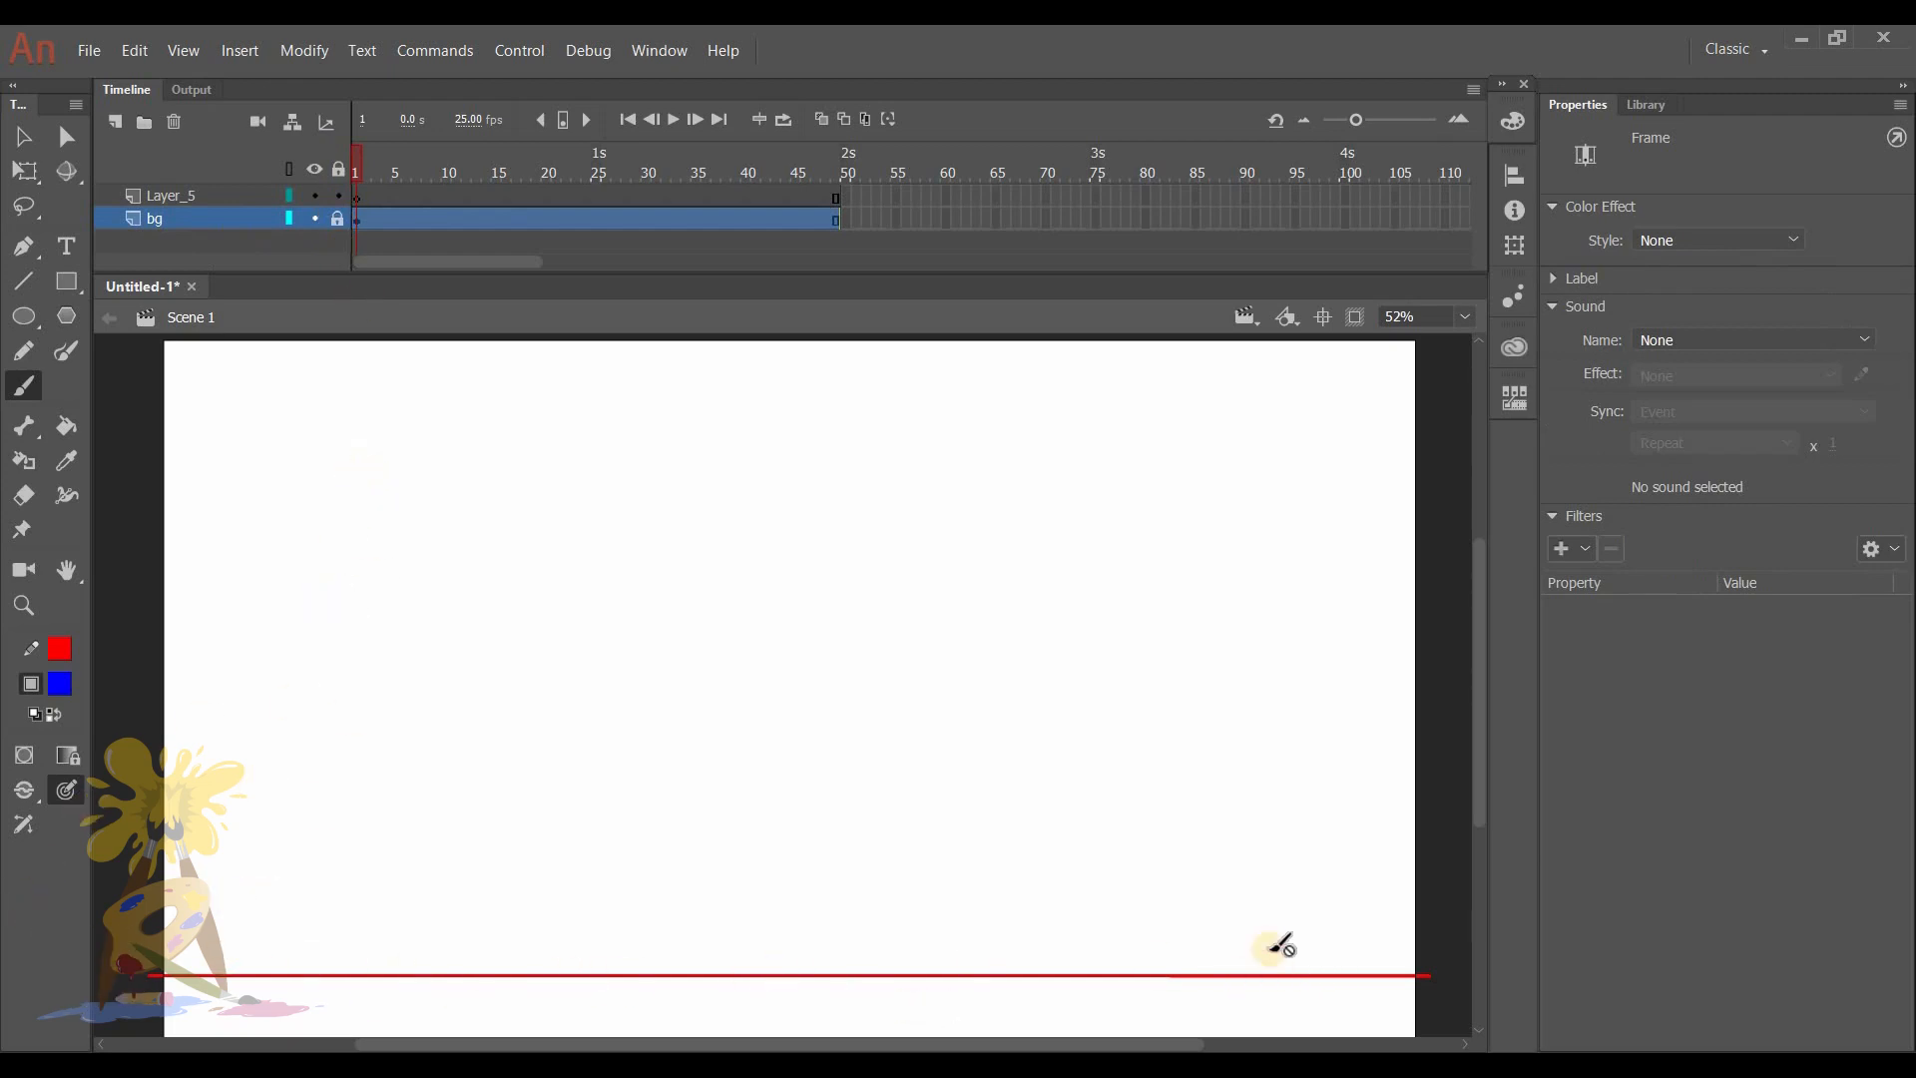
pyautogui.click(197, 196)
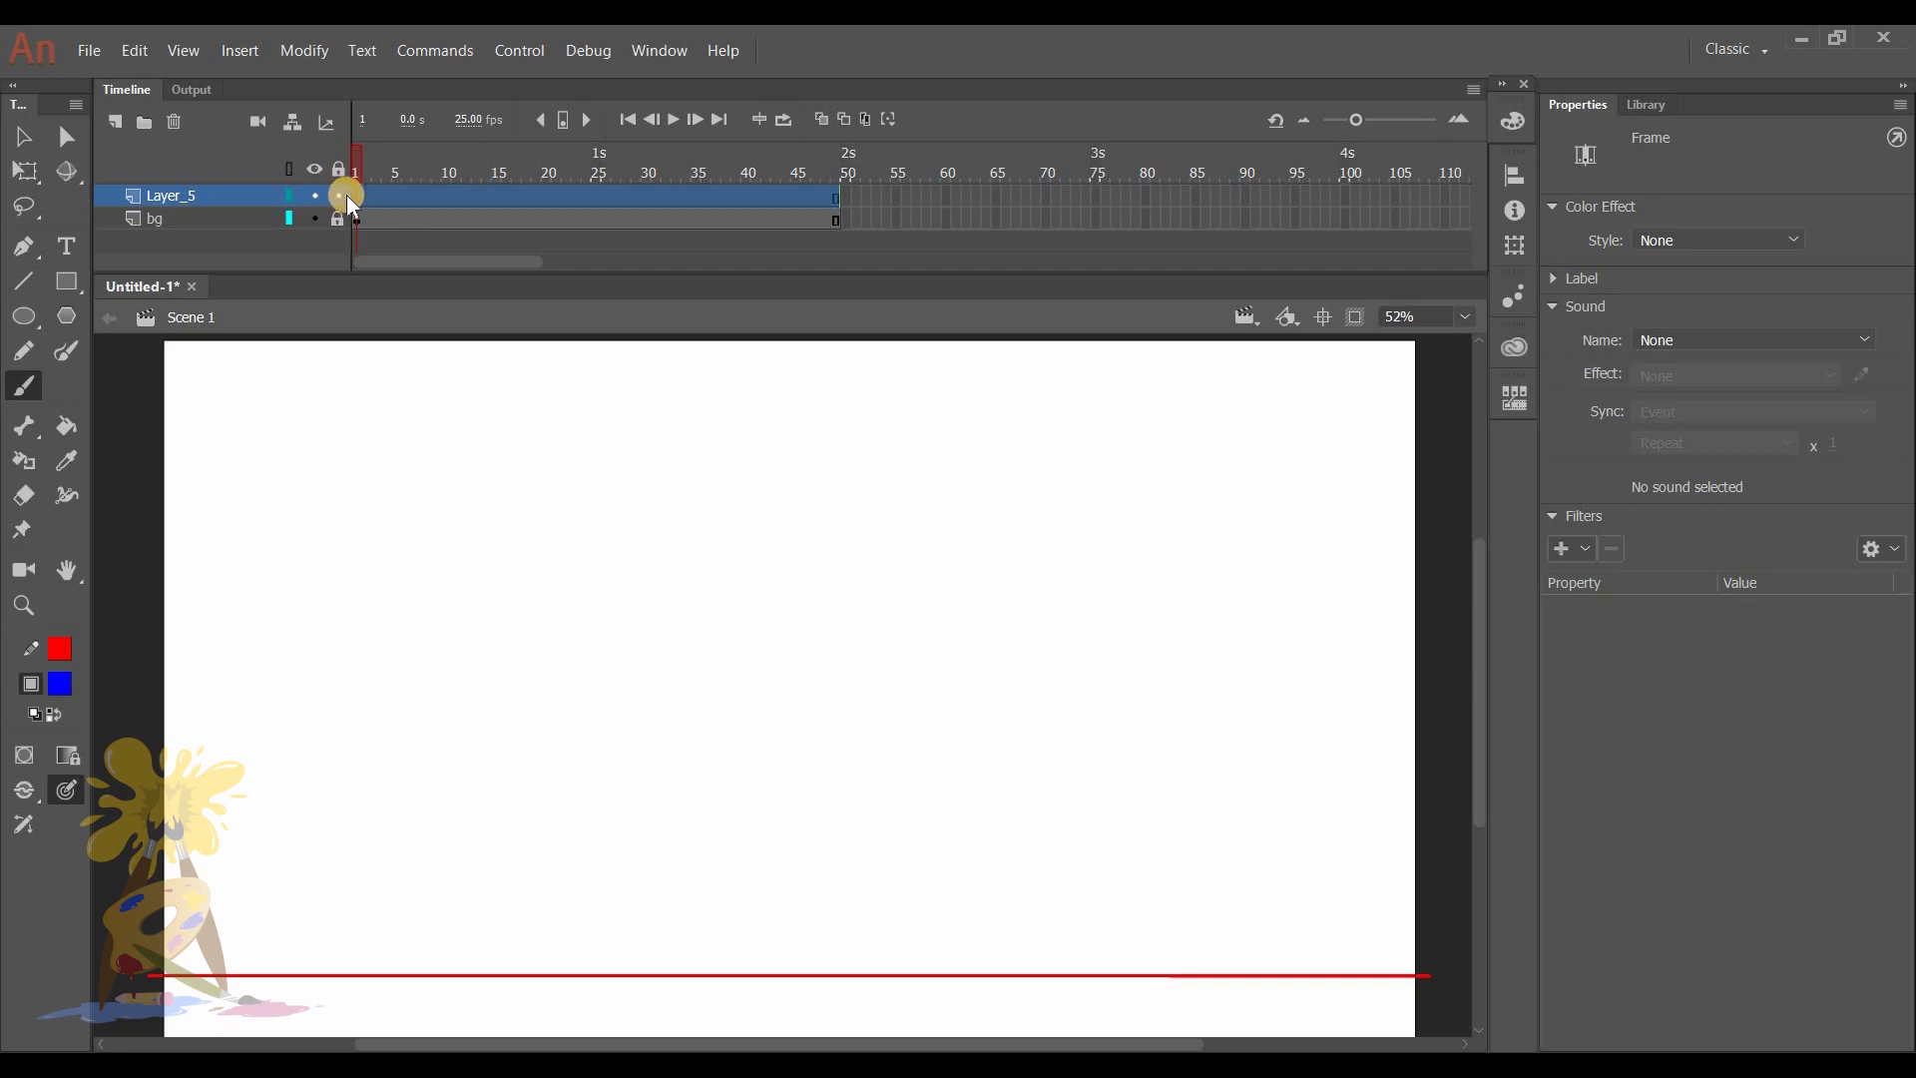
pyautogui.click(351, 236)
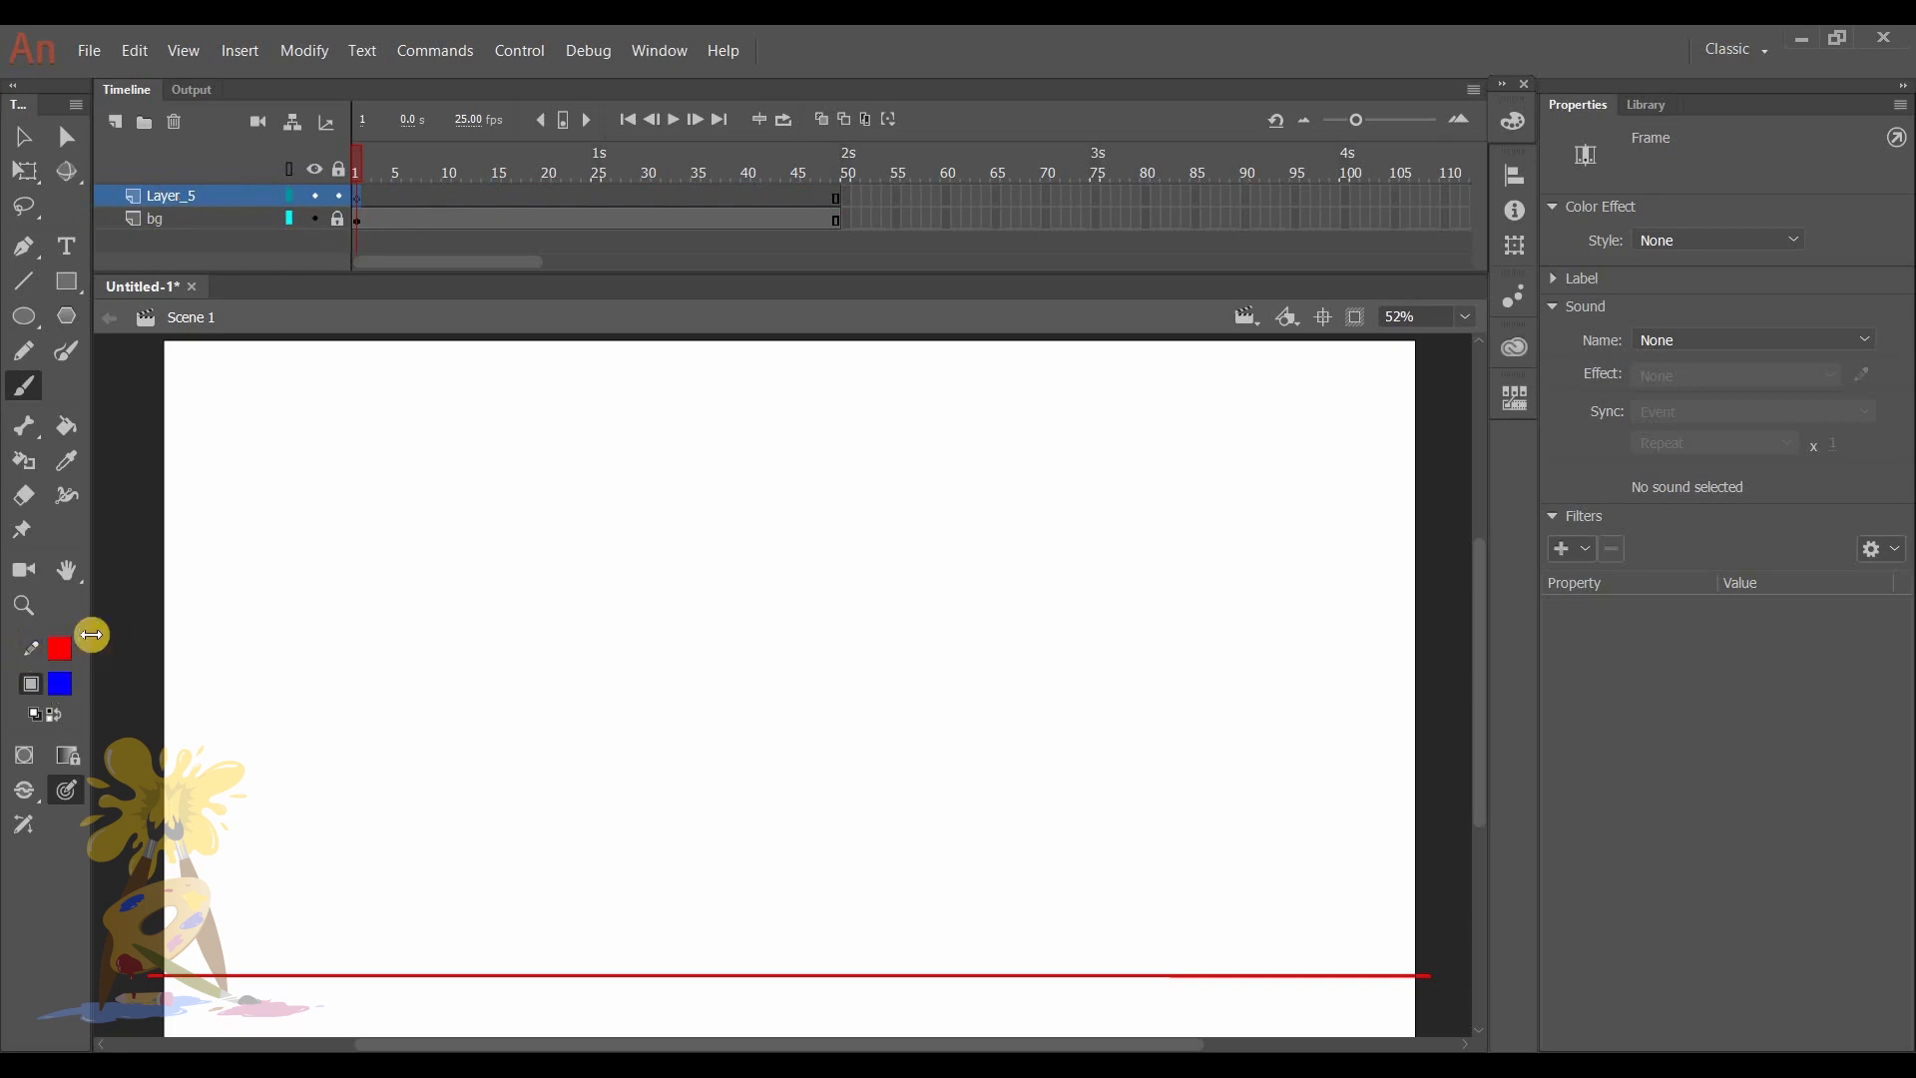
# - With the Brush tool, draw two left-pointing arrows at the stage's right side, the lower one running to just above the ground line
pyautogui.click(29, 385)
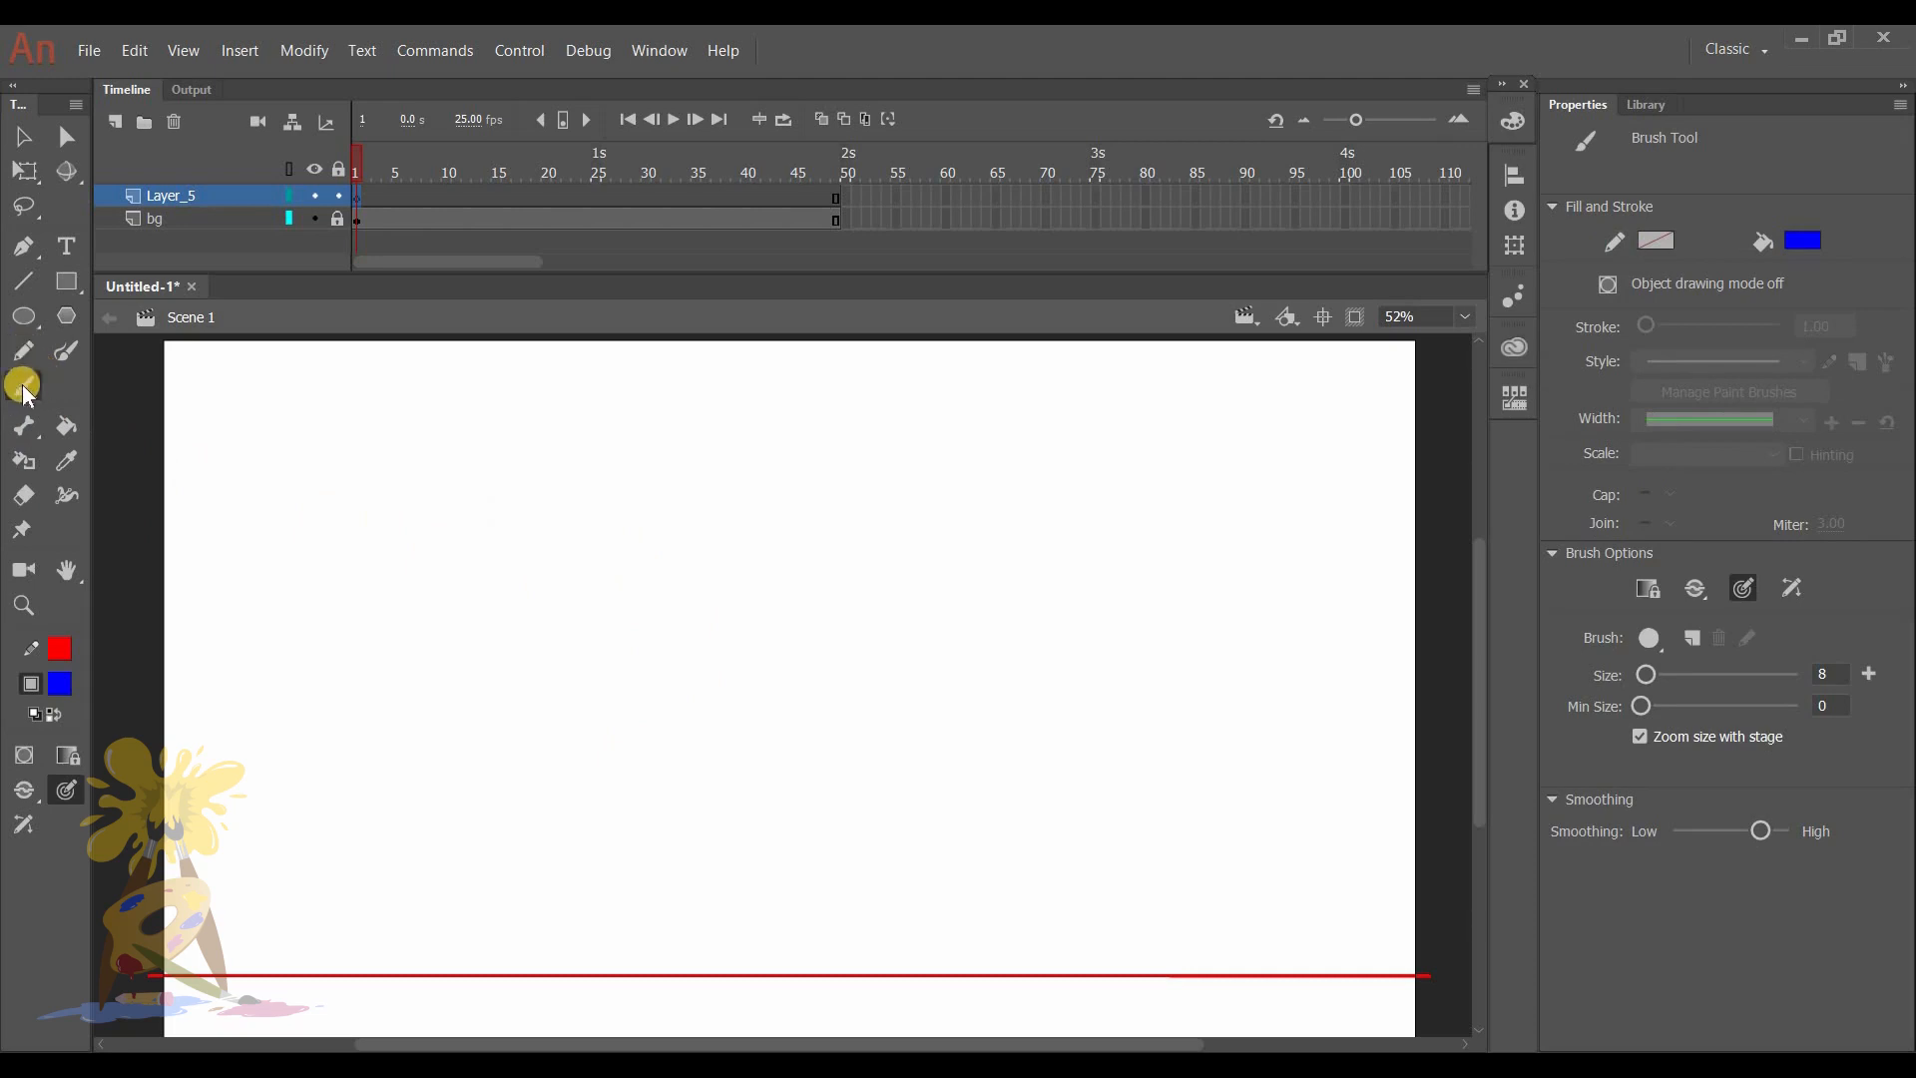
pyautogui.click(67, 788)
pyautogui.click(78, 801)
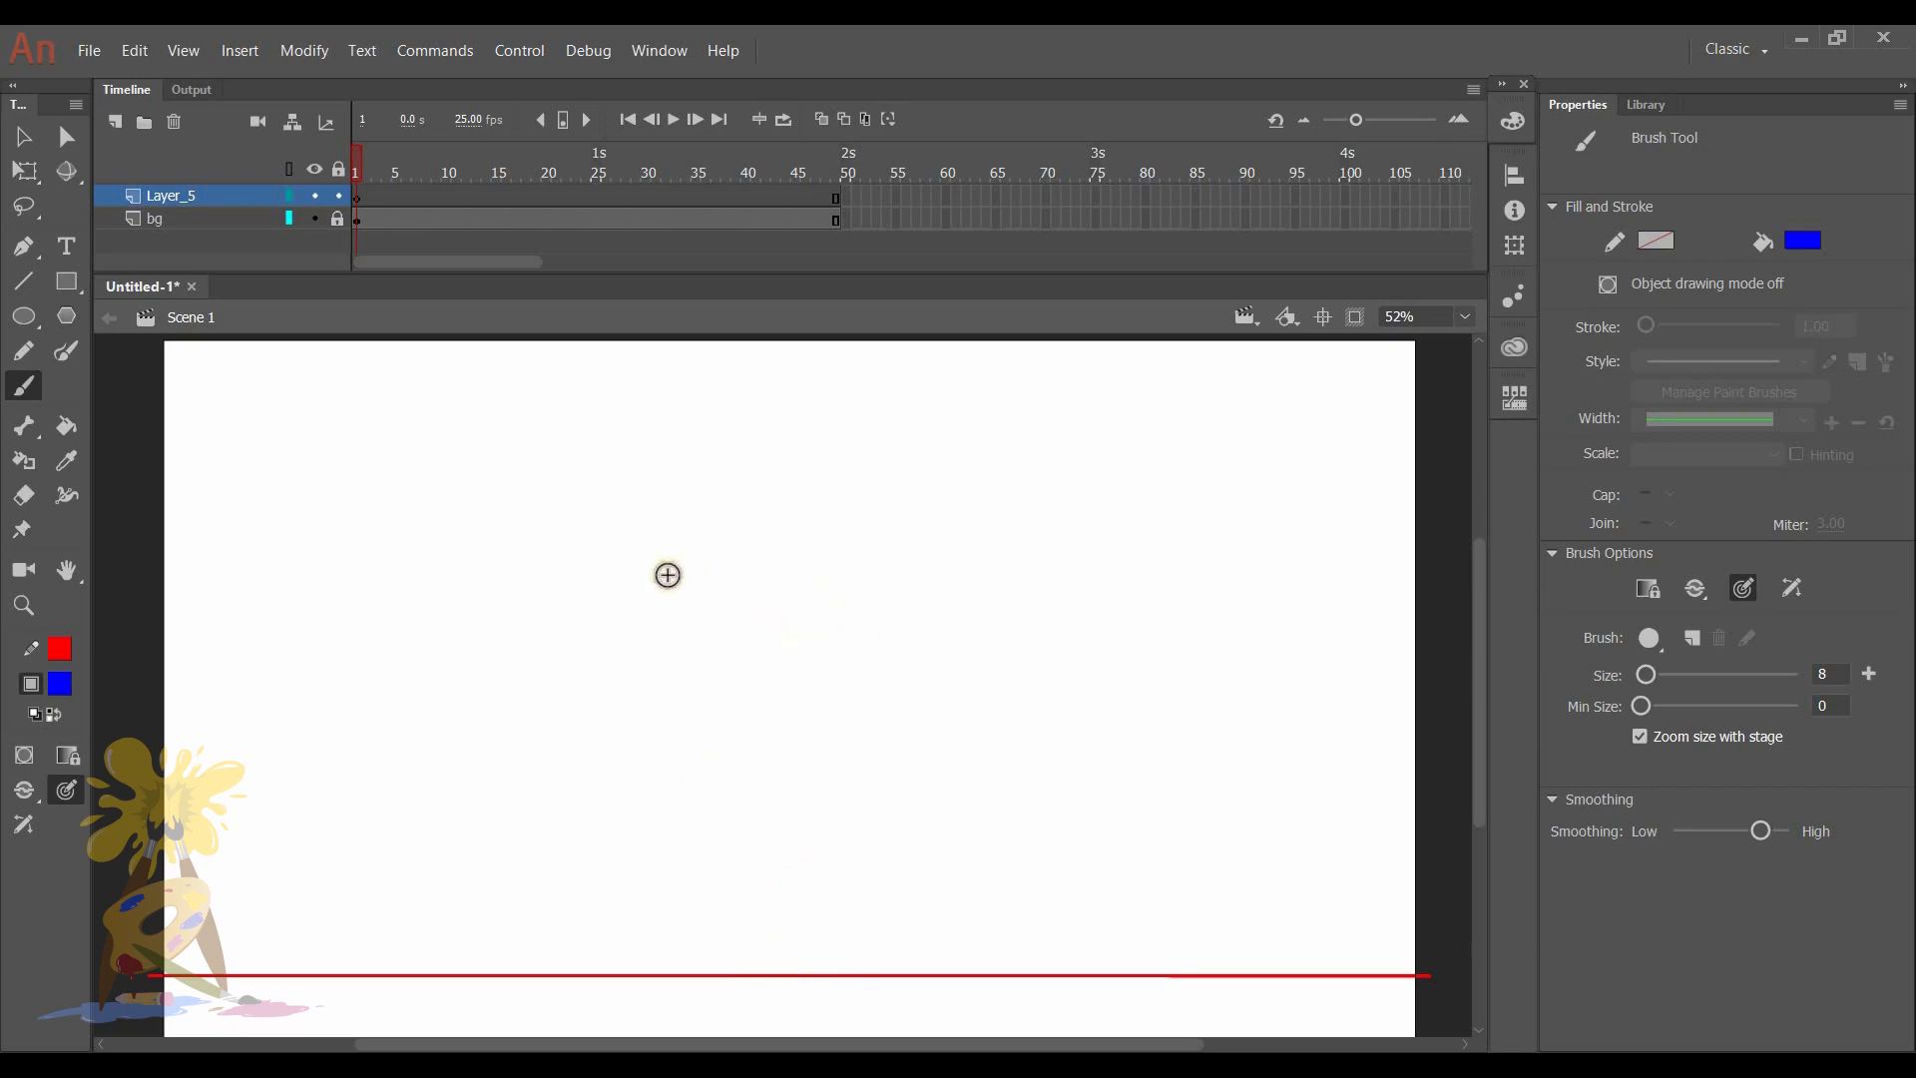
pyautogui.moveTo(1391, 813)
pyautogui.mouseDown()
pyautogui.moveTo(1326, 795)
pyautogui.moveTo(1367, 838)
pyautogui.mouseUp()
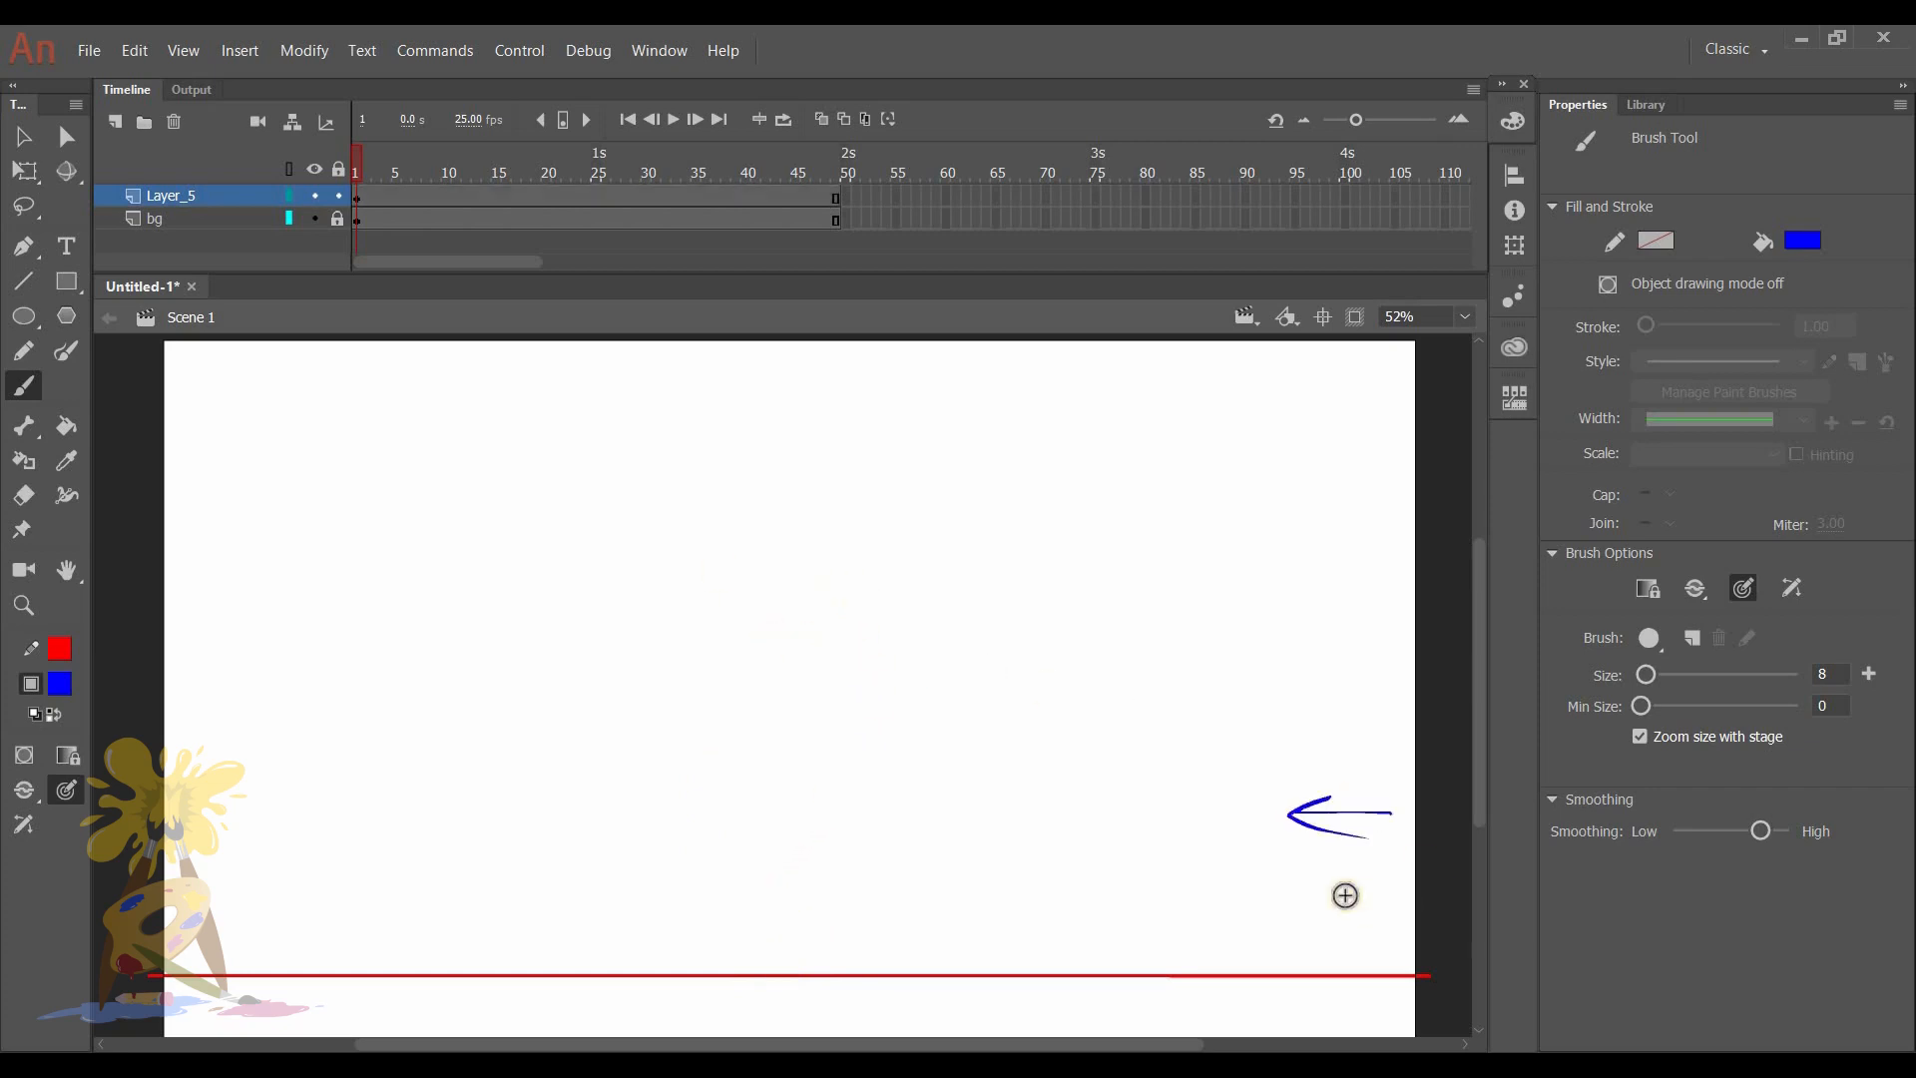
pyautogui.moveTo(1323, 905)
pyautogui.mouseDown()
pyautogui.moveTo(856, 951)
pyautogui.moveTo(918, 950)
pyautogui.mouseUp()
# - Sketch a front-facing character mid-stage with an oval head, smiling face, simple torso, and legs on the ground line
pyautogui.moveTo(649, 598)
pyautogui.mouseDown()
pyautogui.moveTo(752, 560)
pyautogui.moveTo(704, 689)
pyautogui.moveTo(708, 849)
pyautogui.mouseUp()
pyautogui.moveTo(704, 844)
pyautogui.mouseDown()
pyautogui.moveTo(782, 852)
pyautogui.moveTo(683, 830)
pyautogui.mouseUp()
pyautogui.moveTo(779, 713); pyautogui.dragTo(768, 861)
pyautogui.moveTo(705, 705); pyautogui.dragTo(726, 948)
pyautogui.moveTo(706, 792)
pyautogui.mouseDown()
pyautogui.moveTo(721, 988)
pyautogui.moveTo(743, 966)
pyautogui.mouseUp()
pyautogui.moveTo(777, 840)
pyautogui.mouseDown()
pyautogui.moveTo(776, 963)
pyautogui.moveTo(829, 961)
pyautogui.mouseUp()
pyautogui.moveTo(638, 574)
pyautogui.mouseDown()
pyautogui.moveTo(784, 703)
pyautogui.moveTo(838, 632)
pyautogui.moveTo(728, 621)
pyautogui.moveTo(750, 625)
pyautogui.moveTo(714, 663)
pyautogui.mouseUp()
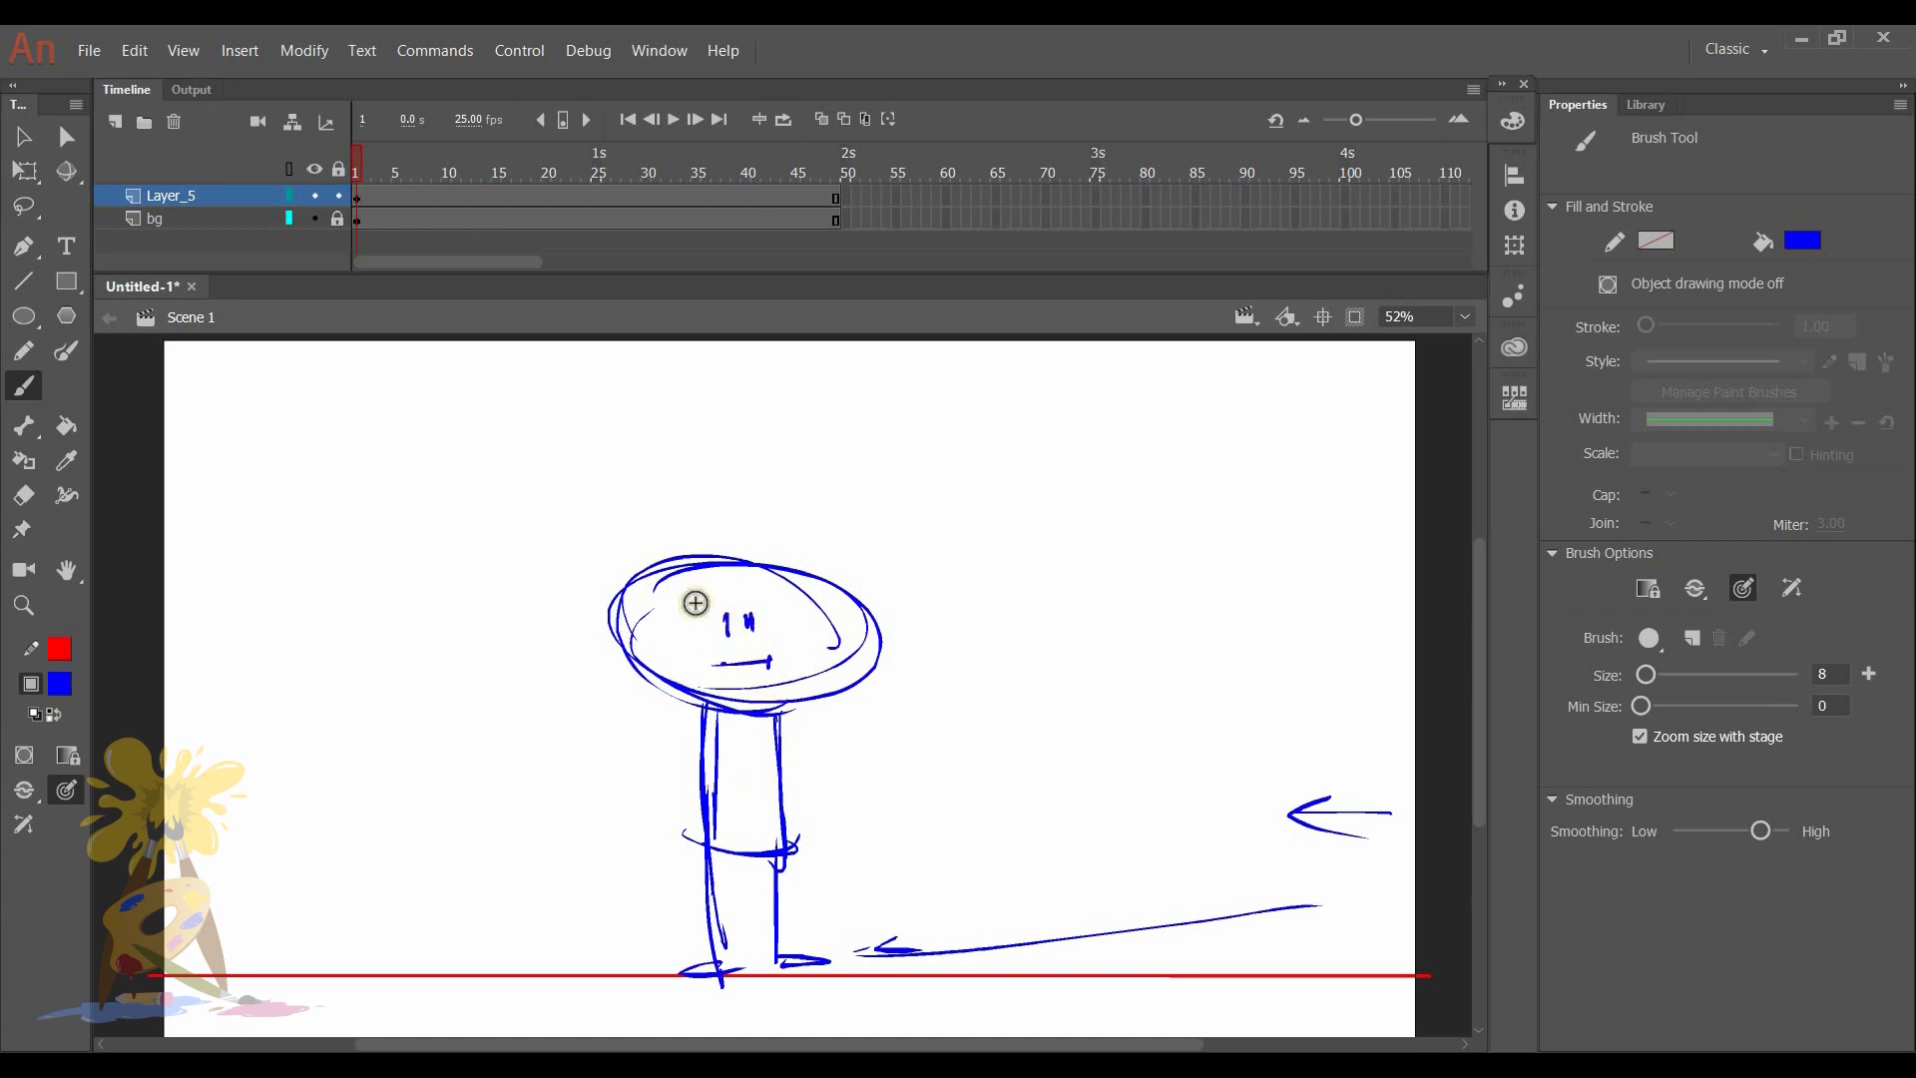
pyautogui.moveTo(679, 622); pyautogui.dragTo(788, 632)
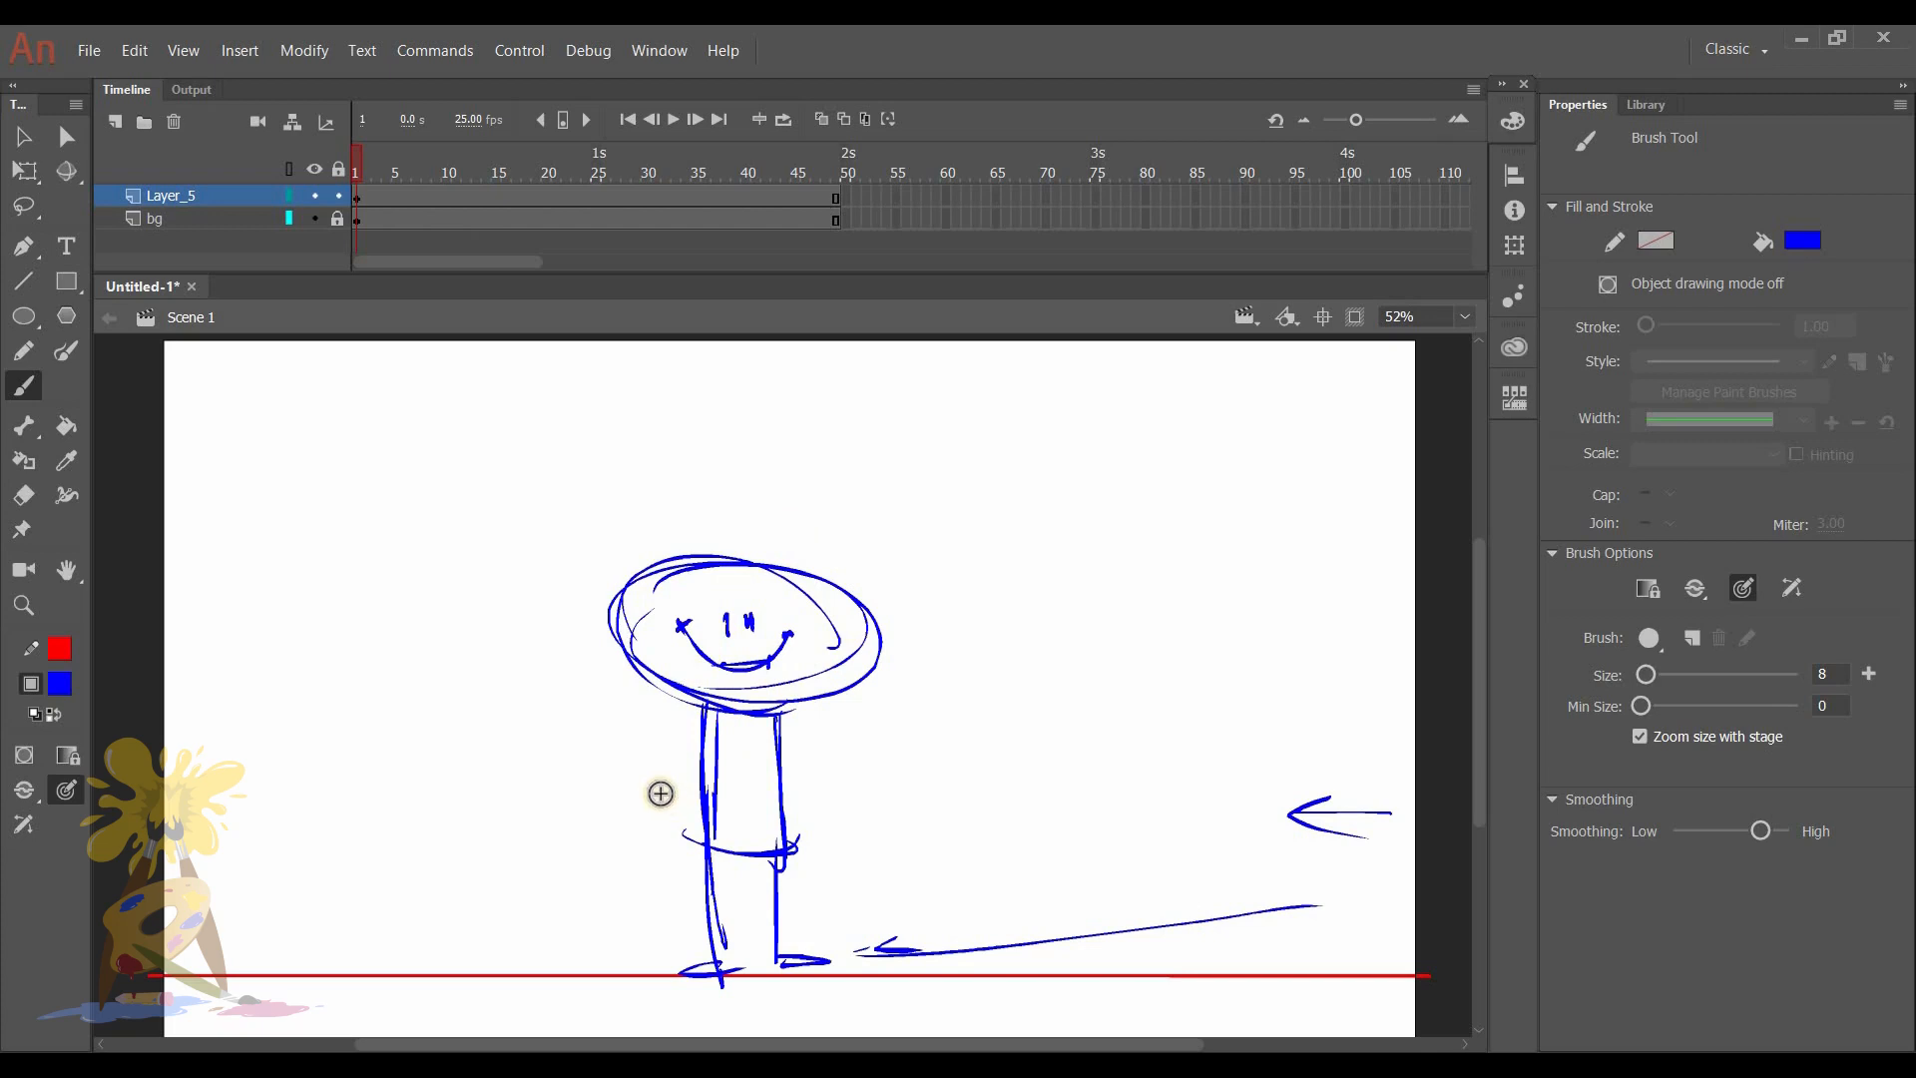
# - Add both arms and a collar to the mid-stage character, and reinforce the outline of its head
pyautogui.moveTo(702, 705); pyautogui.dragTo(659, 825)
pyautogui.moveTo(783, 716); pyautogui.dragTo(811, 826)
pyautogui.moveTo(692, 706); pyautogui.dragTo(761, 753)
pyautogui.moveTo(748, 726); pyautogui.dragTo(802, 792)
pyautogui.moveTo(788, 702); pyautogui.dragTo(779, 782)
pyautogui.moveTo(697, 660)
pyautogui.mouseDown()
pyautogui.moveTo(761, 578)
pyautogui.moveTo(667, 699)
pyautogui.mouseUp()
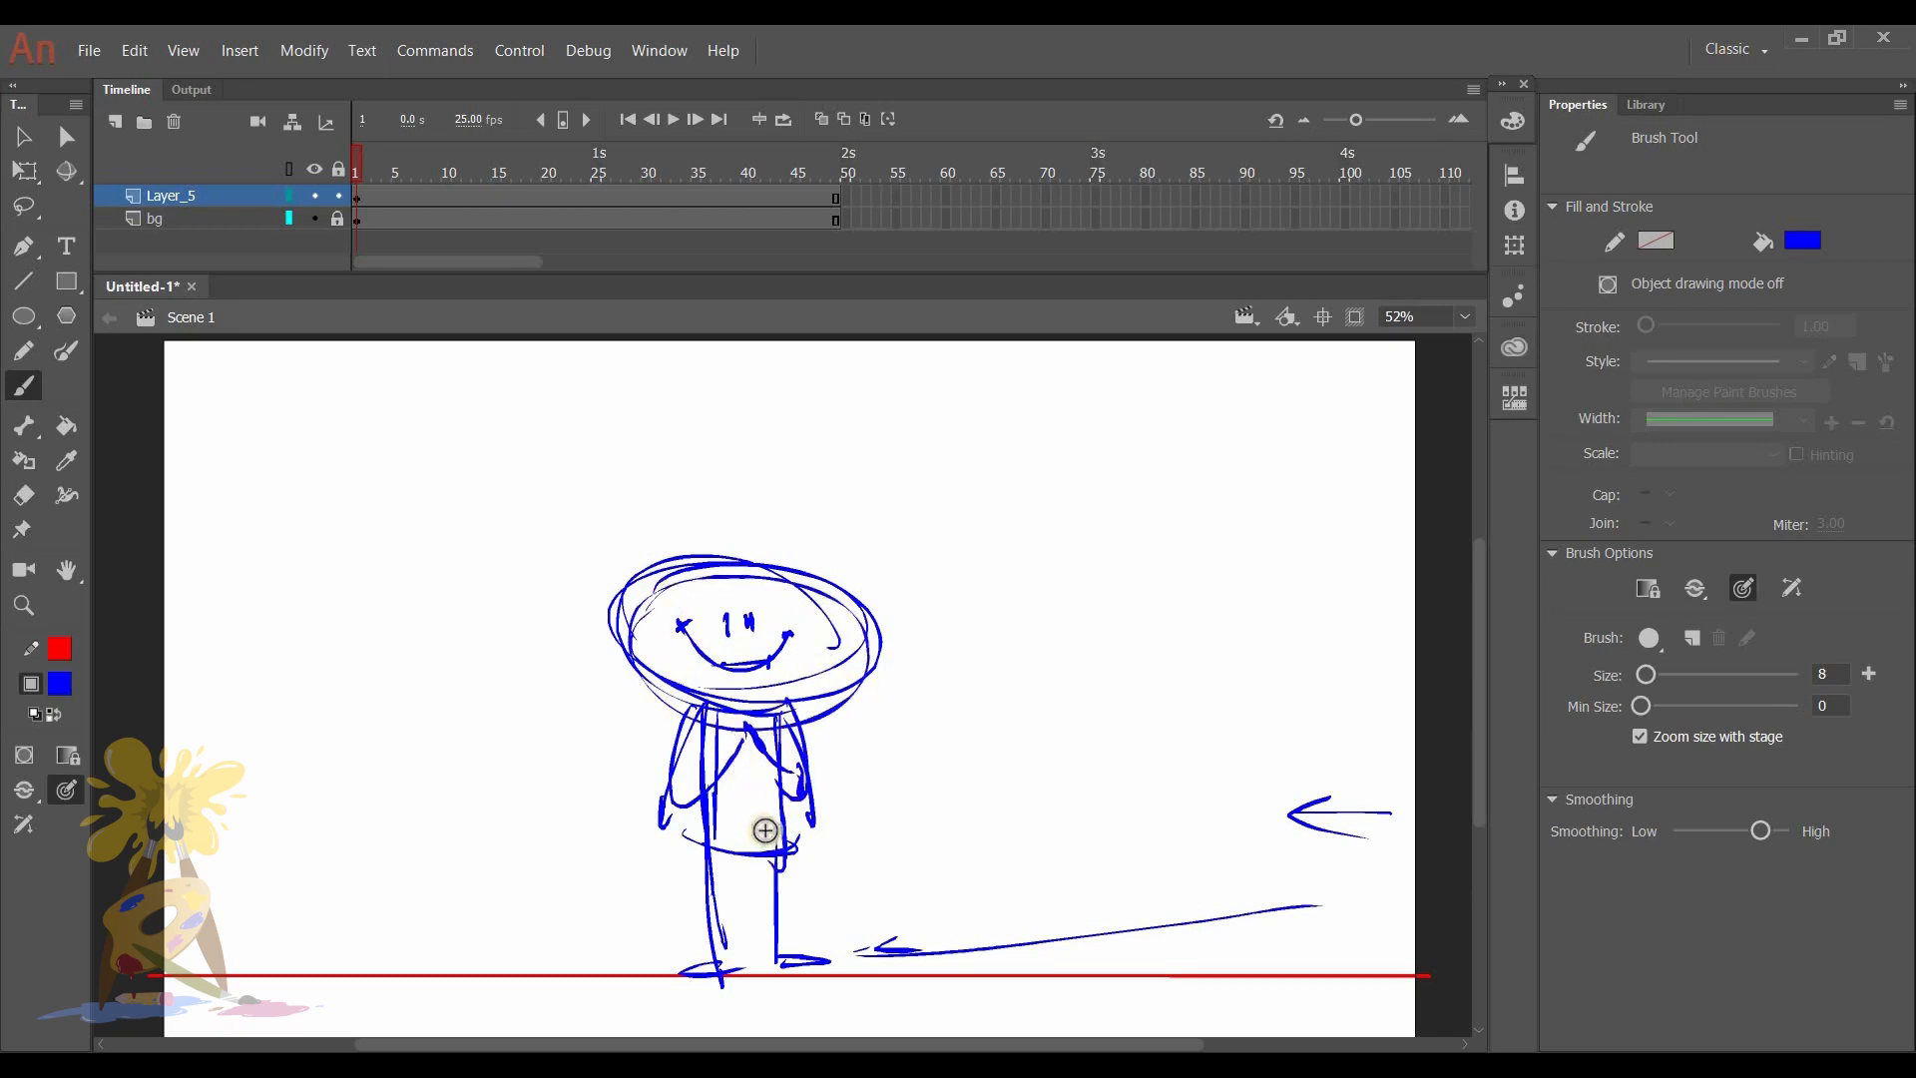
# - Encircle the whole character and draw an arrow from the circle toward the stage's left side
pyautogui.moveTo(842, 569)
pyautogui.mouseDown()
pyautogui.moveTo(915, 856)
pyautogui.moveTo(828, 549)
pyautogui.mouseUp()
pyautogui.moveTo(527, 738)
pyautogui.mouseDown()
pyautogui.moveTo(389, 691)
pyautogui.moveTo(400, 718)
pyautogui.mouseUp()
pyautogui.moveTo(374, 666); pyautogui.dragTo(456, 686)
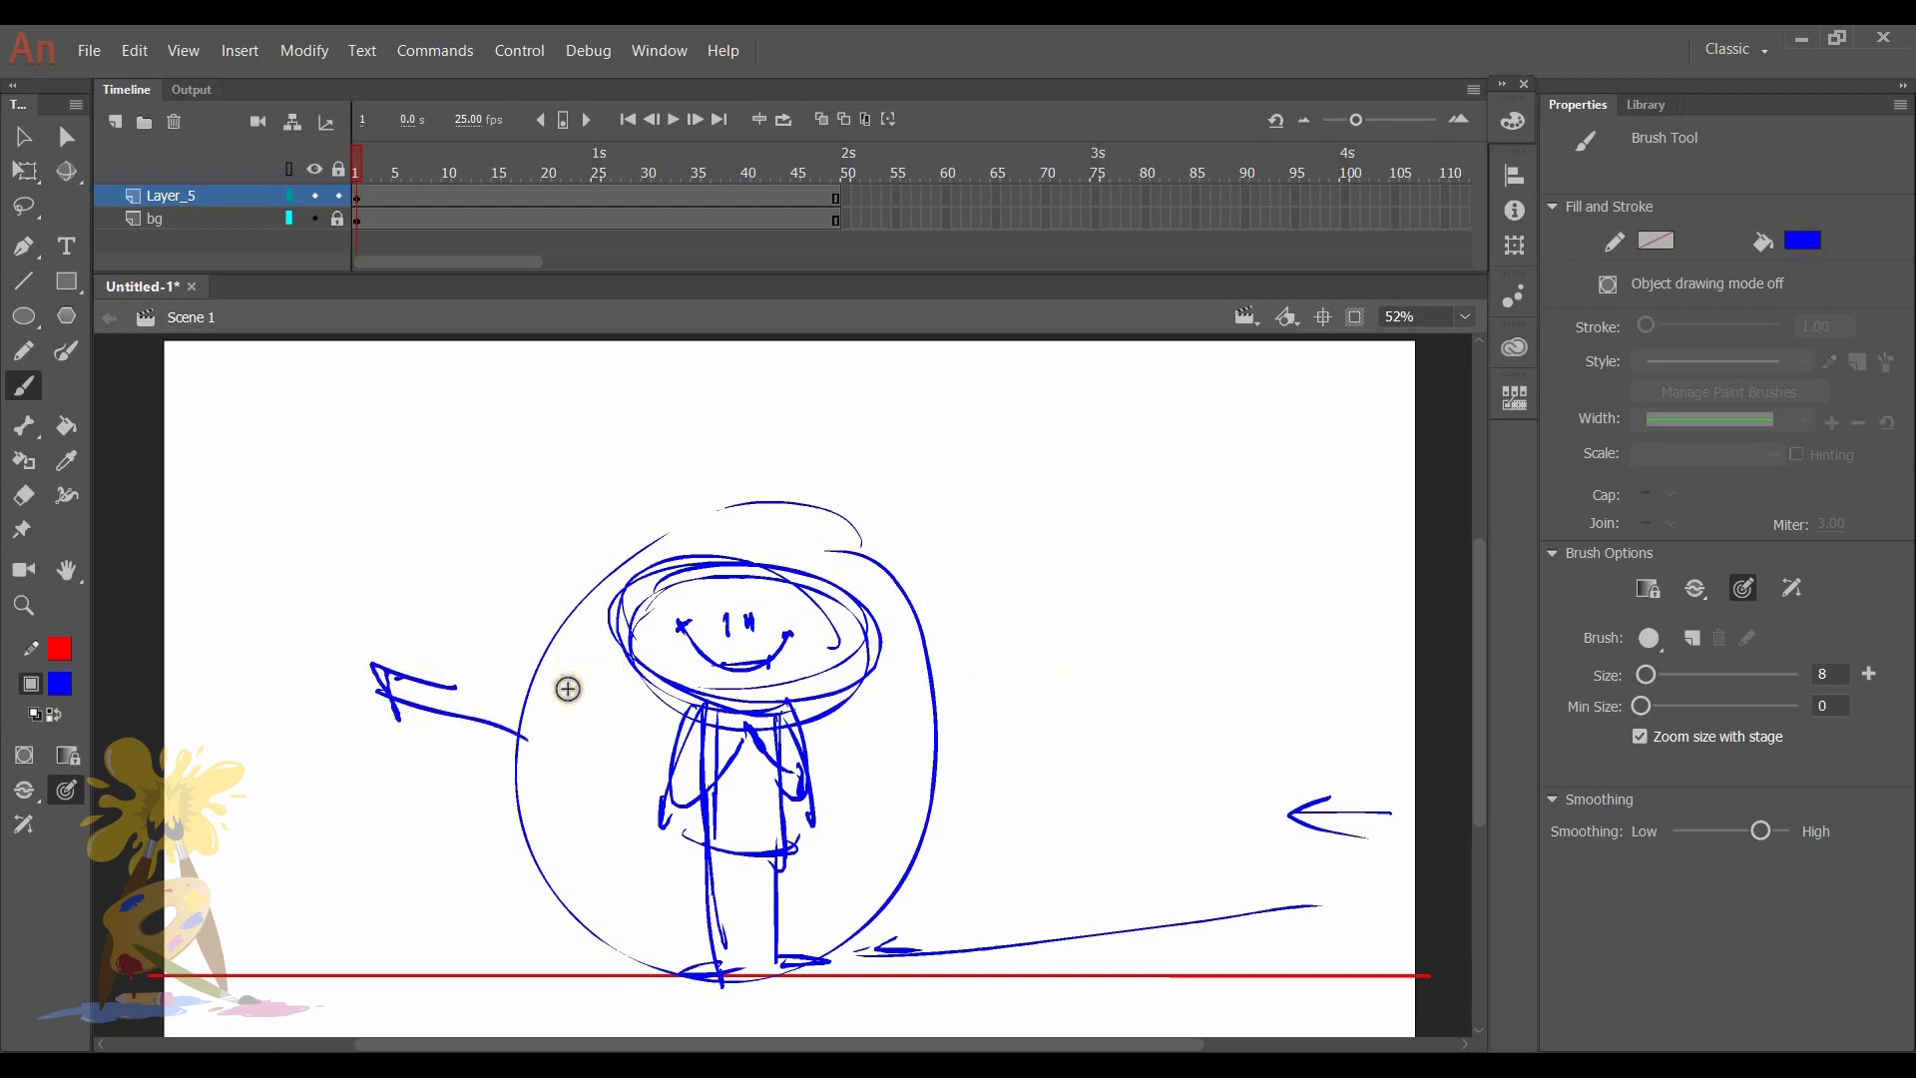
# - Sketch a second character left of the first with an oval head, torso, legs, and one arm pointing toward the circled character
pyautogui.moveTo(356, 655)
pyautogui.mouseDown()
pyautogui.moveTo(513, 612)
pyautogui.moveTo(450, 588)
pyautogui.mouseUp()
pyautogui.moveTo(381, 704); pyautogui.dragTo(379, 854)
pyautogui.moveTo(369, 689); pyautogui.dragTo(378, 848)
pyautogui.moveTo(437, 716)
pyautogui.mouseDown()
pyautogui.moveTo(445, 775)
pyautogui.moveTo(378, 843)
pyautogui.mouseUp()
pyautogui.moveTo(434, 709)
pyautogui.mouseDown()
pyautogui.moveTo(438, 854)
pyautogui.moveTo(363, 954)
pyautogui.mouseUp()
pyautogui.moveTo(431, 850)
pyautogui.mouseDown()
pyautogui.moveTo(436, 949)
pyautogui.moveTo(461, 940)
pyautogui.mouseUp()
pyautogui.moveTo(433, 710); pyautogui.dragTo(578, 799)
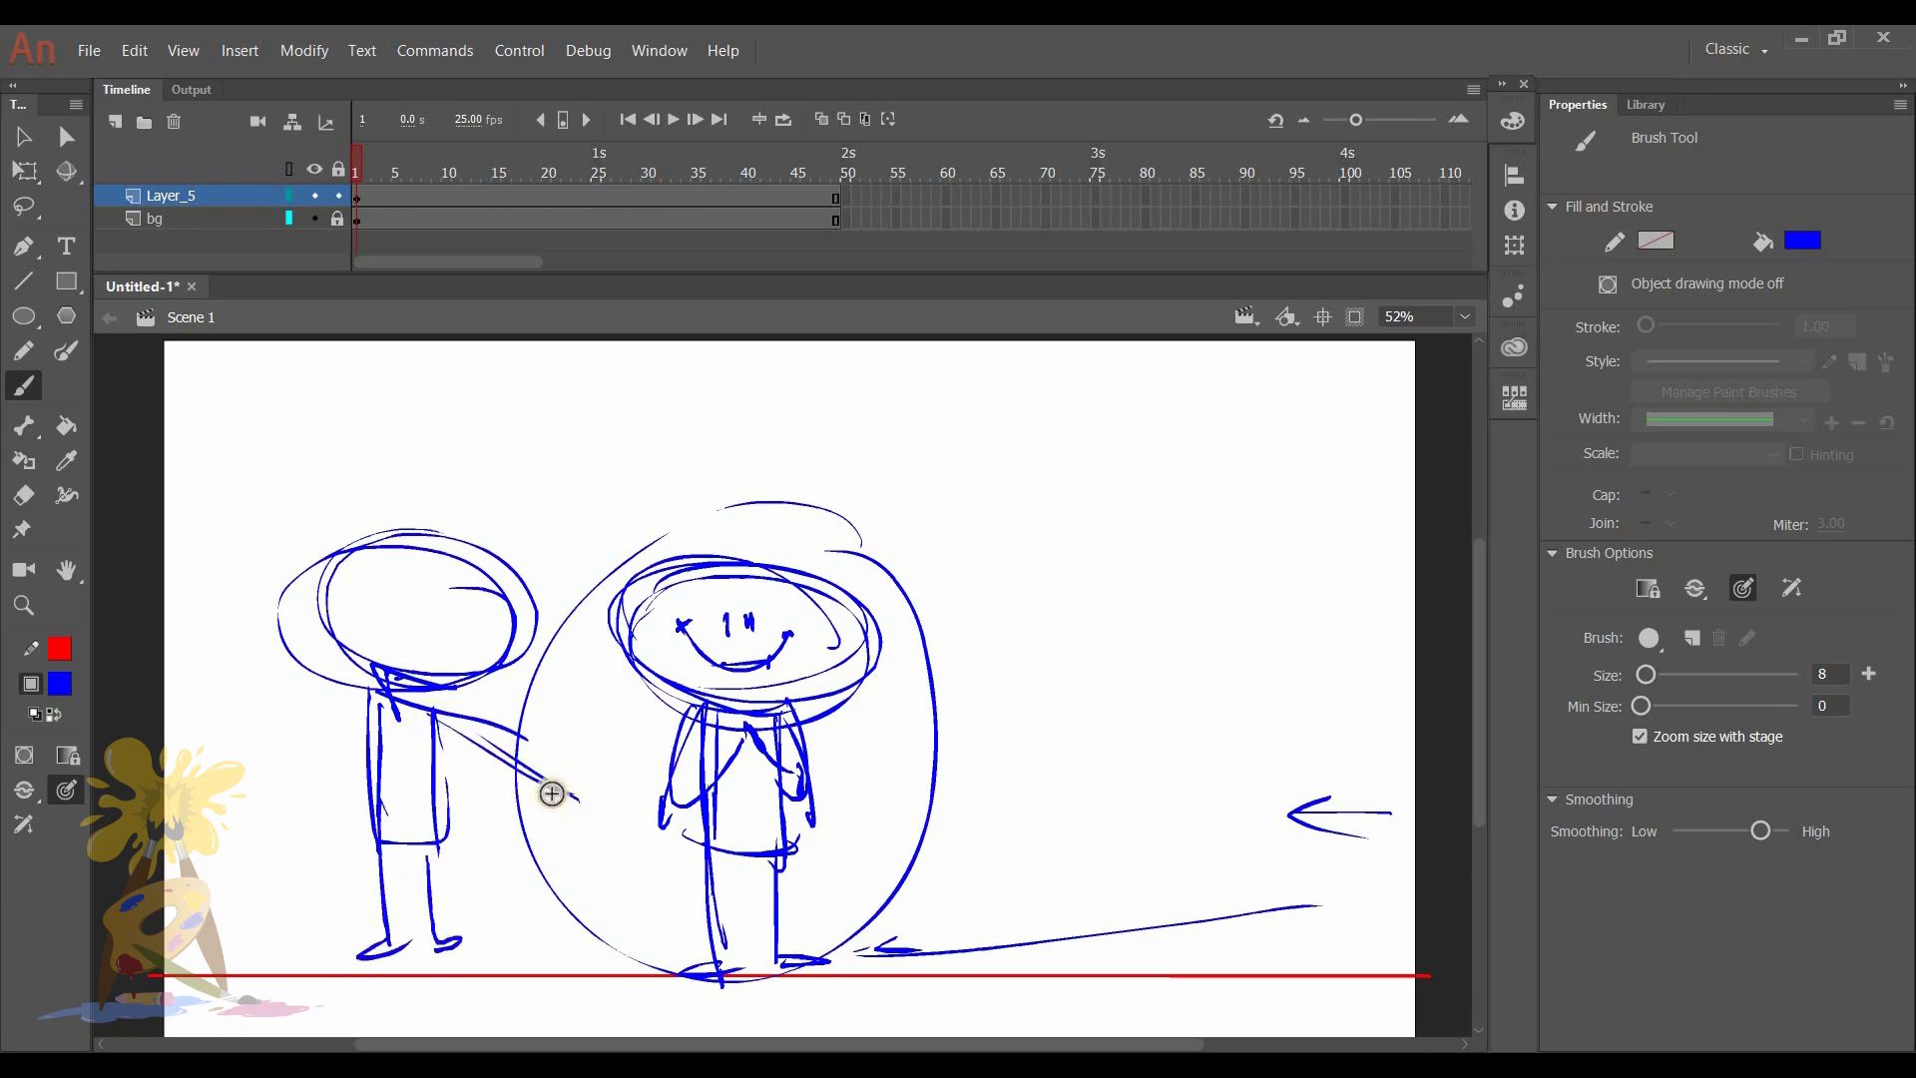
pyautogui.moveTo(434, 715)
pyautogui.mouseDown()
pyautogui.moveTo(572, 802)
pyautogui.moveTo(556, 804)
pyautogui.moveTo(583, 784)
pyautogui.mouseUp()
pyautogui.moveTo(360, 713)
pyautogui.mouseDown()
pyautogui.moveTo(324, 743)
pyautogui.moveTo(320, 808)
pyautogui.mouseUp()
# - Extend the upper arrow's line to the mid-stage character, and letter "WELCOME TO MY CH" trailing off into a scribble on its right
pyautogui.moveTo(648, 804); pyautogui.dragTo(1287, 820)
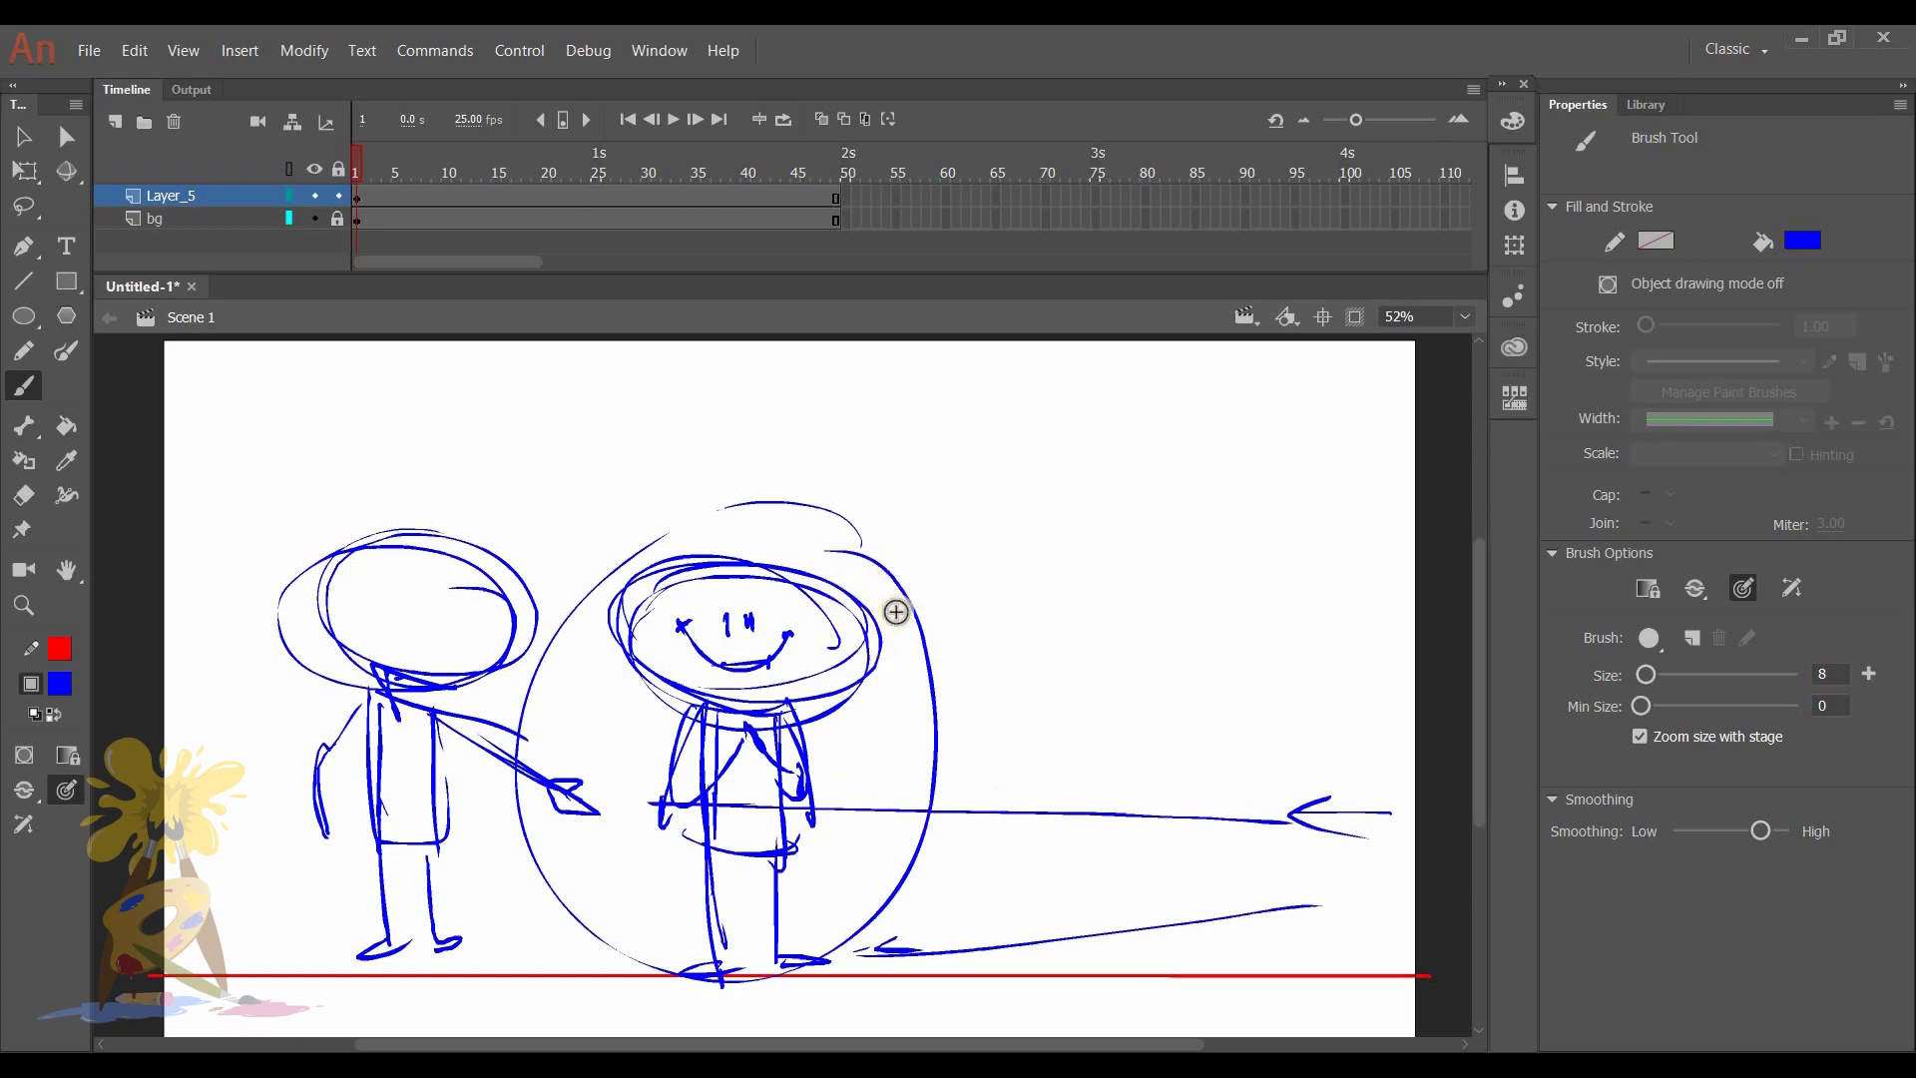
pyautogui.moveTo(868, 566)
pyautogui.mouseDown()
pyautogui.moveTo(950, 618)
pyautogui.moveTo(1213, 609)
pyautogui.mouseUp()
pyautogui.moveTo(998, 648); pyautogui.dragTo(1044, 639)
pyautogui.moveTo(1027, 644)
pyautogui.mouseDown()
pyautogui.moveTo(1078, 666)
pyautogui.moveTo(1085, 649)
pyautogui.mouseUp()
pyautogui.moveTo(870, 782)
pyautogui.mouseDown()
pyautogui.moveTo(936, 774)
pyautogui.moveTo(962, 795)
pyautogui.mouseUp()
pyautogui.moveTo(1094, 735); pyautogui.dragTo(1097, 786)
pyautogui.moveTo(1102, 738)
pyautogui.mouseDown()
pyautogui.moveTo(1150, 787)
pyautogui.moveTo(1330, 761)
pyautogui.mouseUp()
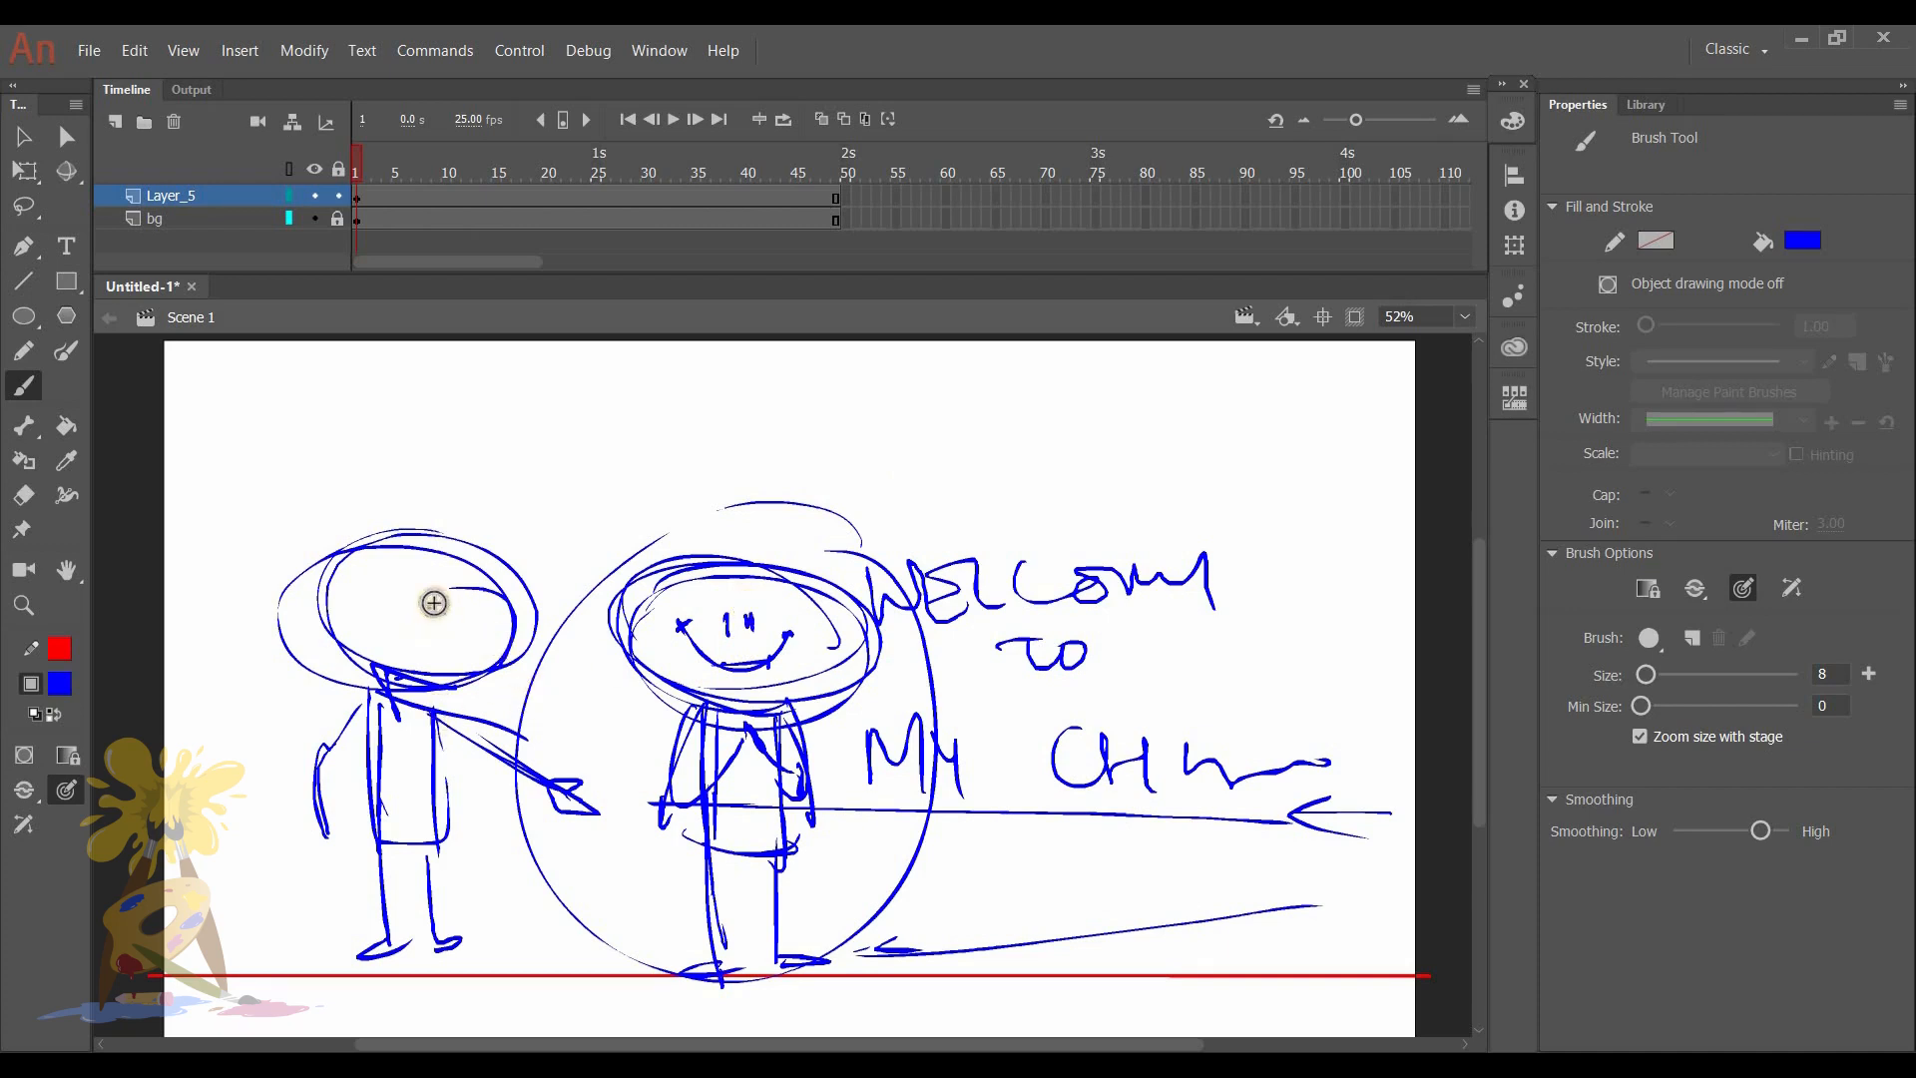
# - Draw eyes, an open smiling mouth, and ears on the left character's head
pyautogui.moveTo(435, 588)
pyautogui.mouseDown()
pyautogui.moveTo(468, 596)
pyautogui.moveTo(453, 645)
pyautogui.moveTo(474, 623)
pyautogui.mouseUp()
pyautogui.moveTo(473, 622); pyautogui.dragTo(454, 689)
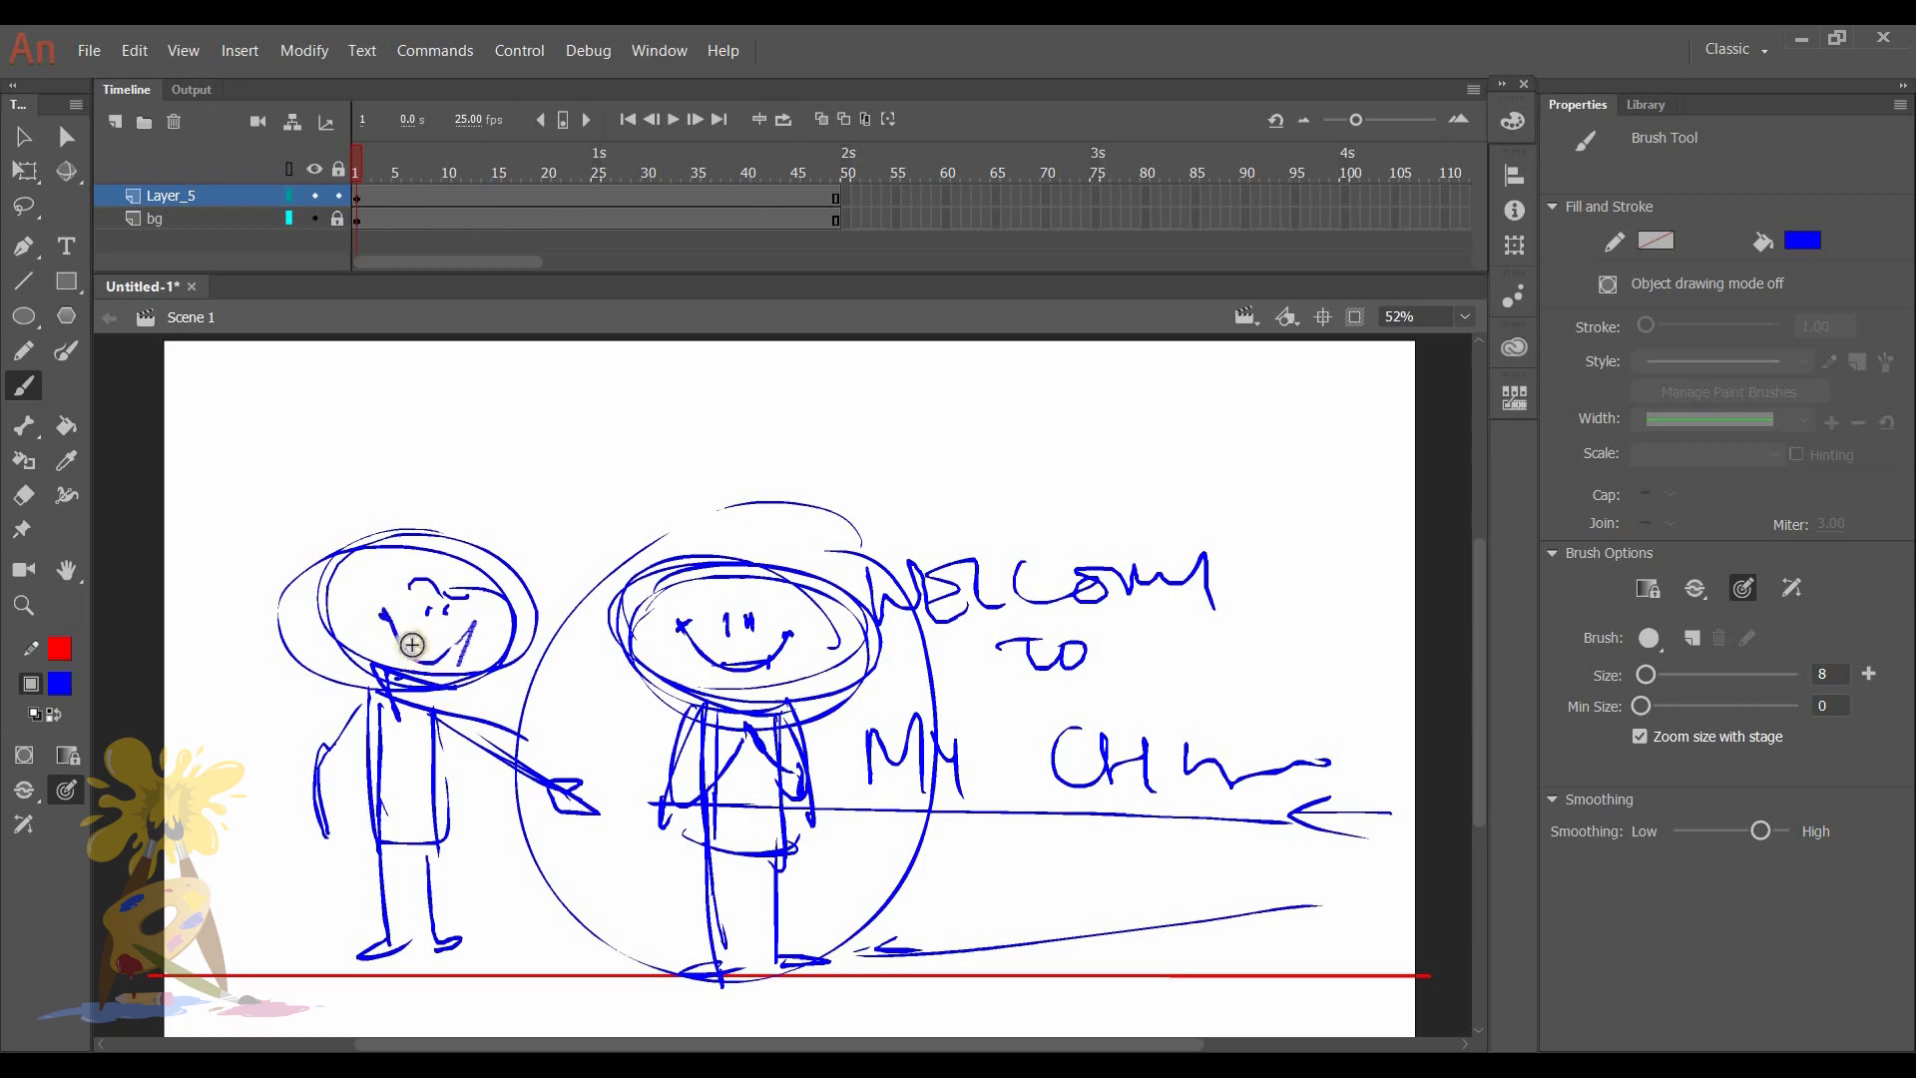
pyautogui.moveTo(396, 624); pyautogui.dragTo(467, 627)
pyautogui.moveTo(385, 613); pyautogui.dragTo(411, 681)
pyautogui.moveTo(292, 626); pyautogui.dragTo(283, 656)
pyautogui.moveTo(545, 630); pyautogui.dragTo(527, 661)
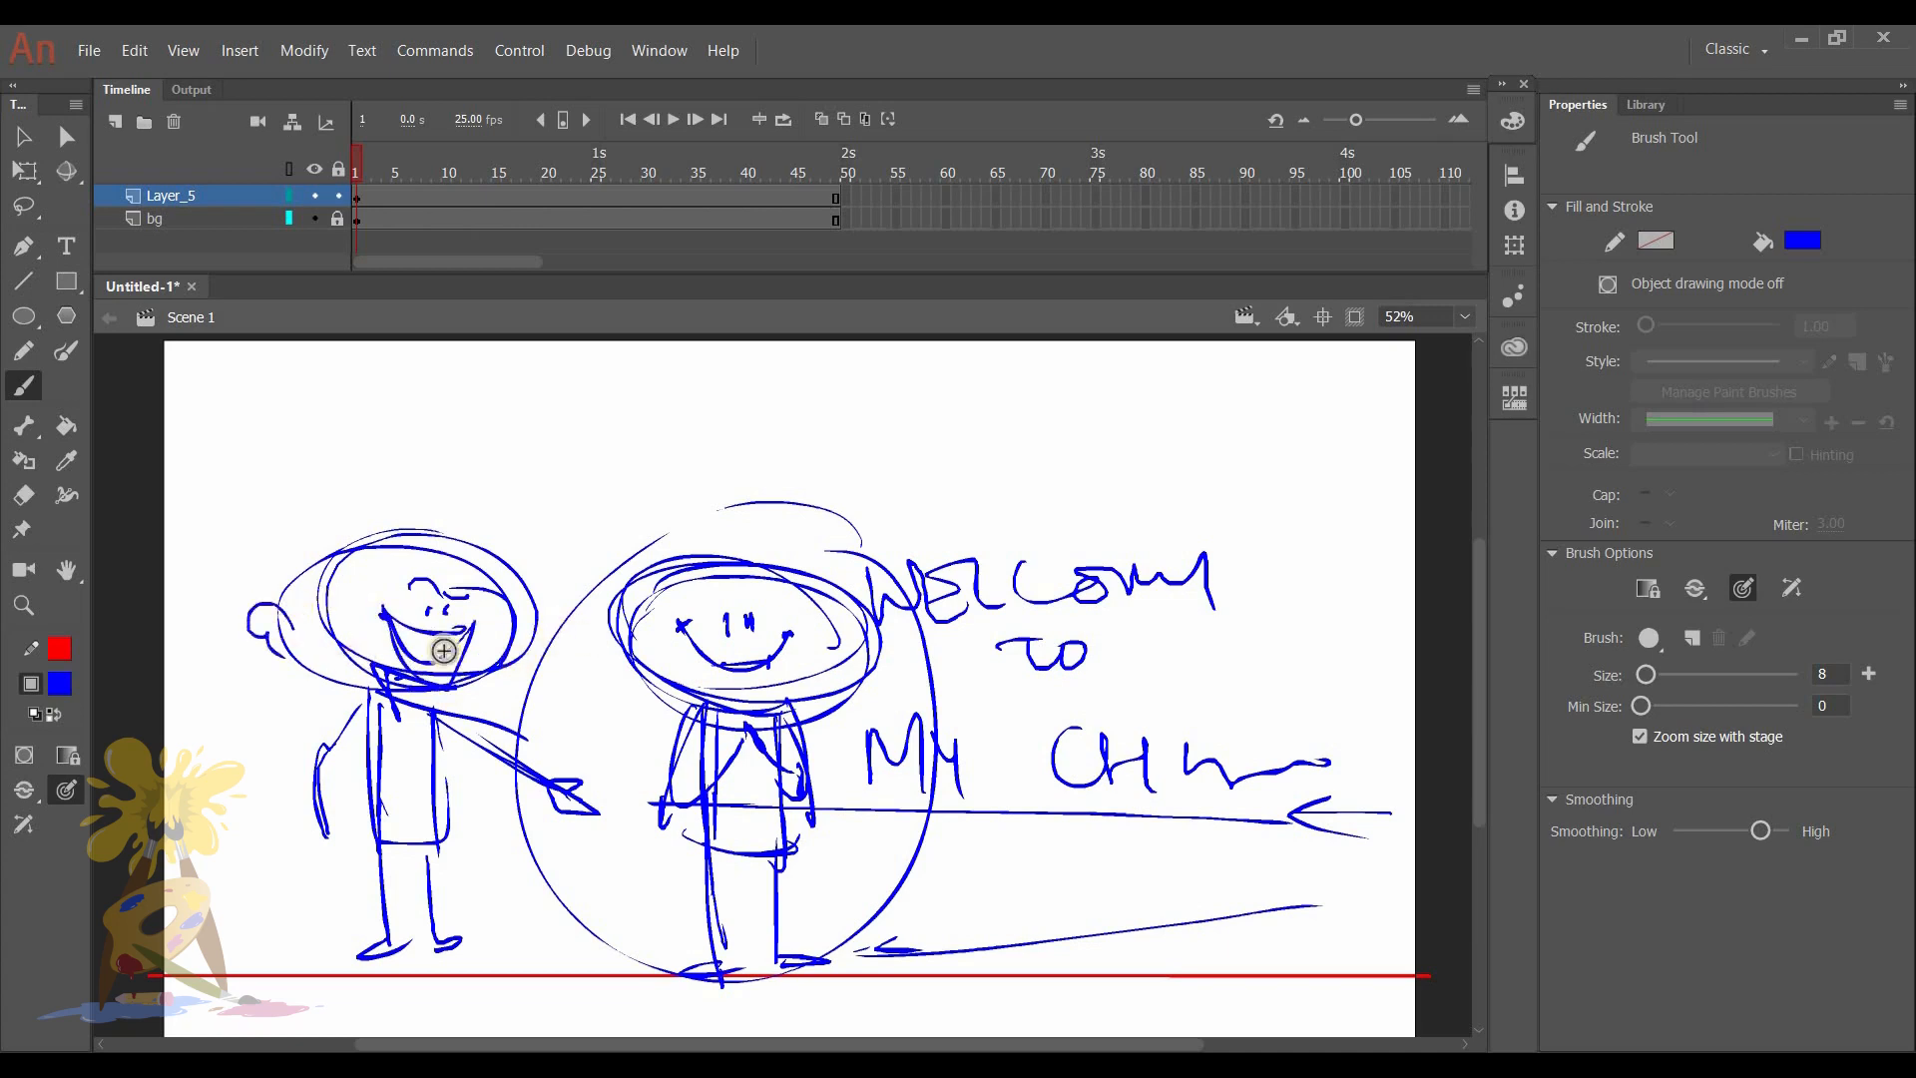
pyautogui.moveTo(279, 616); pyautogui.dragTo(289, 659)
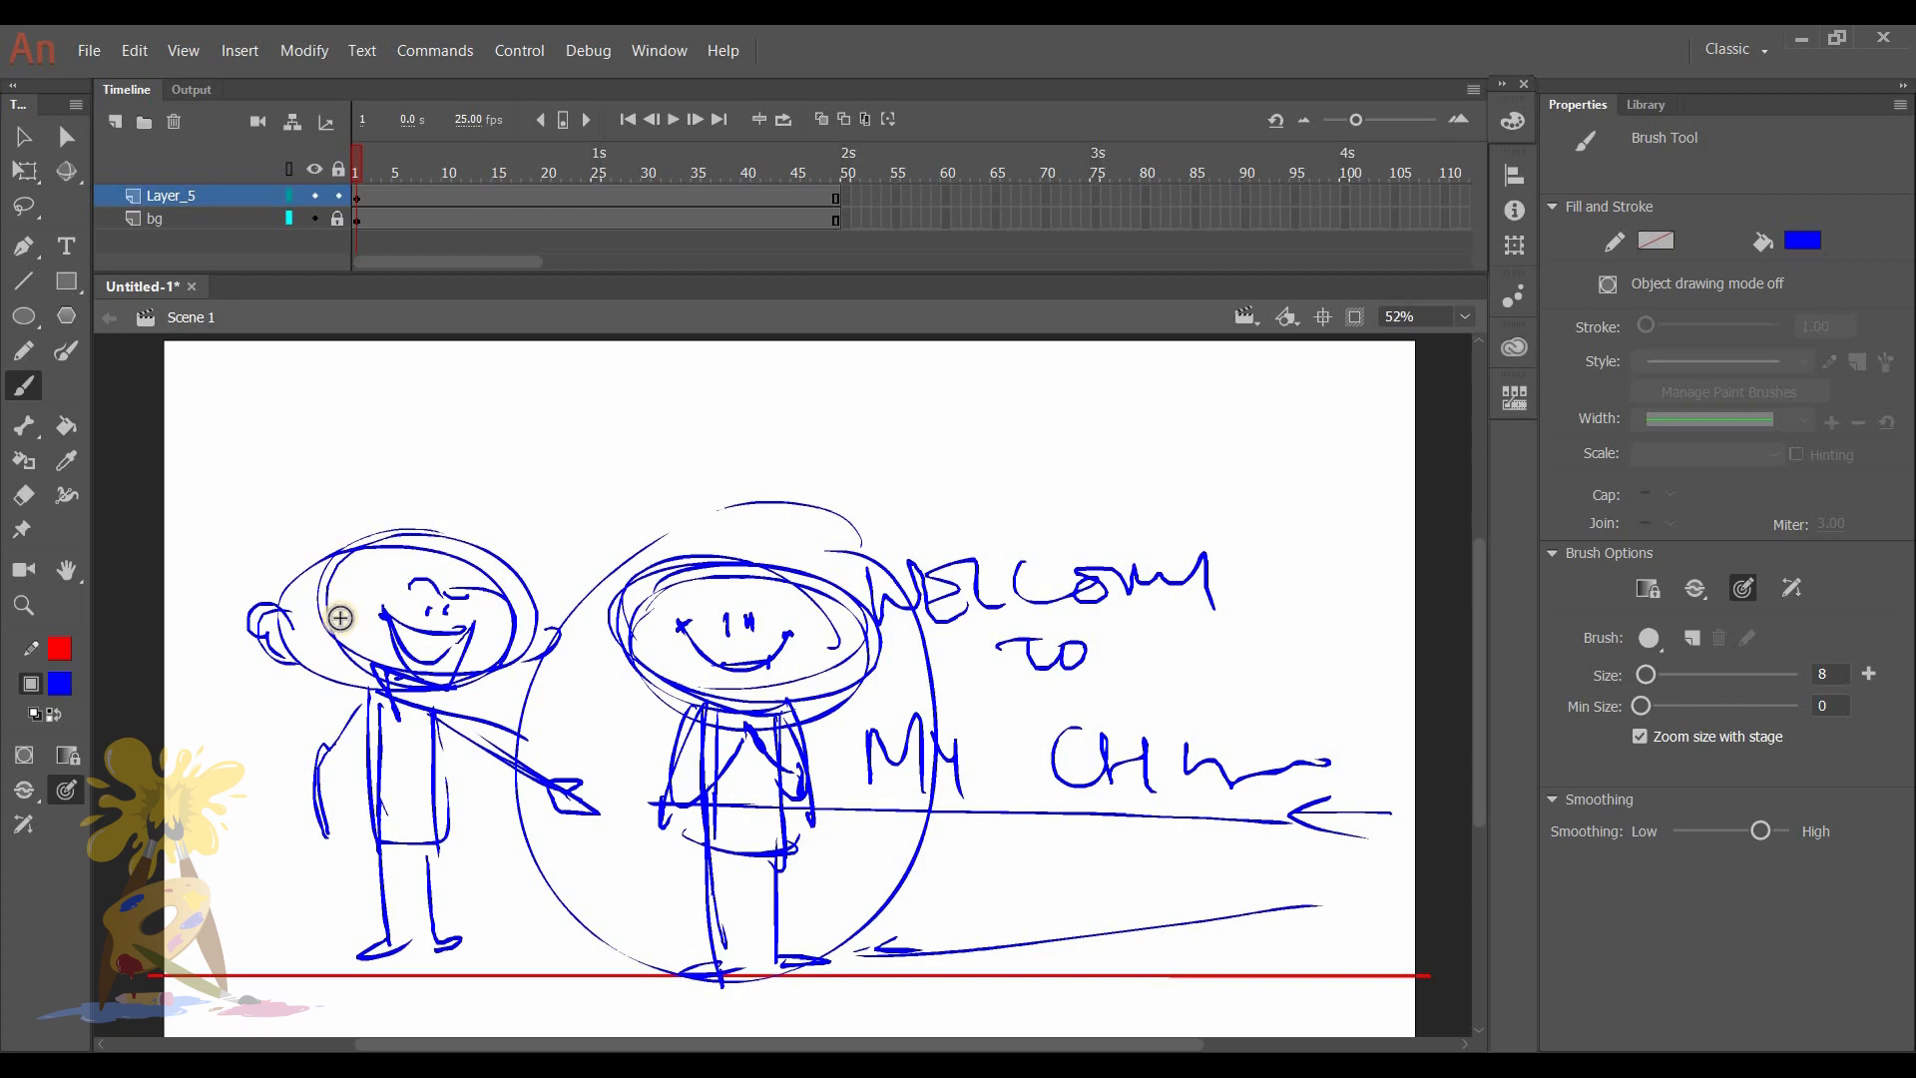
# - Lock Layer_5 and add a new layer above it
pyautogui.click(326, 193)
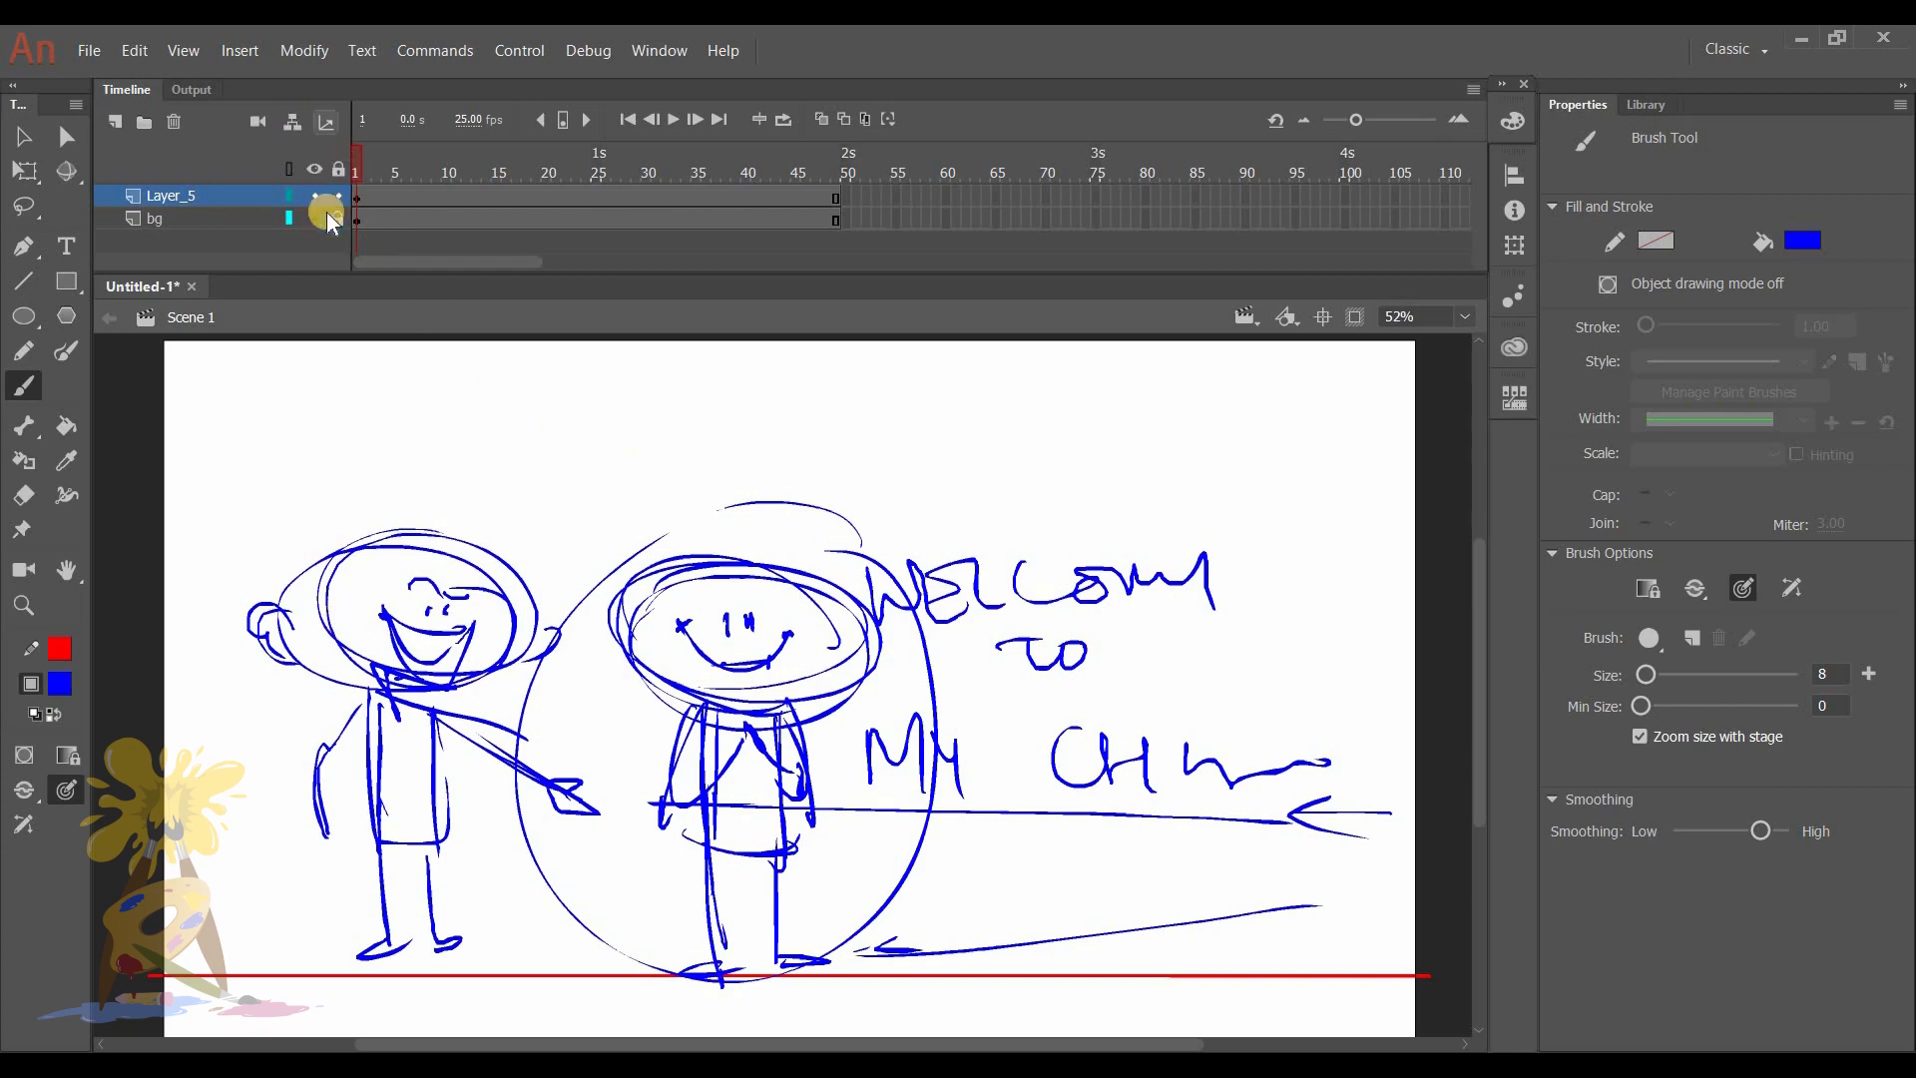
pyautogui.click(111, 122)
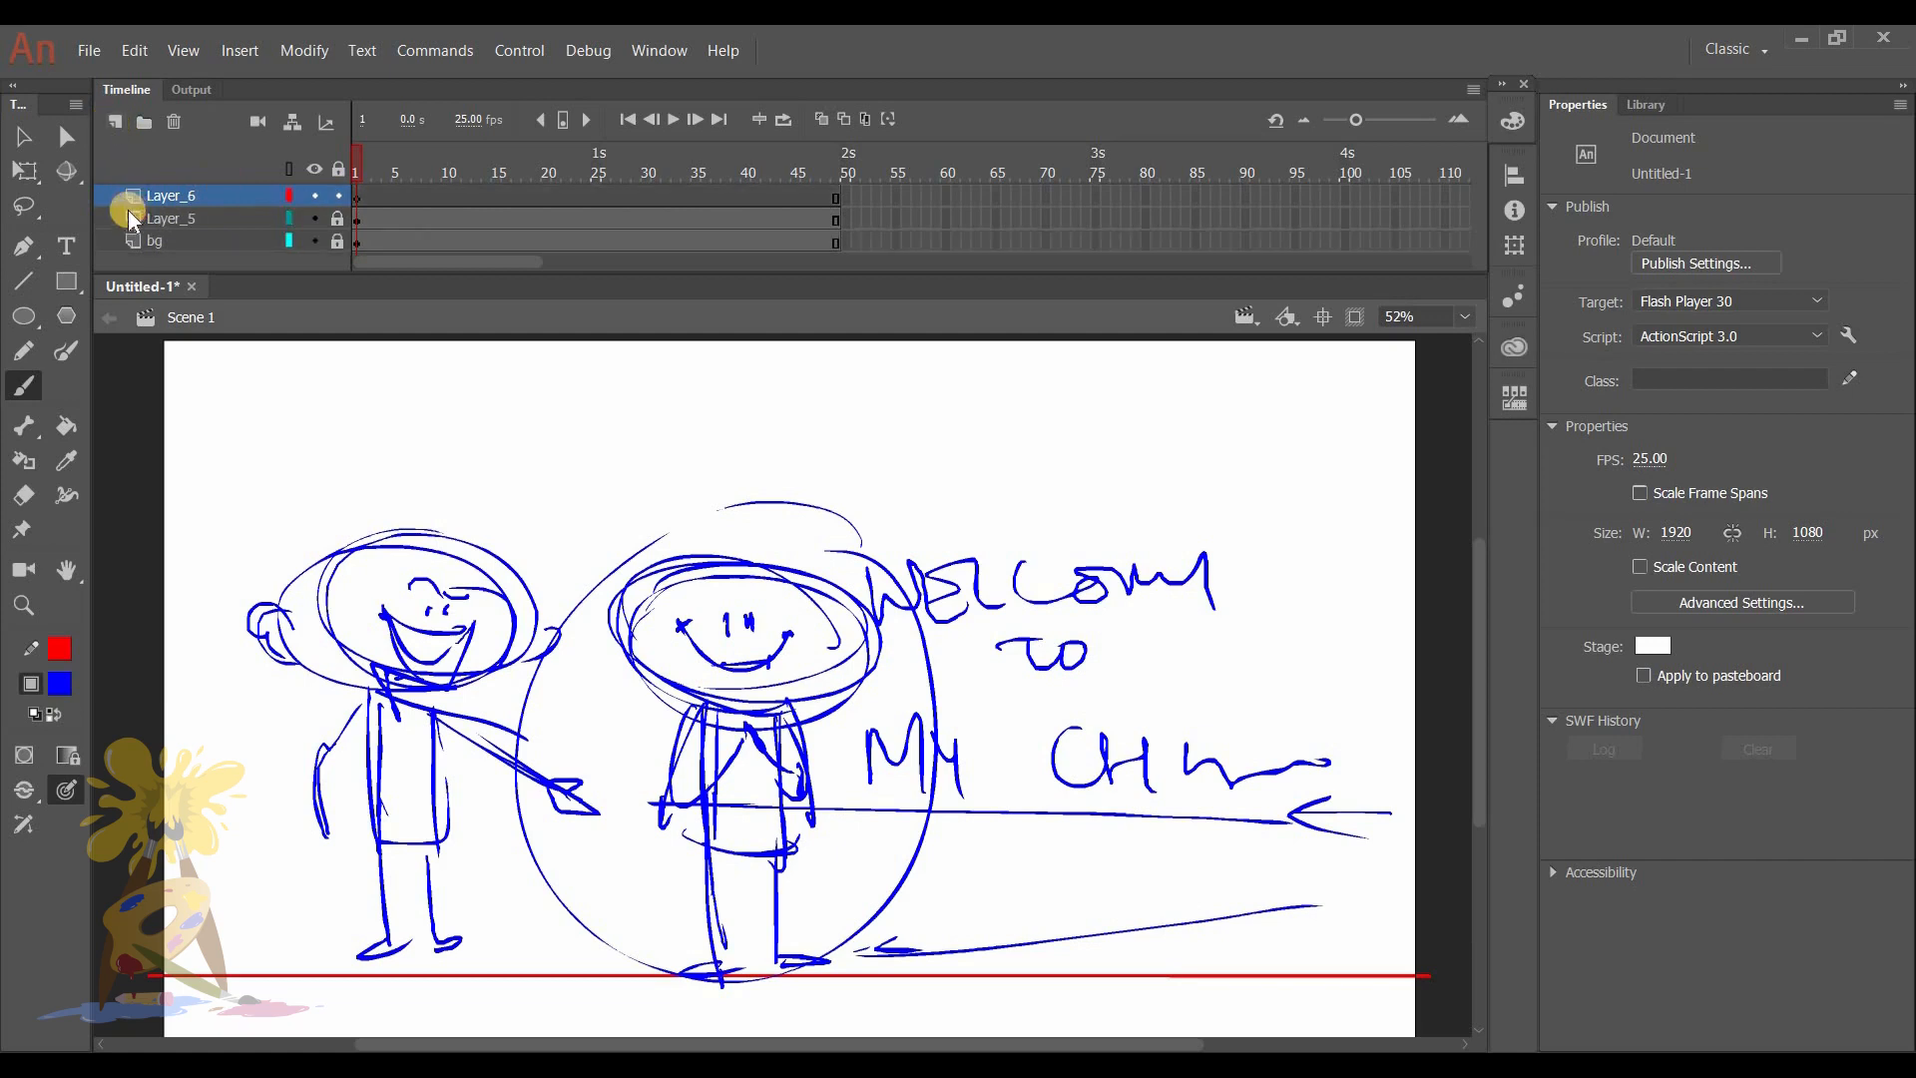
# - Rename Layer_5 as guide and the new layer above it as animatic_rough
pyautogui.click(206, 230)
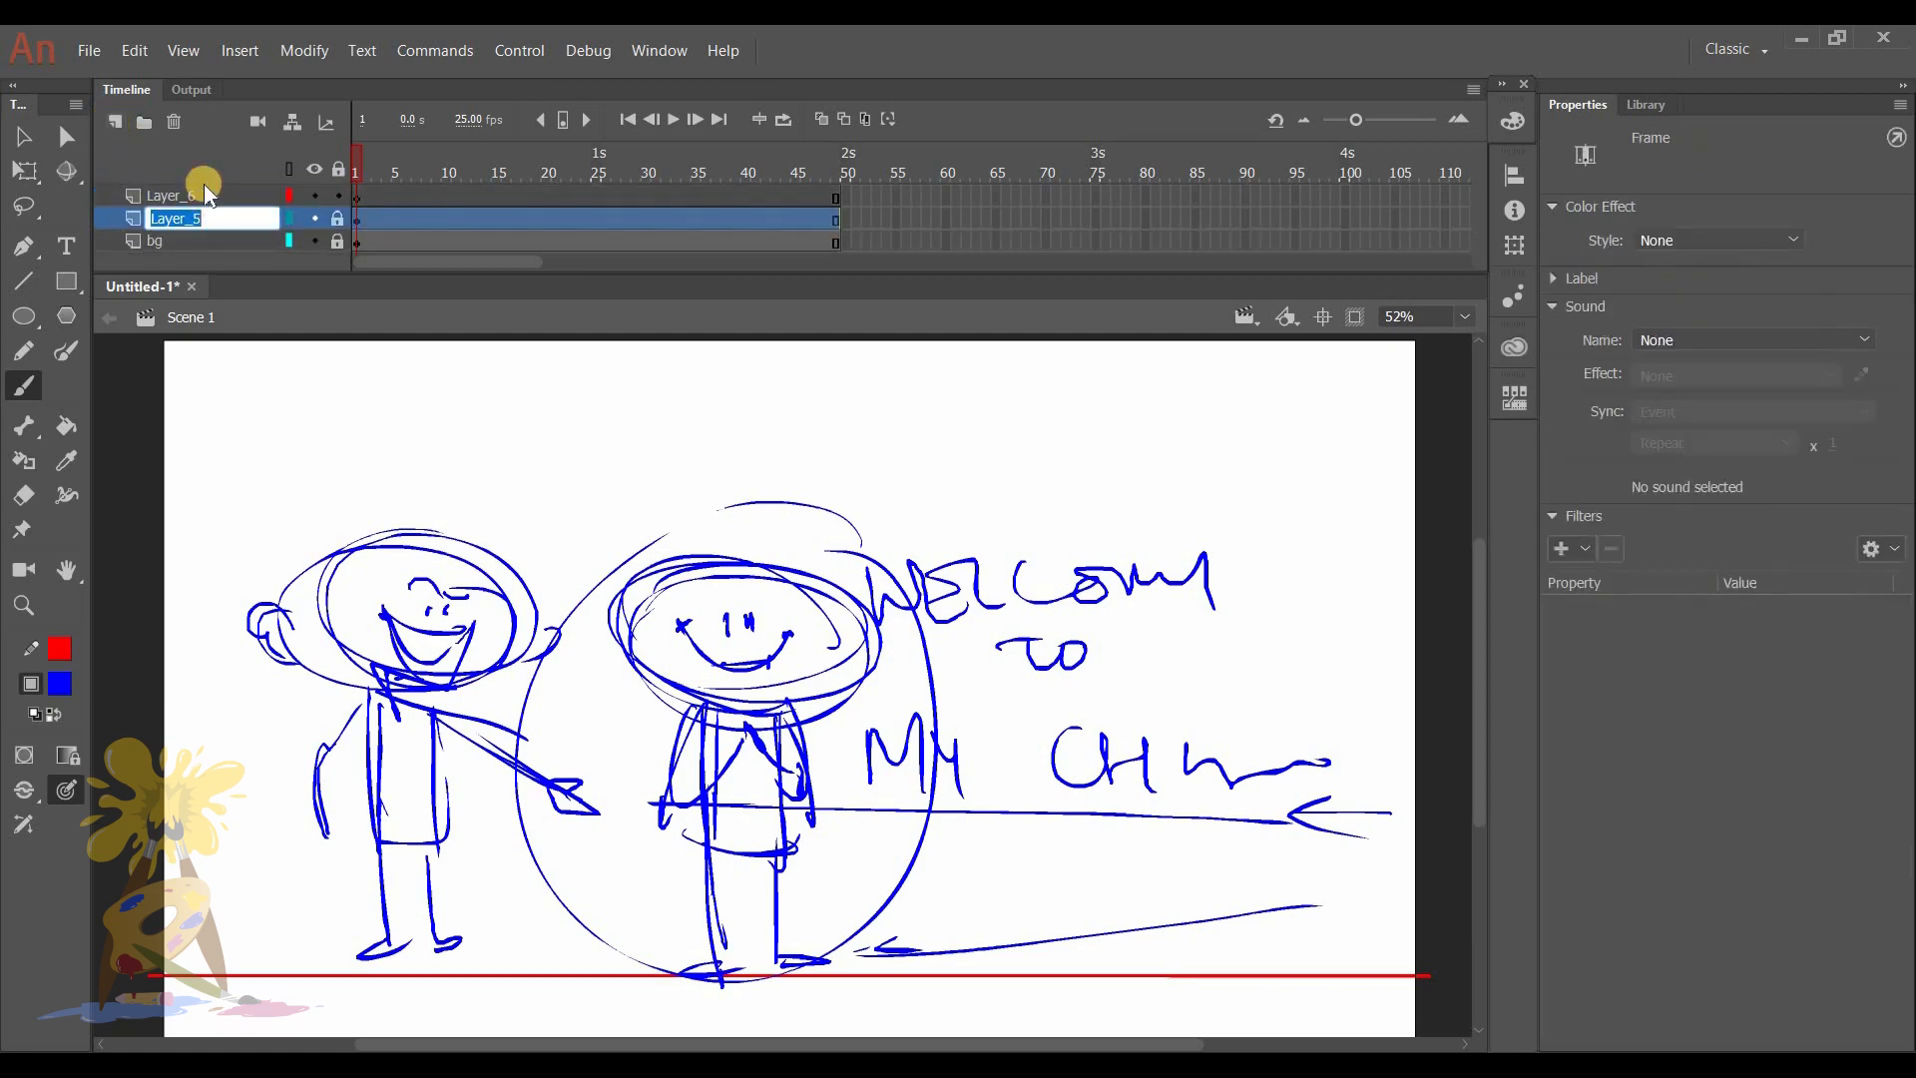
pyautogui.write('guide')
pyautogui.click(200, 188)
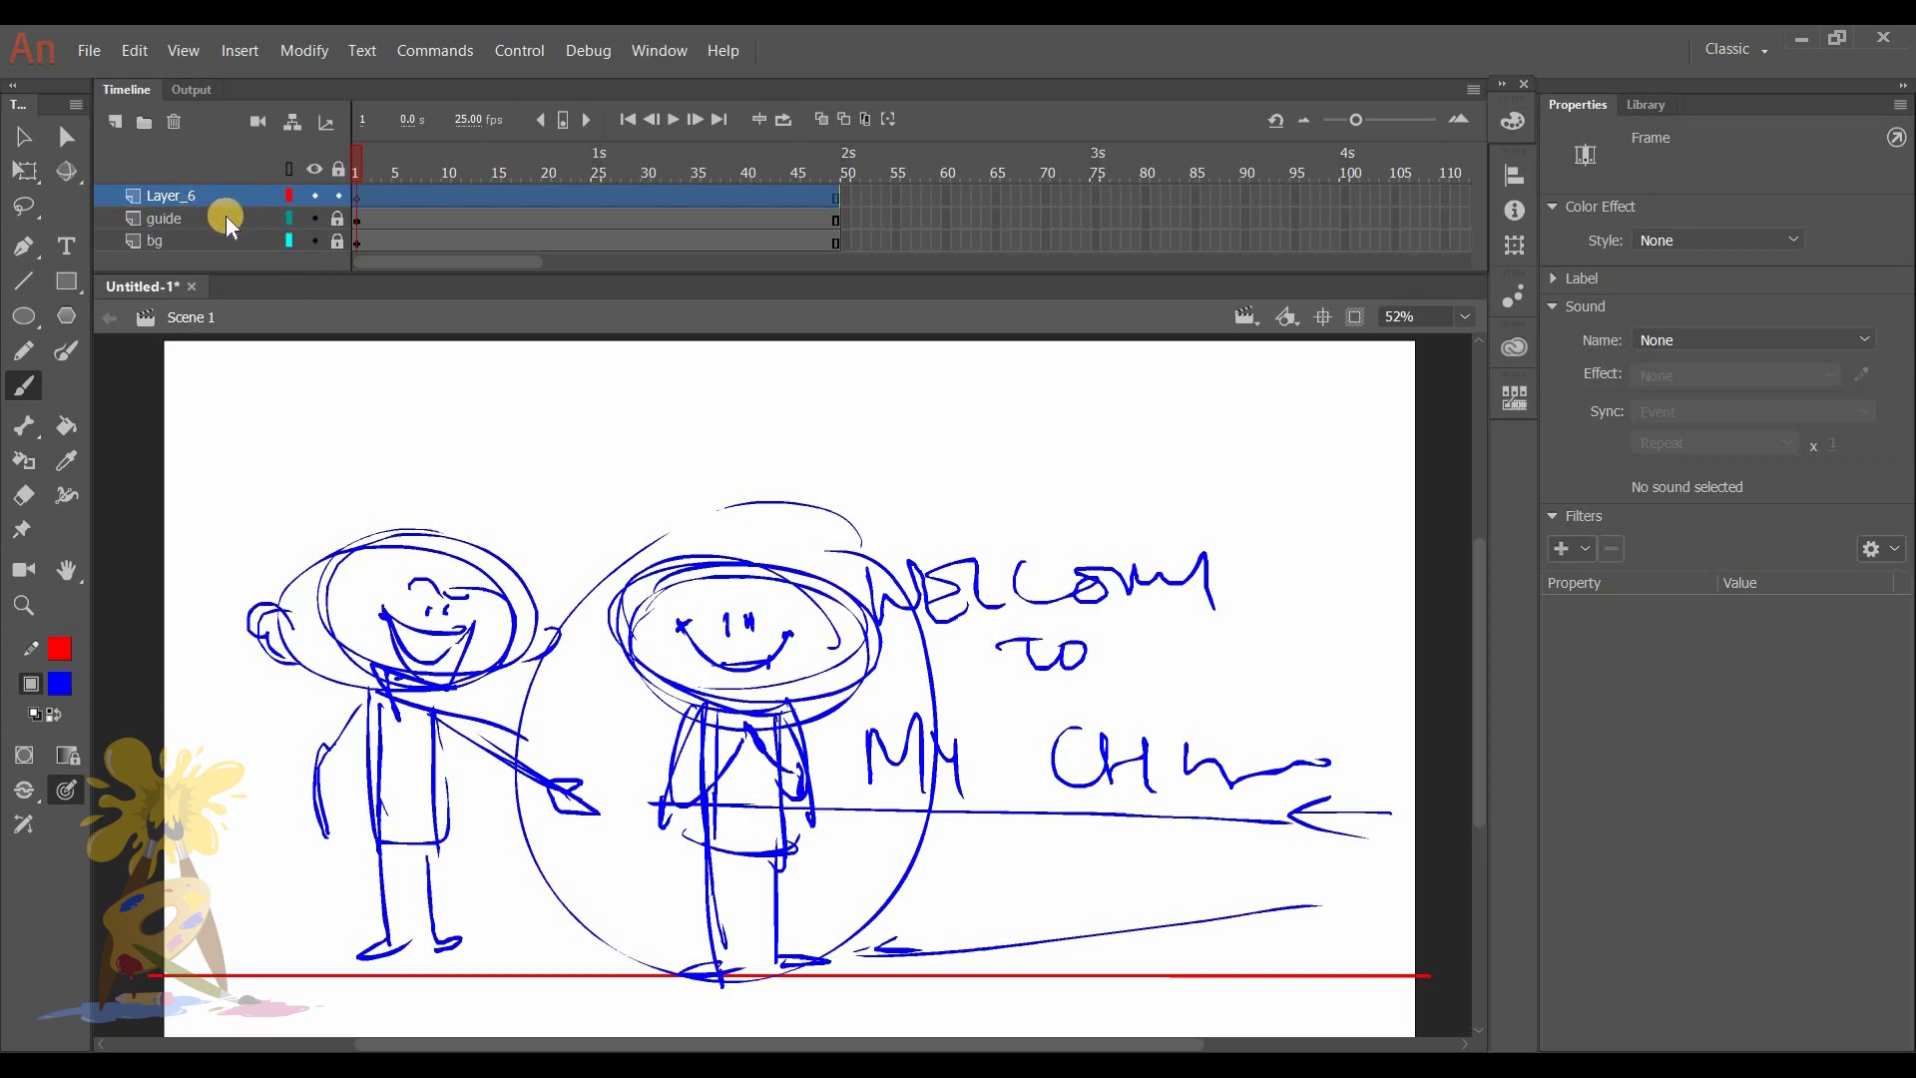
pyautogui.doubleClick(155, 194)
pyautogui.write('animatic')
pyautogui.write('_r')
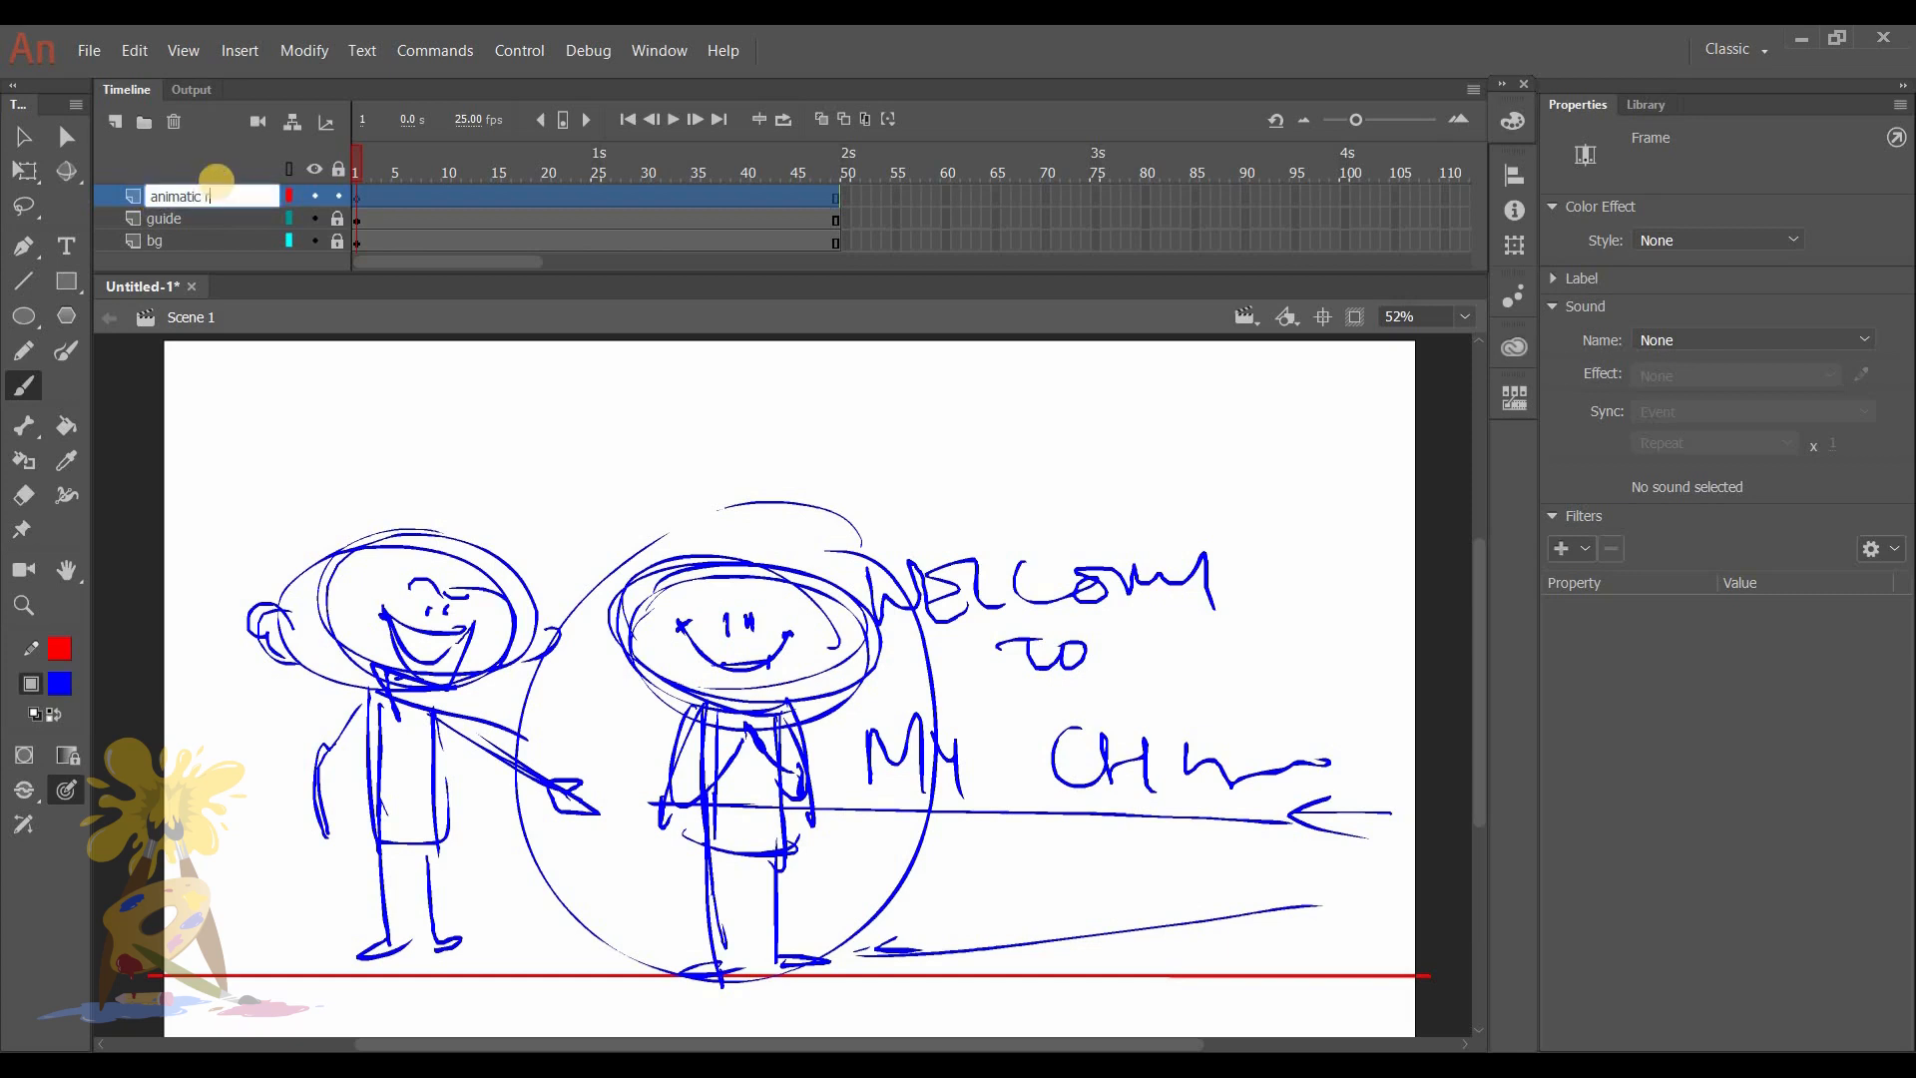
pyautogui.write('ough')
pyautogui.press('Return')
# - Recolor the guide layer's sketch from blue to a pale lavender, unlocking the layer for the change and locking it again
pyautogui.click(339, 218)
pyautogui.click(356, 221)
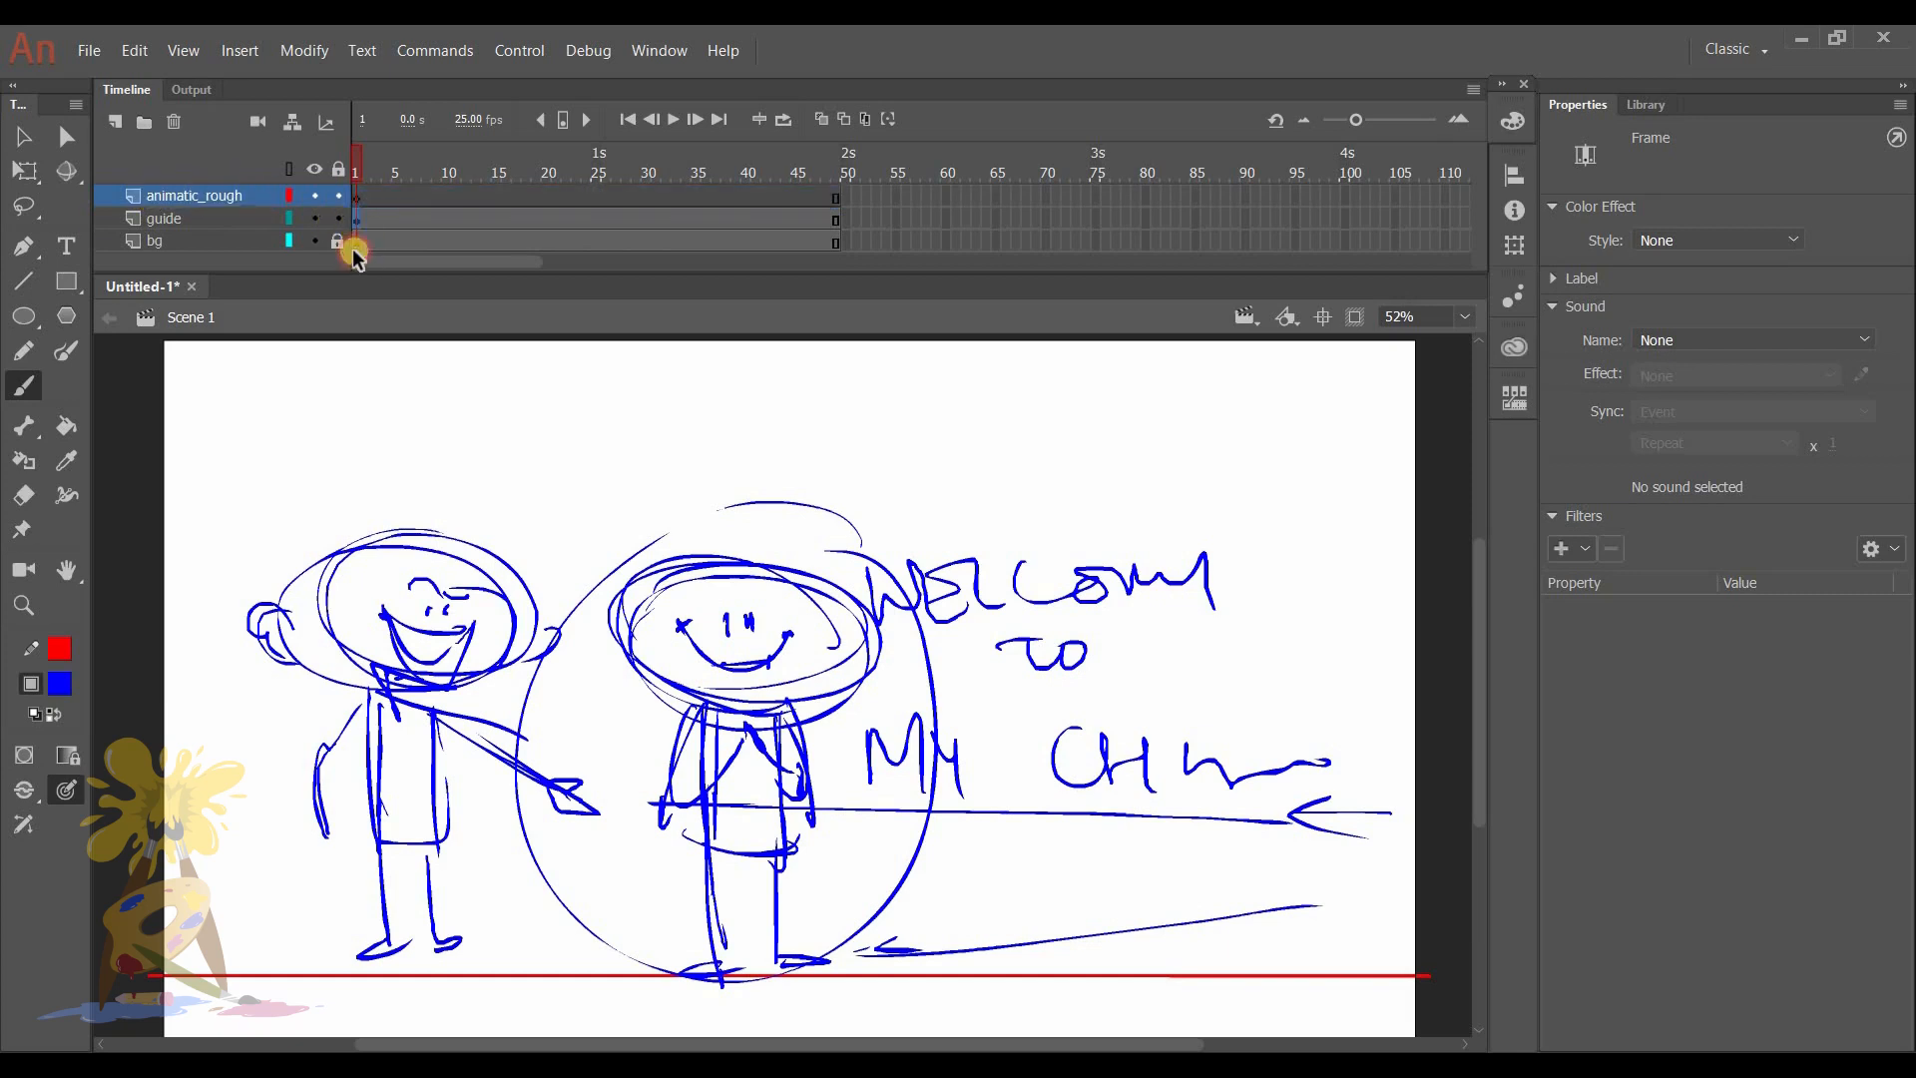
pyautogui.click(59, 696)
pyautogui.click(505, 712)
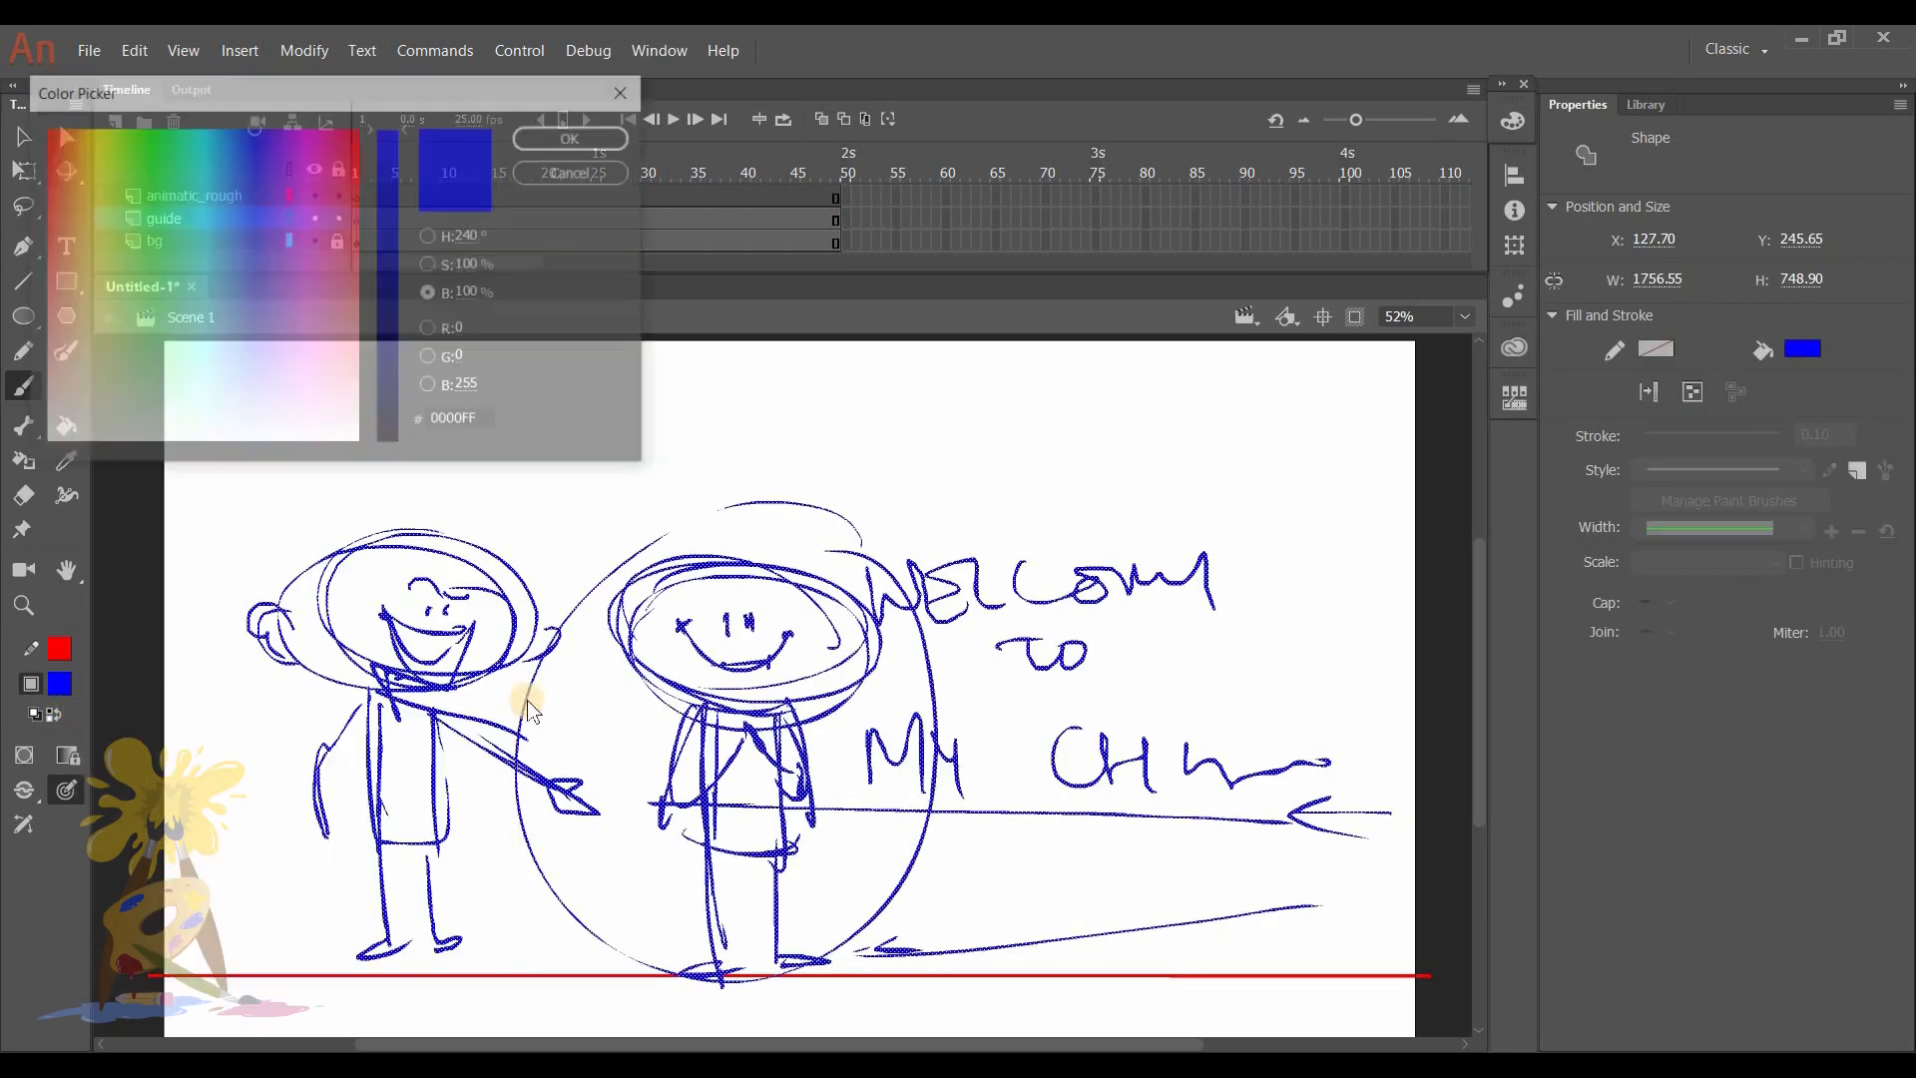
pyautogui.click(243, 321)
pyautogui.click(575, 136)
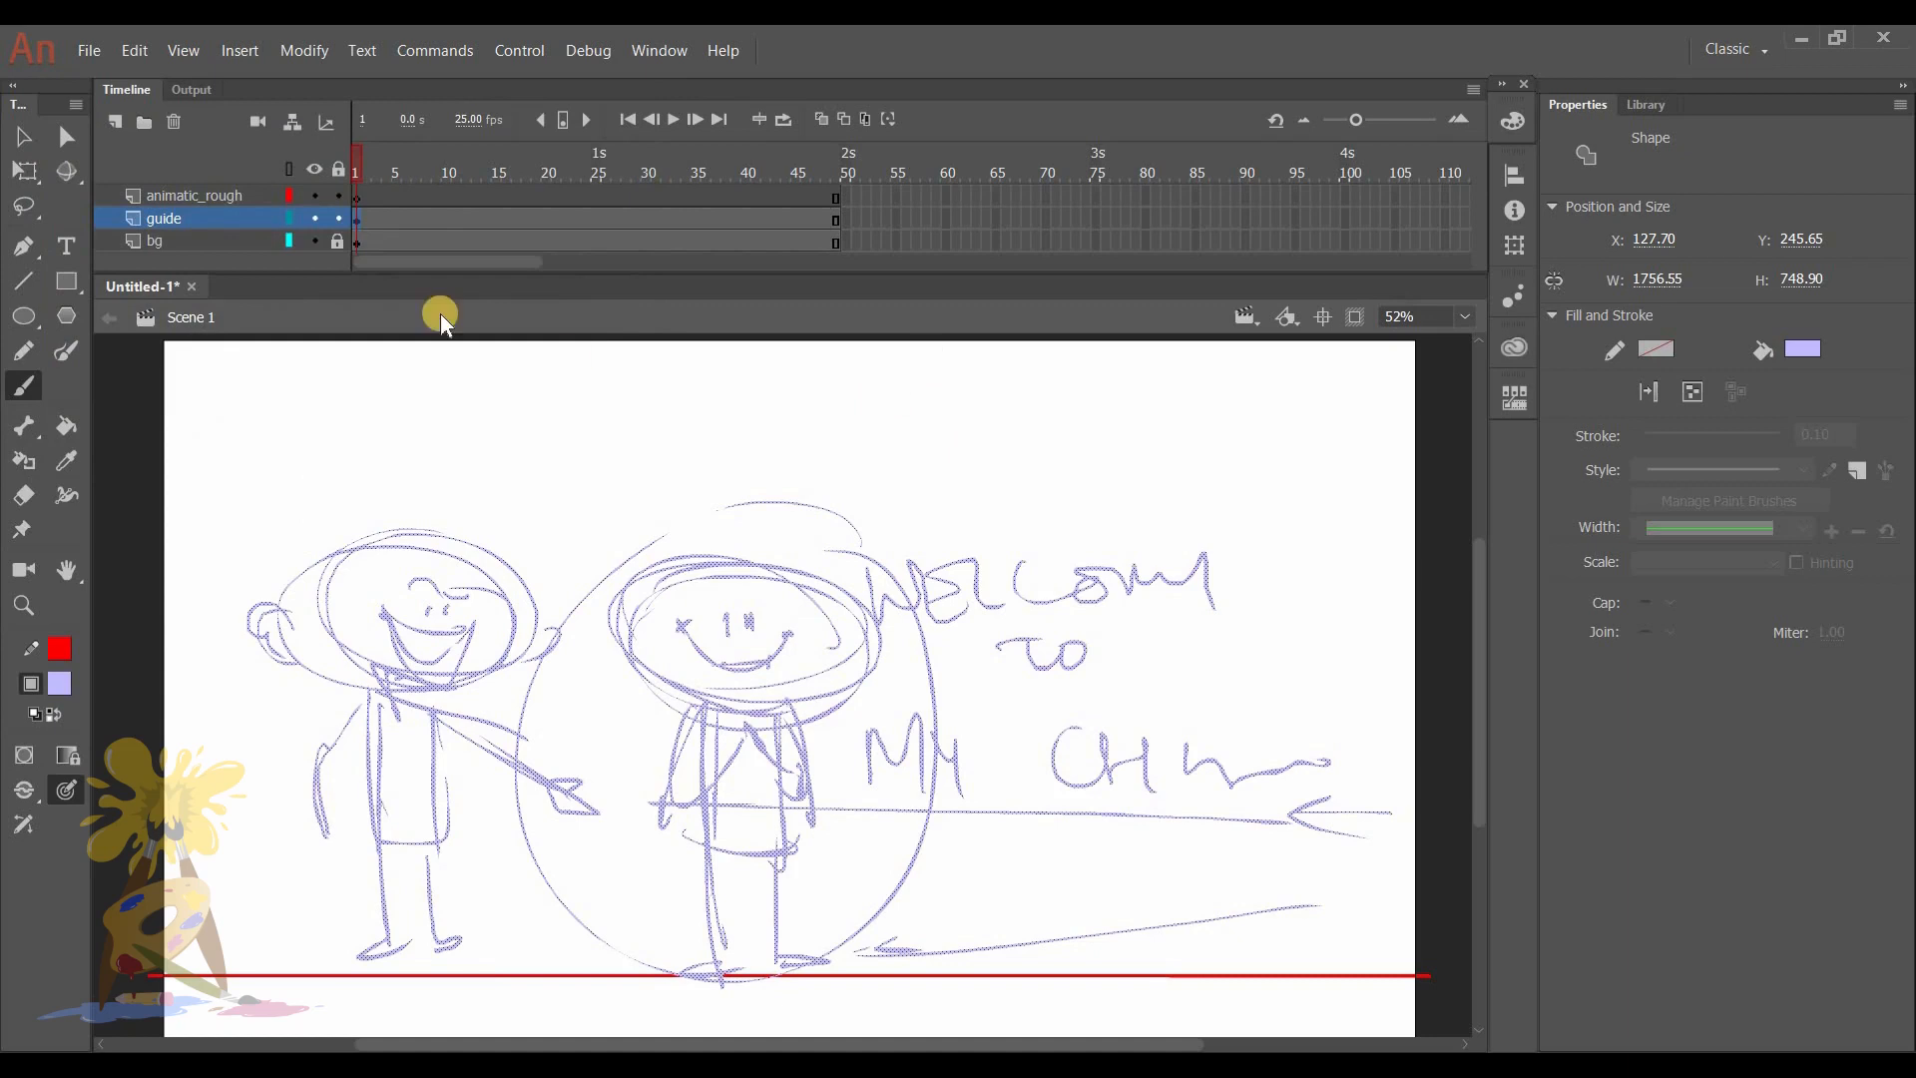
pyautogui.click(338, 217)
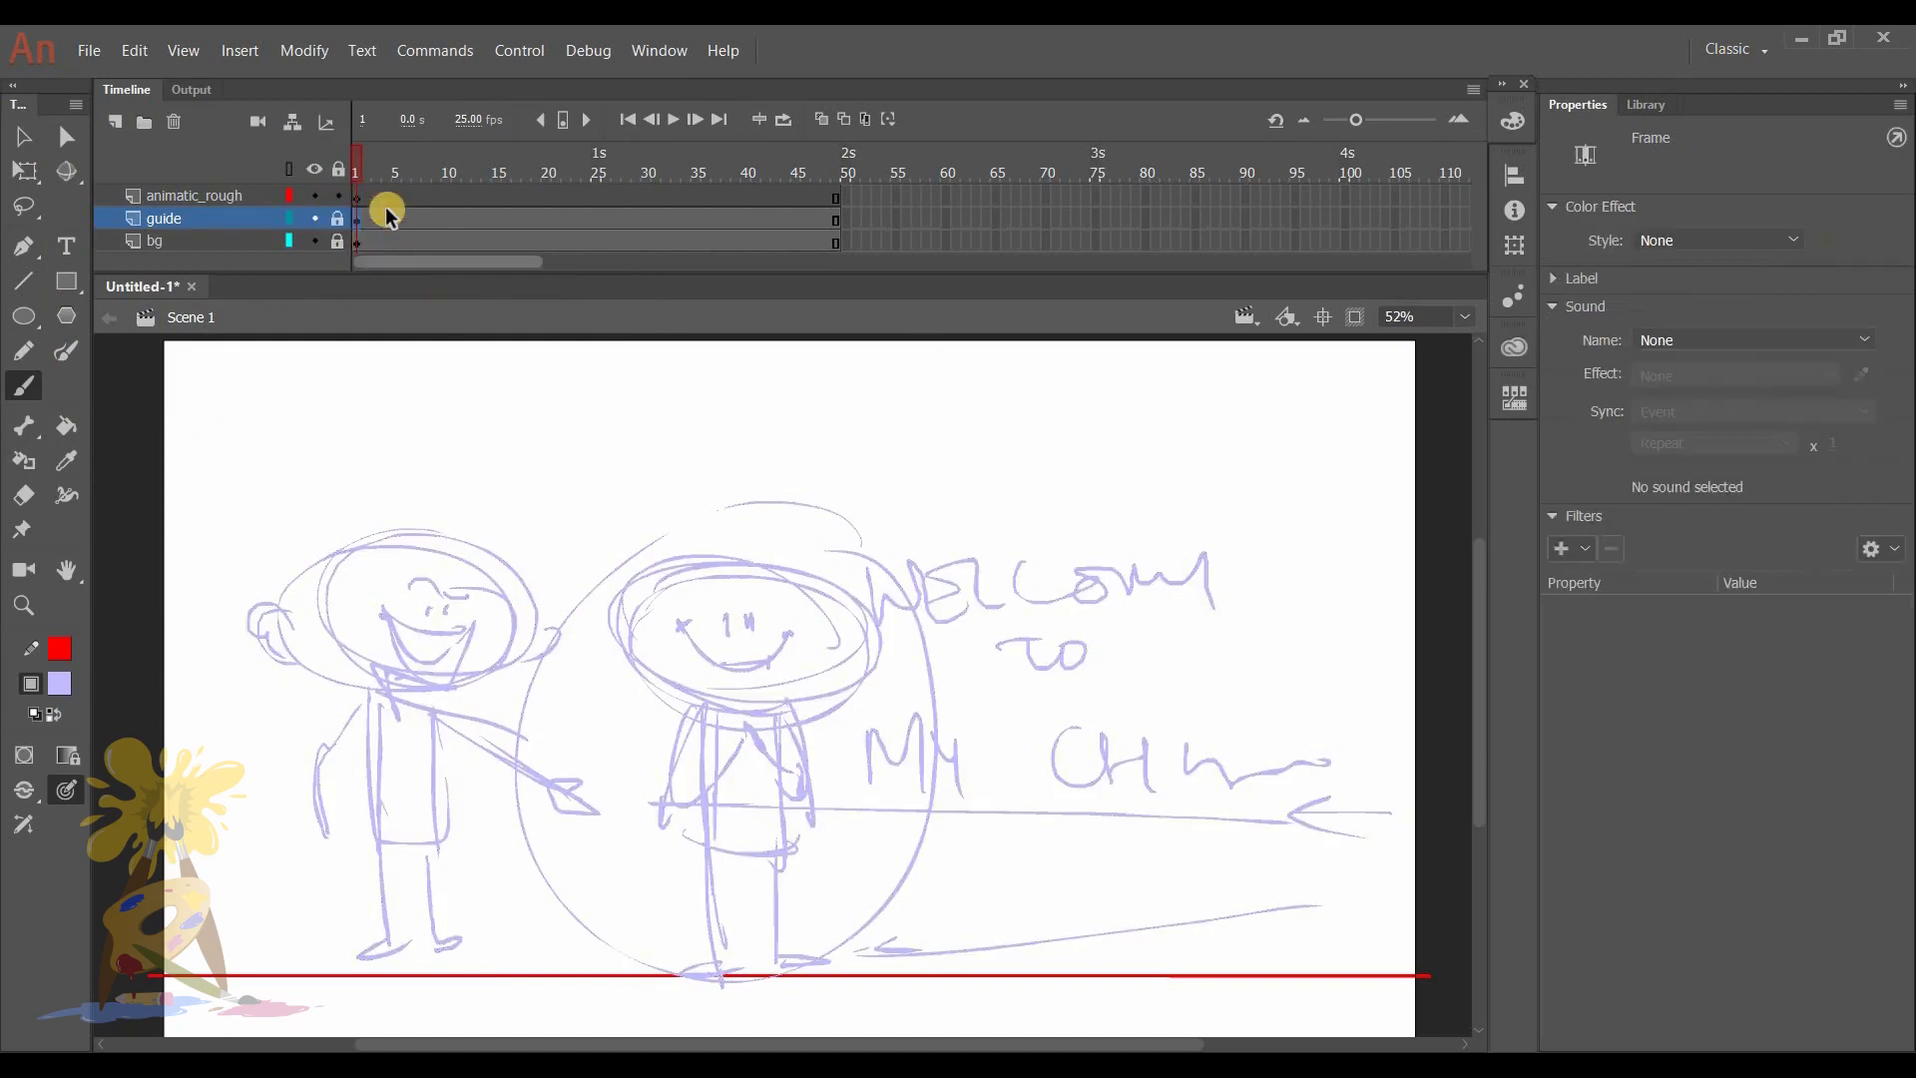
pyautogui.click(358, 196)
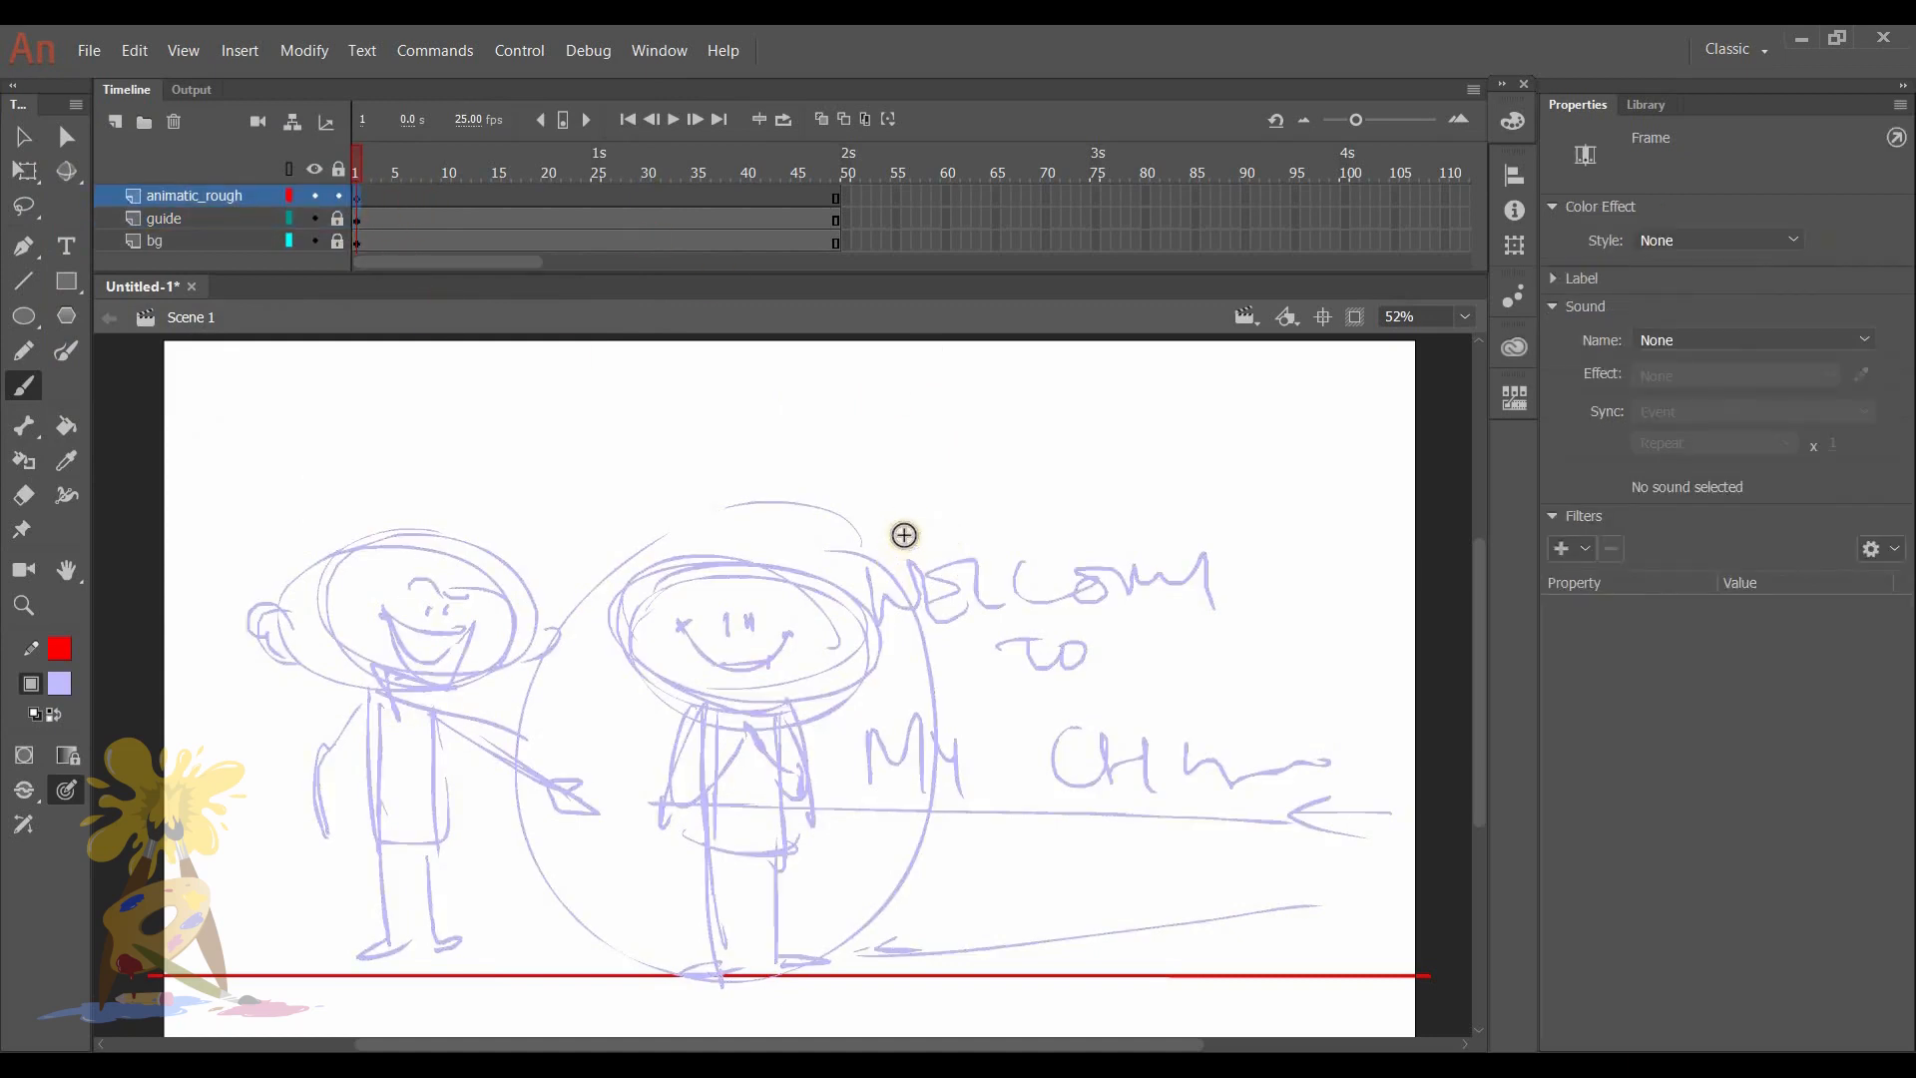
pyautogui.click(59, 682)
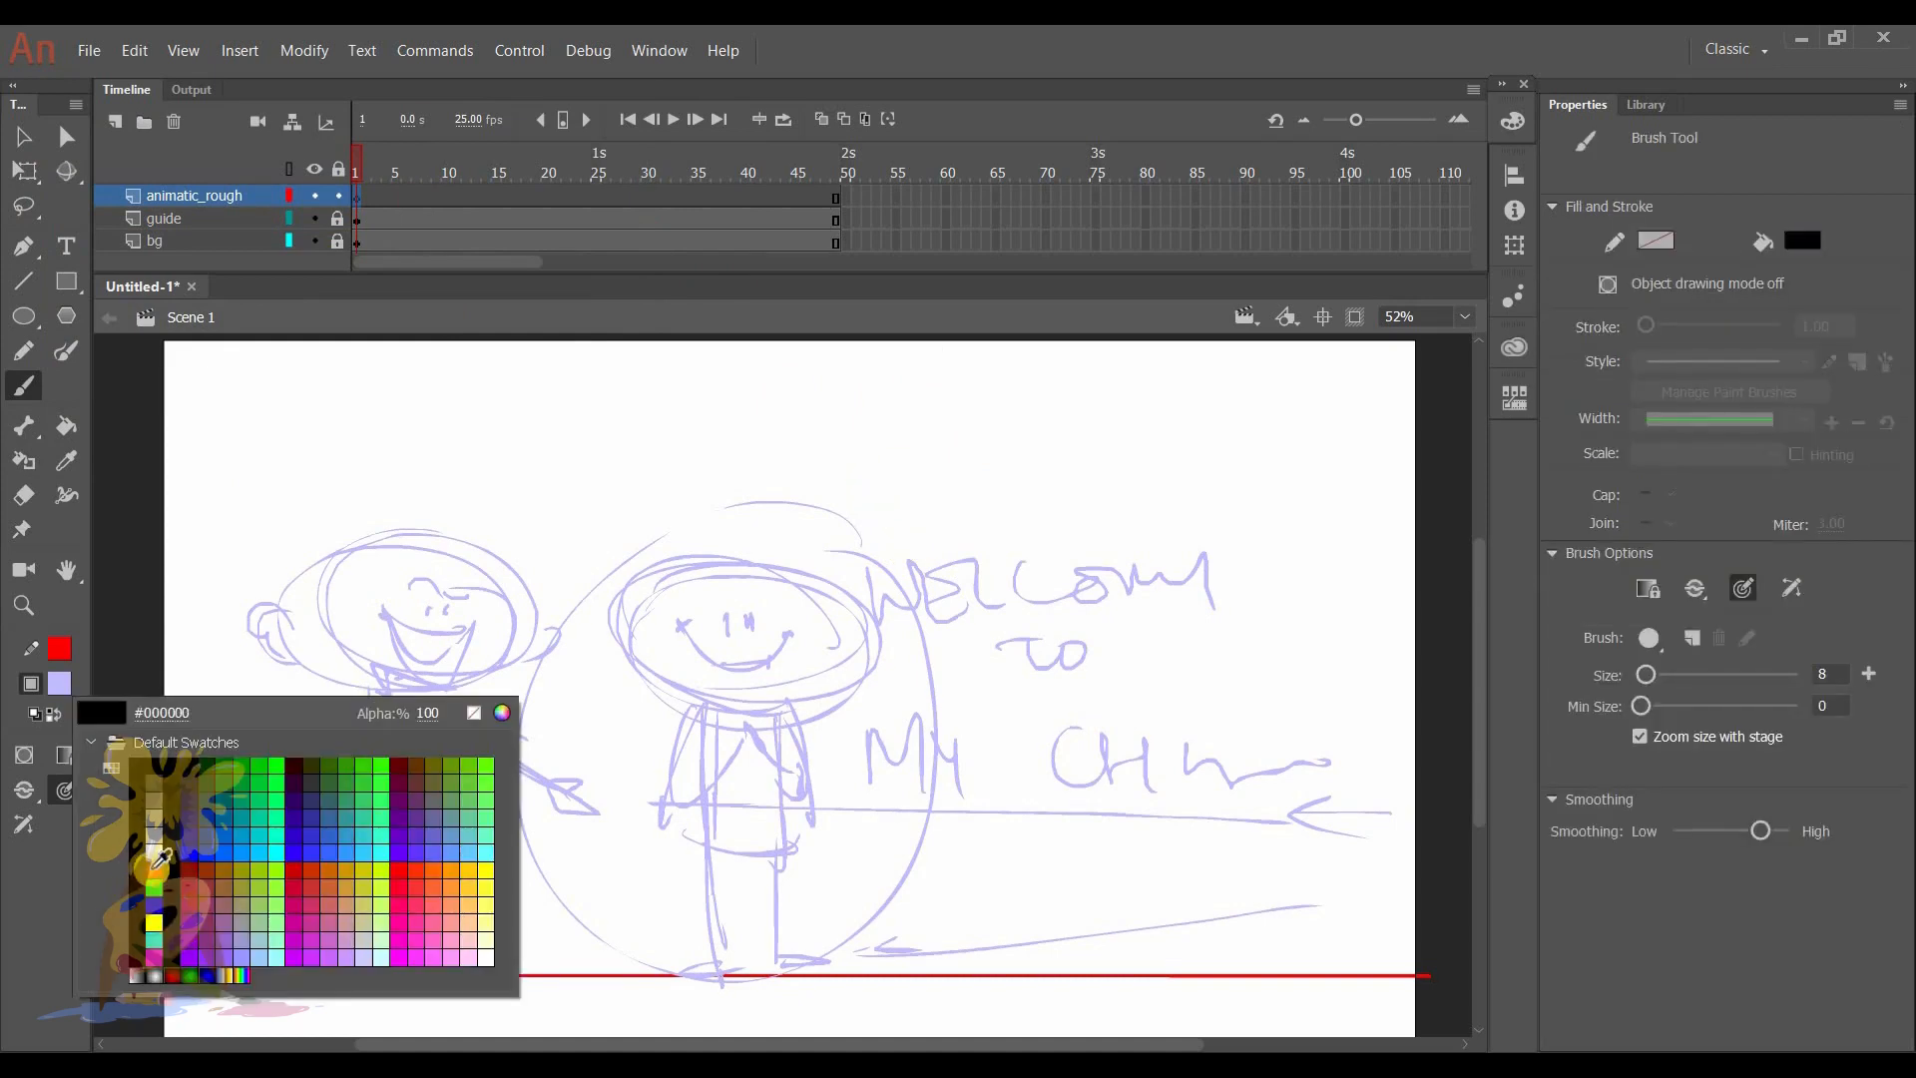
pyautogui.click(155, 882)
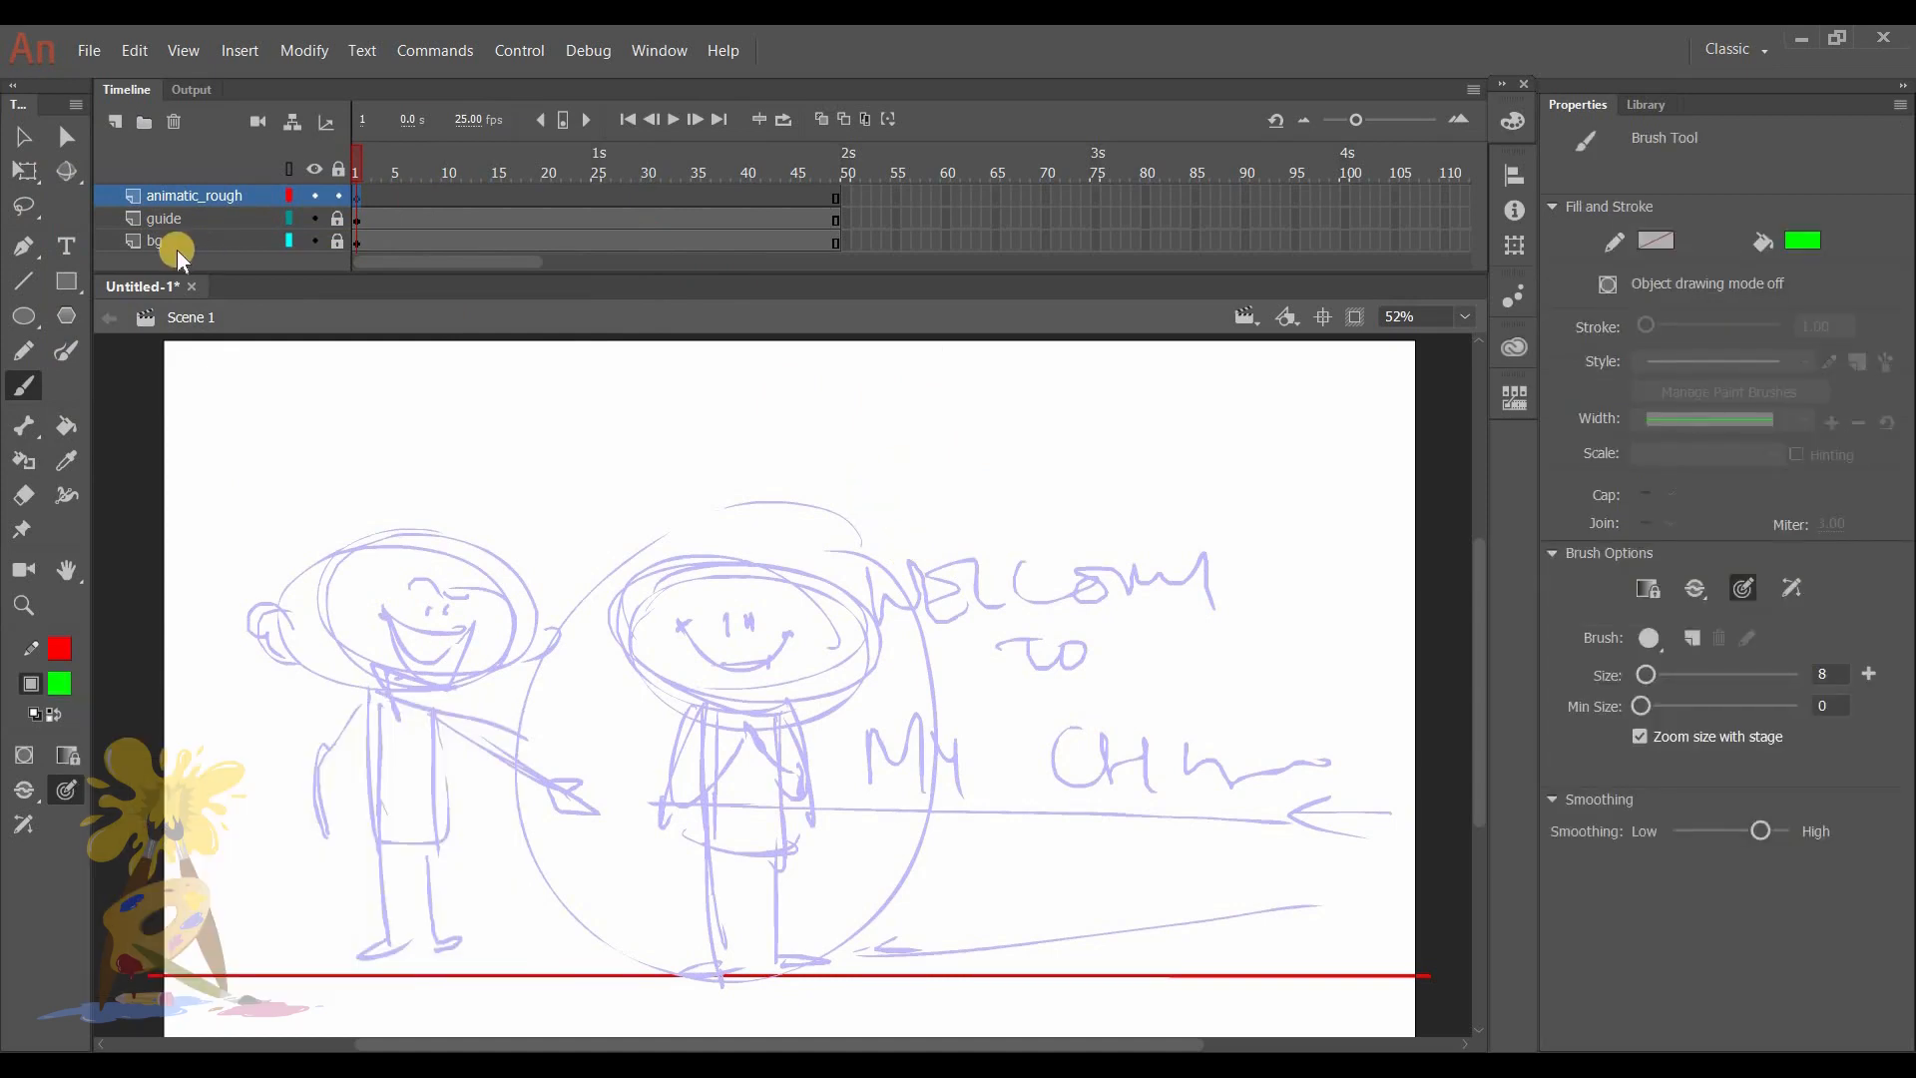
# - Recolor the ground line on the bg layer black, unlocking the layer for the change and locking it again
pyautogui.click(338, 241)
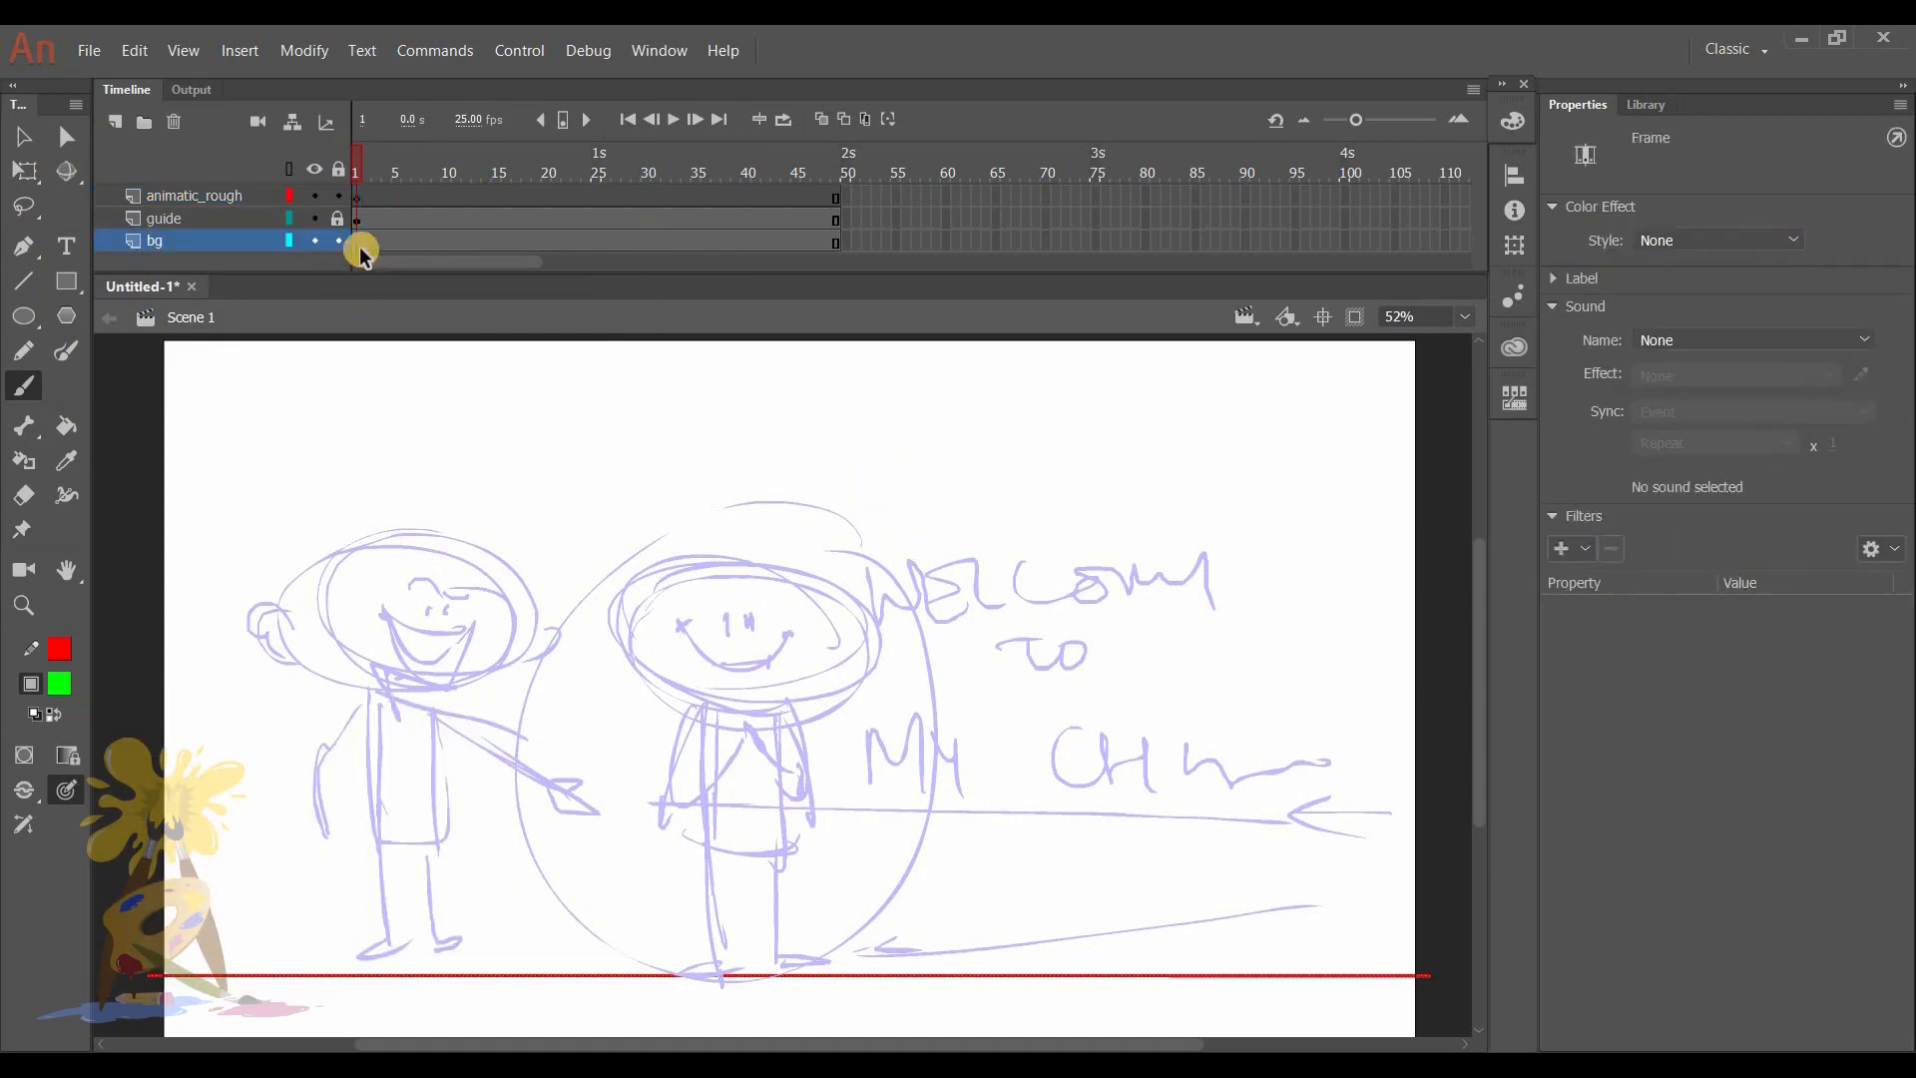
pyautogui.click(60, 684)
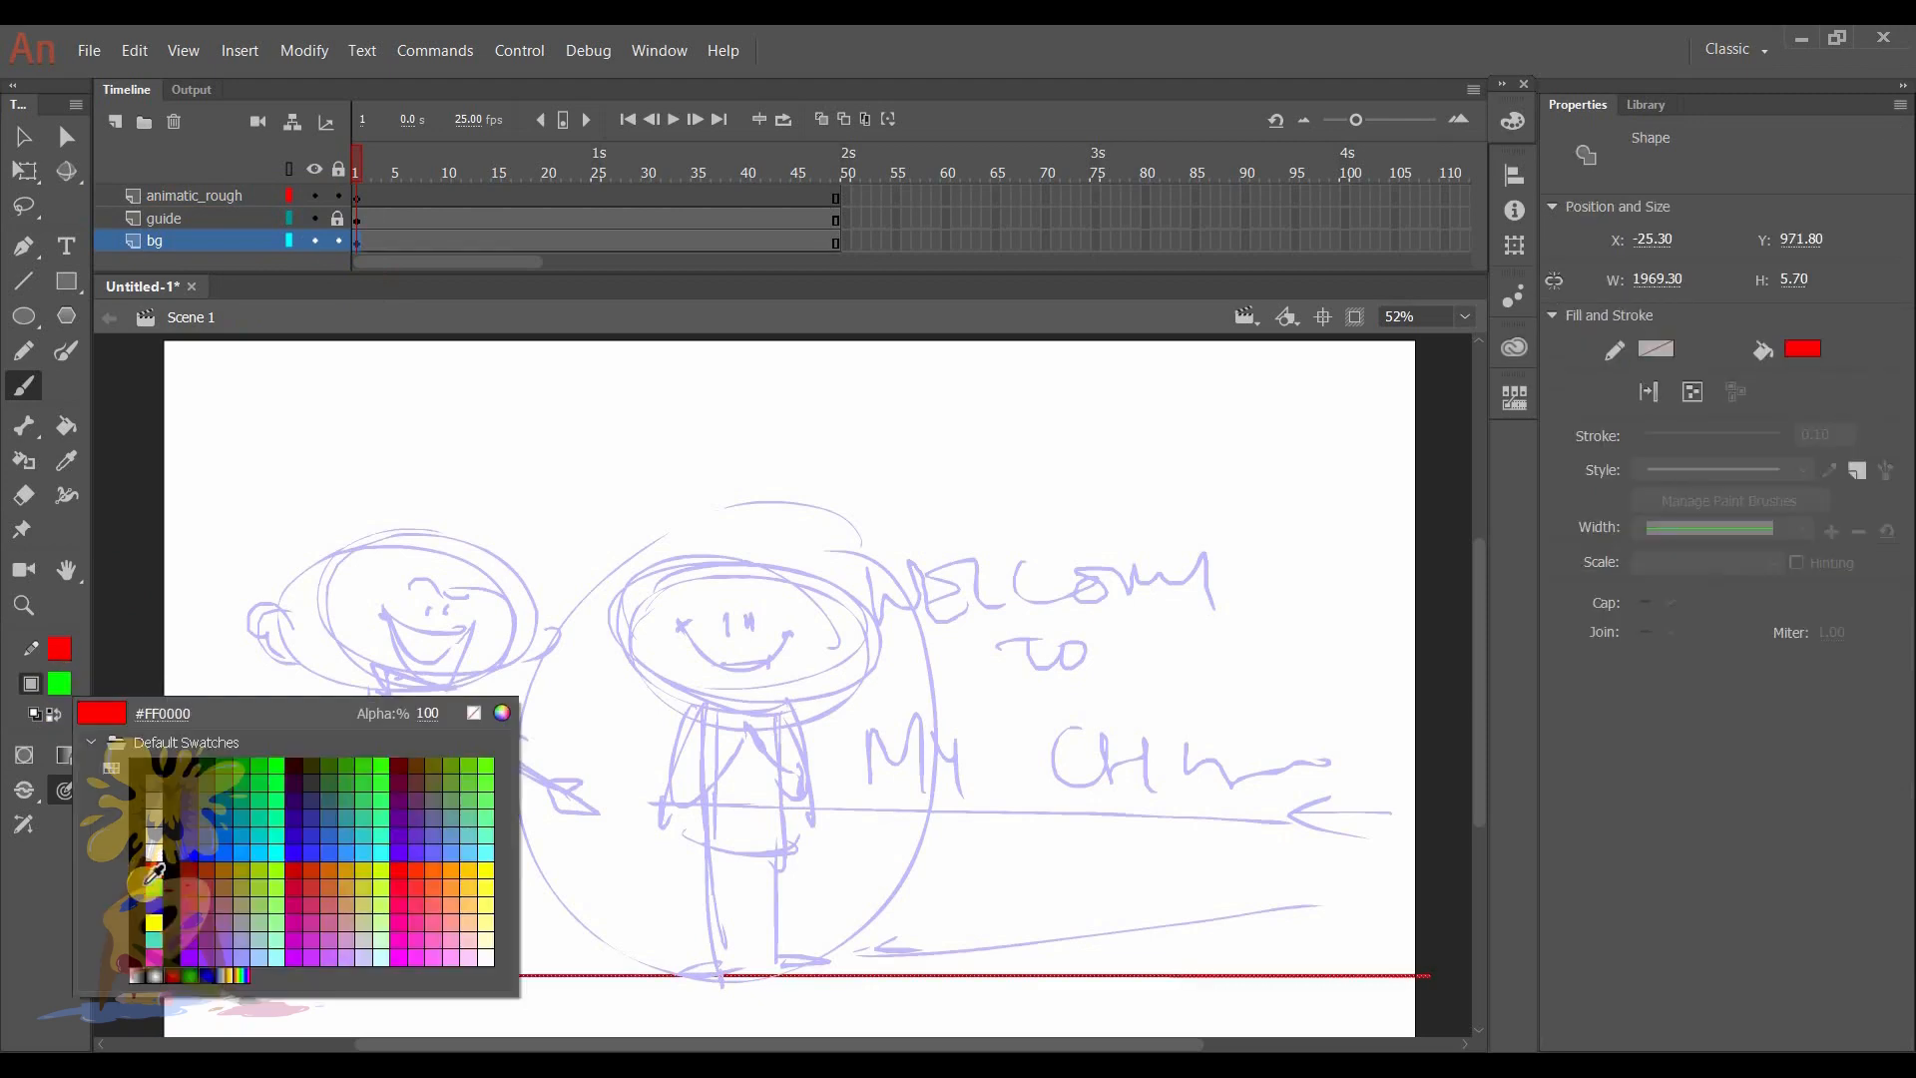
pyautogui.click(168, 876)
pyautogui.click(338, 242)
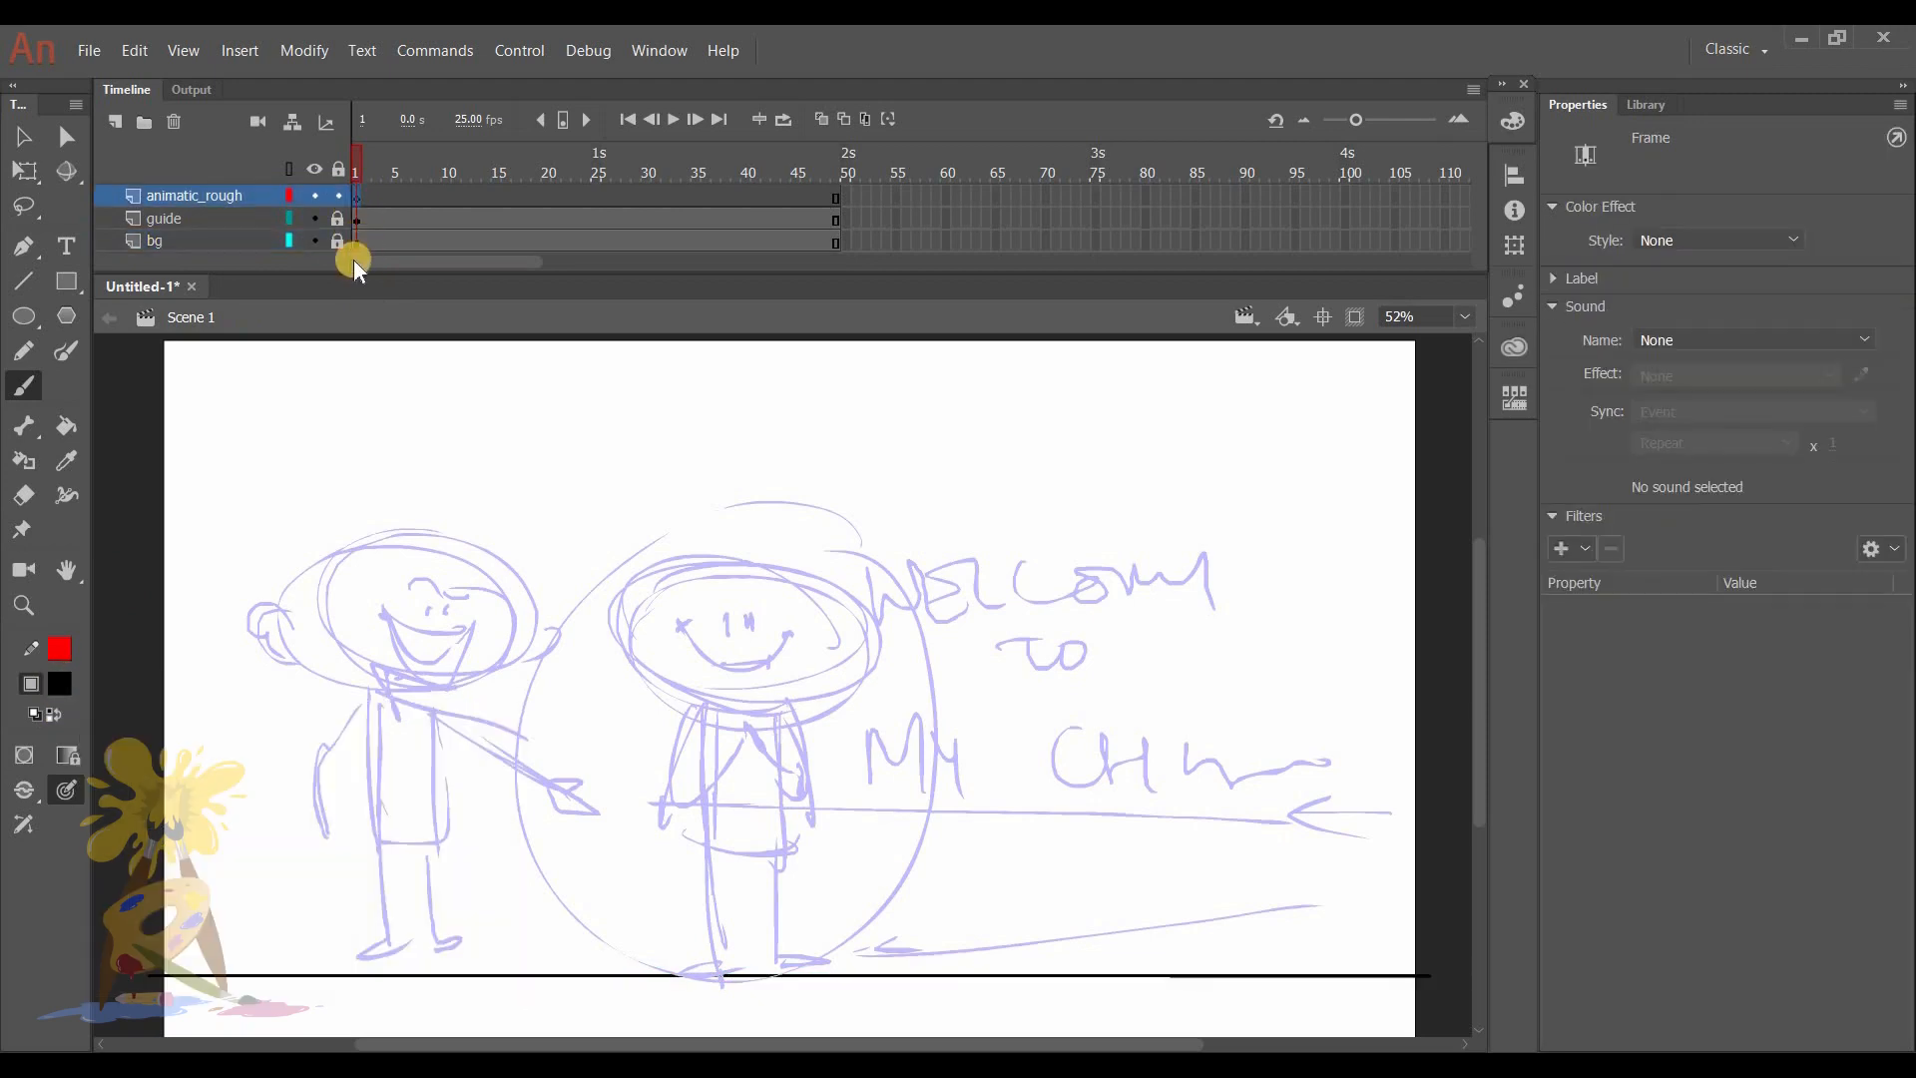
# - Draw the mid-stage character's large round head with a red brush on frame 1 of animatic_rough, over the guide
pyautogui.click(62, 691)
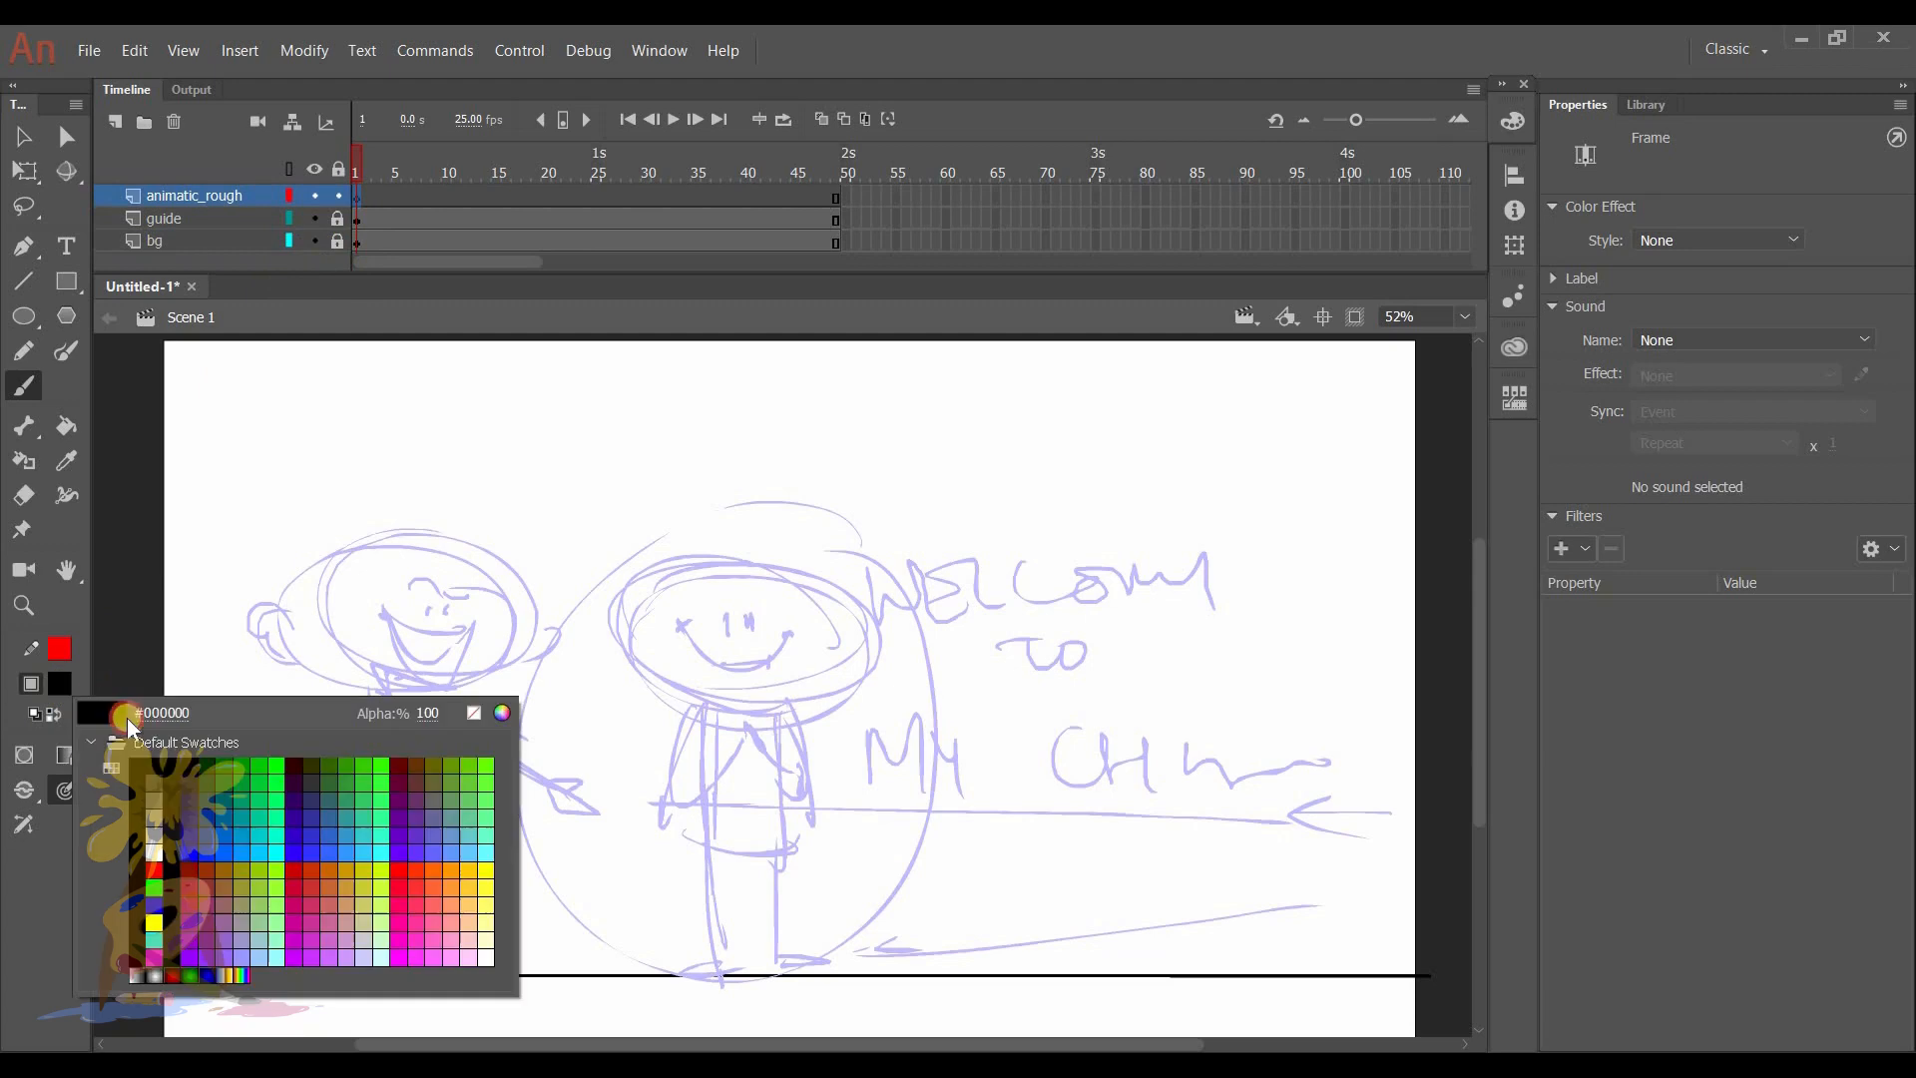
pyautogui.click(140, 868)
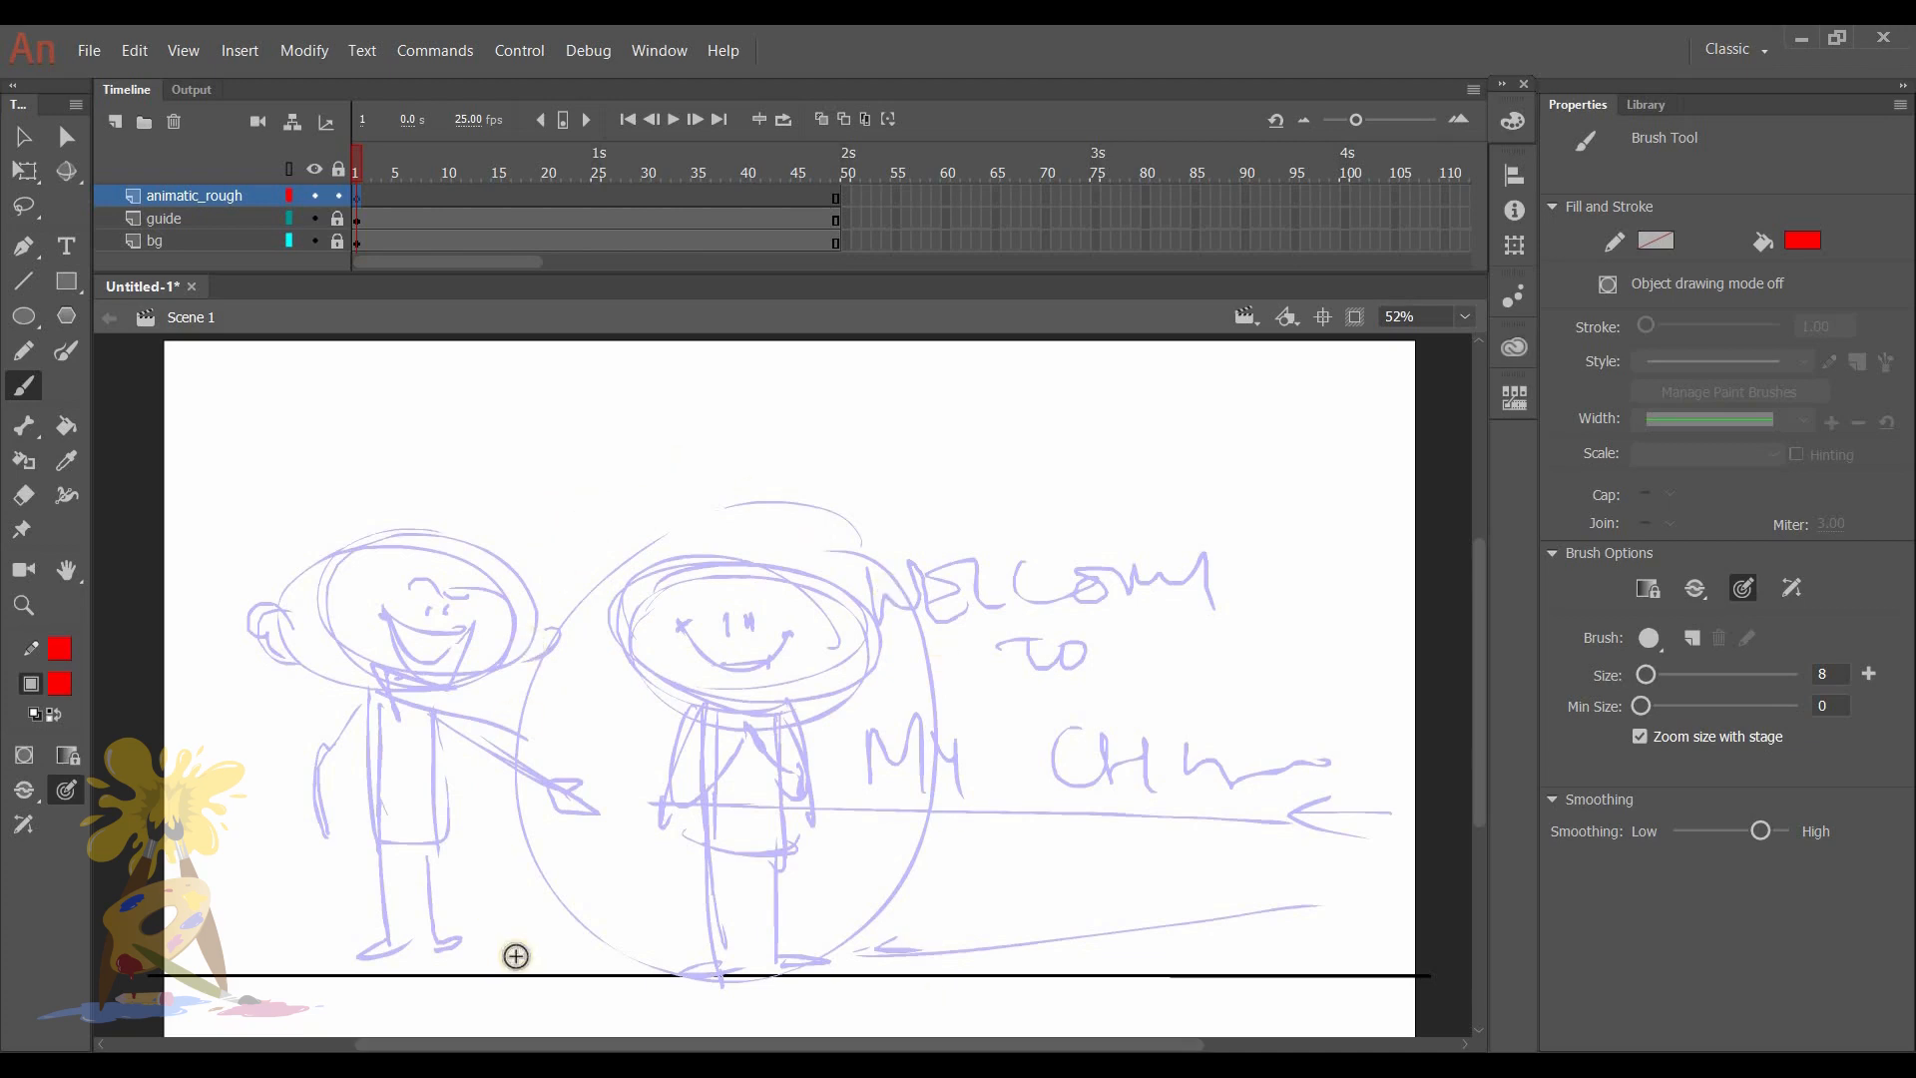
pyautogui.scroll(-2, 918, 783)
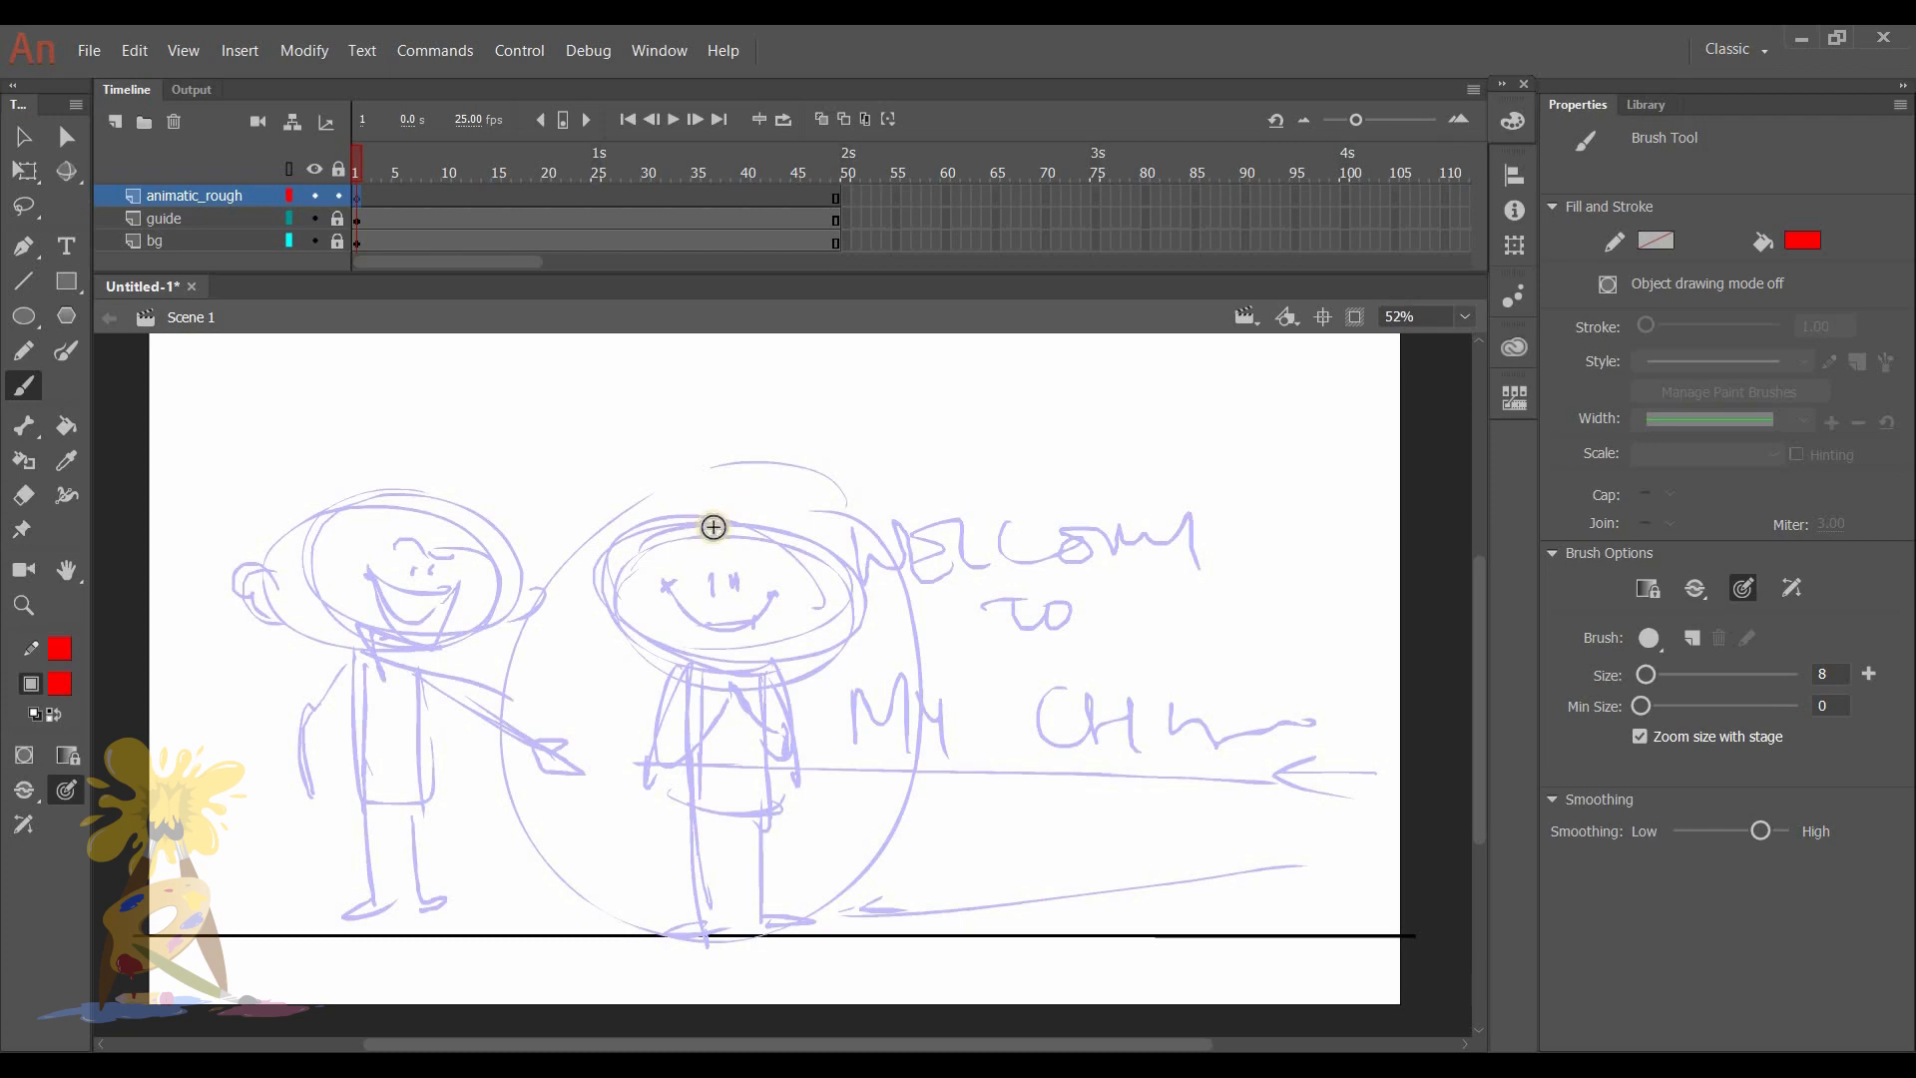
pyautogui.moveTo(703, 516); pyautogui.dragTo(808, 660)
pyautogui.hotkey('ctrl', 'z')
pyautogui.moveTo(696, 505); pyautogui.dragTo(783, 696)
pyautogui.moveTo(645, 522)
pyautogui.mouseDown()
pyautogui.moveTo(726, 702)
pyautogui.moveTo(839, 646)
pyautogui.mouseUp()
pyautogui.moveTo(745, 696)
pyautogui.mouseDown()
pyautogui.moveTo(630, 656)
pyautogui.moveTo(720, 516)
pyautogui.moveTo(835, 624)
pyautogui.mouseUp()
# - Rough in the character's torso, legs with feet on the ground line, and curved arms ending in round hands
pyautogui.moveTo(699, 696)
pyautogui.mouseDown()
pyautogui.moveTo(662, 820)
pyautogui.moveTo(769, 802)
pyautogui.moveTo(701, 842)
pyautogui.moveTo(672, 832)
pyautogui.moveTo(658, 940)
pyautogui.mouseUp()
pyautogui.moveTo(774, 836)
pyautogui.mouseDown()
pyautogui.moveTo(776, 935)
pyautogui.moveTo(808, 930)
pyautogui.moveTo(731, 856)
pyautogui.moveTo(743, 786)
pyautogui.mouseUp()
pyautogui.moveTo(681, 698)
pyautogui.mouseDown()
pyautogui.moveTo(620, 820)
pyautogui.moveTo(611, 798)
pyautogui.mouseUp()
# - Try a collar and necktie on the front of the character's torso, and undo those strokes
pyautogui.moveTo(758, 702)
pyautogui.mouseDown()
pyautogui.moveTo(834, 804)
pyautogui.moveTo(810, 814)
pyautogui.moveTo(740, 709)
pyautogui.moveTo(718, 737)
pyautogui.mouseUp()
pyautogui.moveTo(728, 733); pyautogui.dragTo(763, 710)
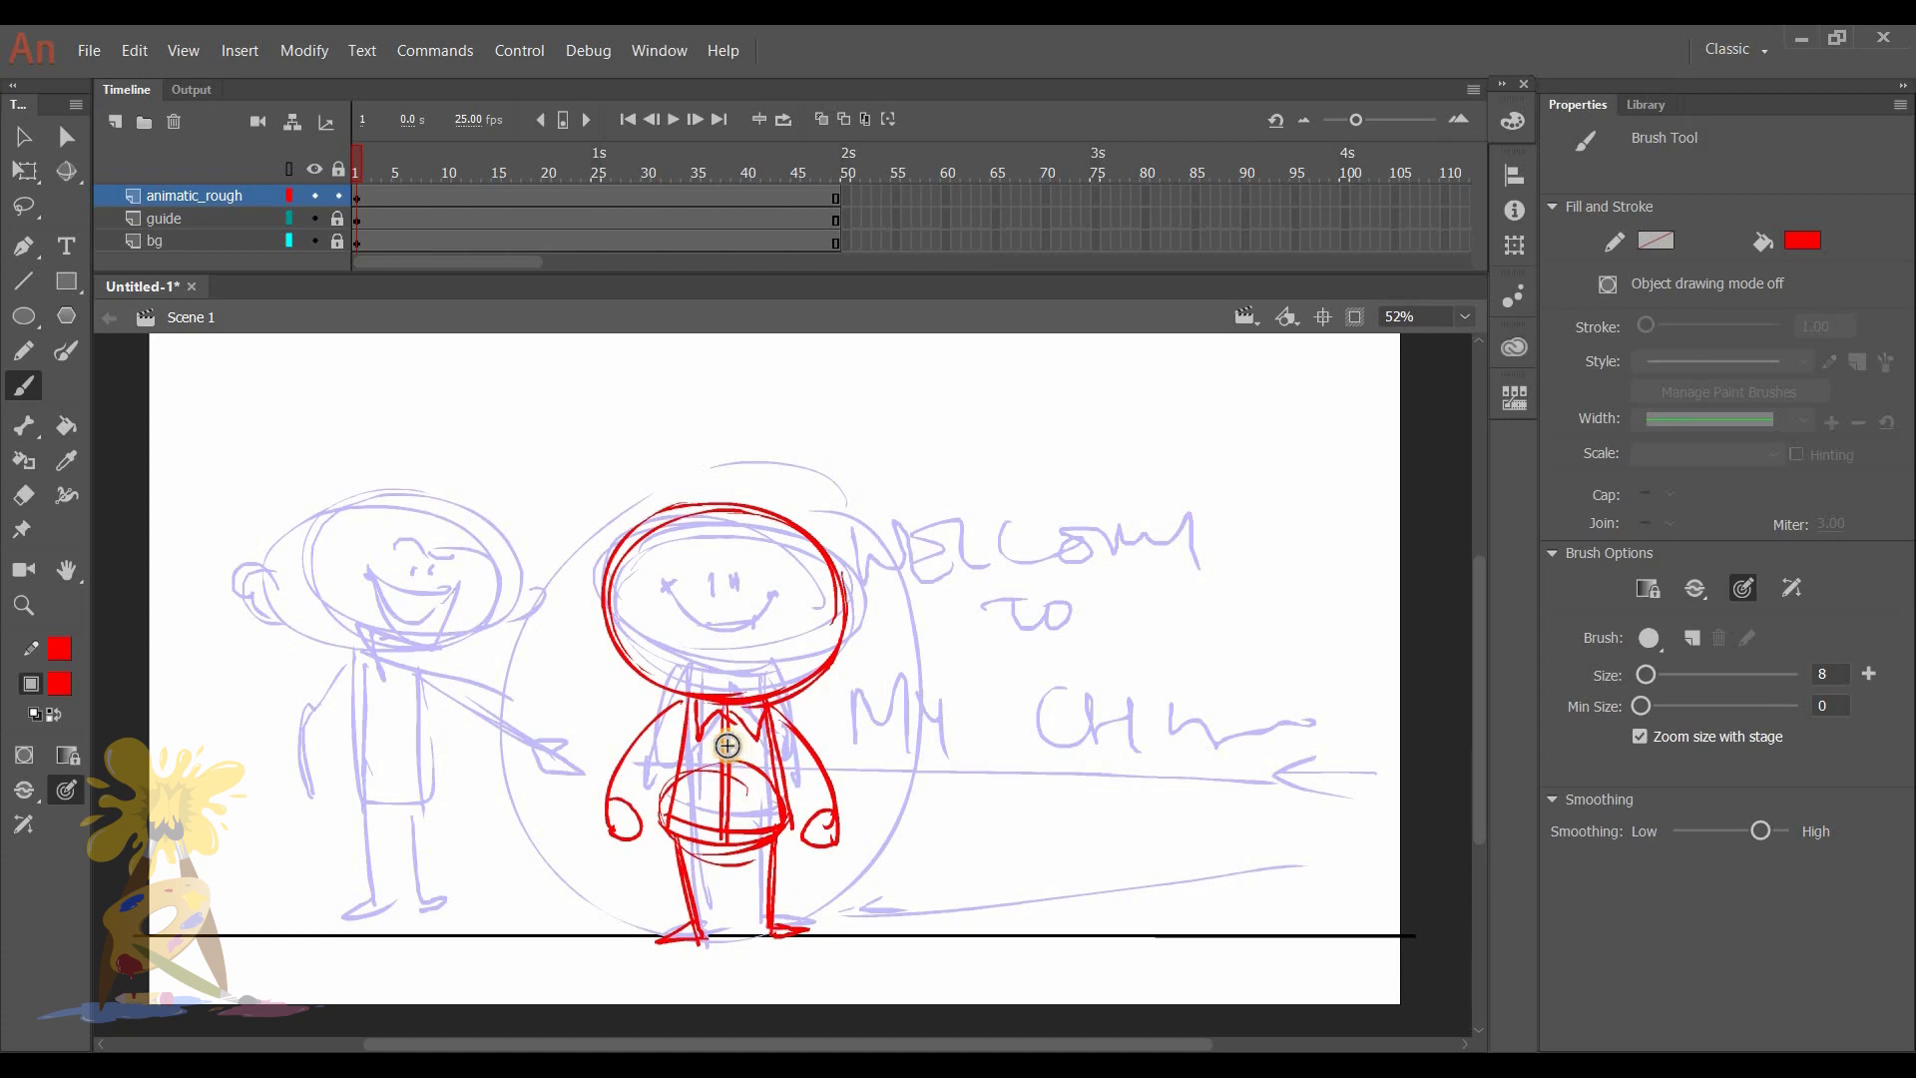
pyautogui.moveTo(722, 744)
pyautogui.mouseDown()
pyautogui.moveTo(718, 783)
pyautogui.moveTo(770, 793)
pyautogui.mouseUp()
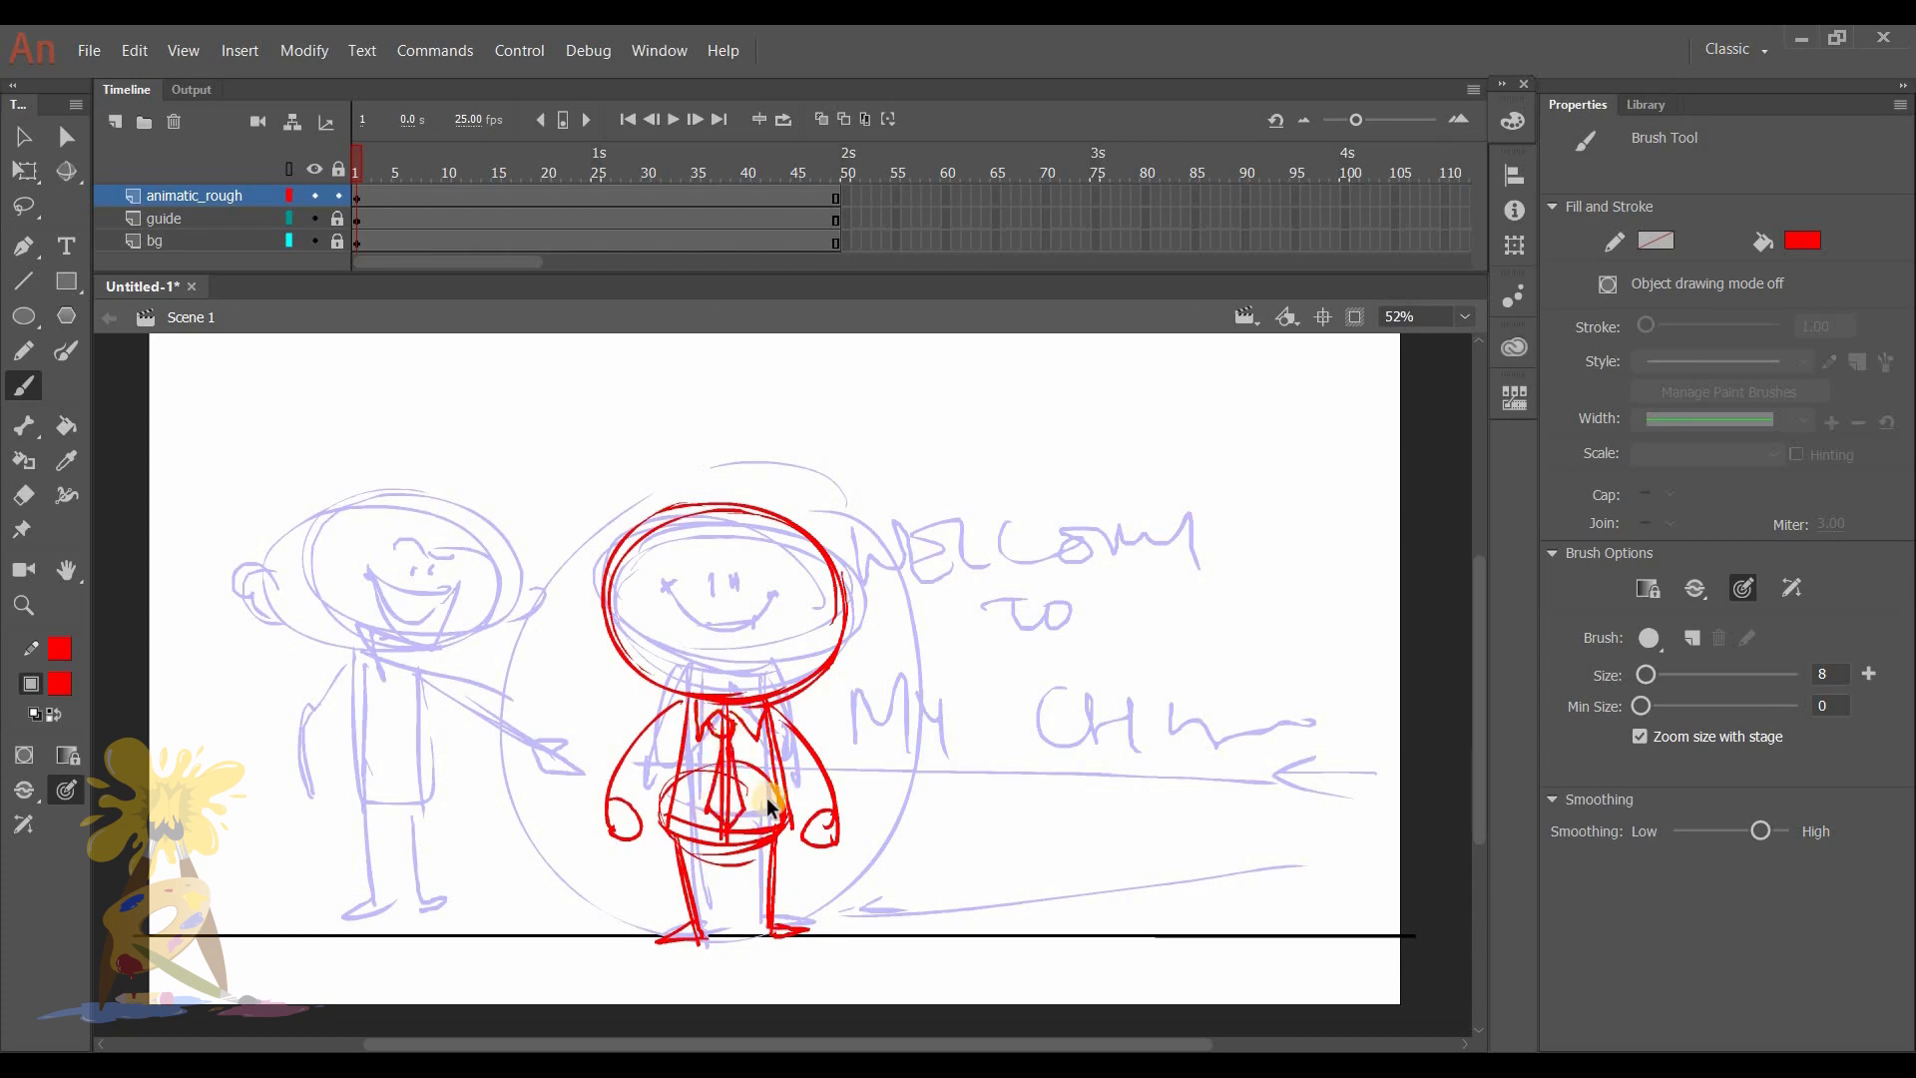
pyautogui.hotkey('ctrl', 'z')
pyautogui.hotkey('ctrl', 'z')
pyautogui.hotkey('ctrl', 'z')
pyautogui.hotkey('ctrl', 'z')
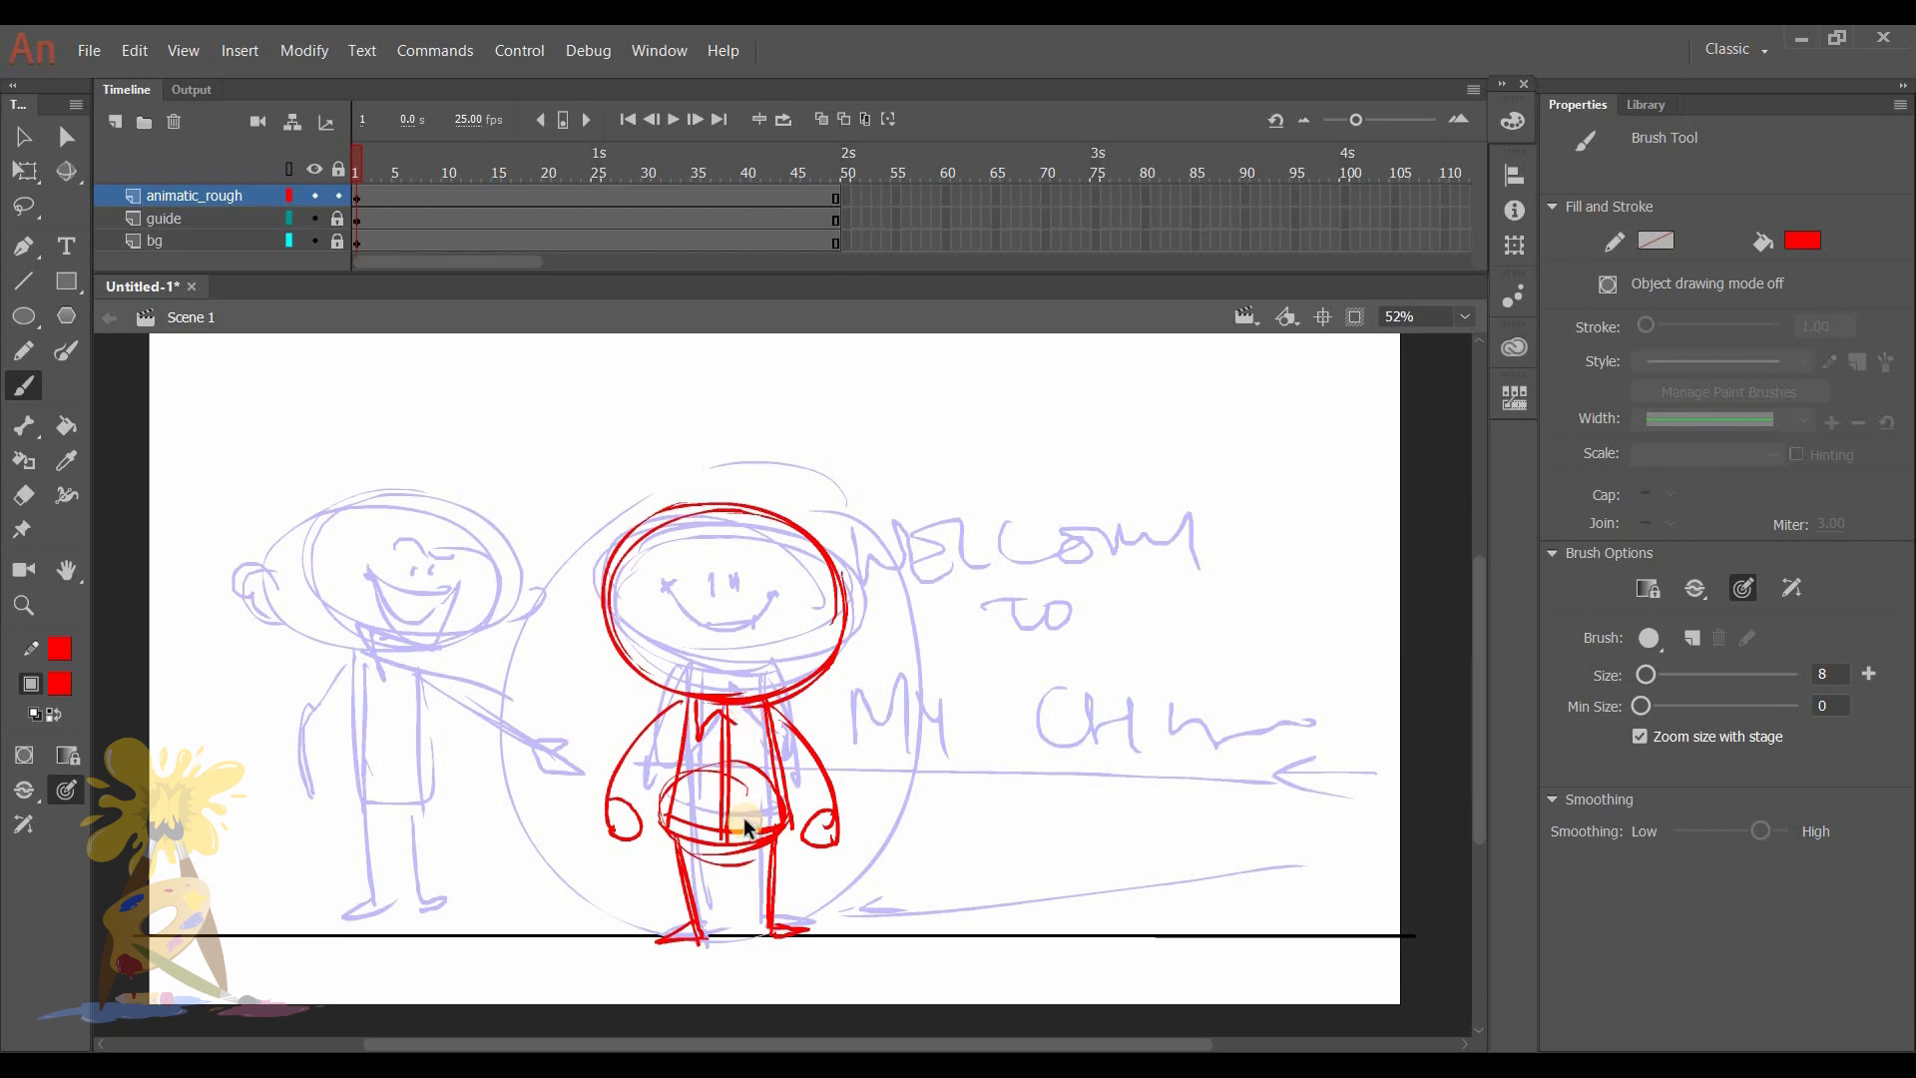
# - Reinforce the character's shirt front, arms, hands and feet, and add a curved lower hem across the legs
pyautogui.moveTo(728, 698)
pyautogui.mouseDown()
pyautogui.moveTo(727, 864)
pyautogui.moveTo(668, 829)
pyautogui.mouseUp()
pyautogui.moveTo(768, 704)
pyautogui.mouseDown()
pyautogui.moveTo(775, 822)
pyautogui.moveTo(687, 893)
pyautogui.moveTo(673, 858)
pyautogui.moveTo(699, 943)
pyautogui.mouseUp()
pyautogui.moveTo(769, 854); pyautogui.dragTo(768, 932)
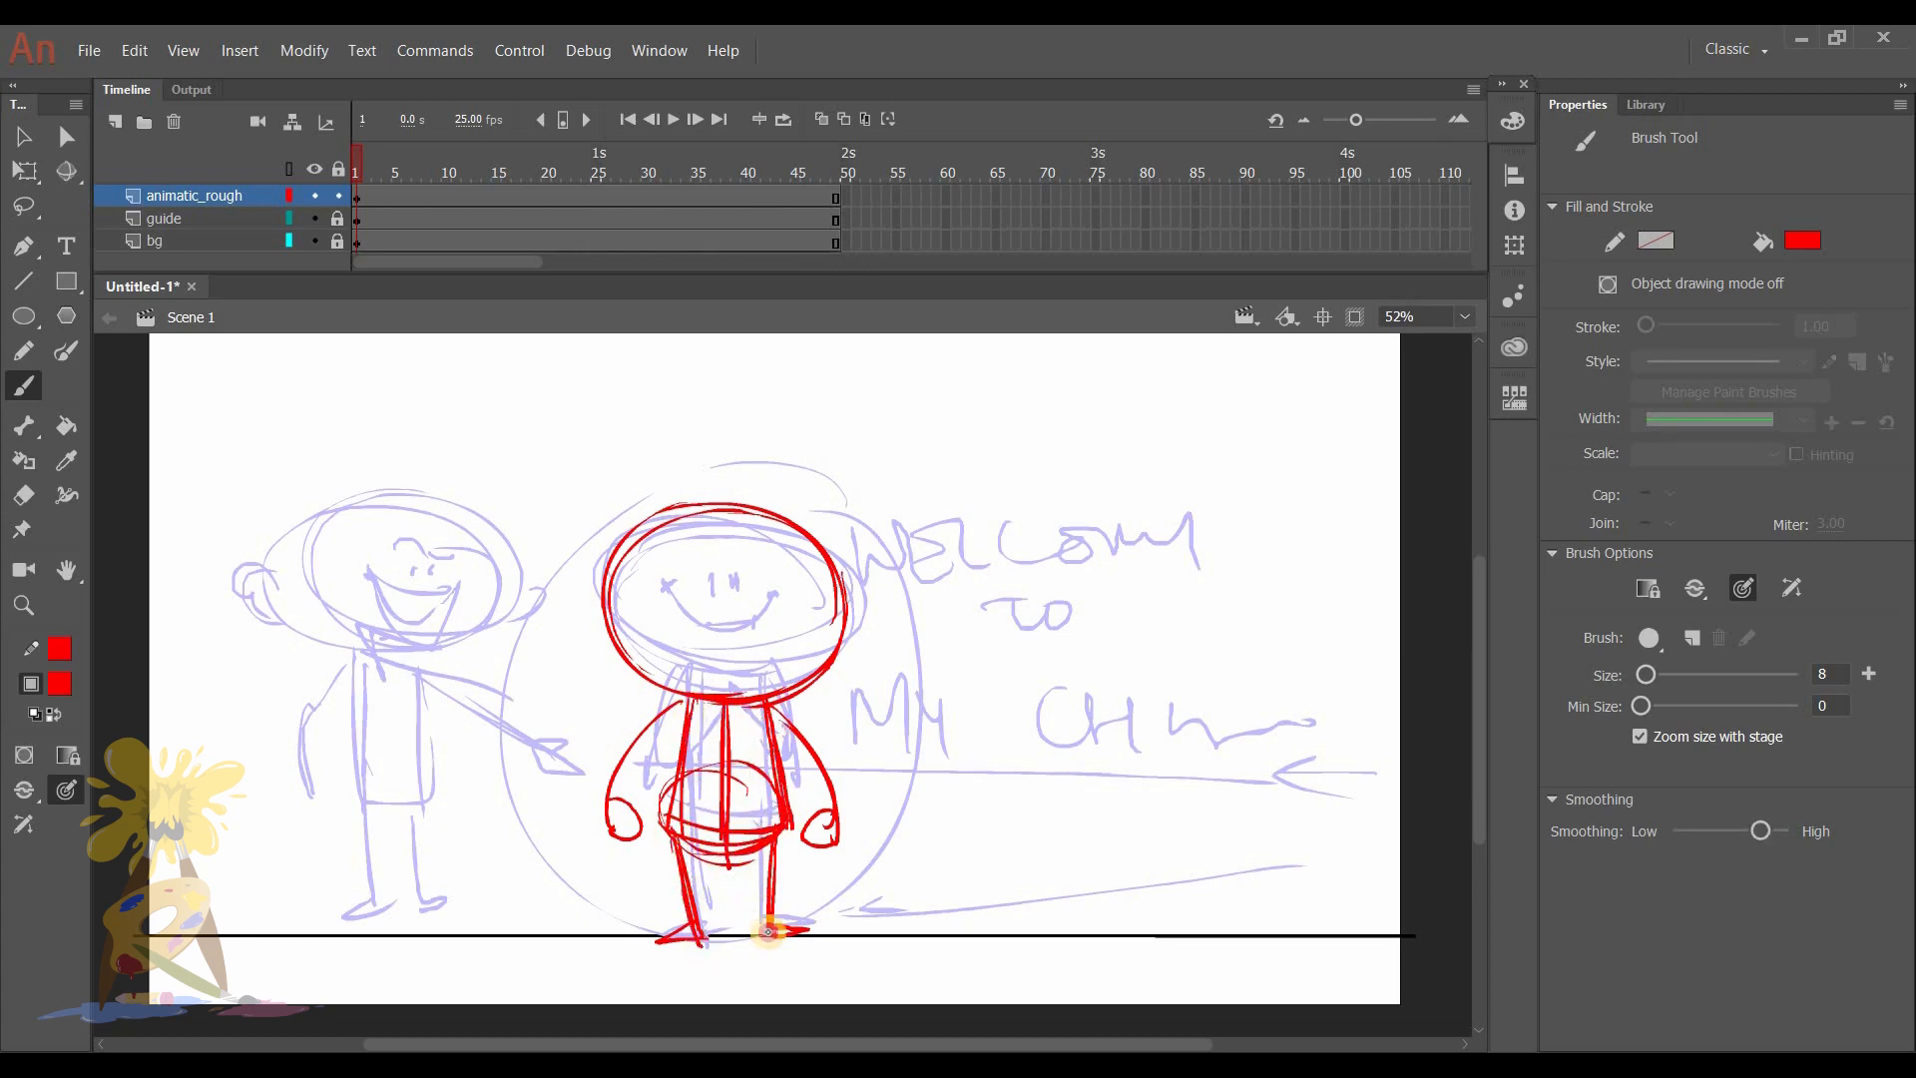
pyautogui.moveTo(668, 804)
pyautogui.mouseDown()
pyautogui.moveTo(695, 880)
pyautogui.moveTo(668, 879)
pyautogui.moveTo(777, 871)
pyautogui.moveTo(698, 890)
pyautogui.moveTo(785, 857)
pyautogui.moveTo(776, 809)
pyautogui.moveTo(790, 870)
pyautogui.moveTo(716, 898)
pyautogui.moveTo(736, 852)
pyautogui.moveTo(705, 842)
pyautogui.moveTo(758, 835)
pyautogui.moveTo(706, 846)
pyautogui.moveTo(737, 841)
pyautogui.moveTo(680, 831)
pyautogui.mouseUp()
pyautogui.moveTo(695, 701); pyautogui.dragTo(668, 871)
pyautogui.moveTo(683, 702); pyautogui.dragTo(611, 820)
pyautogui.moveTo(769, 705)
pyautogui.mouseDown()
pyautogui.moveTo(838, 819)
pyautogui.moveTo(825, 842)
pyautogui.moveTo(838, 834)
pyautogui.mouseUp()
pyautogui.moveTo(667, 934); pyautogui.dragTo(690, 924)
# - Draw the character's face with a nose arc, two small ovals beneath it, a smile, a chin mark and a cheek dot
pyautogui.moveTo(627, 591)
pyautogui.mouseDown()
pyautogui.moveTo(630, 663)
pyautogui.moveTo(697, 675)
pyautogui.mouseUp()
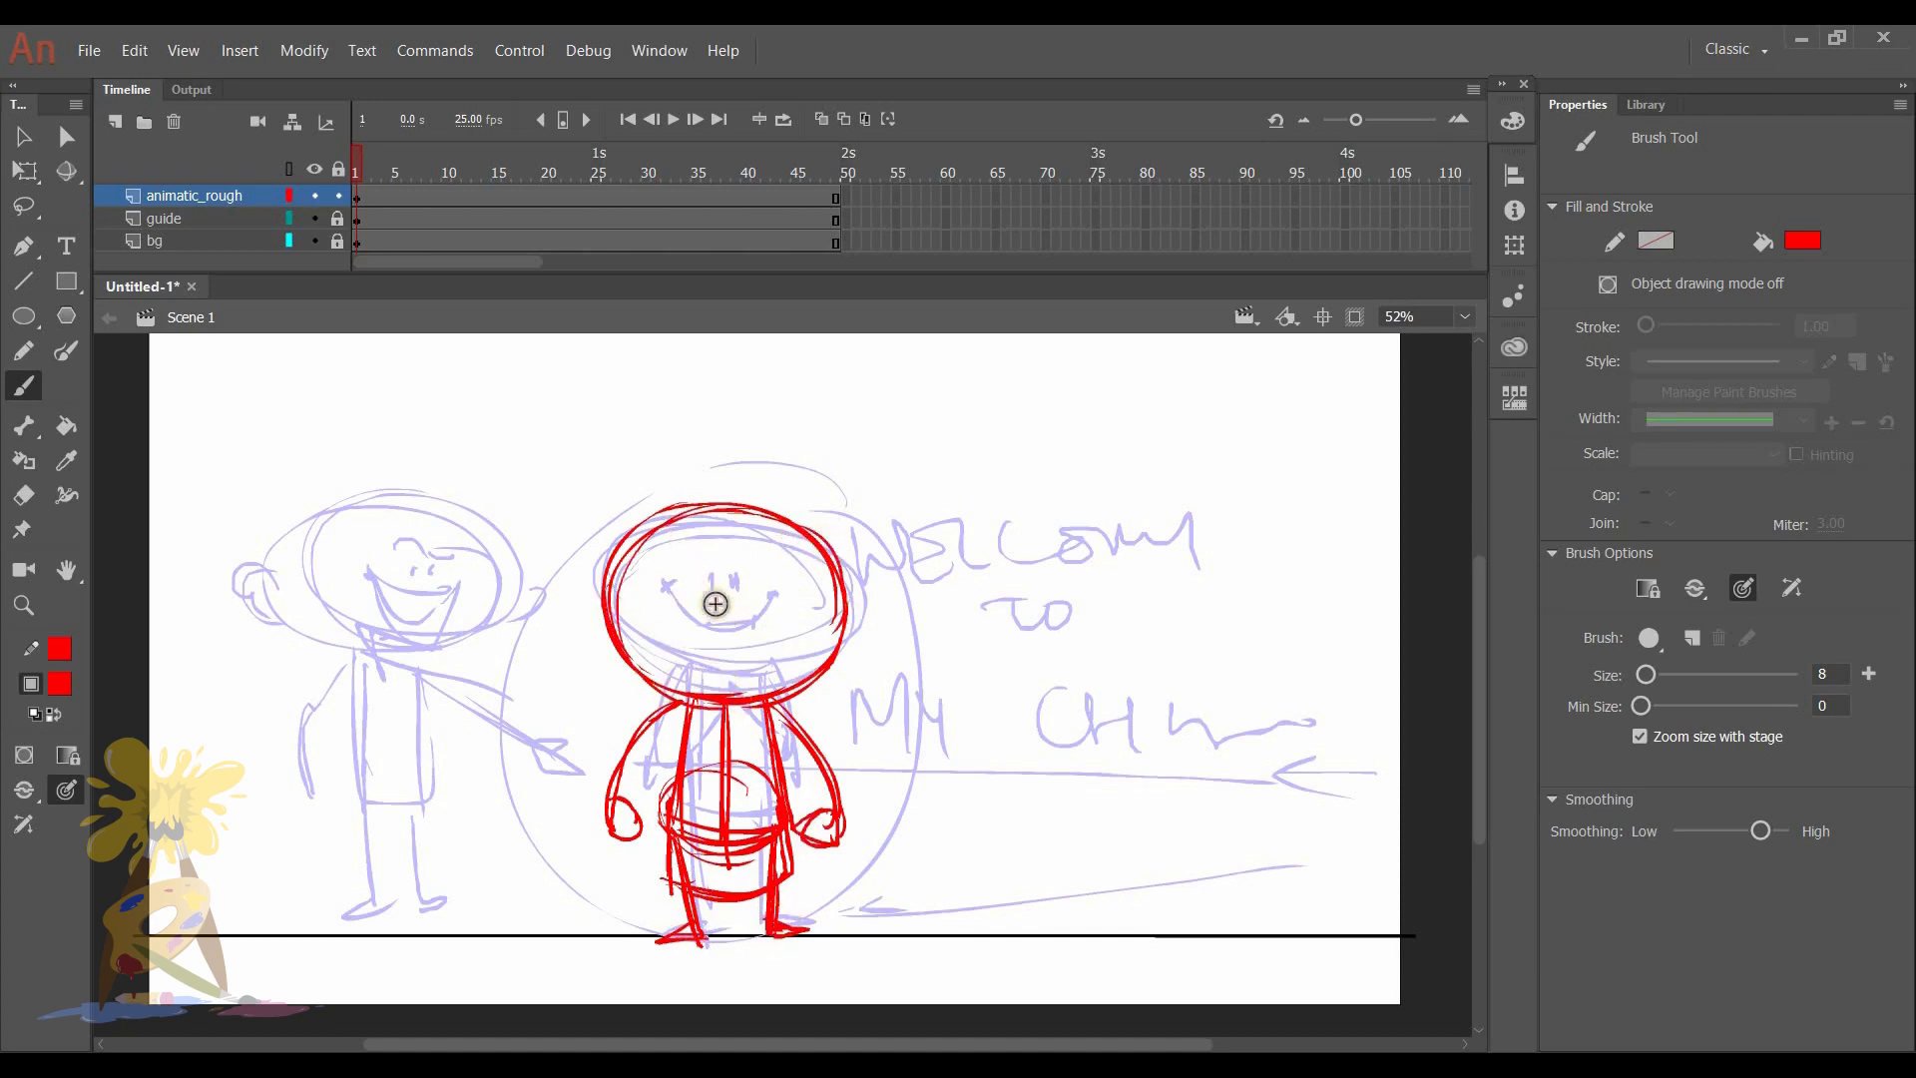
pyautogui.moveTo(732, 596); pyautogui.dragTo(734, 607)
pyautogui.moveTo(701, 579)
pyautogui.mouseDown()
pyautogui.moveTo(746, 578)
pyautogui.moveTo(746, 648)
pyautogui.moveTo(708, 647)
pyautogui.moveTo(755, 640)
pyautogui.moveTo(716, 612)
pyautogui.moveTo(603, 660)
pyautogui.mouseUp()
pyautogui.hotkey('ctrl', 'z')
pyautogui.click(737, 666)
pyautogui.hotkey('ctrl', 'z')
pyautogui.hotkey('ctrl', 'z')
pyautogui.click(726, 669)
pyautogui.click(671, 613)
# - Add ears and round hair tufts on both sides of the character's head, and hatch the tufts
pyautogui.moveTo(846, 599); pyautogui.dragTo(844, 659)
pyautogui.moveTo(607, 606); pyautogui.dragTo(625, 557)
pyautogui.moveTo(834, 608); pyautogui.dragTo(830, 561)
pyautogui.moveTo(605, 603); pyautogui.dragTo(612, 544)
pyautogui.moveTo(855, 599)
pyautogui.mouseDown()
pyautogui.moveTo(599, 571)
pyautogui.moveTo(610, 545)
pyautogui.moveTo(831, 547)
pyautogui.mouseUp()
pyautogui.moveTo(594, 542); pyautogui.dragTo(625, 547)
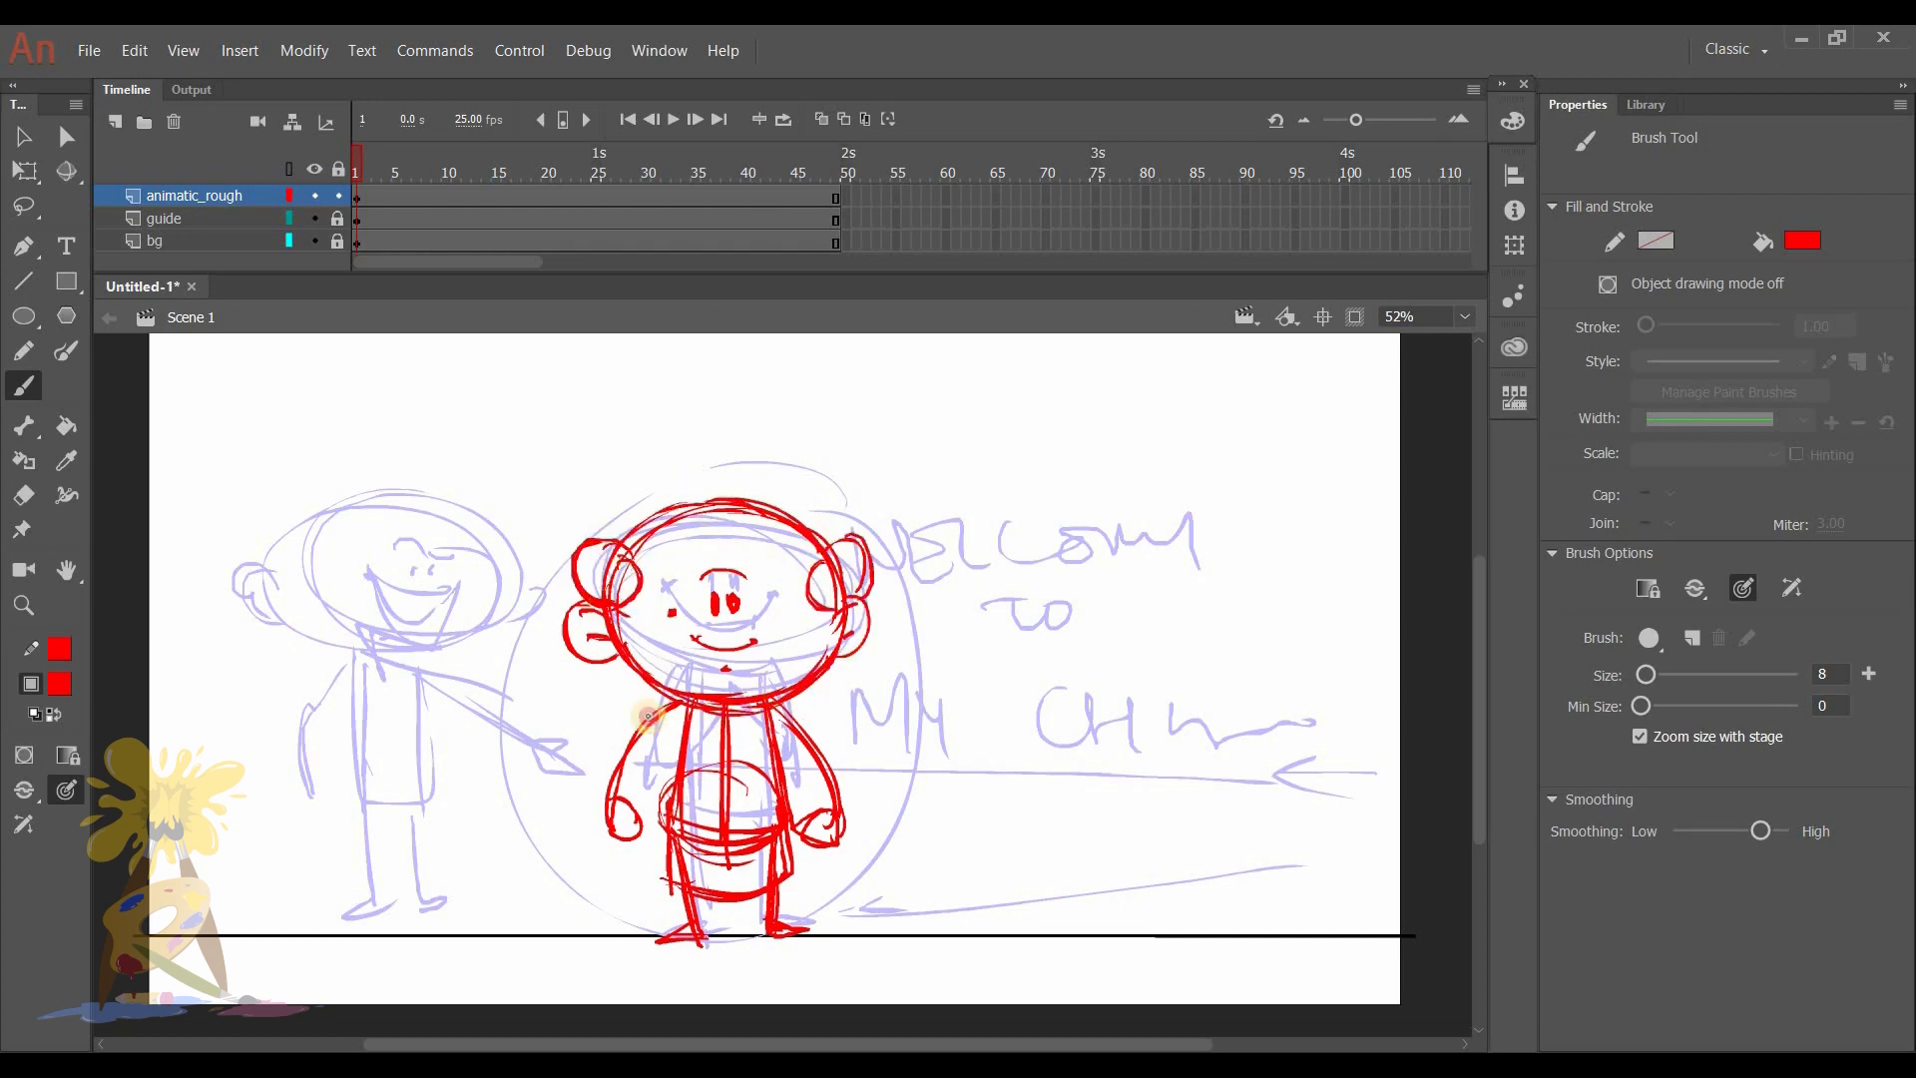
pyautogui.moveTo(825, 556); pyautogui.dragTo(856, 590)
pyautogui.moveTo(599, 553); pyautogui.dragTo(631, 588)
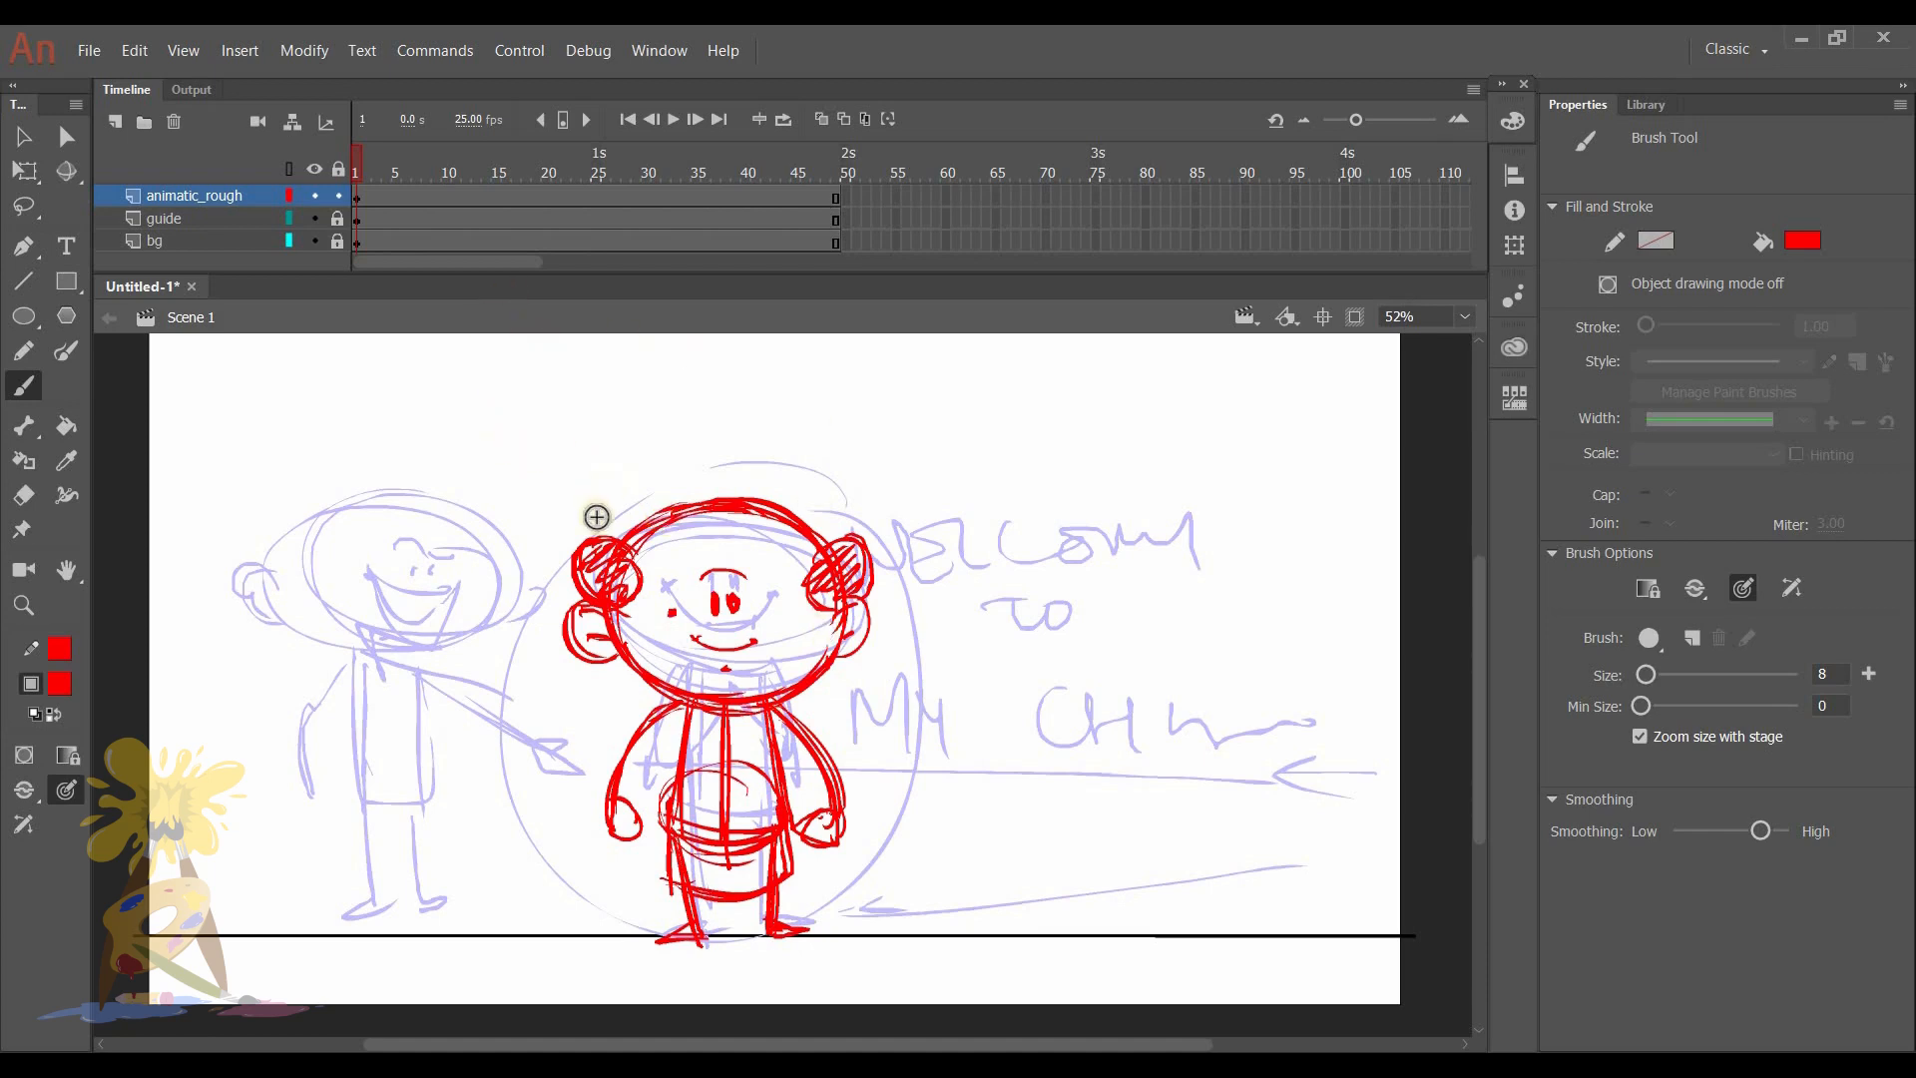
# - Insert a blank keyframe at frame 2 of the animatic_rough layer
pyautogui.click(368, 204)
pyautogui.click(367, 191)
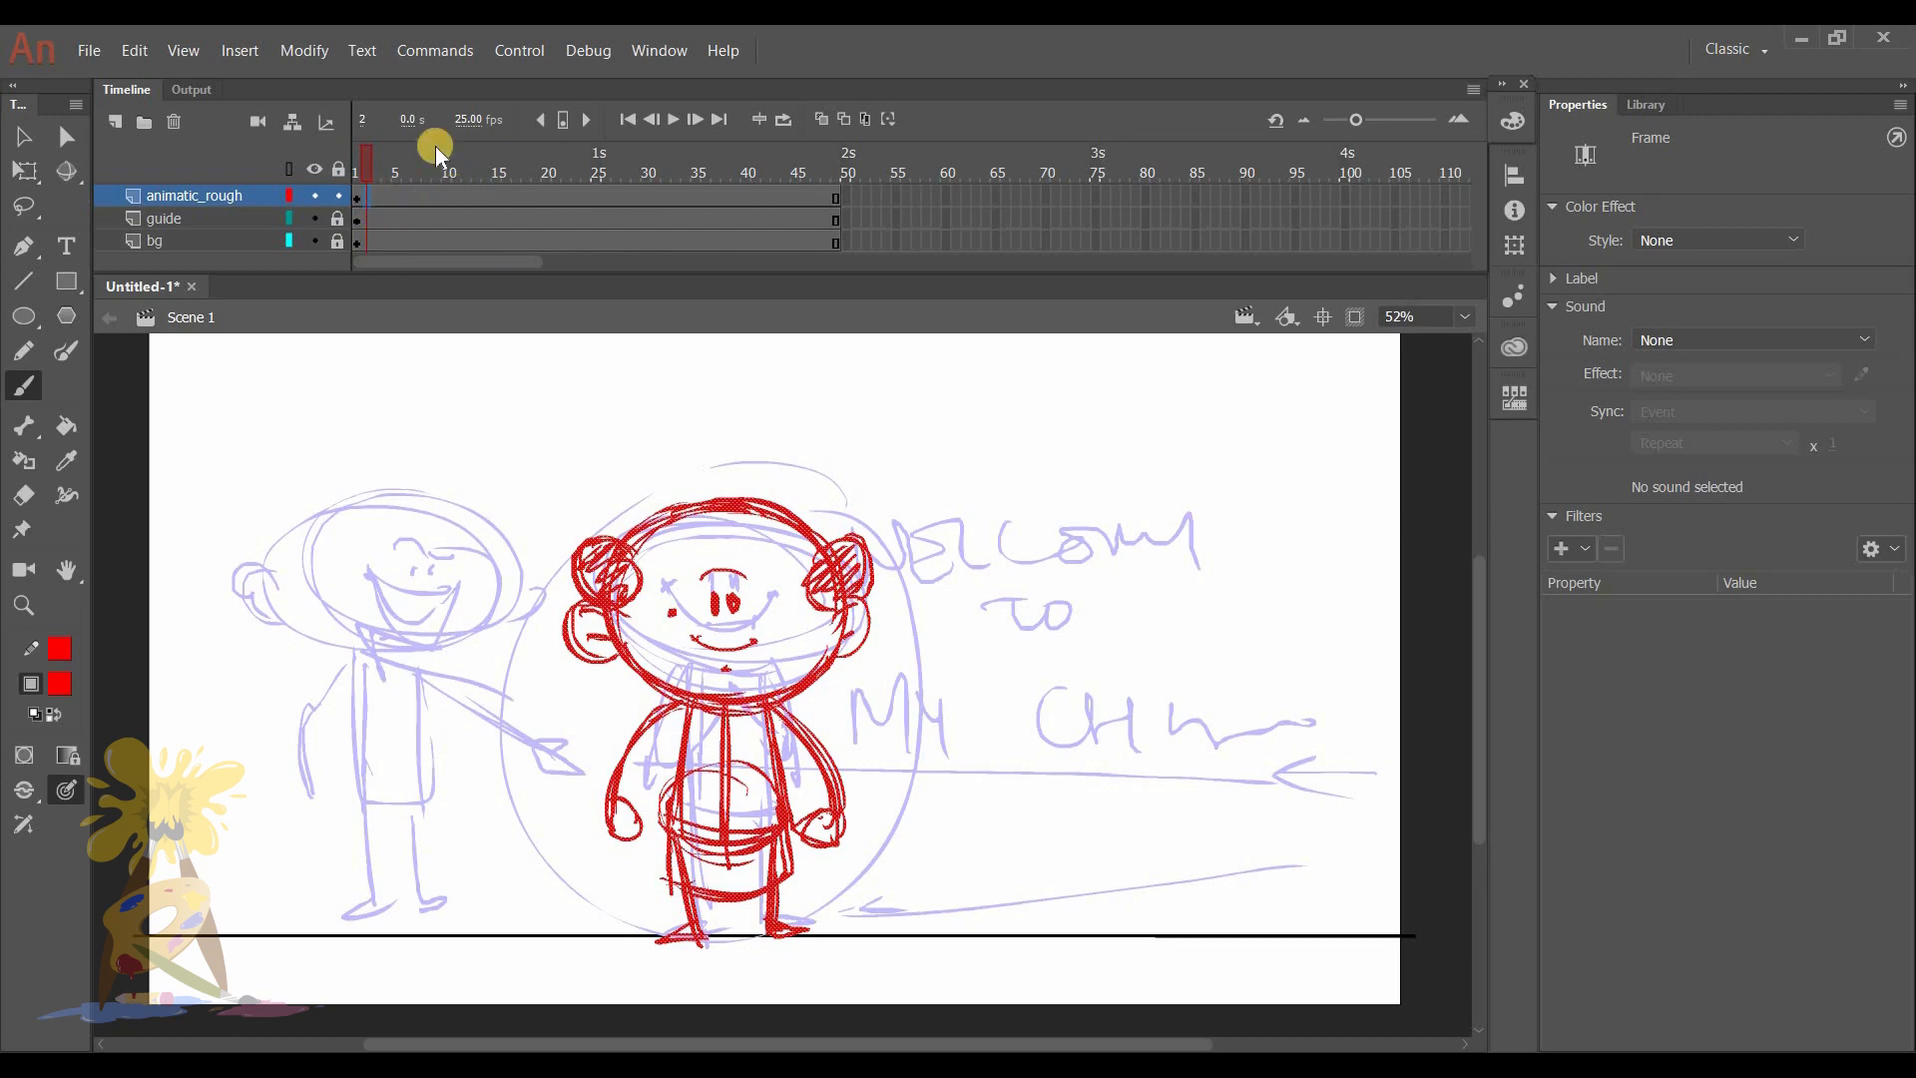
pyautogui.press('Delete')
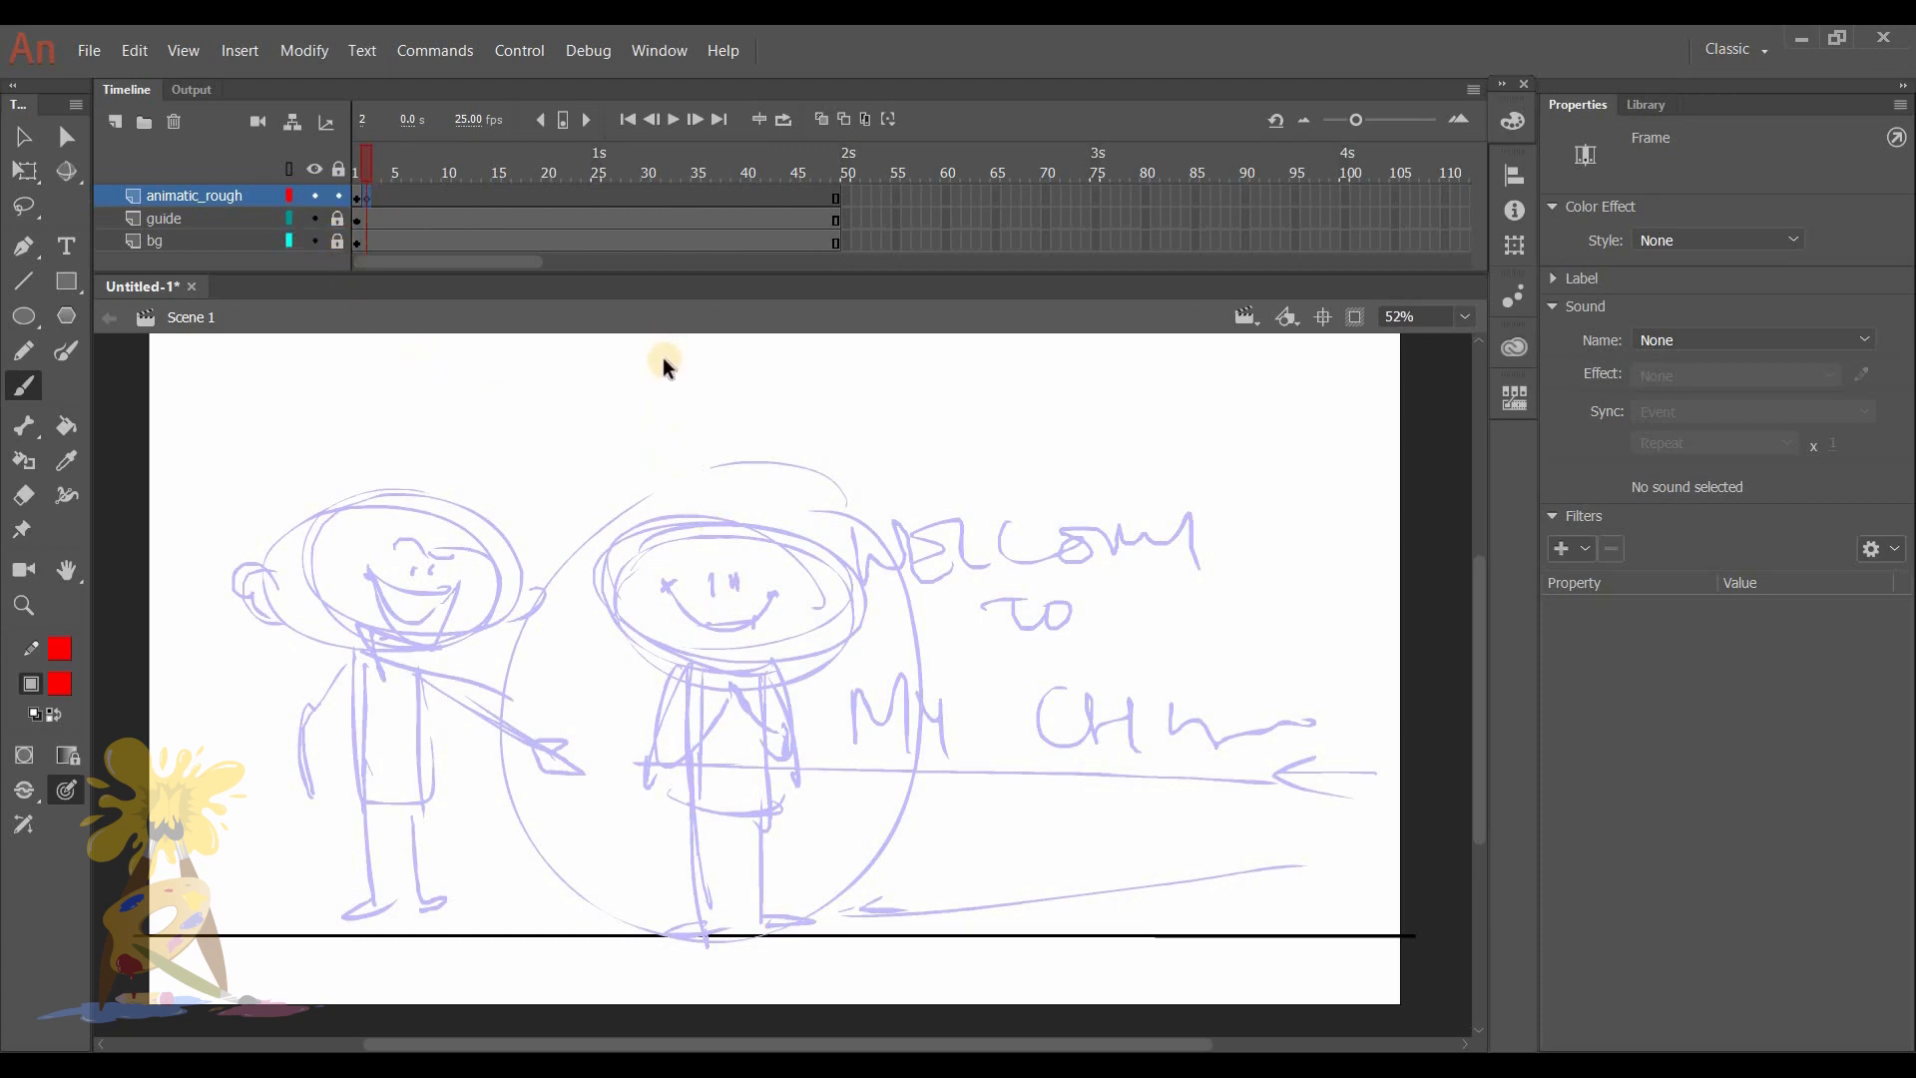
pyautogui.hotkey('ctrl', 'z')
pyautogui.rightClick(366, 196)
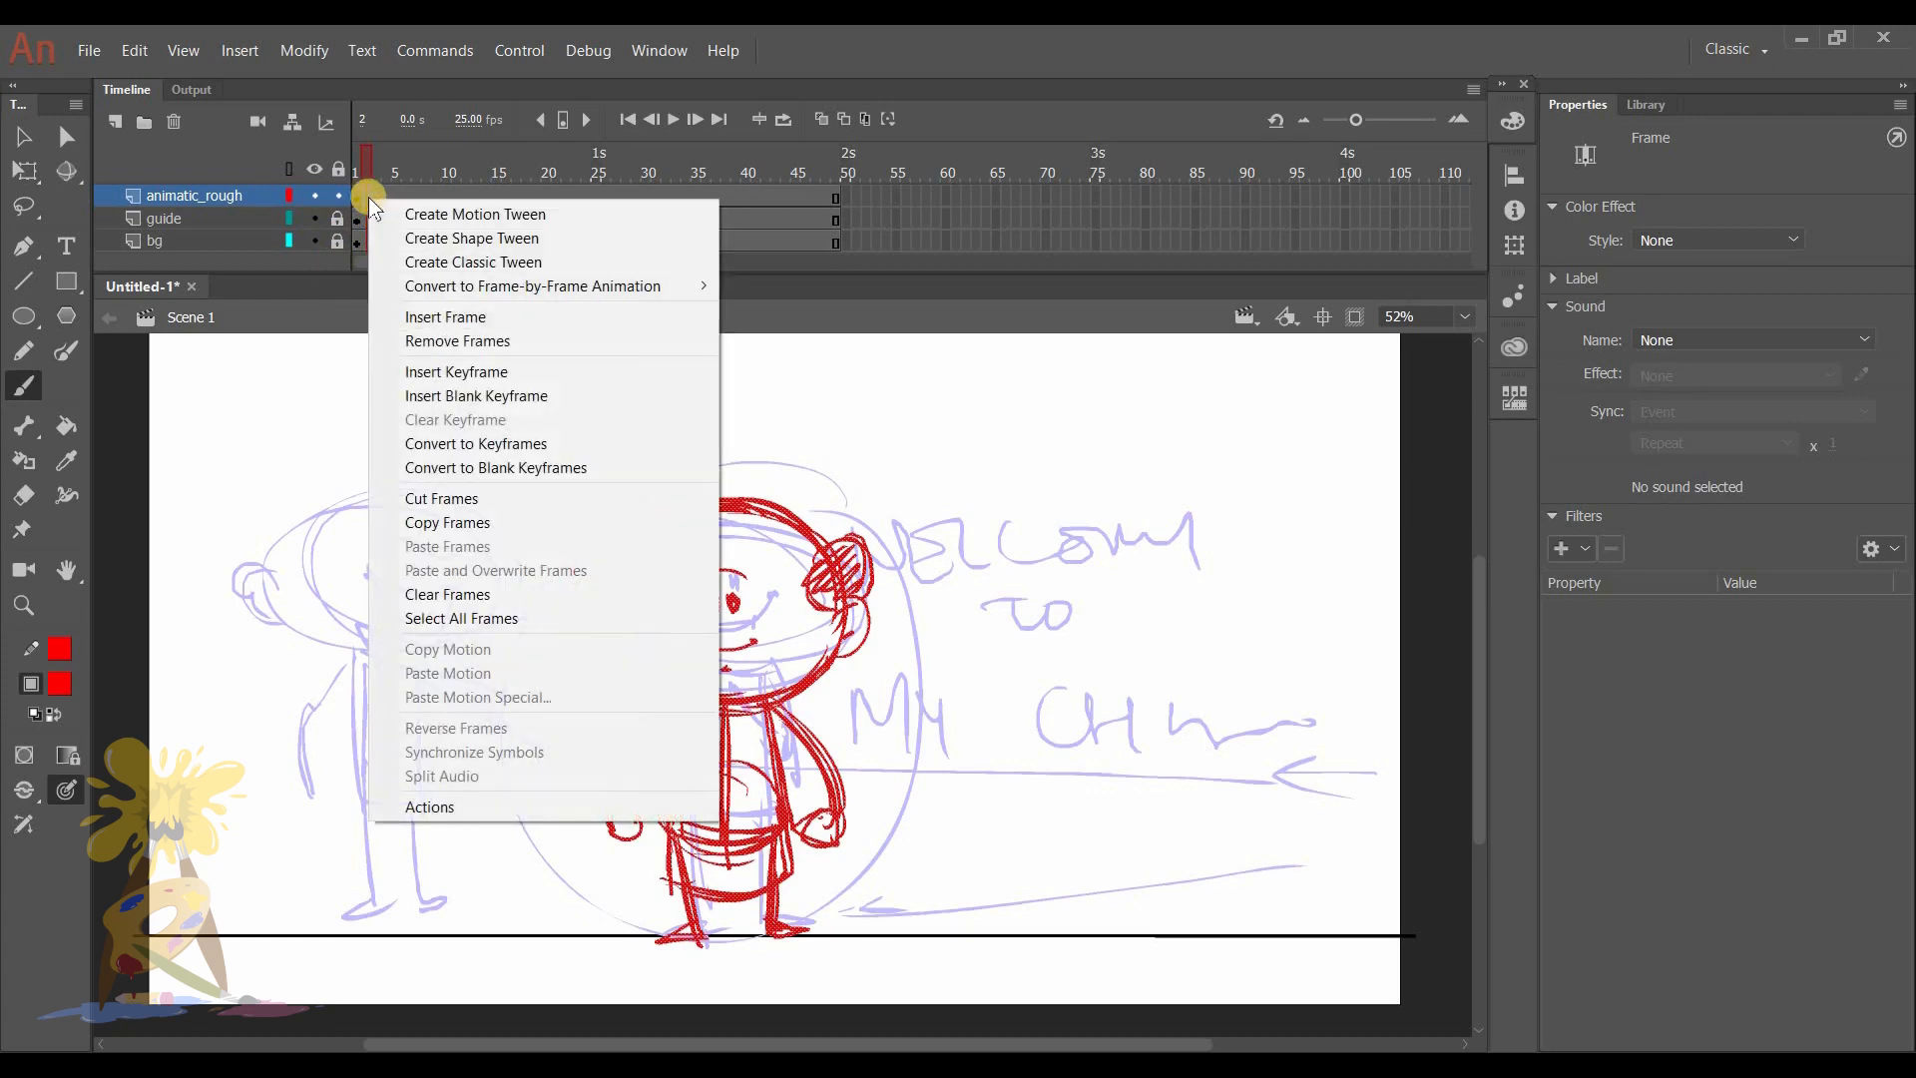
pyautogui.click(517, 398)
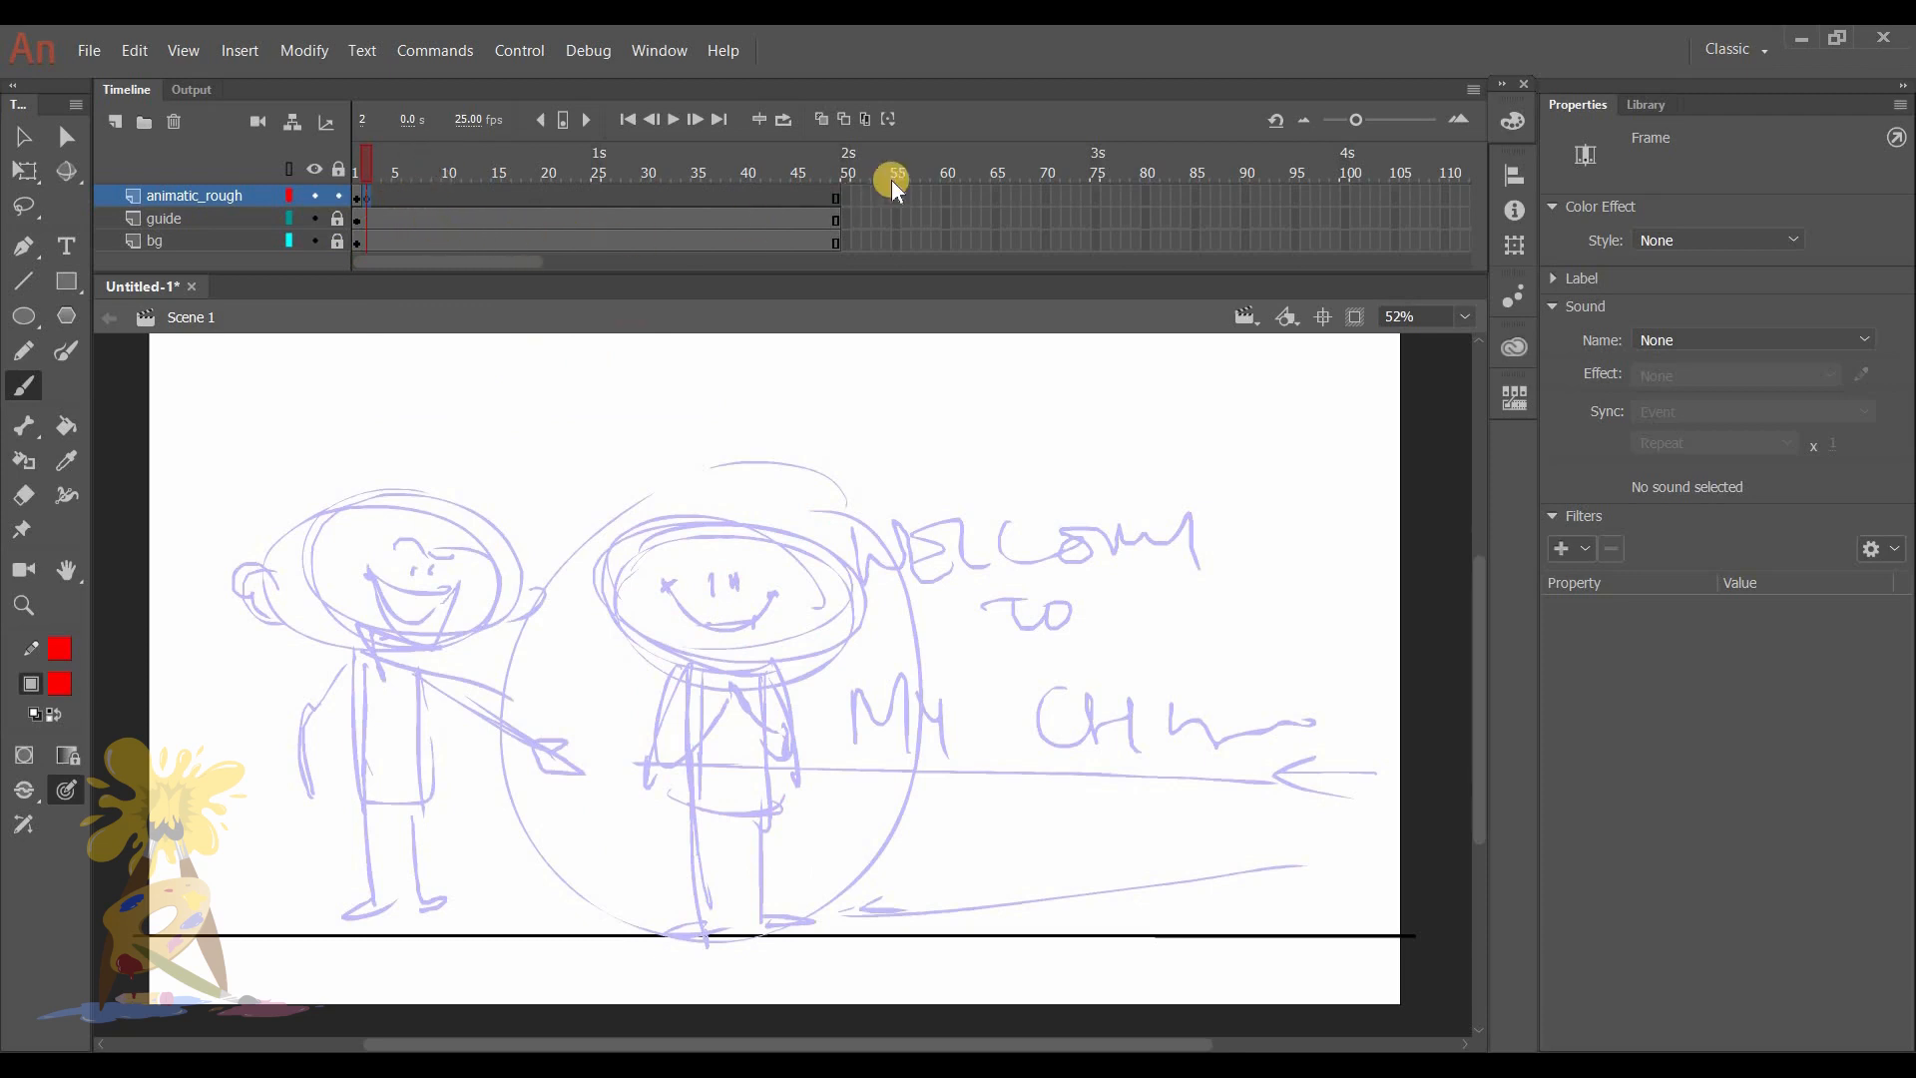
# - With onion skinning on and the guide layer hidden, redraw the face on frame 2 with a wider smile
pyautogui.click(820, 120)
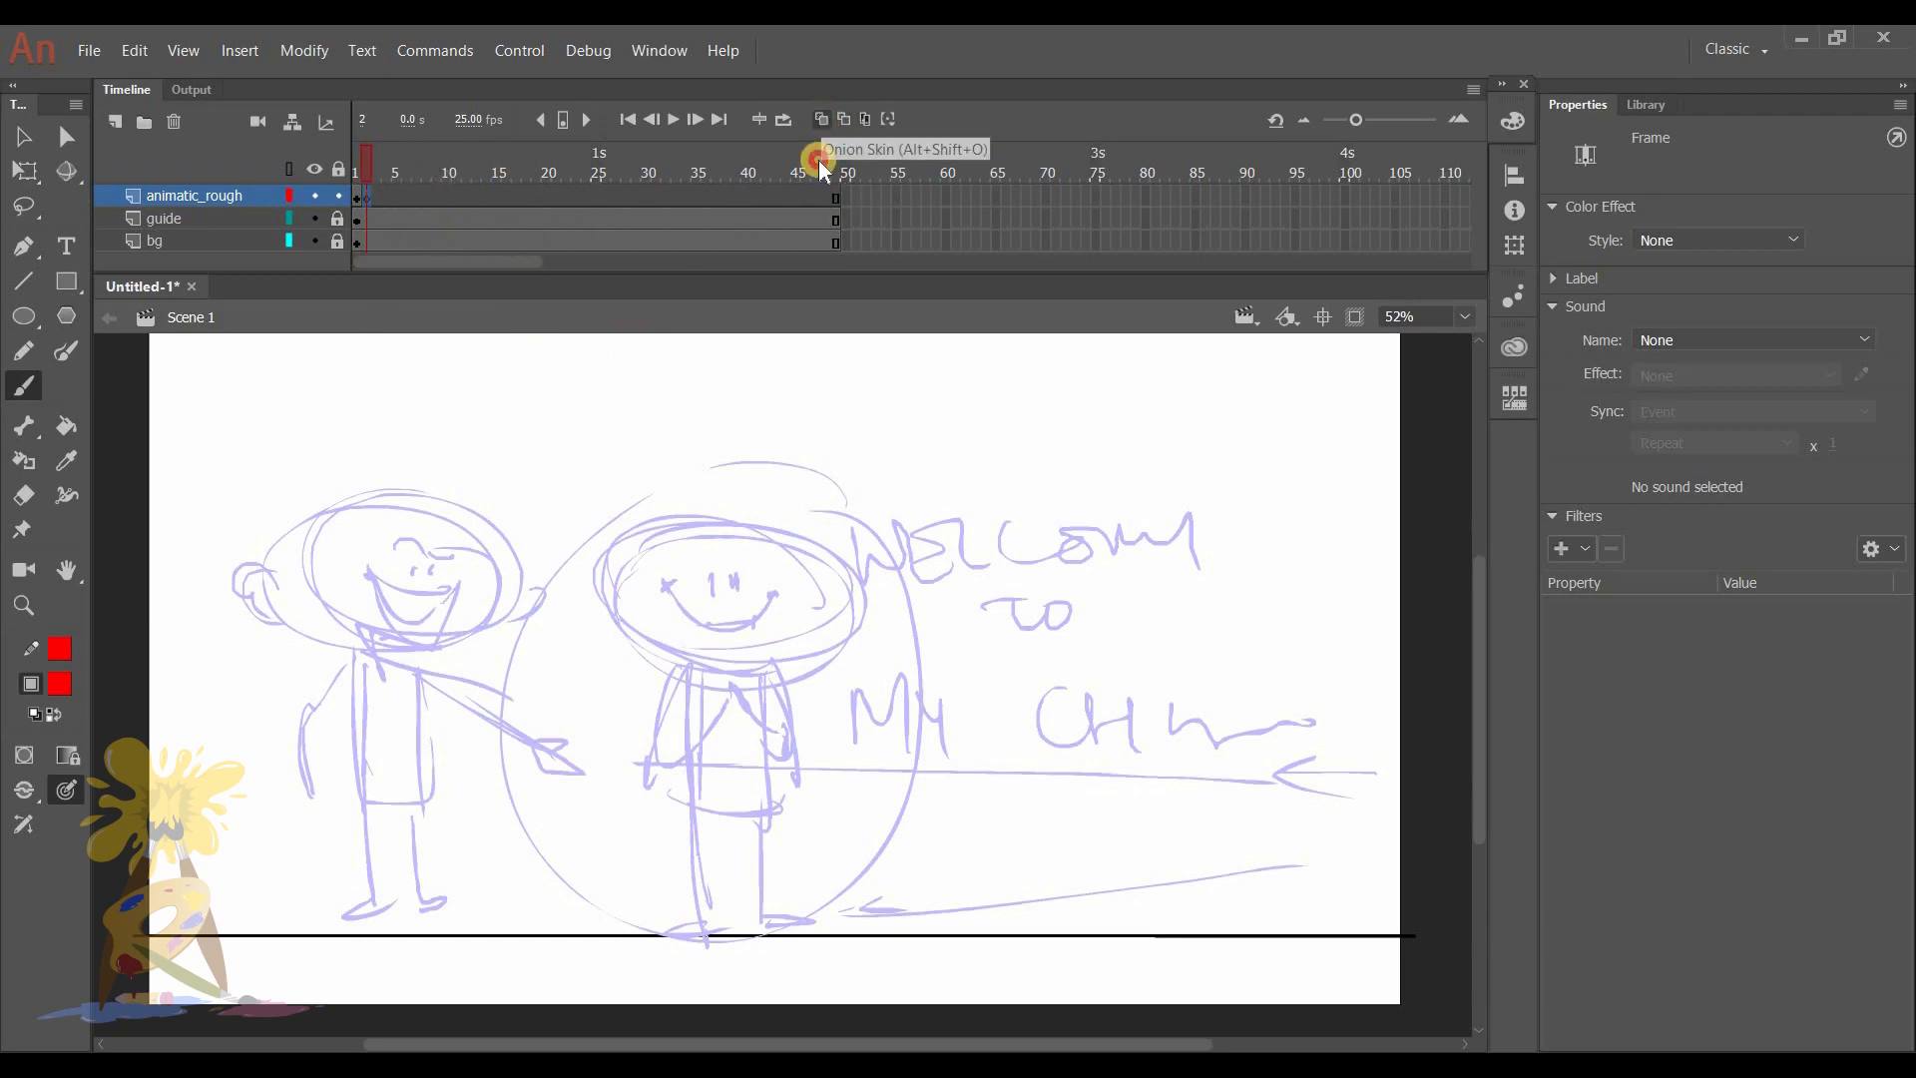
pyautogui.click(314, 218)
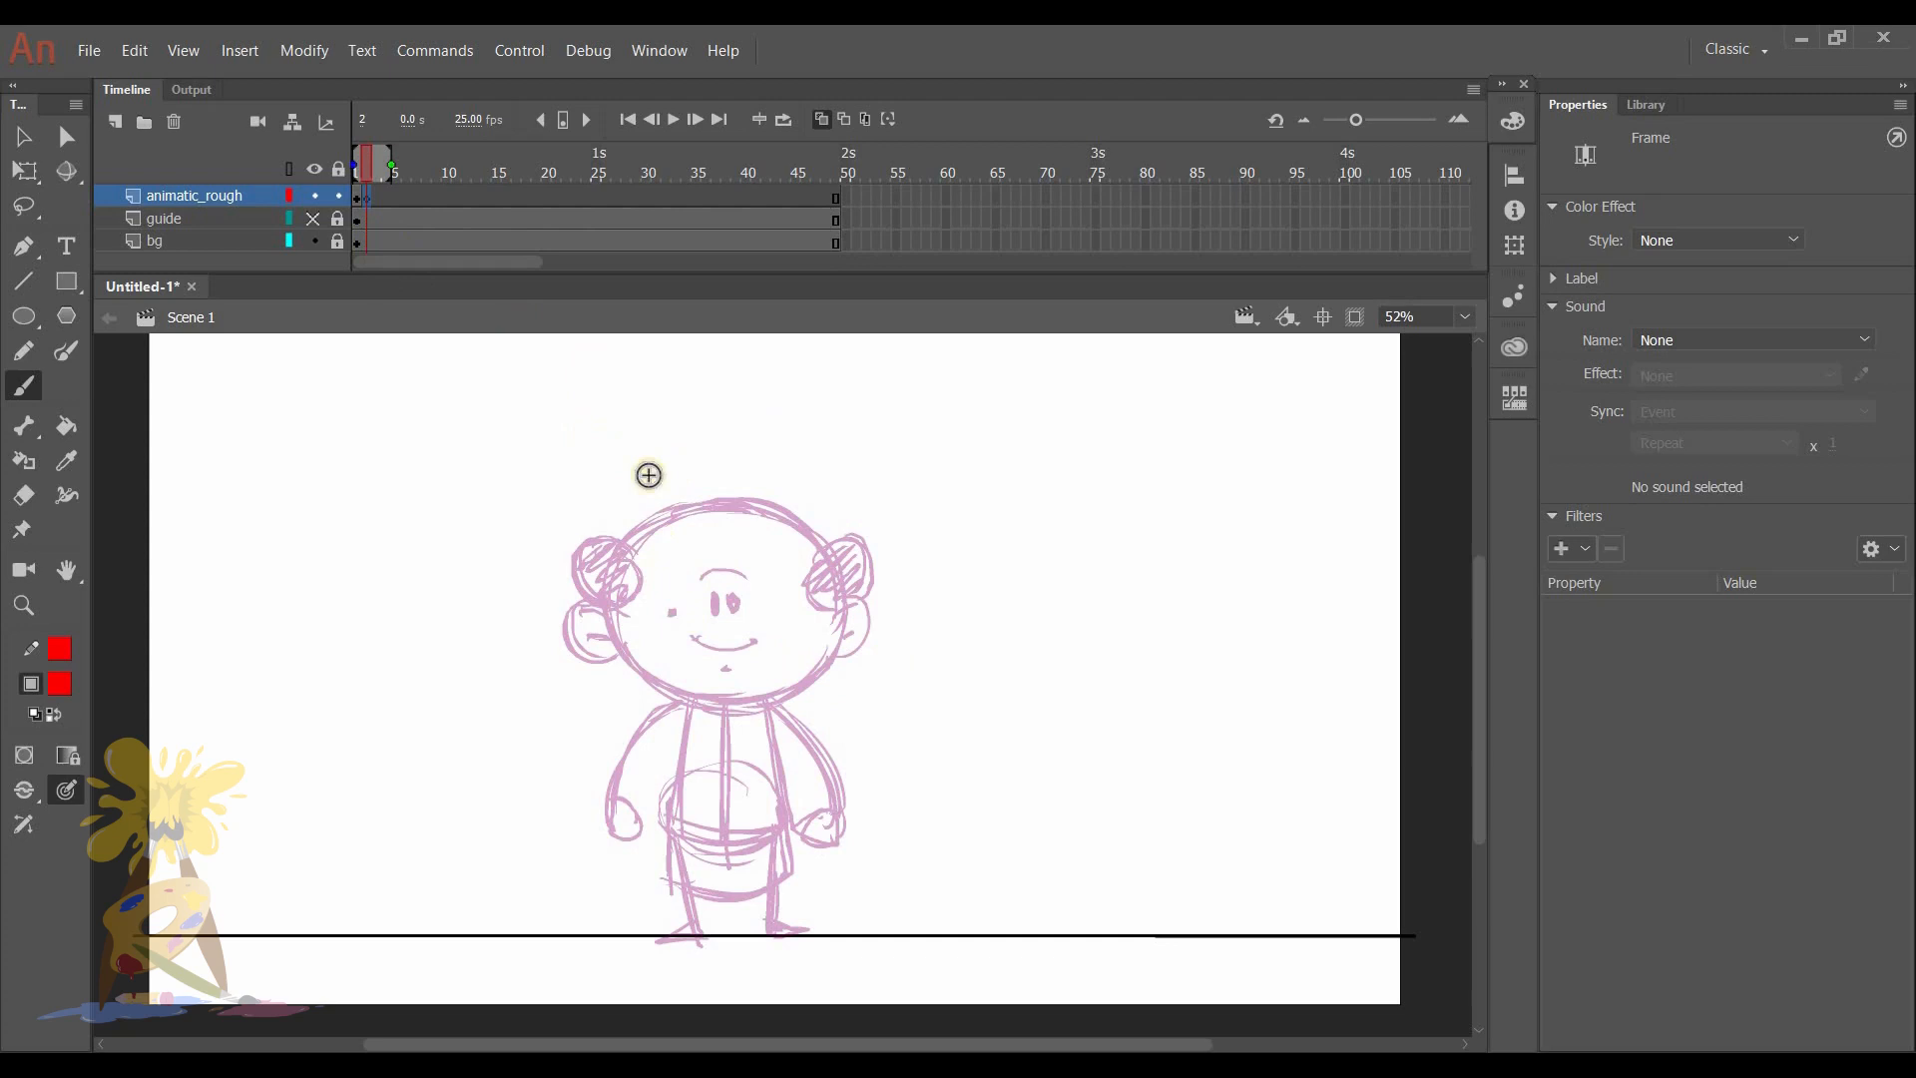
pyautogui.moveTo(666, 621)
pyautogui.mouseDown()
pyautogui.moveTo(746, 647)
pyautogui.moveTo(729, 656)
pyautogui.moveTo(778, 615)
pyautogui.mouseUp()
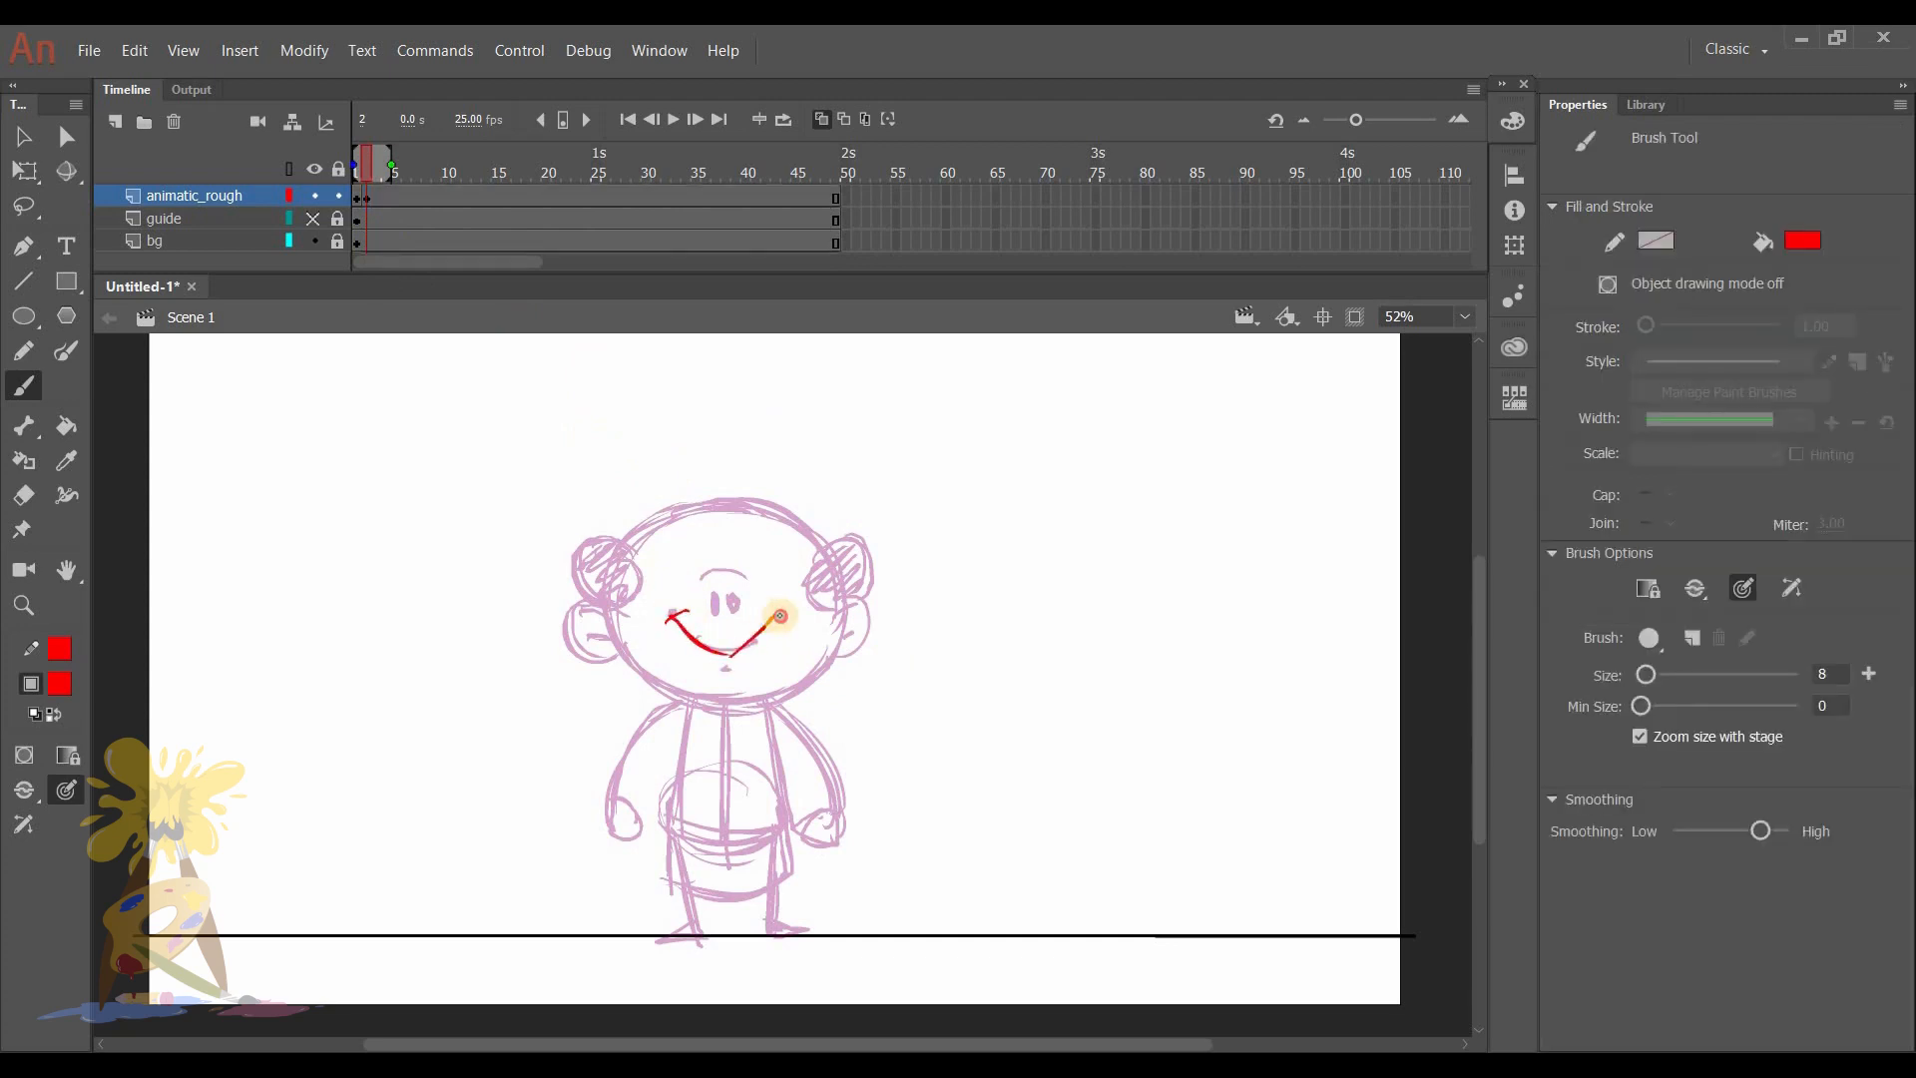
pyautogui.click(667, 589)
pyautogui.moveTo(714, 599); pyautogui.dragTo(746, 579)
pyautogui.moveTo(718, 670); pyautogui.dragTo(734, 673)
# - Retrace the character's ears, hair tufts, head outline and body in cleaner lines on frame 2
pyautogui.moveTo(615, 613); pyautogui.dragTo(618, 660)
pyautogui.moveTo(584, 636); pyautogui.dragTo(618, 639)
pyautogui.moveTo(826, 613); pyautogui.dragTo(828, 660)
pyautogui.moveTo(841, 639); pyautogui.dragTo(853, 633)
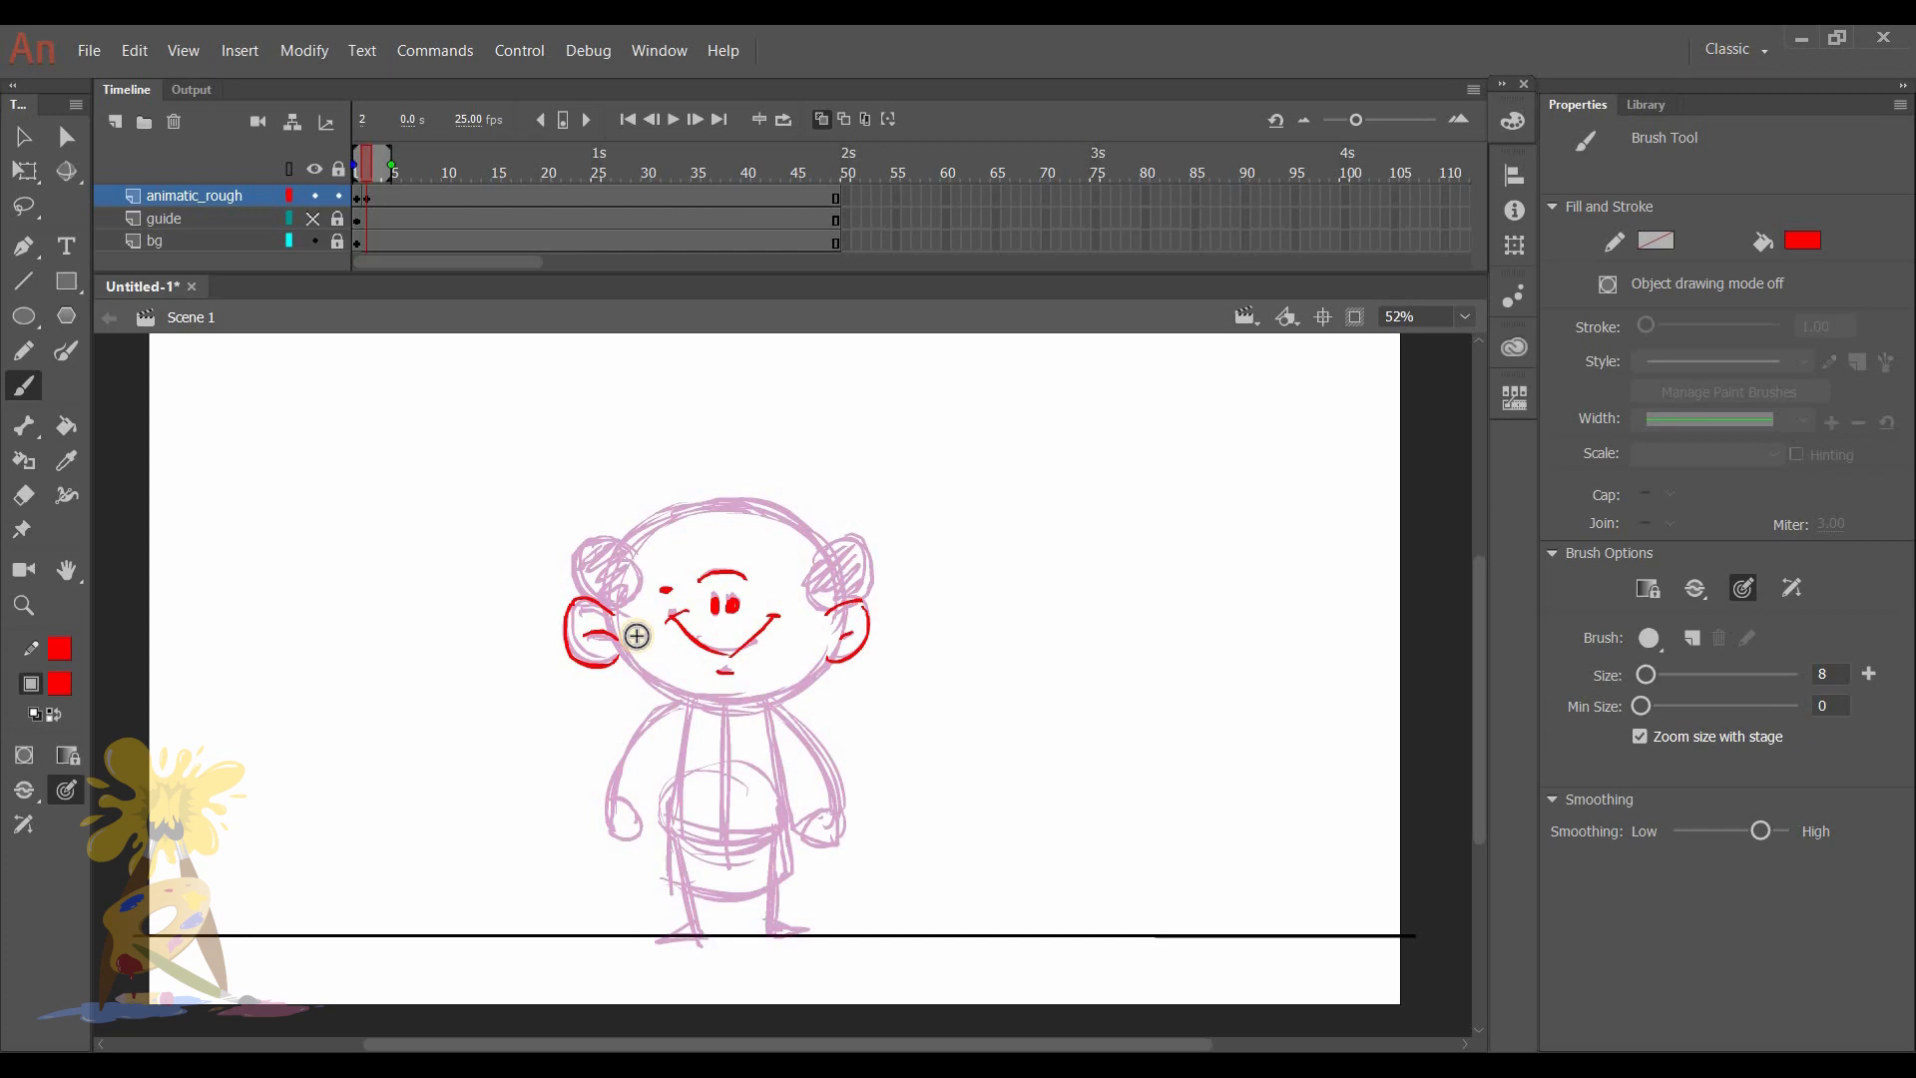
pyautogui.moveTo(625, 554); pyautogui.dragTo(630, 539)
pyautogui.moveTo(818, 548); pyautogui.dragTo(824, 555)
pyautogui.moveTo(637, 530)
pyautogui.mouseDown()
pyautogui.moveTo(697, 509)
pyautogui.moveTo(826, 556)
pyautogui.mouseUp()
# - Compare the first frames without onion skinning, insert a blank keyframe at frame 3 of animatic_rough, and turn onion skinning back on
pyautogui.click(821, 119)
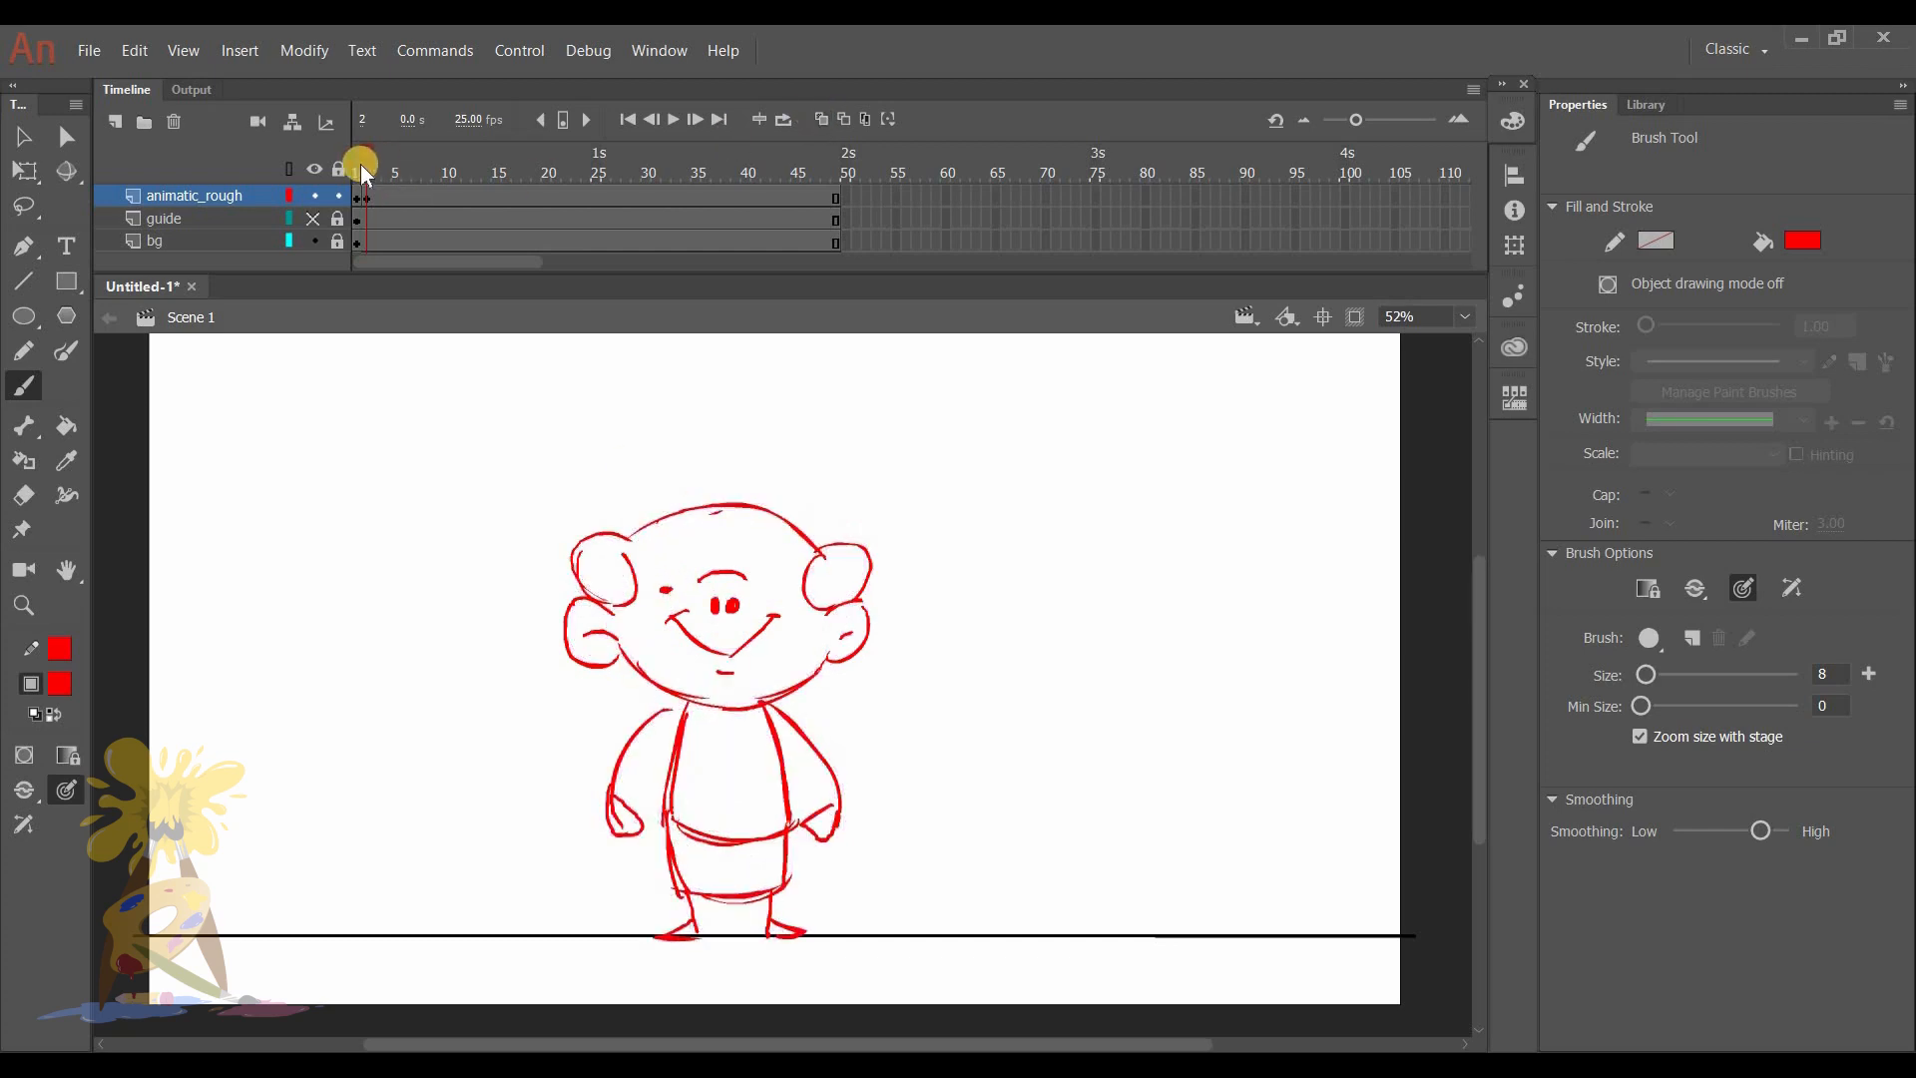
pyautogui.moveTo(362, 163); pyautogui.dragTo(351, 158)
pyautogui.click(377, 198)
pyautogui.press('F7')
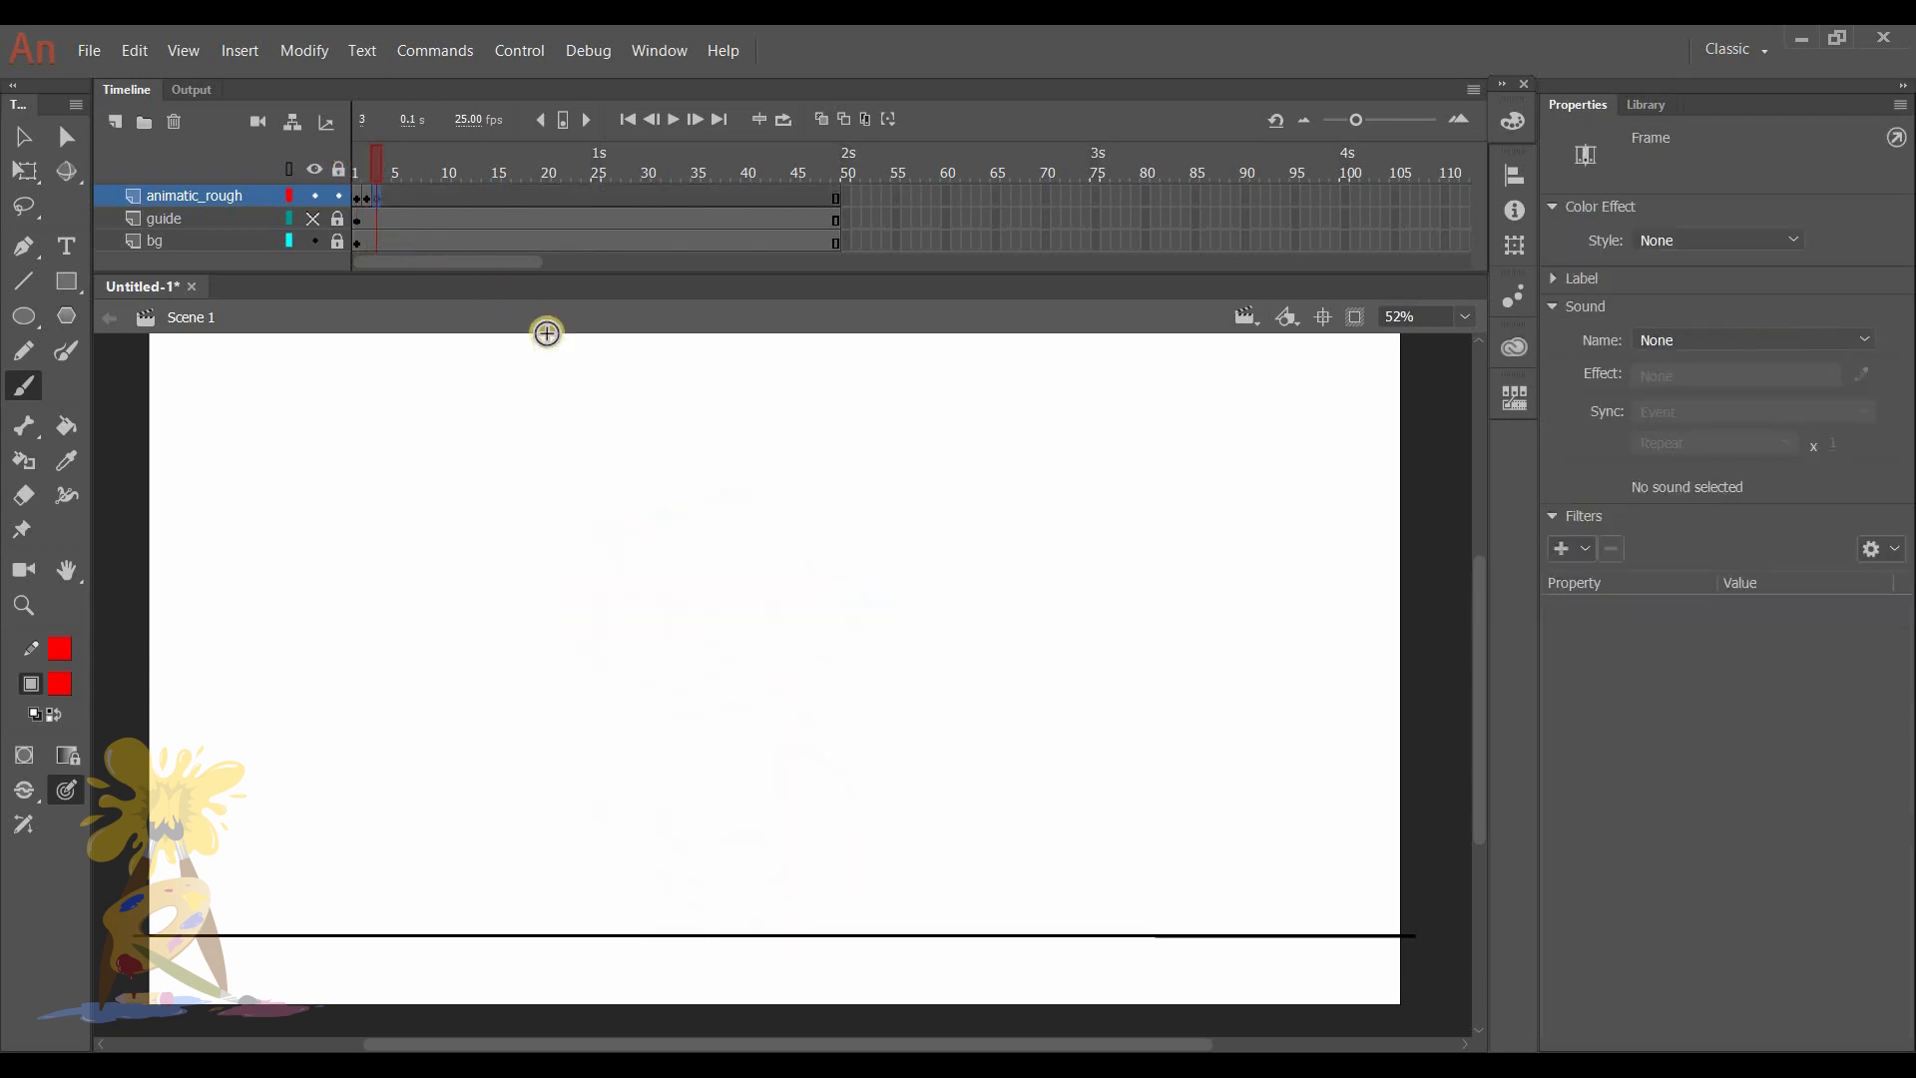
pyautogui.click(821, 119)
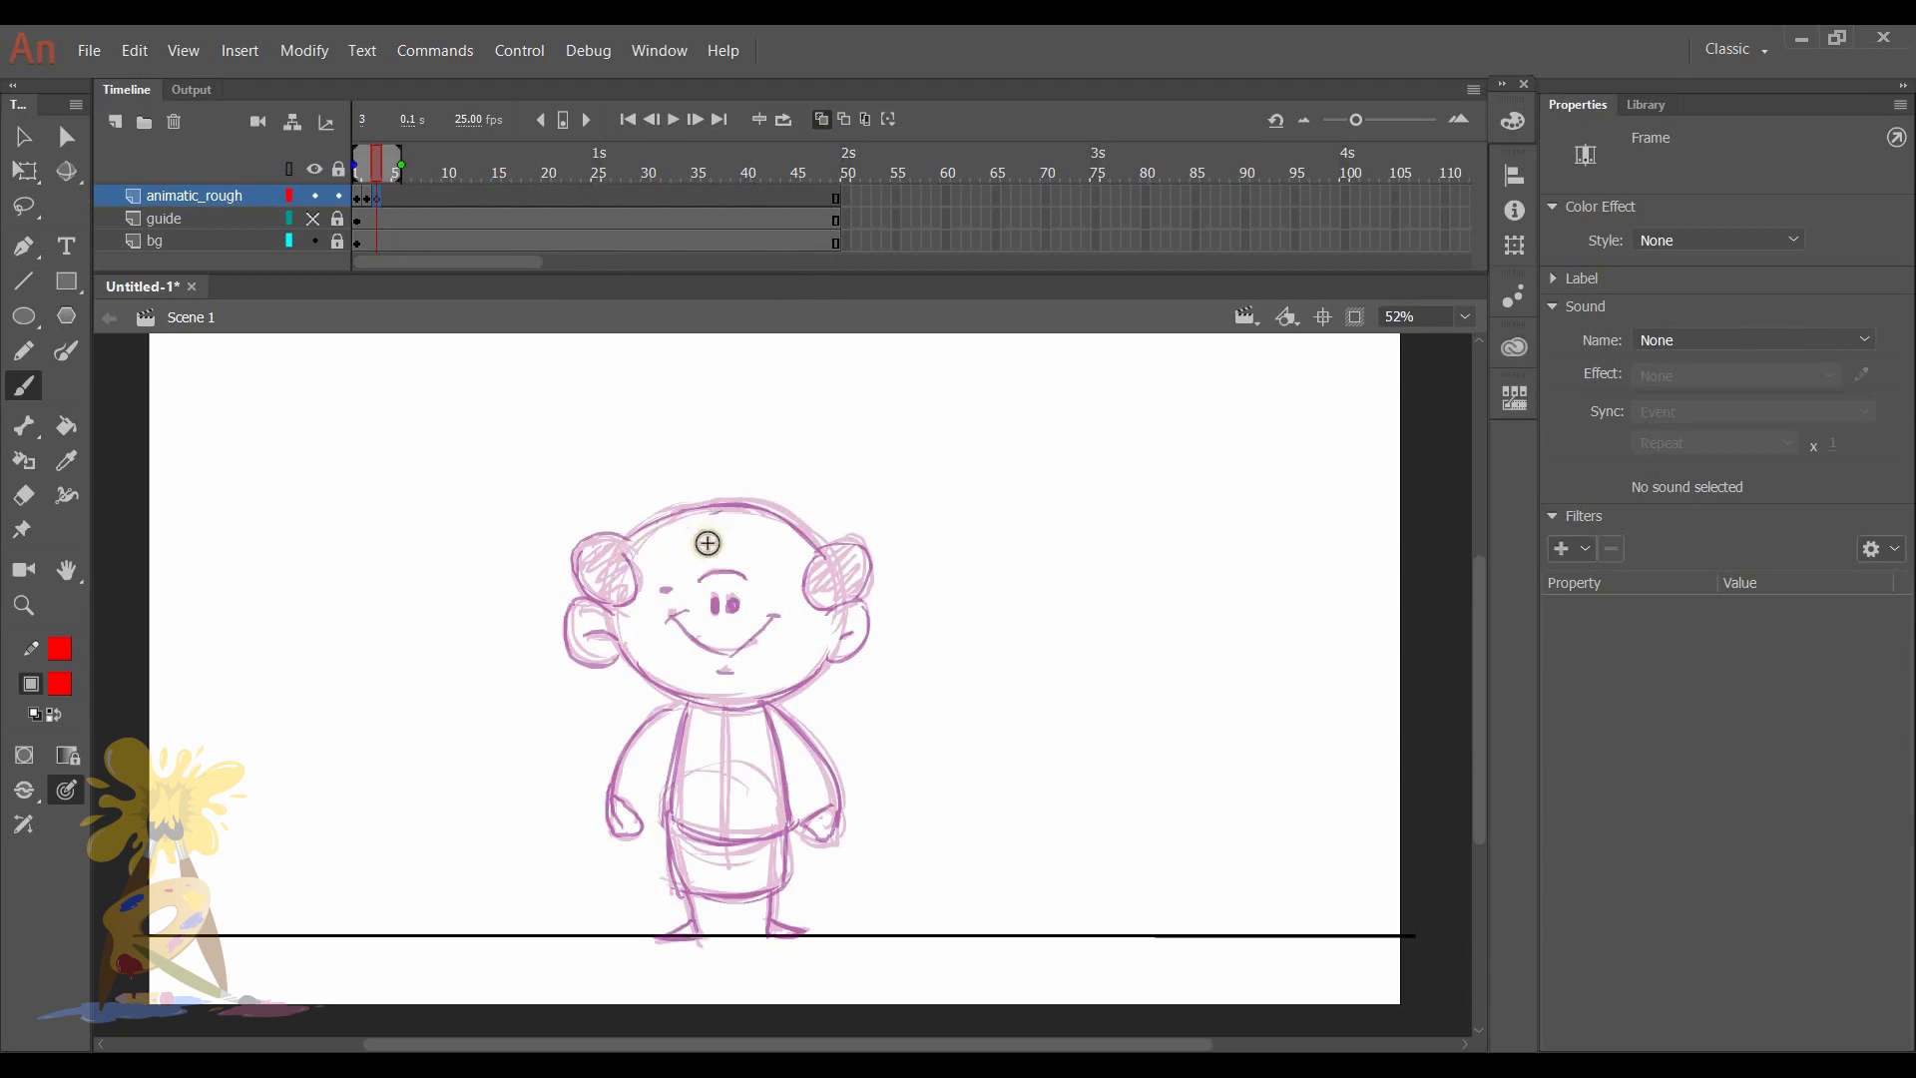
# - Draw the character's hands pressed together below the chin on frame 3, with both arms bent in toward them
pyautogui.moveTo(705, 715)
pyautogui.mouseDown()
pyautogui.moveTo(728, 667)
pyautogui.moveTo(730, 754)
pyautogui.moveTo(706, 740)
pyautogui.moveTo(750, 750)
pyautogui.moveTo(643, 728)
pyautogui.moveTo(711, 751)
pyautogui.moveTo(666, 711)
pyautogui.moveTo(704, 770)
pyautogui.mouseUp()
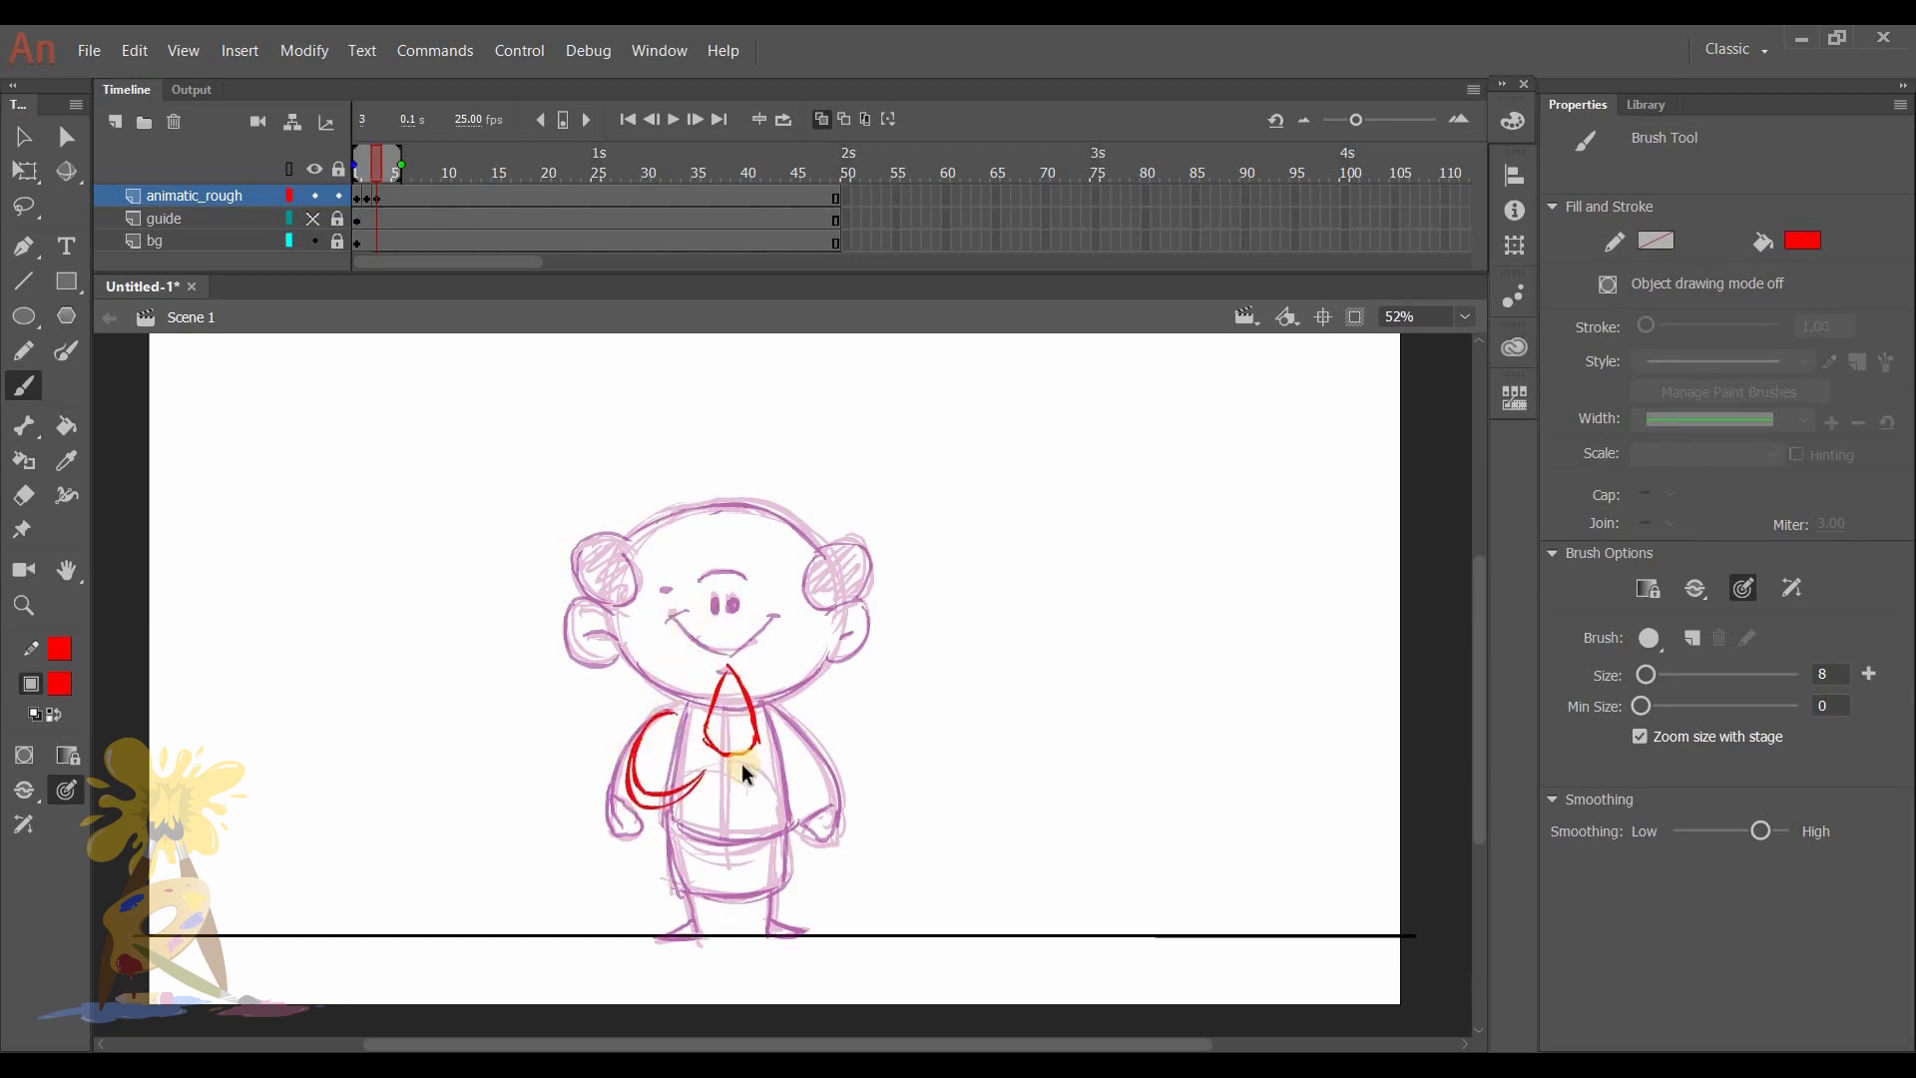
pyautogui.hotkey('ctrl', 'z')
pyautogui.moveTo(671, 708)
pyautogui.mouseDown()
pyautogui.moveTo(716, 746)
pyautogui.moveTo(681, 712)
pyautogui.moveTo(699, 771)
pyautogui.moveTo(771, 744)
pyautogui.moveTo(771, 705)
pyautogui.moveTo(752, 756)
pyautogui.mouseUp()
pyautogui.moveTo(776, 703)
pyautogui.mouseDown()
pyautogui.moveTo(754, 758)
pyautogui.moveTo(804, 741)
pyautogui.moveTo(775, 704)
pyautogui.moveTo(752, 752)
pyautogui.mouseUp()
# - Outline the character's head slightly lower on frame 3, erasing stray strokes on its left side and closing the contour
pyautogui.moveTo(601, 595)
pyautogui.mouseDown()
pyautogui.moveTo(647, 707)
pyautogui.moveTo(644, 680)
pyautogui.moveTo(667, 715)
pyautogui.mouseUp()
pyautogui.moveTo(611, 647)
pyautogui.mouseDown()
pyautogui.moveTo(631, 698)
pyautogui.moveTo(659, 546)
pyautogui.moveTo(764, 543)
pyautogui.moveTo(831, 677)
pyautogui.mouseUp()
pyautogui.press('e')
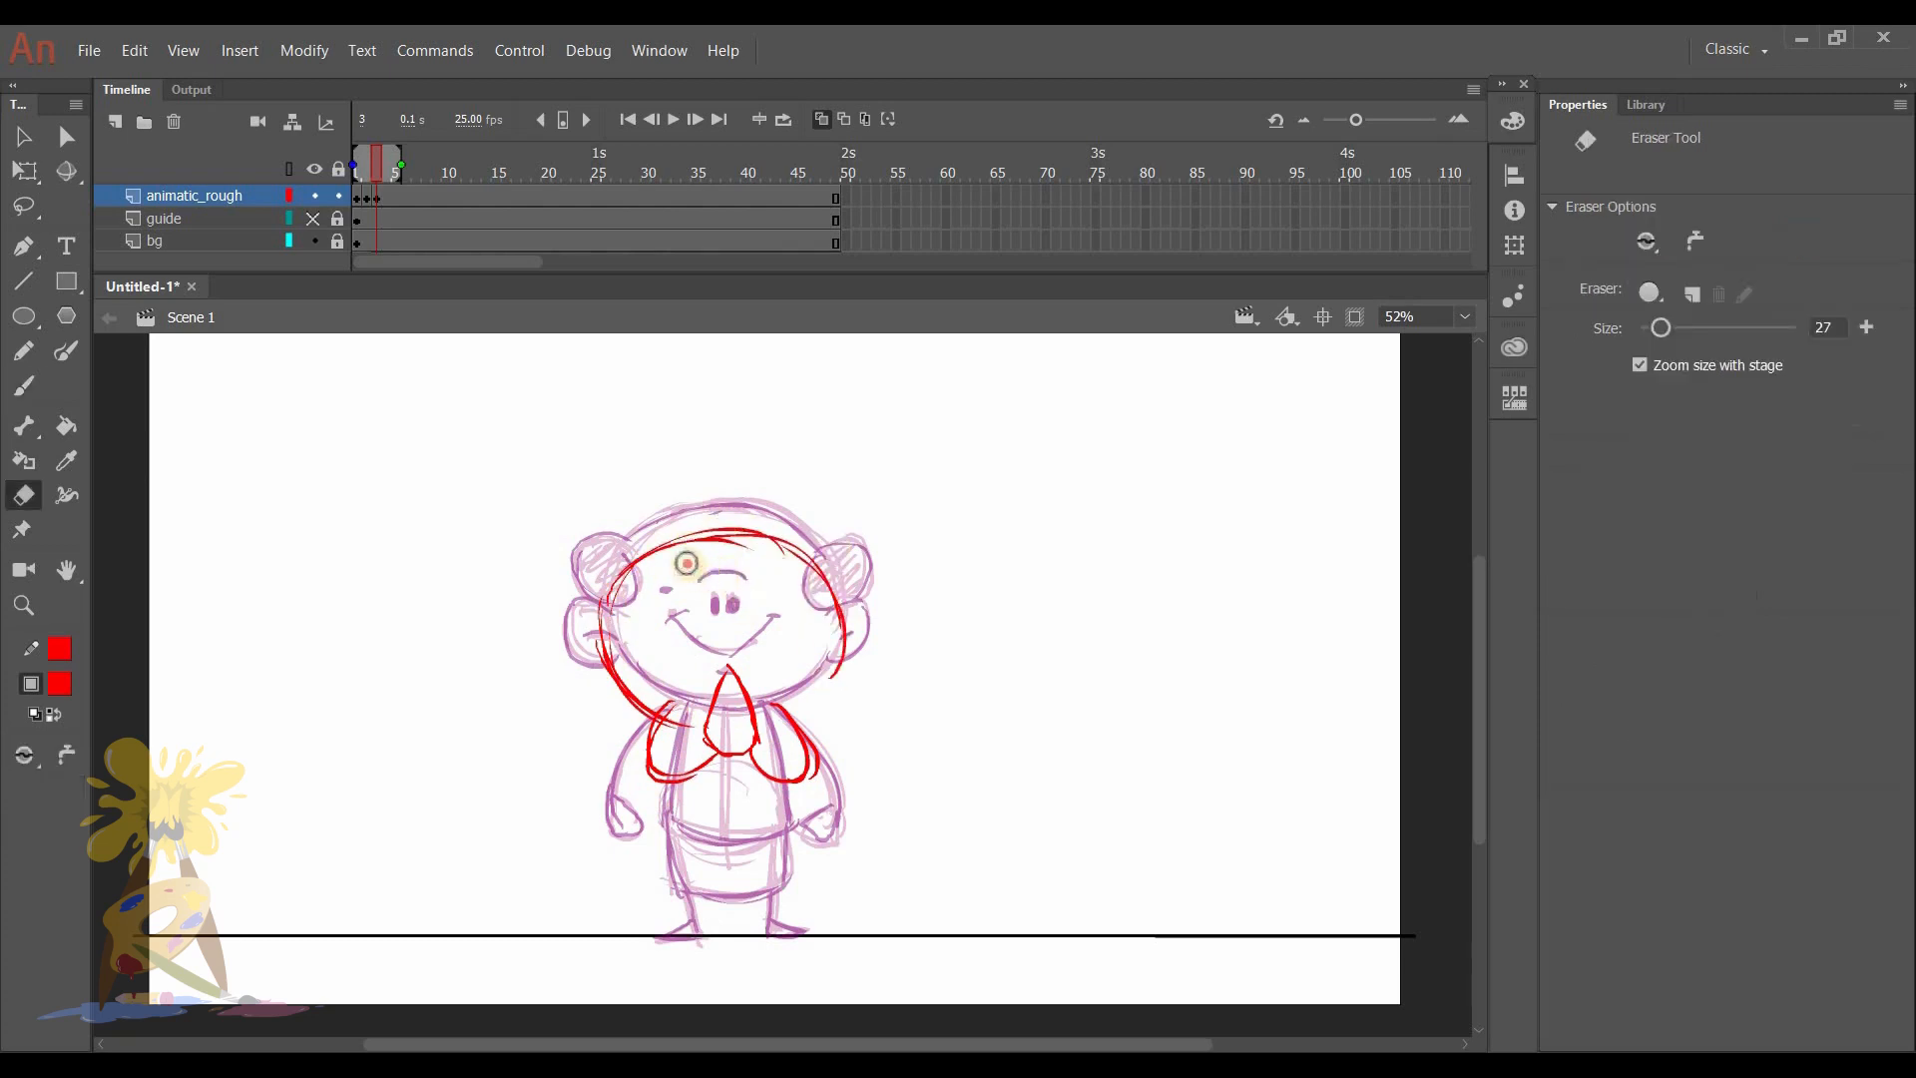
pyautogui.moveTo(582, 591)
pyautogui.mouseDown()
pyautogui.moveTo(621, 601)
pyautogui.moveTo(596, 672)
pyautogui.moveTo(674, 701)
pyautogui.moveTo(642, 690)
pyautogui.moveTo(636, 594)
pyautogui.moveTo(671, 561)
pyautogui.mouseUp()
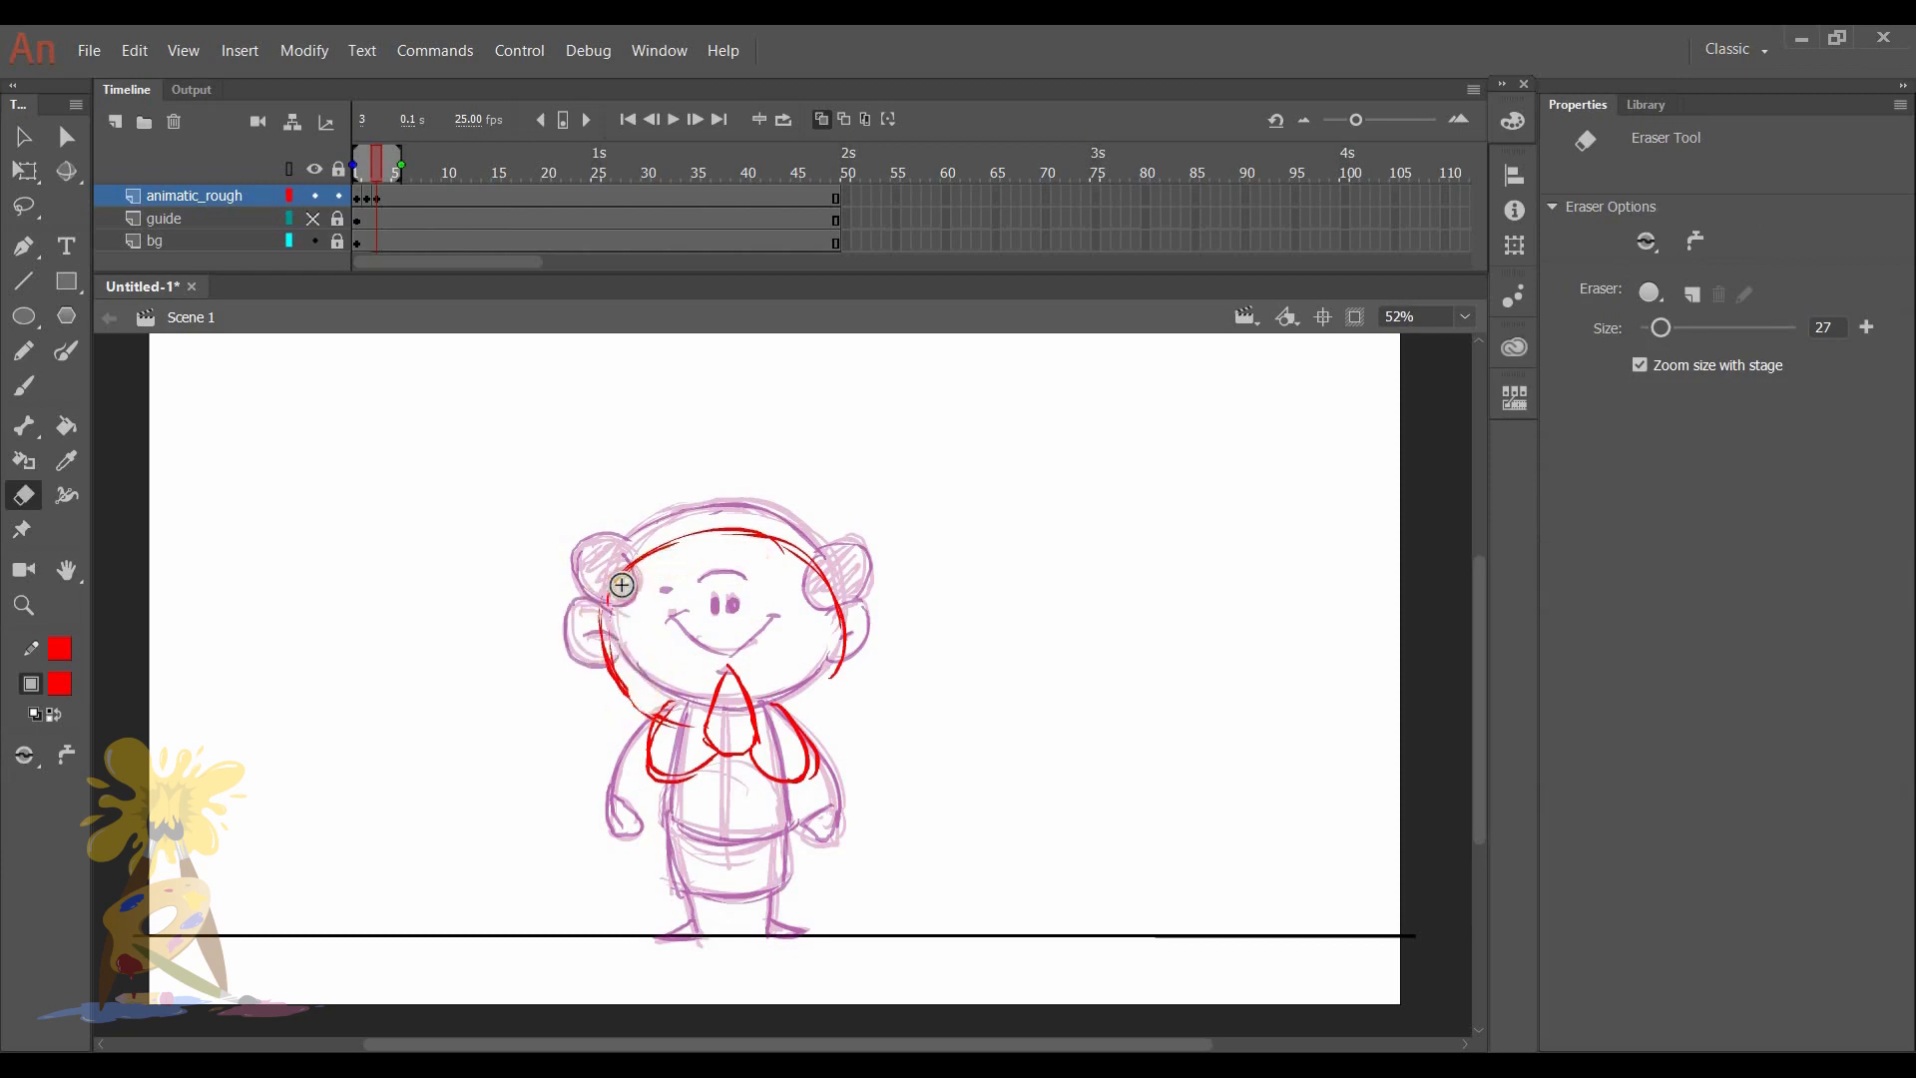
pyautogui.press('b')
pyautogui.moveTo(811, 569)
pyautogui.mouseDown()
pyautogui.moveTo(828, 651)
pyautogui.moveTo(820, 701)
pyautogui.mouseUp()
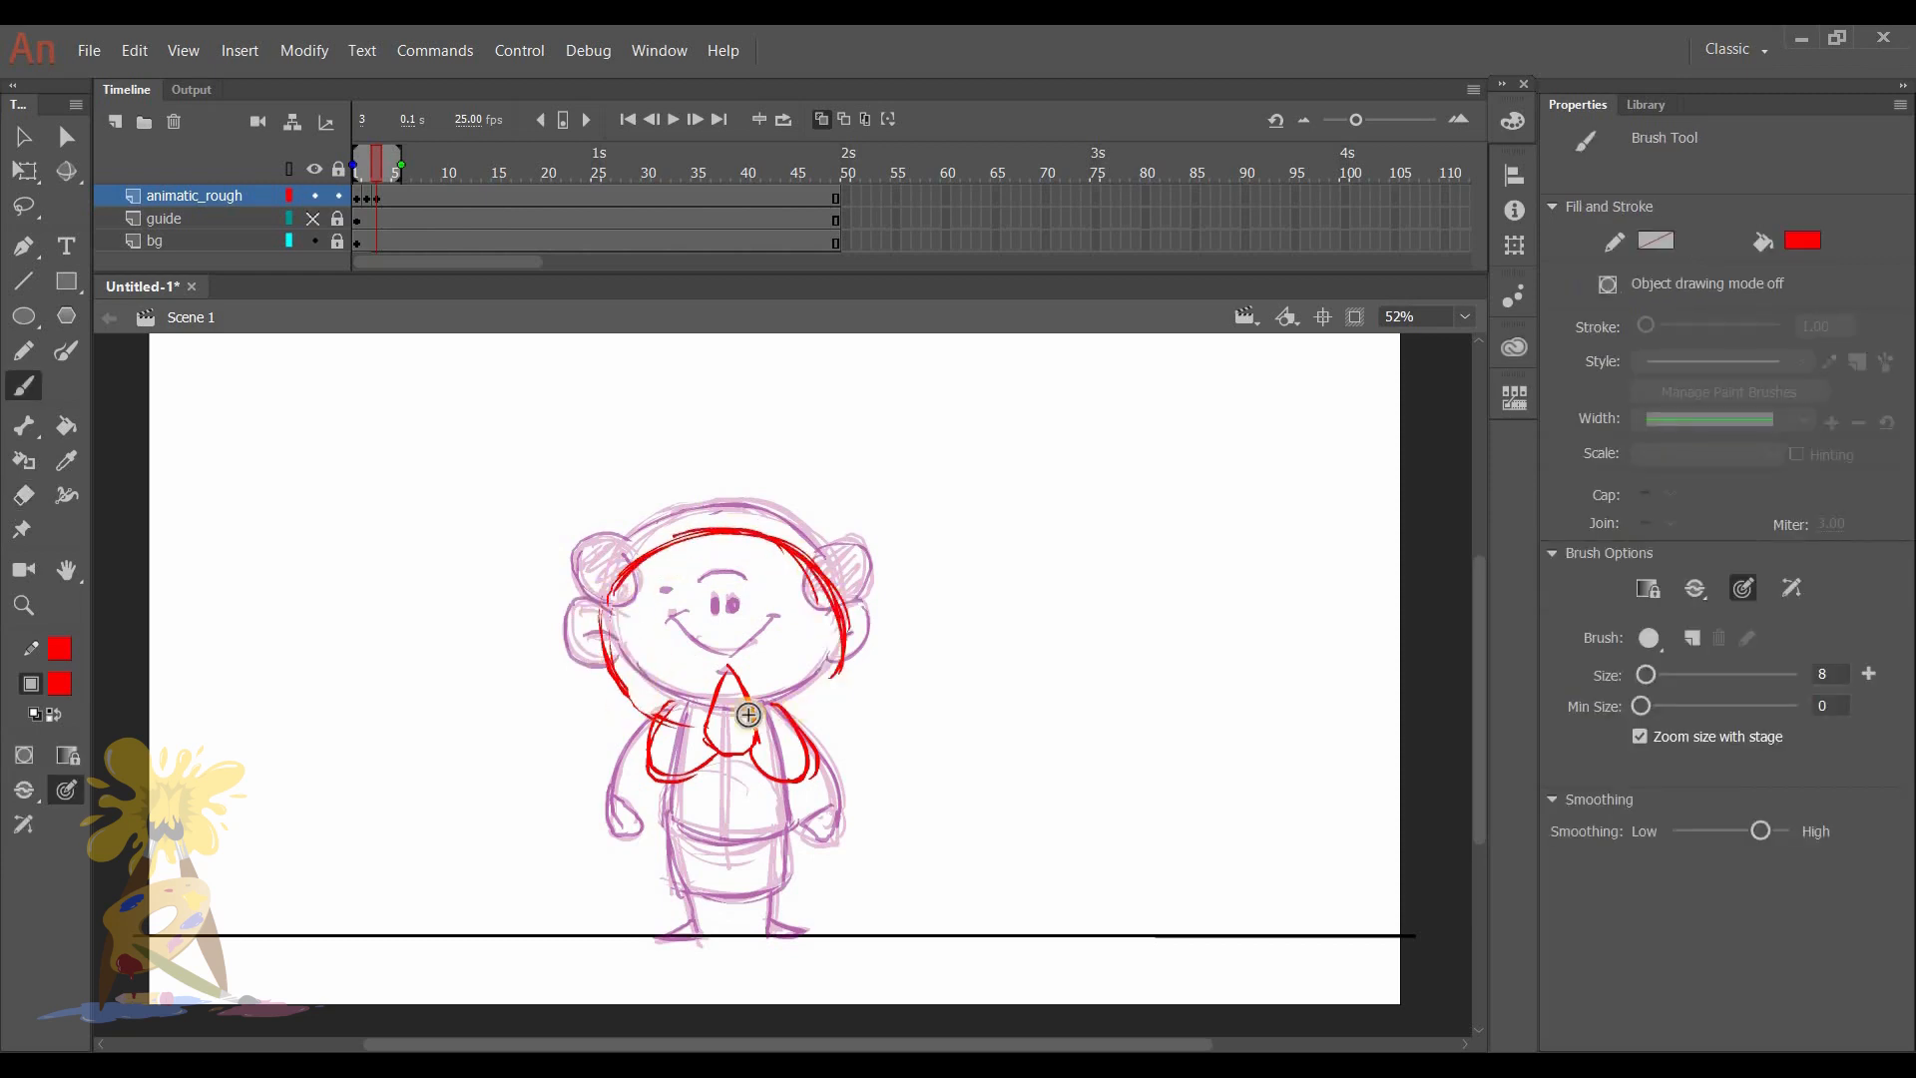
pyautogui.moveTo(600, 627)
pyautogui.mouseDown()
pyautogui.moveTo(717, 723)
pyautogui.moveTo(814, 705)
pyautogui.moveTo(760, 724)
pyautogui.mouseUp()
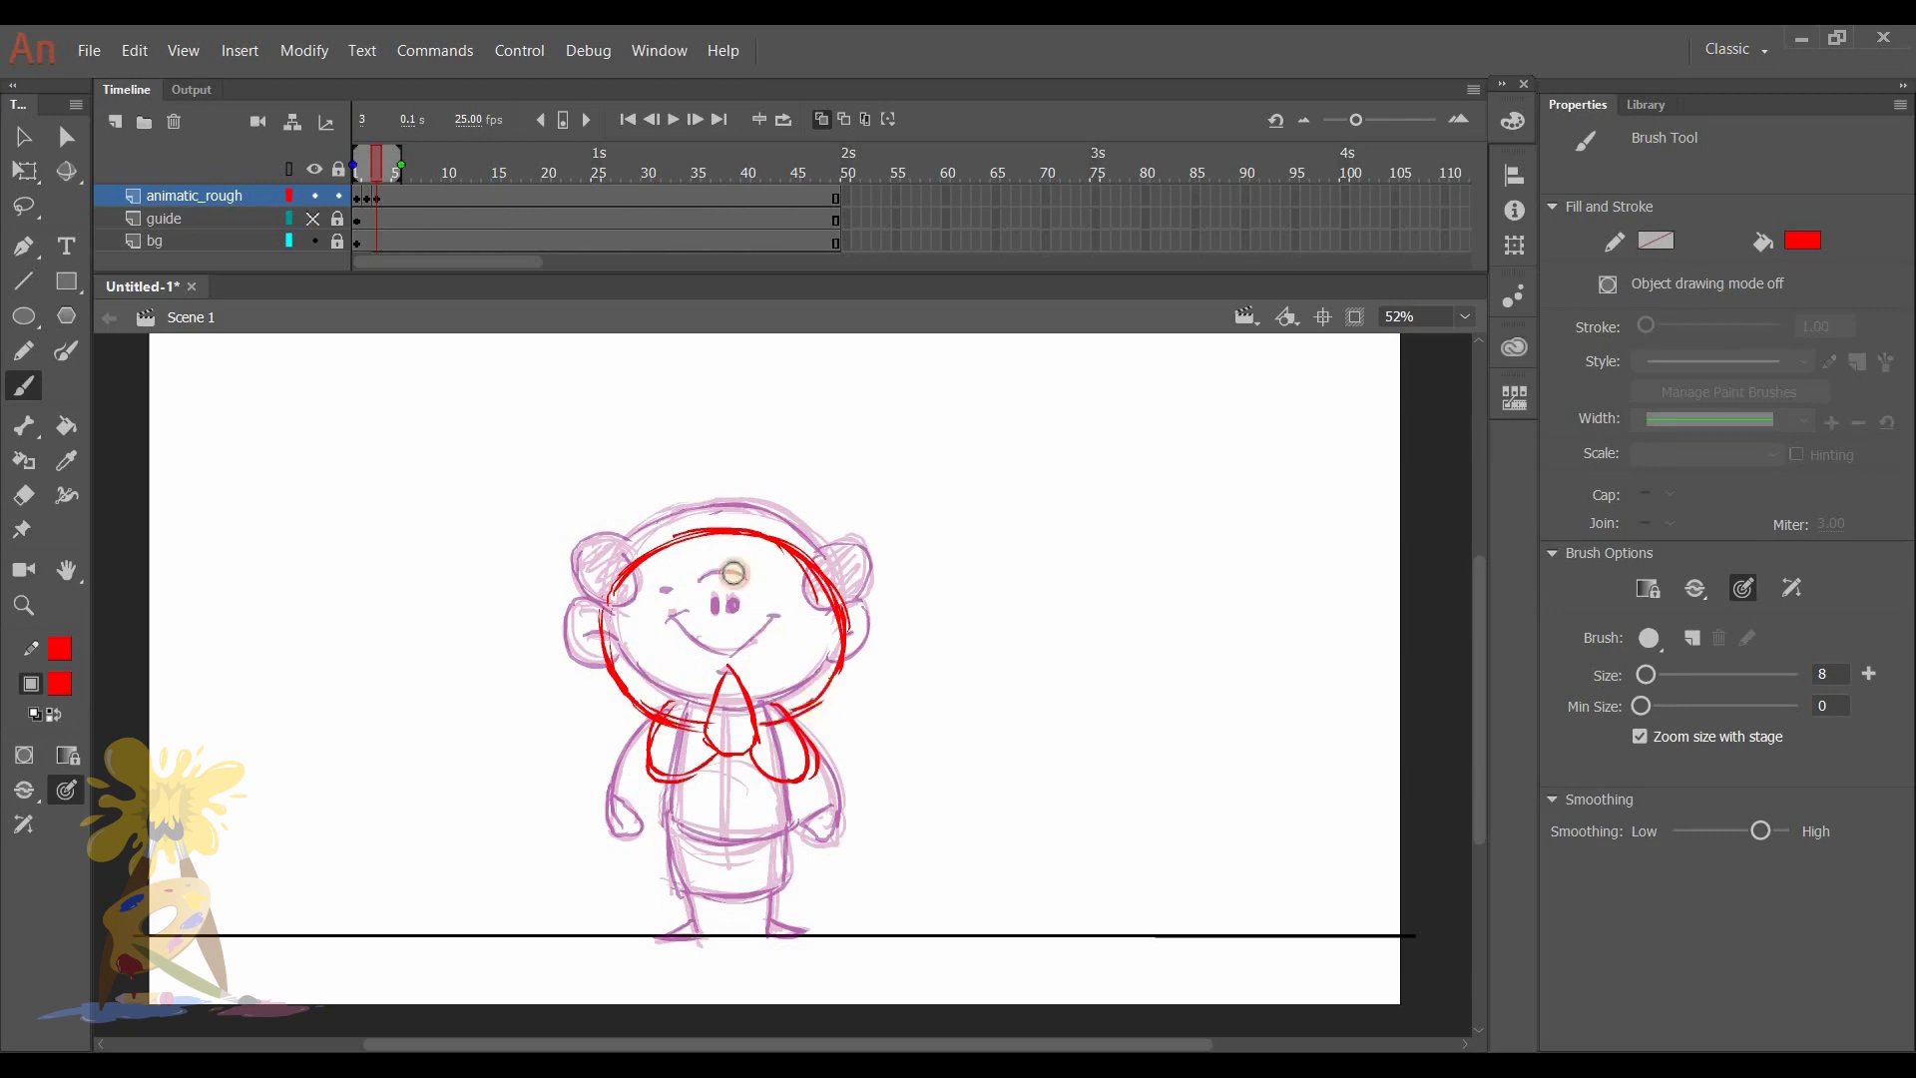
# - Draw the character's face on frame 3 with closed eyes, short eyebrows and a wide smile running behind the joined hands
pyautogui.moveTo(706, 655); pyautogui.dragTo(735, 659)
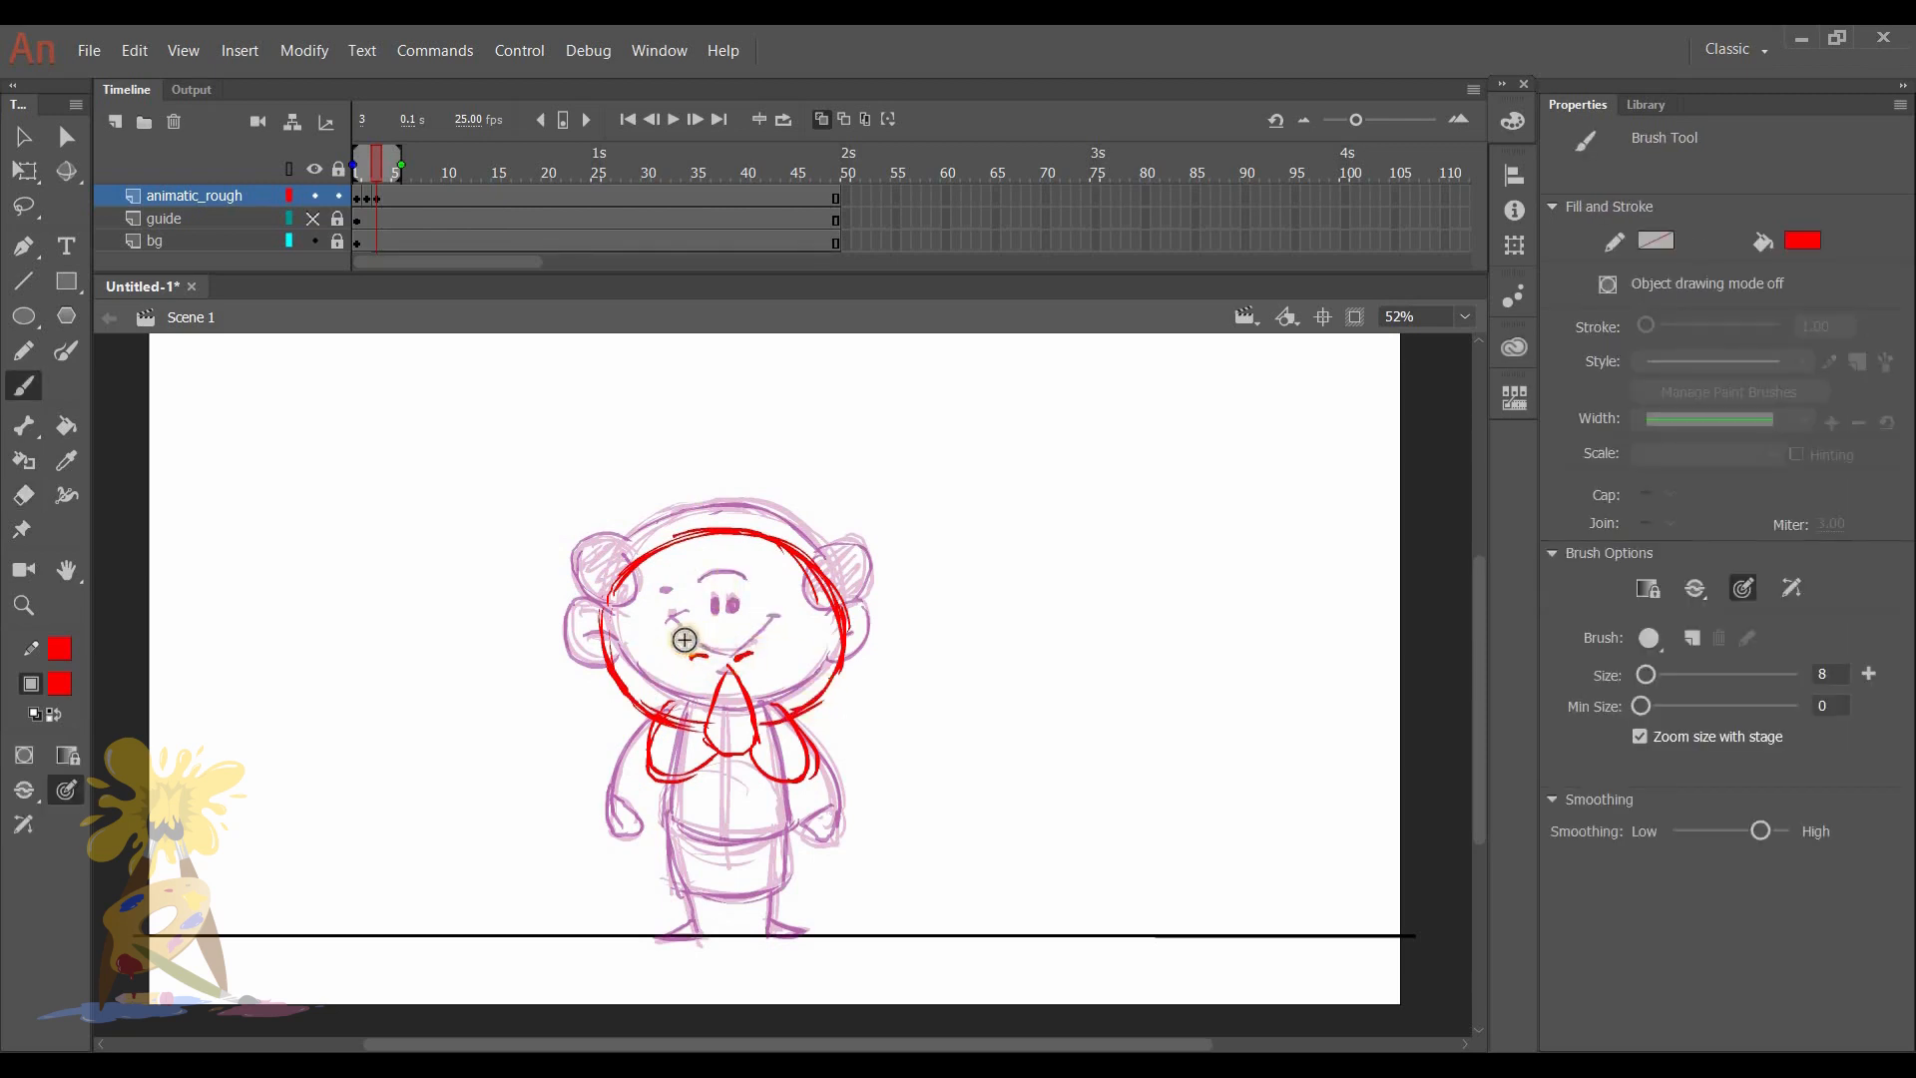
pyautogui.moveTo(743, 634); pyautogui.dragTo(655, 644)
pyautogui.moveTo(666, 657)
pyautogui.mouseDown()
pyautogui.moveTo(713, 696)
pyautogui.moveTo(789, 656)
pyautogui.mouseUp()
pyautogui.moveTo(647, 621); pyautogui.dragTo(653, 628)
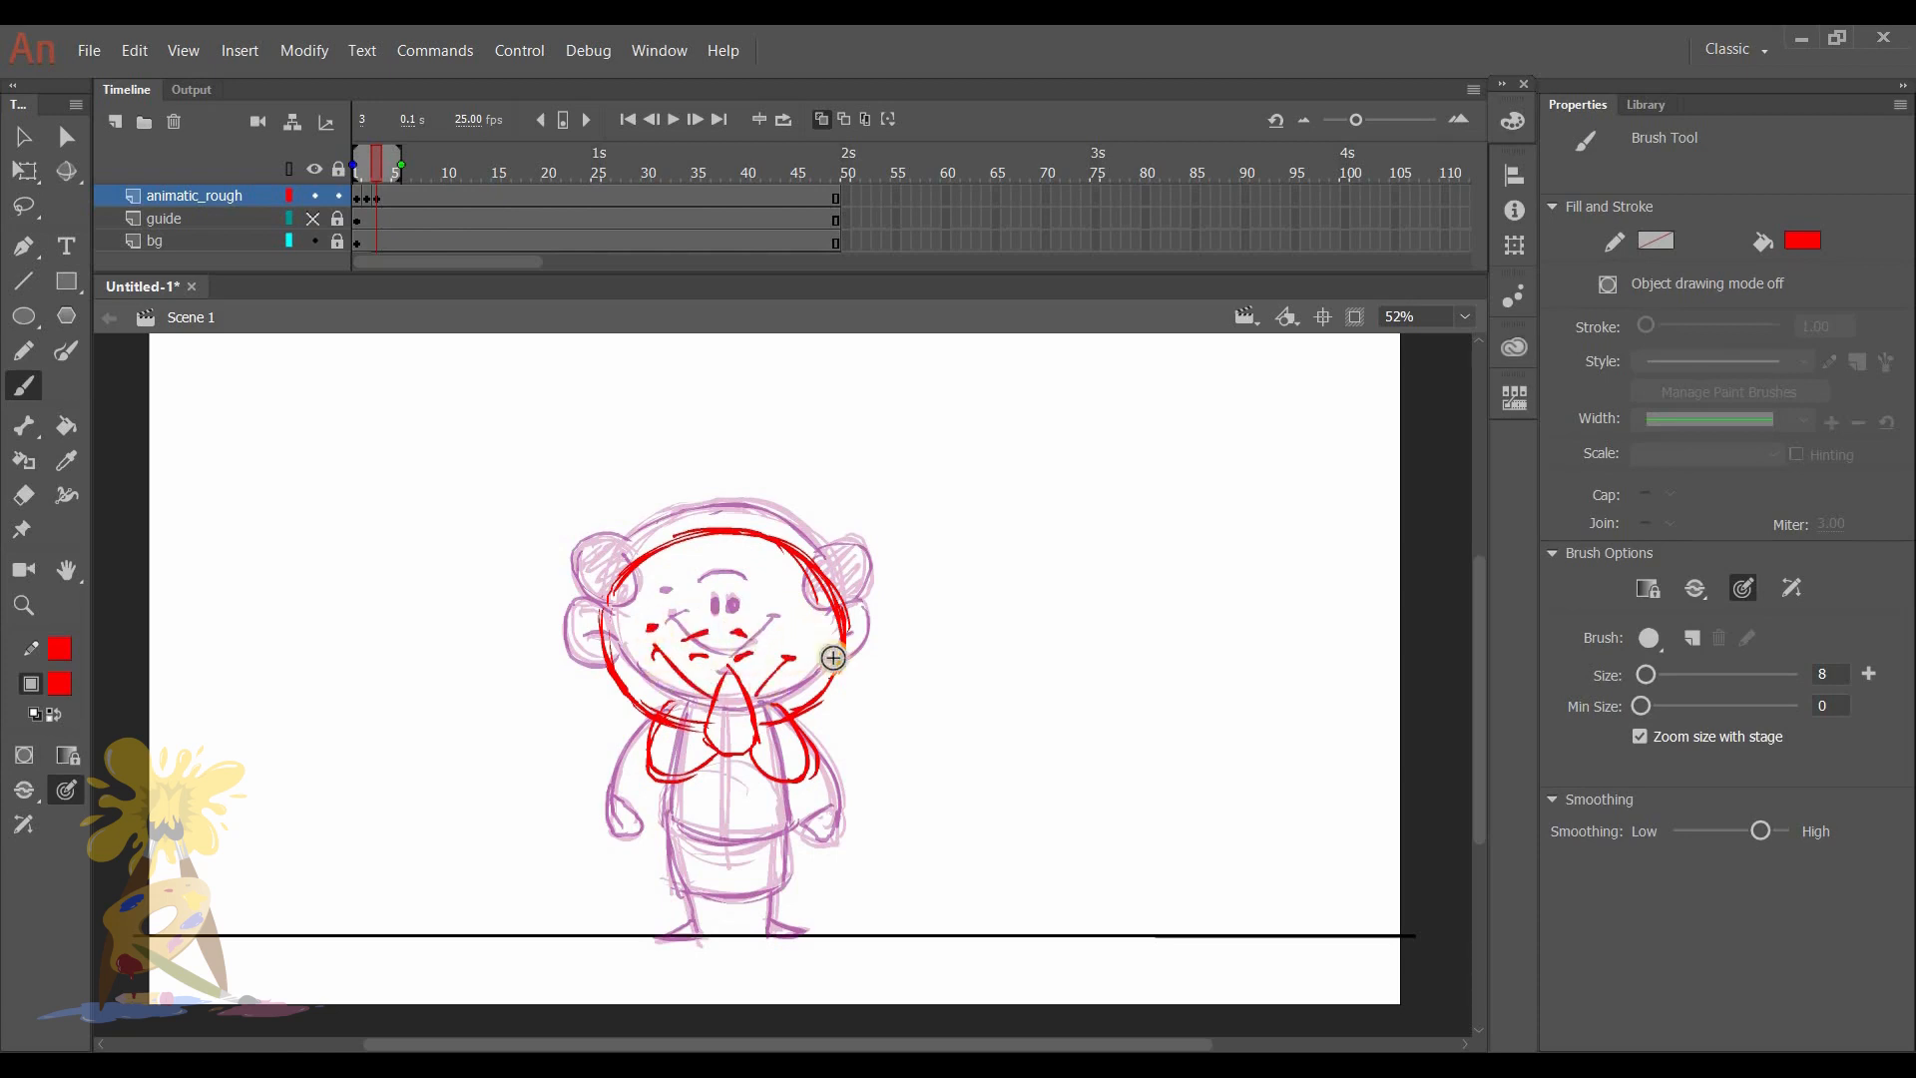
pyautogui.moveTo(846, 611)
pyautogui.mouseDown()
pyautogui.moveTo(872, 662)
pyautogui.moveTo(848, 684)
pyautogui.mouseUp()
pyautogui.moveTo(733, 632); pyautogui.dragTo(746, 636)
# - Draw both ears and the hair tufts lower on the sides of the head on frame 3, erasing stray lines around the ears
pyautogui.press('e')
pyautogui.moveTo(885, 637)
pyautogui.mouseDown()
pyautogui.moveTo(841, 639)
pyautogui.moveTo(861, 627)
pyautogui.moveTo(838, 684)
pyautogui.mouseUp()
pyautogui.press('b')
pyautogui.press('e')
pyautogui.press('b')
pyautogui.moveTo(589, 612); pyautogui.dragTo(597, 682)
pyautogui.press('e')
pyautogui.moveTo(856, 648); pyautogui.dragTo(827, 692)
pyautogui.press('b')
pyautogui.press('e')
pyautogui.moveTo(582, 636)
pyautogui.mouseDown()
pyautogui.moveTo(608, 669)
pyautogui.moveTo(571, 670)
pyautogui.moveTo(605, 688)
pyautogui.mouseUp()
pyautogui.press('b')
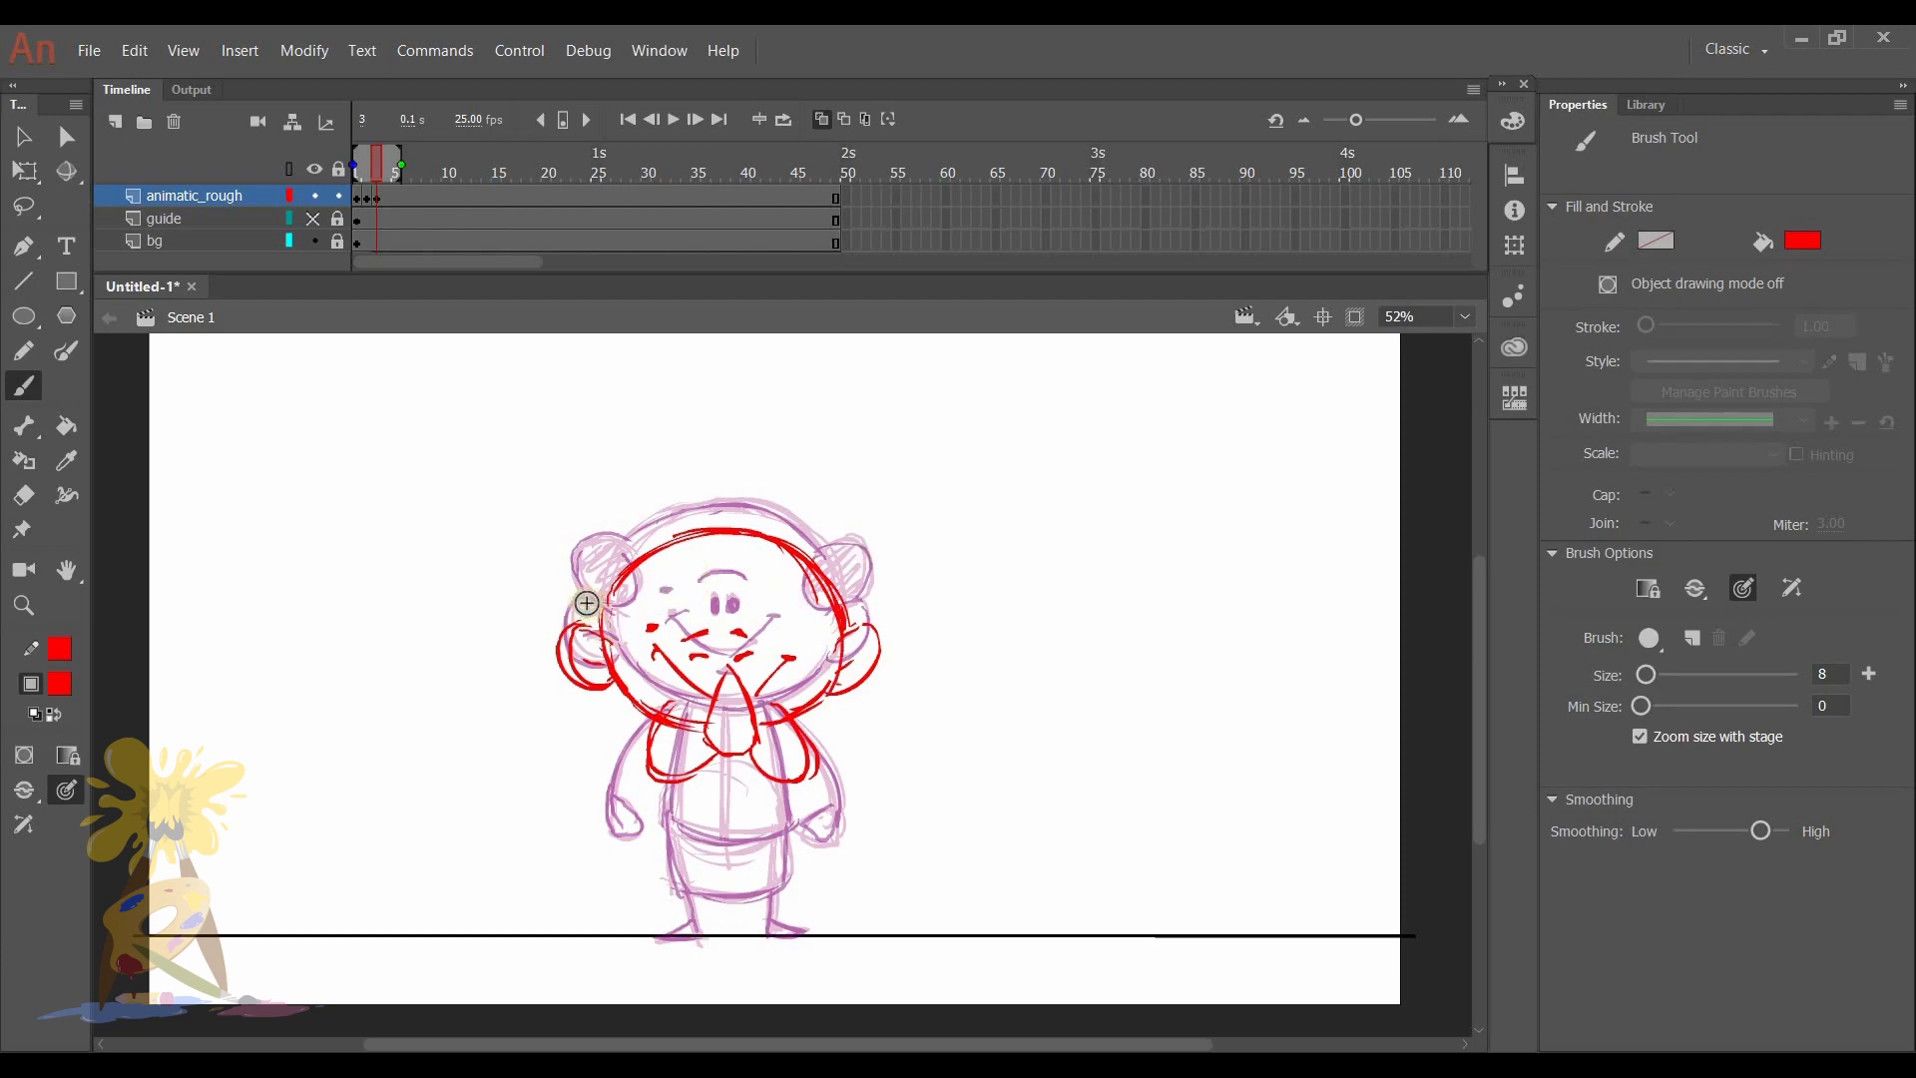
pyautogui.moveTo(589, 578)
pyautogui.mouseDown()
pyautogui.moveTo(623, 634)
pyautogui.moveTo(641, 612)
pyautogui.mouseUp()
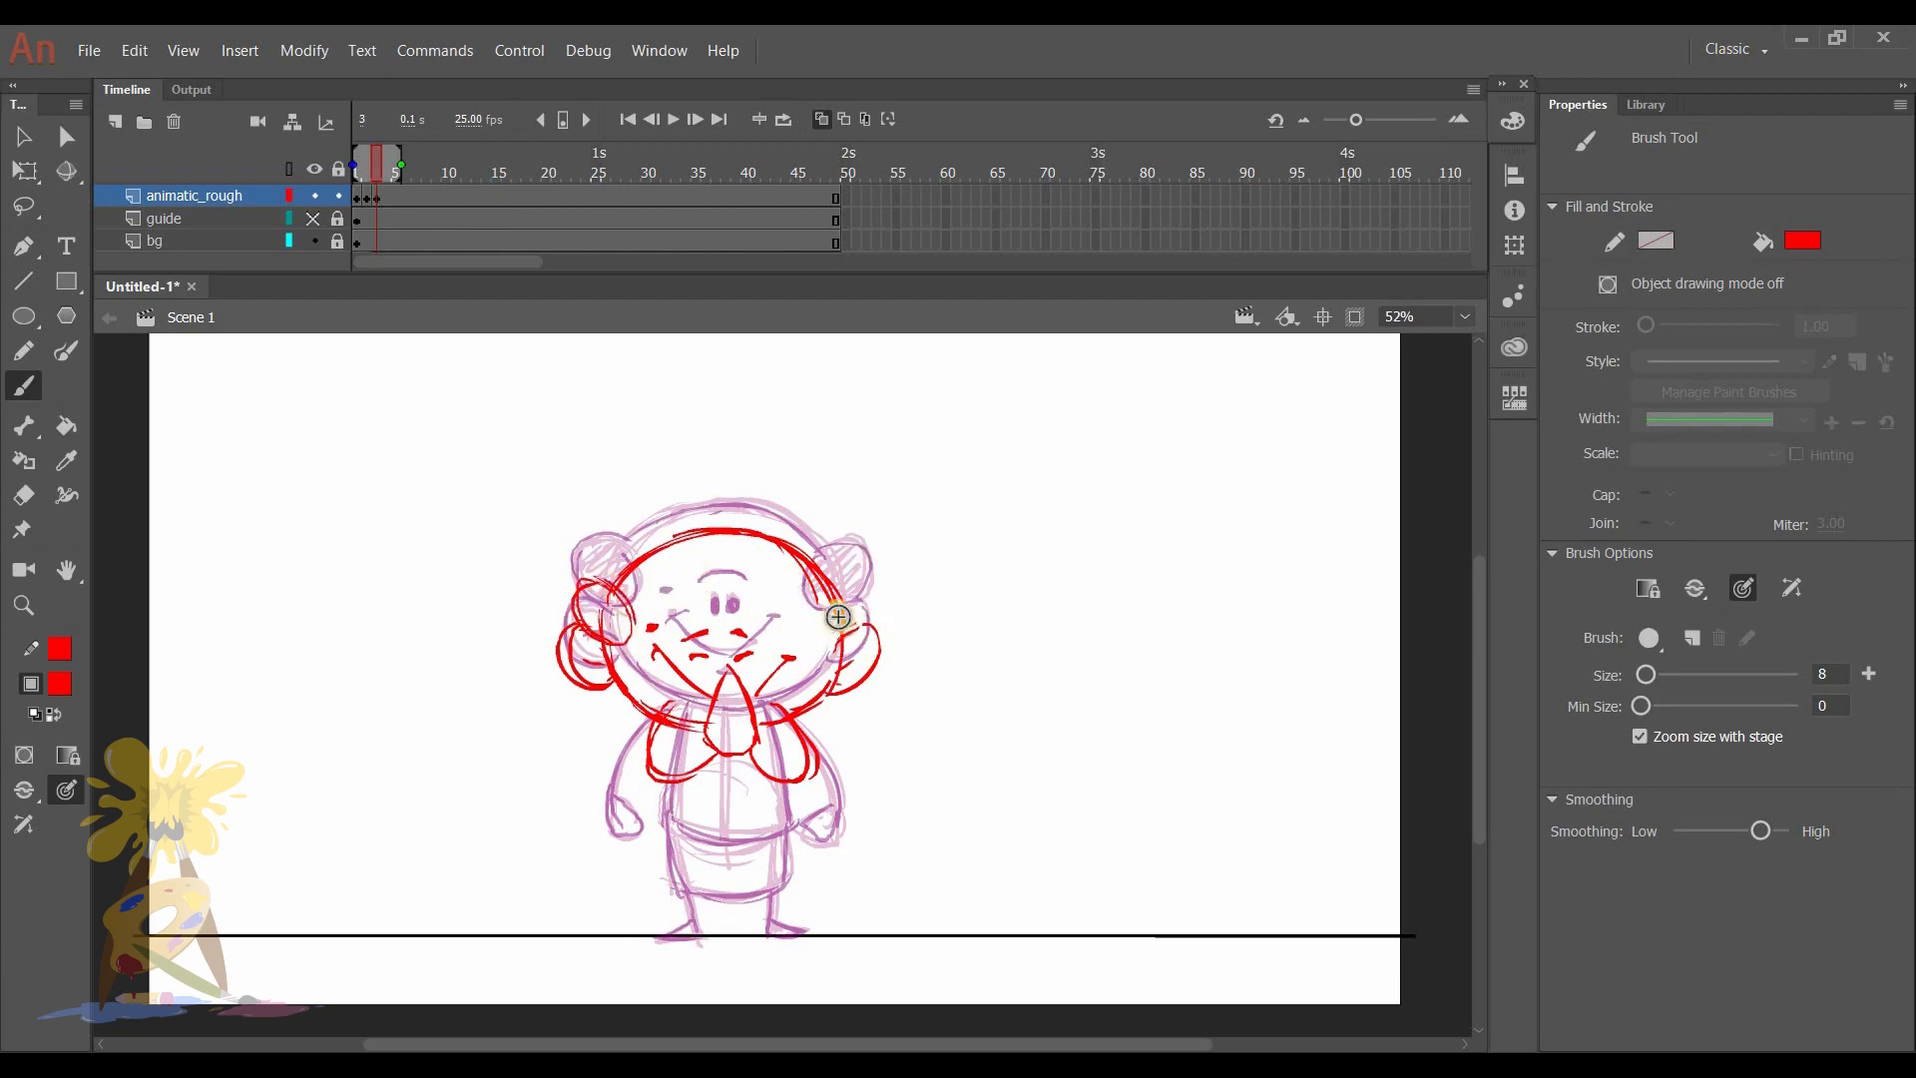
pyautogui.moveTo(864, 581)
pyautogui.mouseDown()
pyautogui.moveTo(816, 598)
pyautogui.moveTo(843, 639)
pyautogui.mouseUp()
# - Draw the torso, belly line, garment hem, legs and feet on frame 3 and clean up the lines around the arms
pyautogui.moveTo(659, 826)
pyautogui.mouseDown()
pyautogui.moveTo(669, 766)
pyautogui.moveTo(717, 841)
pyautogui.moveTo(756, 846)
pyautogui.moveTo(781, 784)
pyautogui.moveTo(682, 838)
pyautogui.moveTo(681, 897)
pyautogui.moveTo(773, 886)
pyautogui.moveTo(706, 914)
pyautogui.moveTo(736, 902)
pyautogui.moveTo(683, 901)
pyautogui.moveTo(705, 928)
pyautogui.moveTo(776, 927)
pyautogui.mouseUp()
pyautogui.press('e')
pyautogui.press('b')
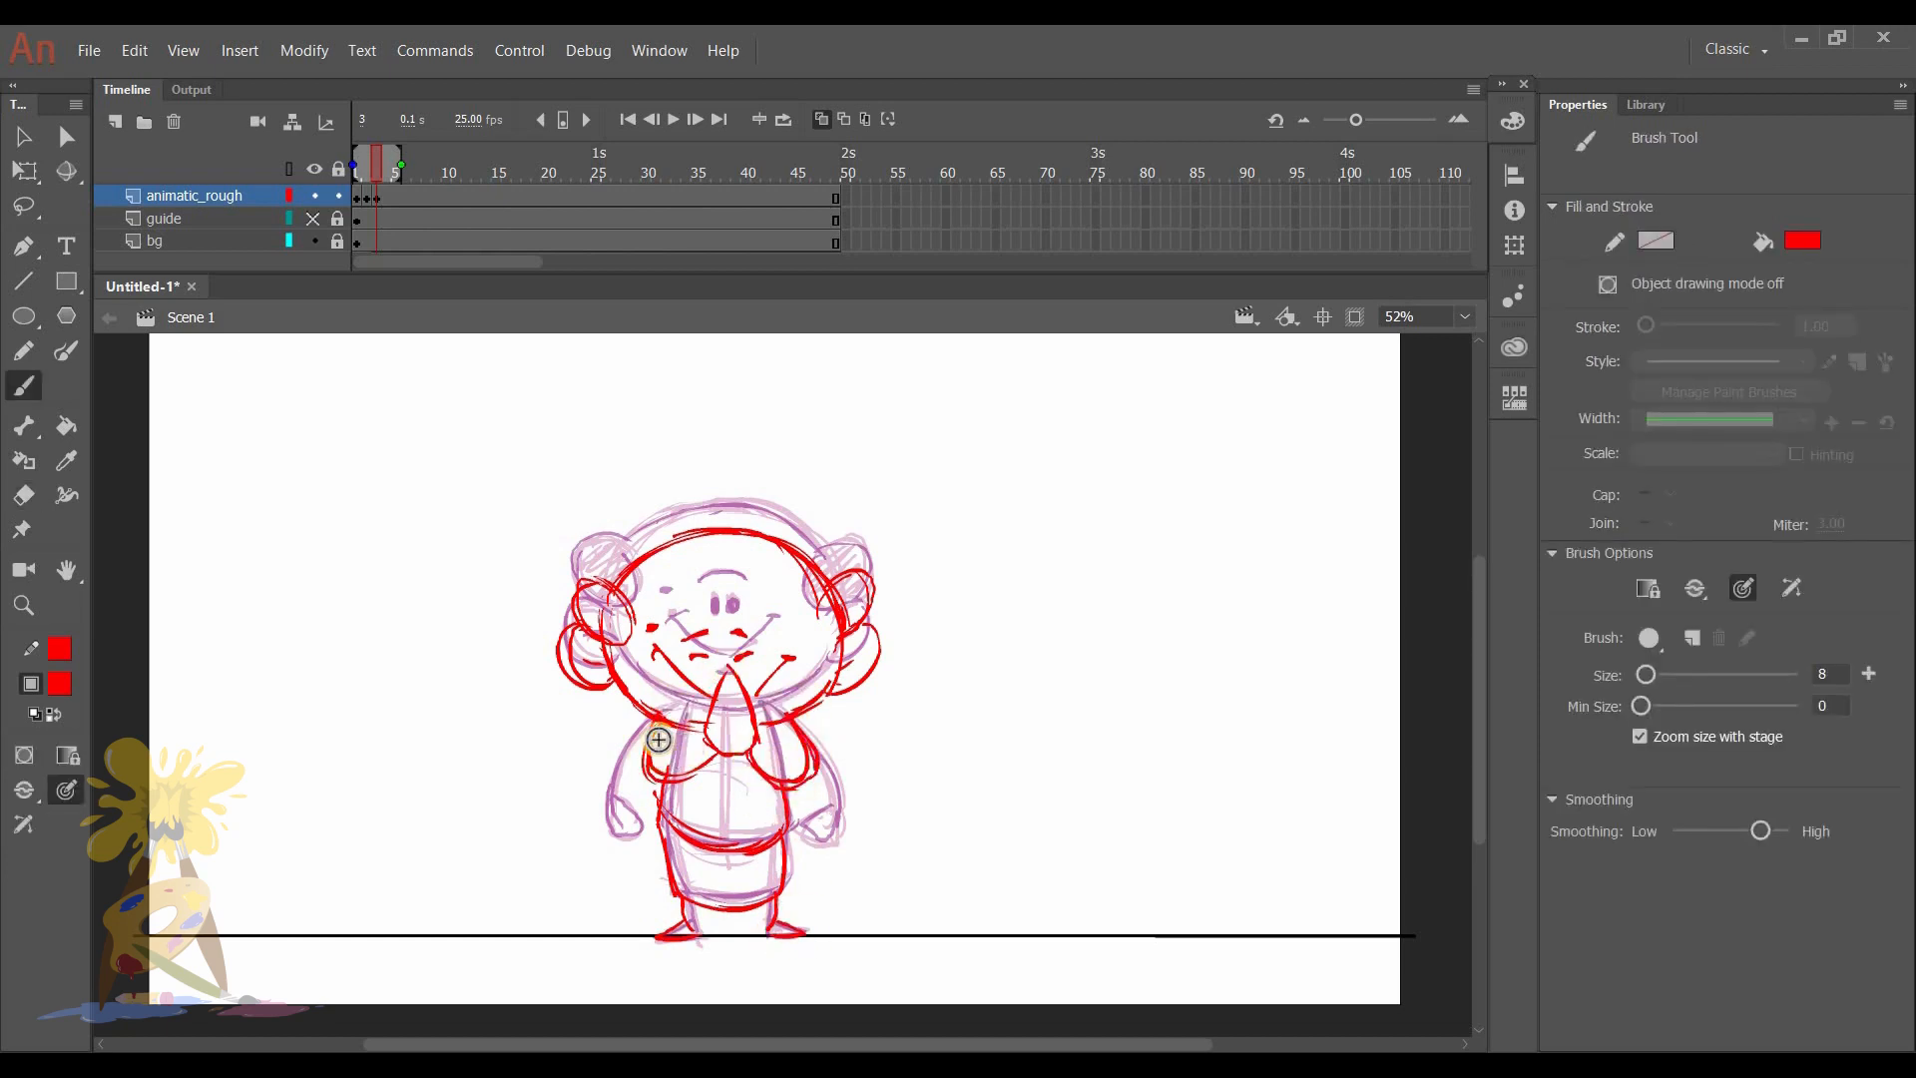
pyautogui.press('e')
pyautogui.press('b')
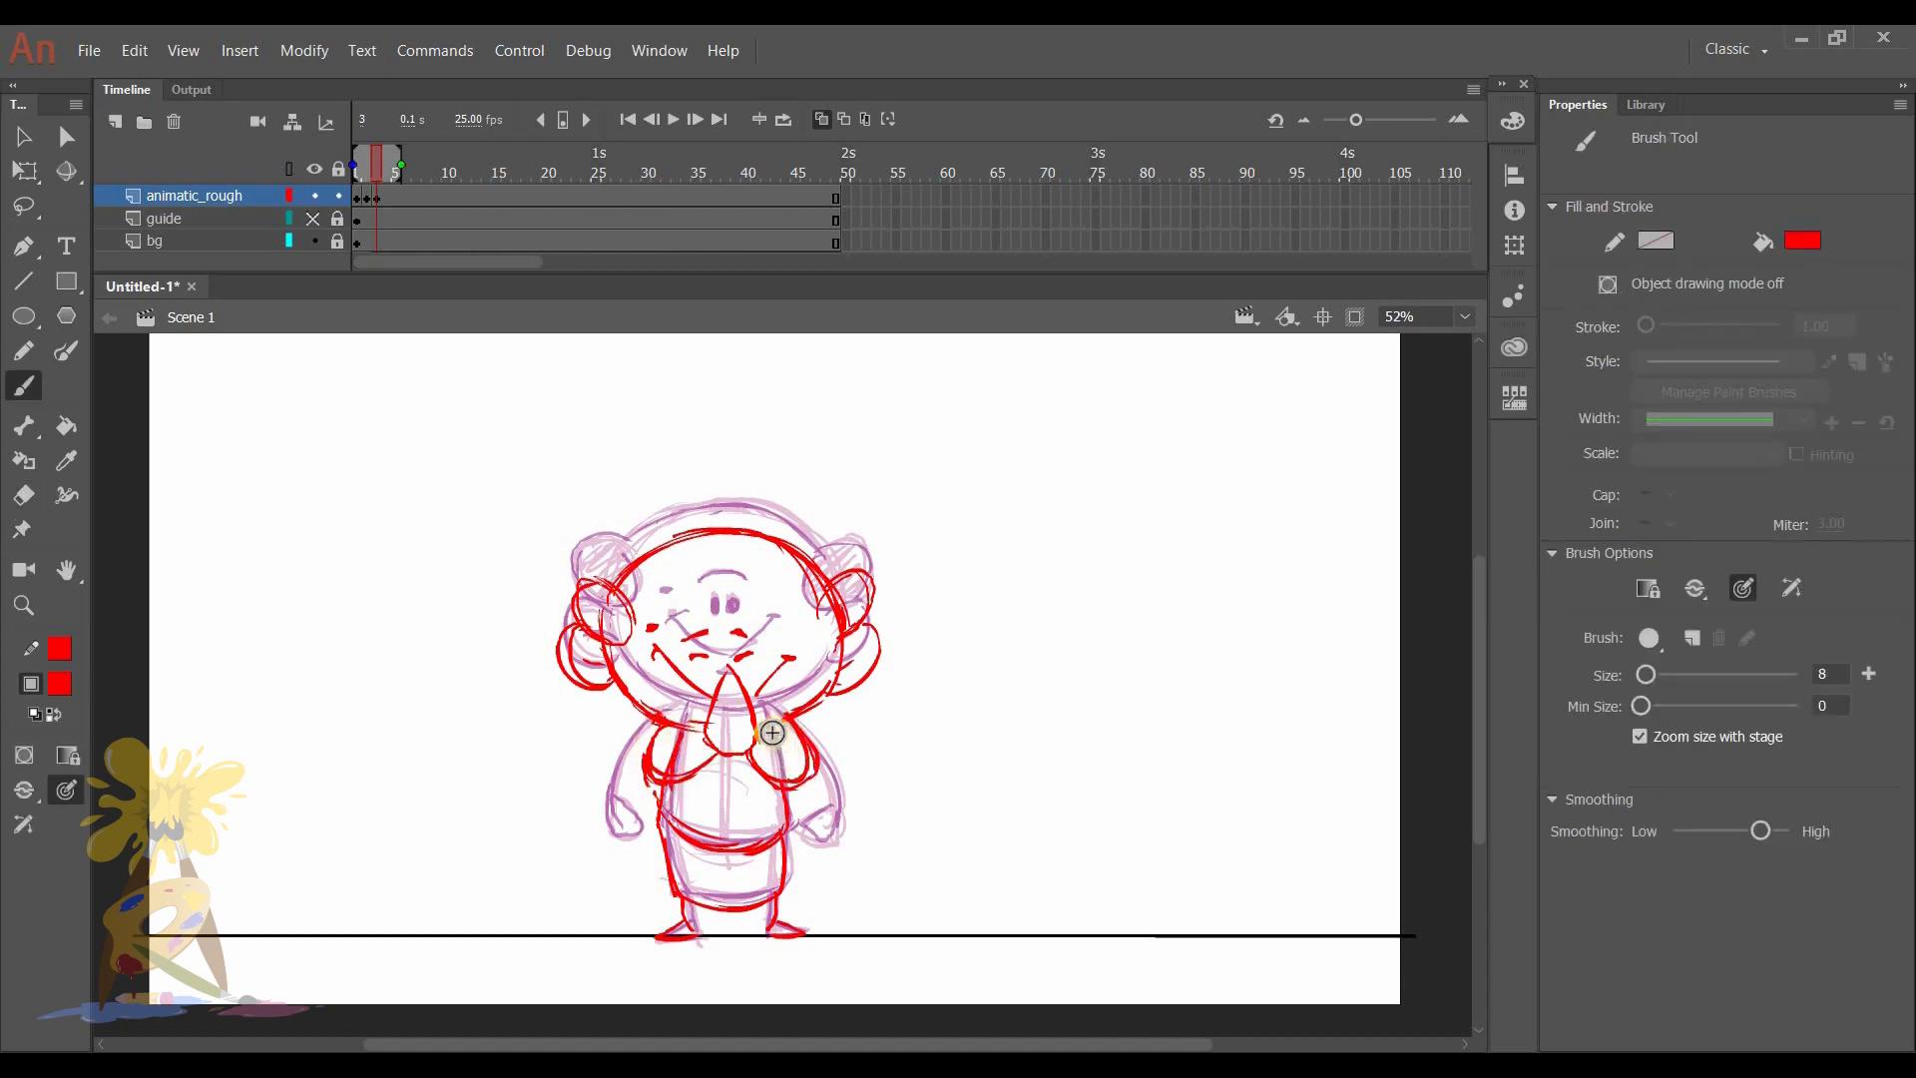
pyautogui.moveTo(791, 654); pyautogui.dragTo(778, 661)
# - Scrub through frames 1 to 3 without onion skinning to compare the standing and hands-together poses
pyautogui.moveTo(370, 159)
pyautogui.mouseDown()
pyautogui.moveTo(349, 159)
pyautogui.moveTo(385, 156)
pyautogui.moveTo(345, 154)
pyautogui.moveTo(365, 154)
pyautogui.mouseUp()
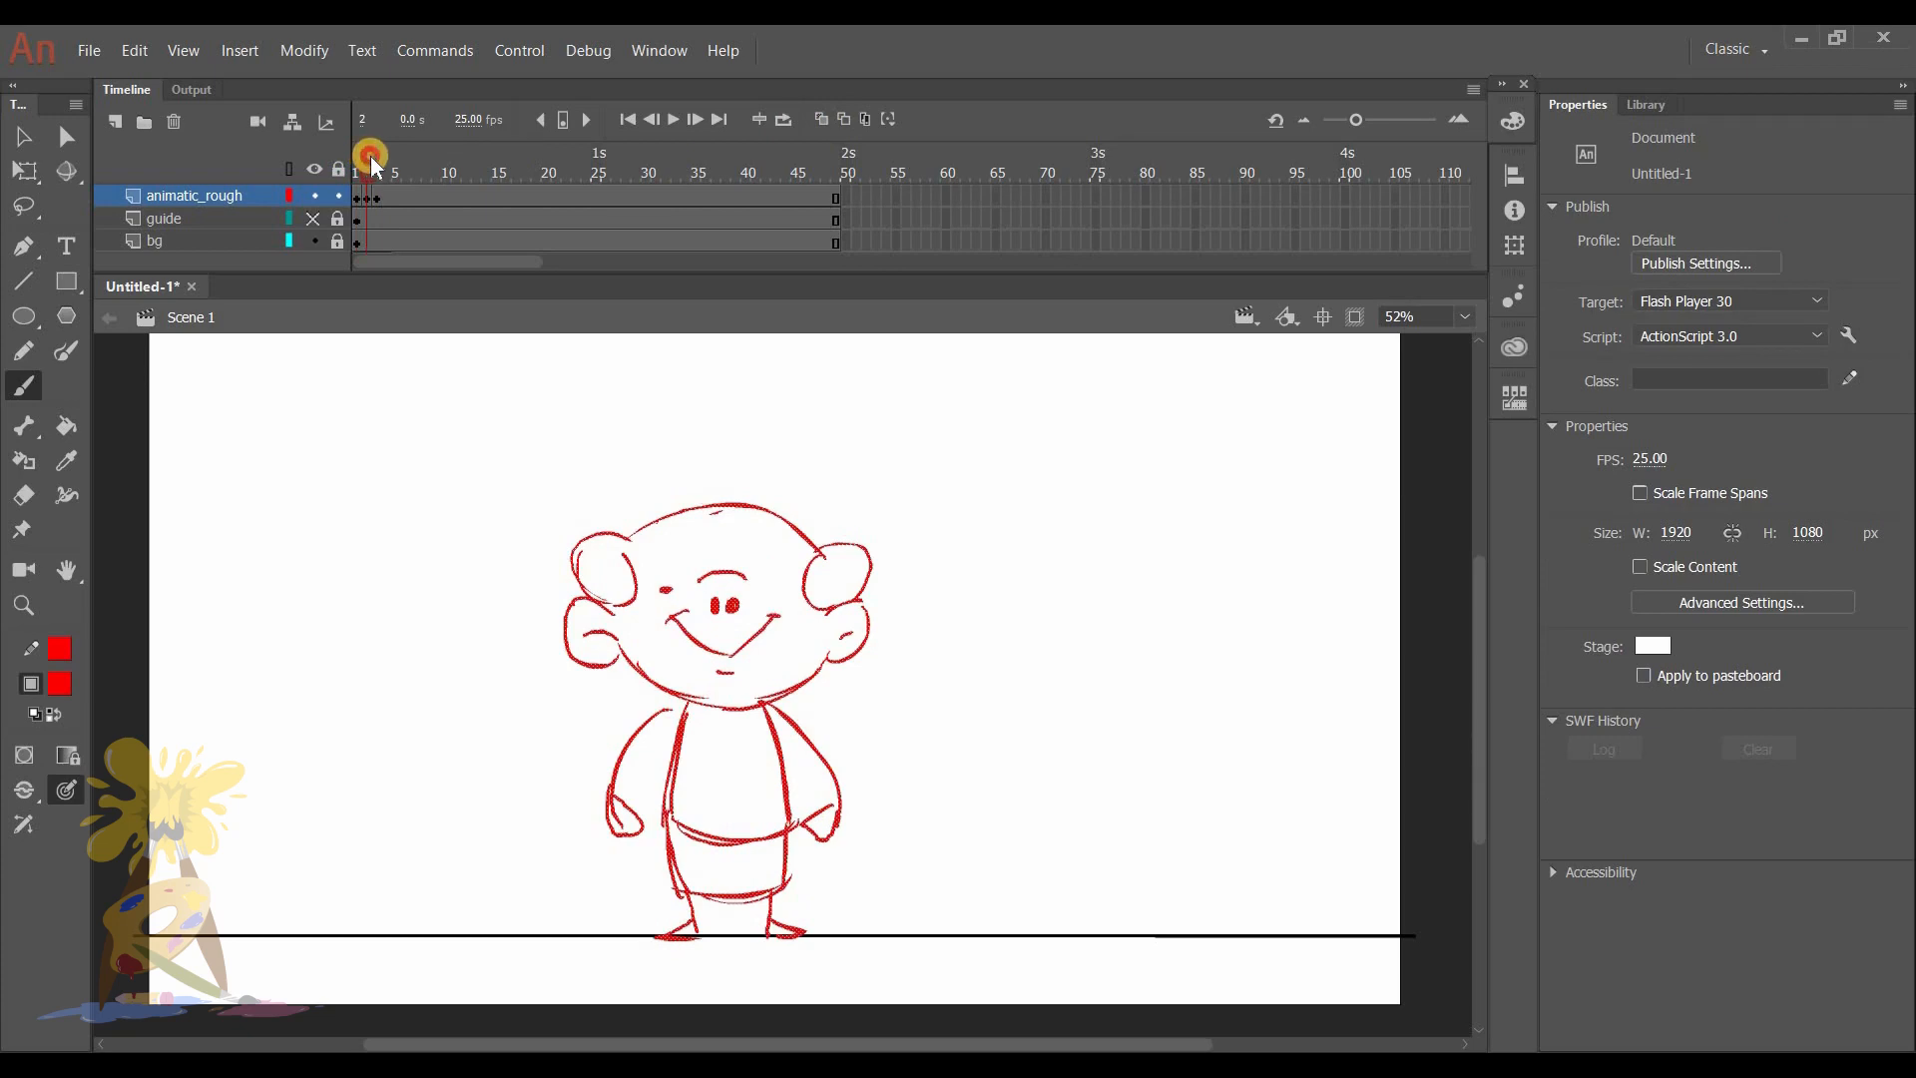
pyautogui.moveTo(356, 160)
pyautogui.mouseDown()
pyautogui.moveTo(372, 161)
pyautogui.moveTo(348, 159)
pyautogui.mouseUp()
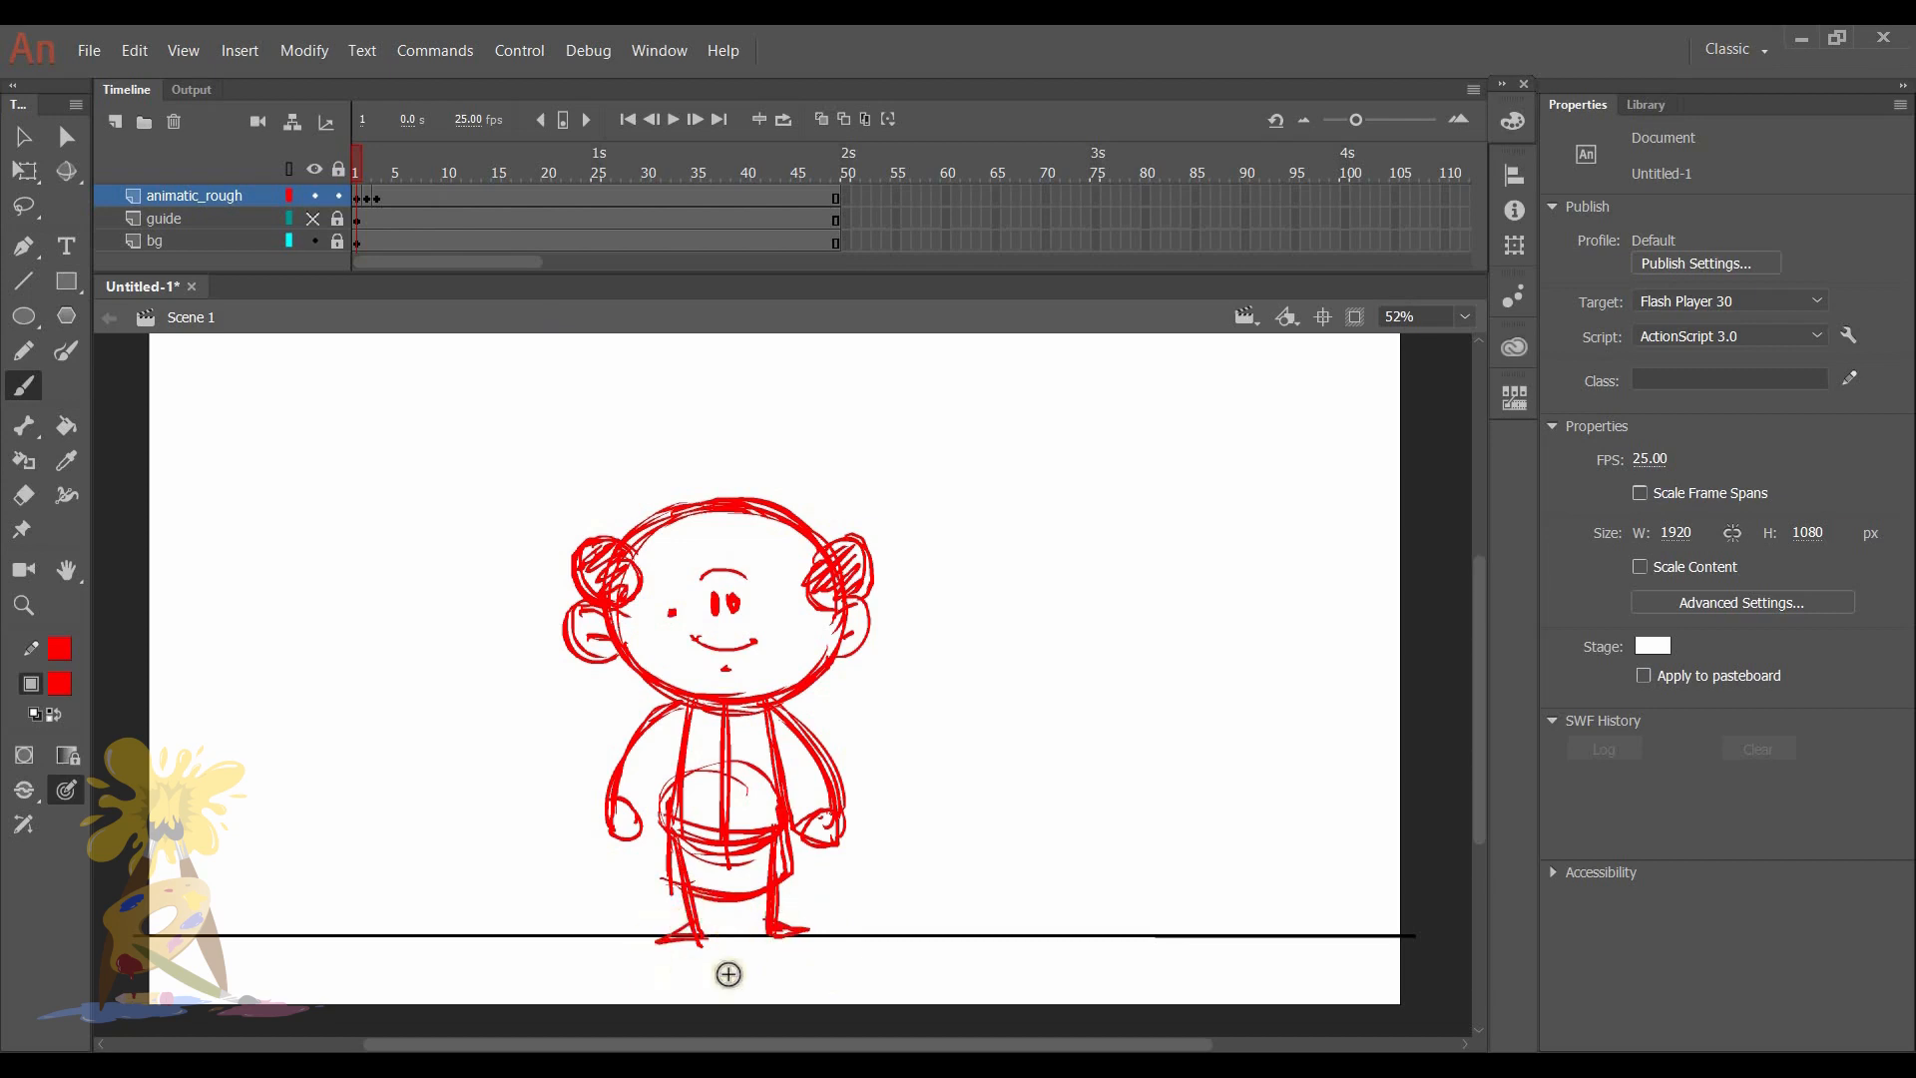
pyautogui.click(359, 159)
pyautogui.moveTo(377, 163); pyautogui.dragTo(381, 152)
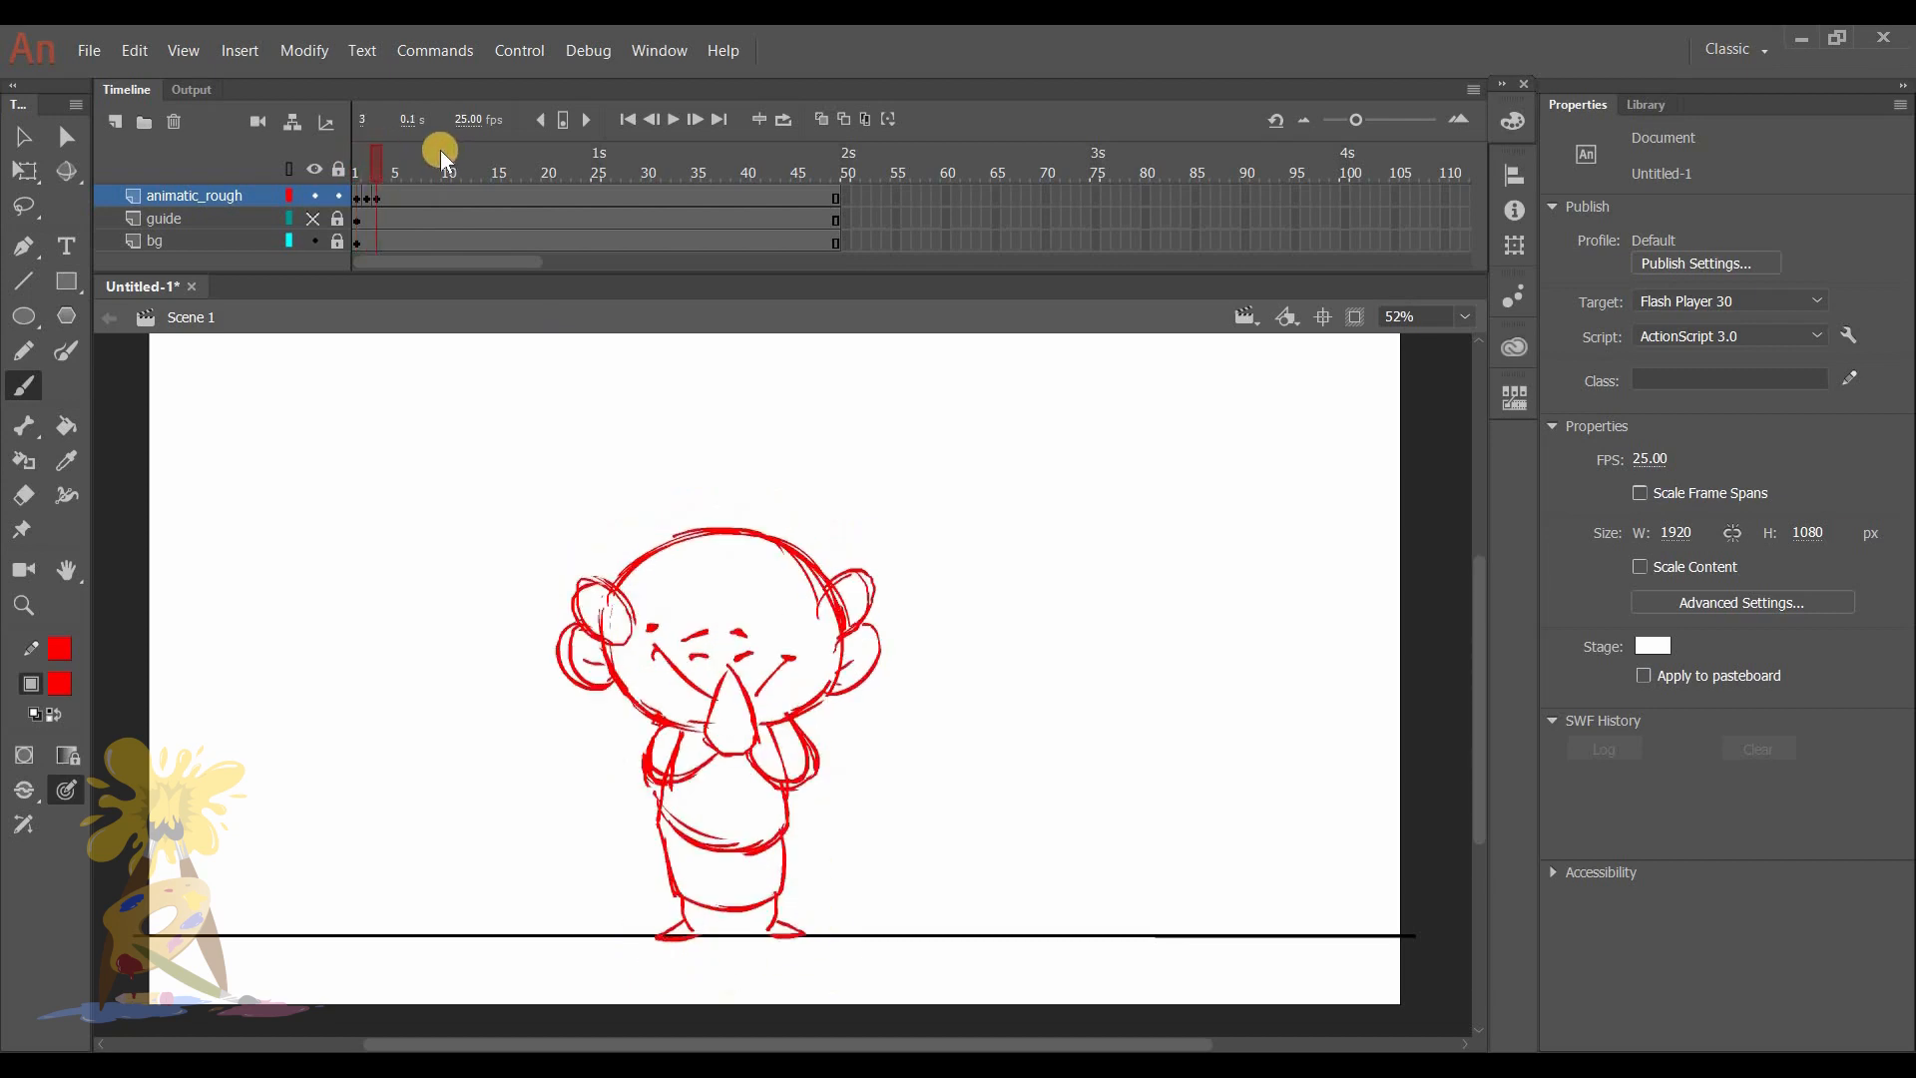
pyautogui.click(345, 171)
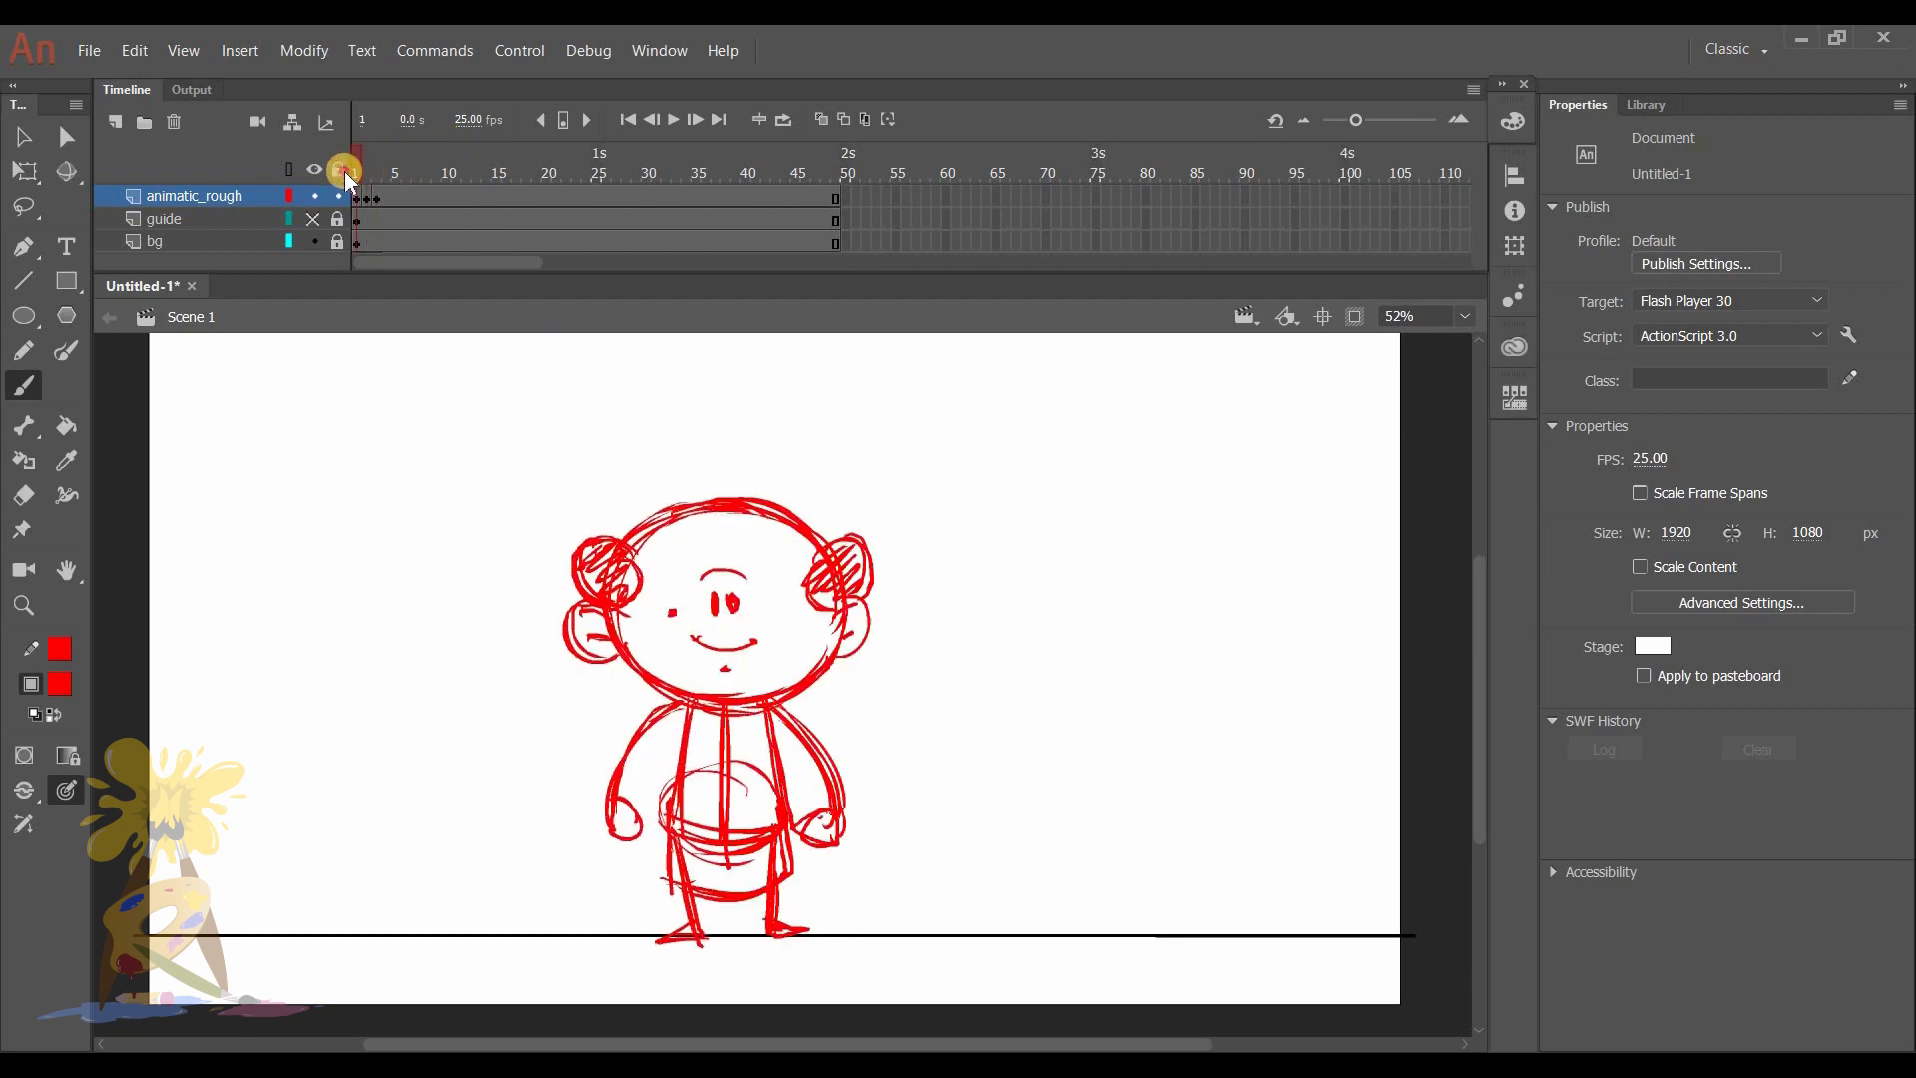
# - Duplicate the frame 1 keyframe of animatic_rough to frame 4 and step through frames 2 to 4
pyautogui.moveTo(357, 199); pyautogui.dragTo(397, 177)
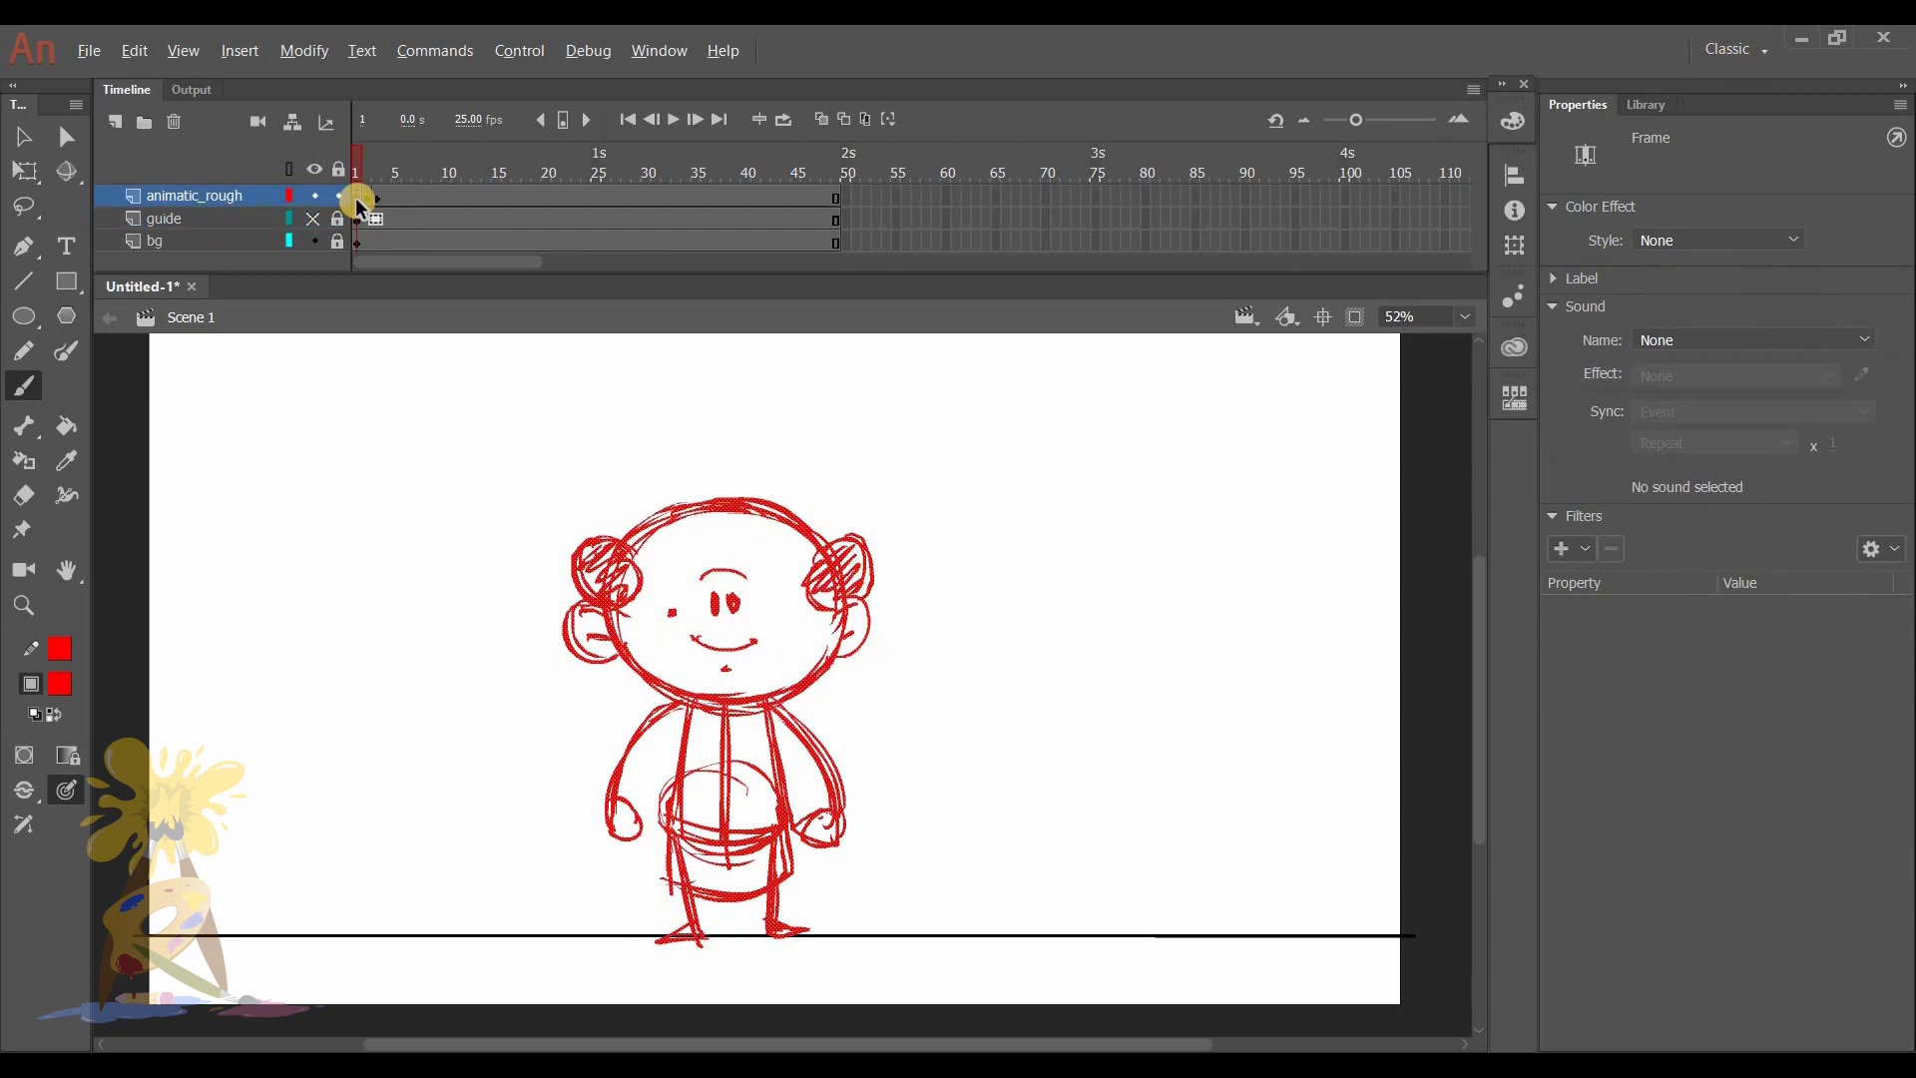
pyautogui.moveTo(356, 197); pyautogui.dragTo(398, 198)
pyautogui.moveTo(357, 202); pyautogui.dragTo(371, 204)
pyautogui.click(386, 198)
pyautogui.click(368, 166)
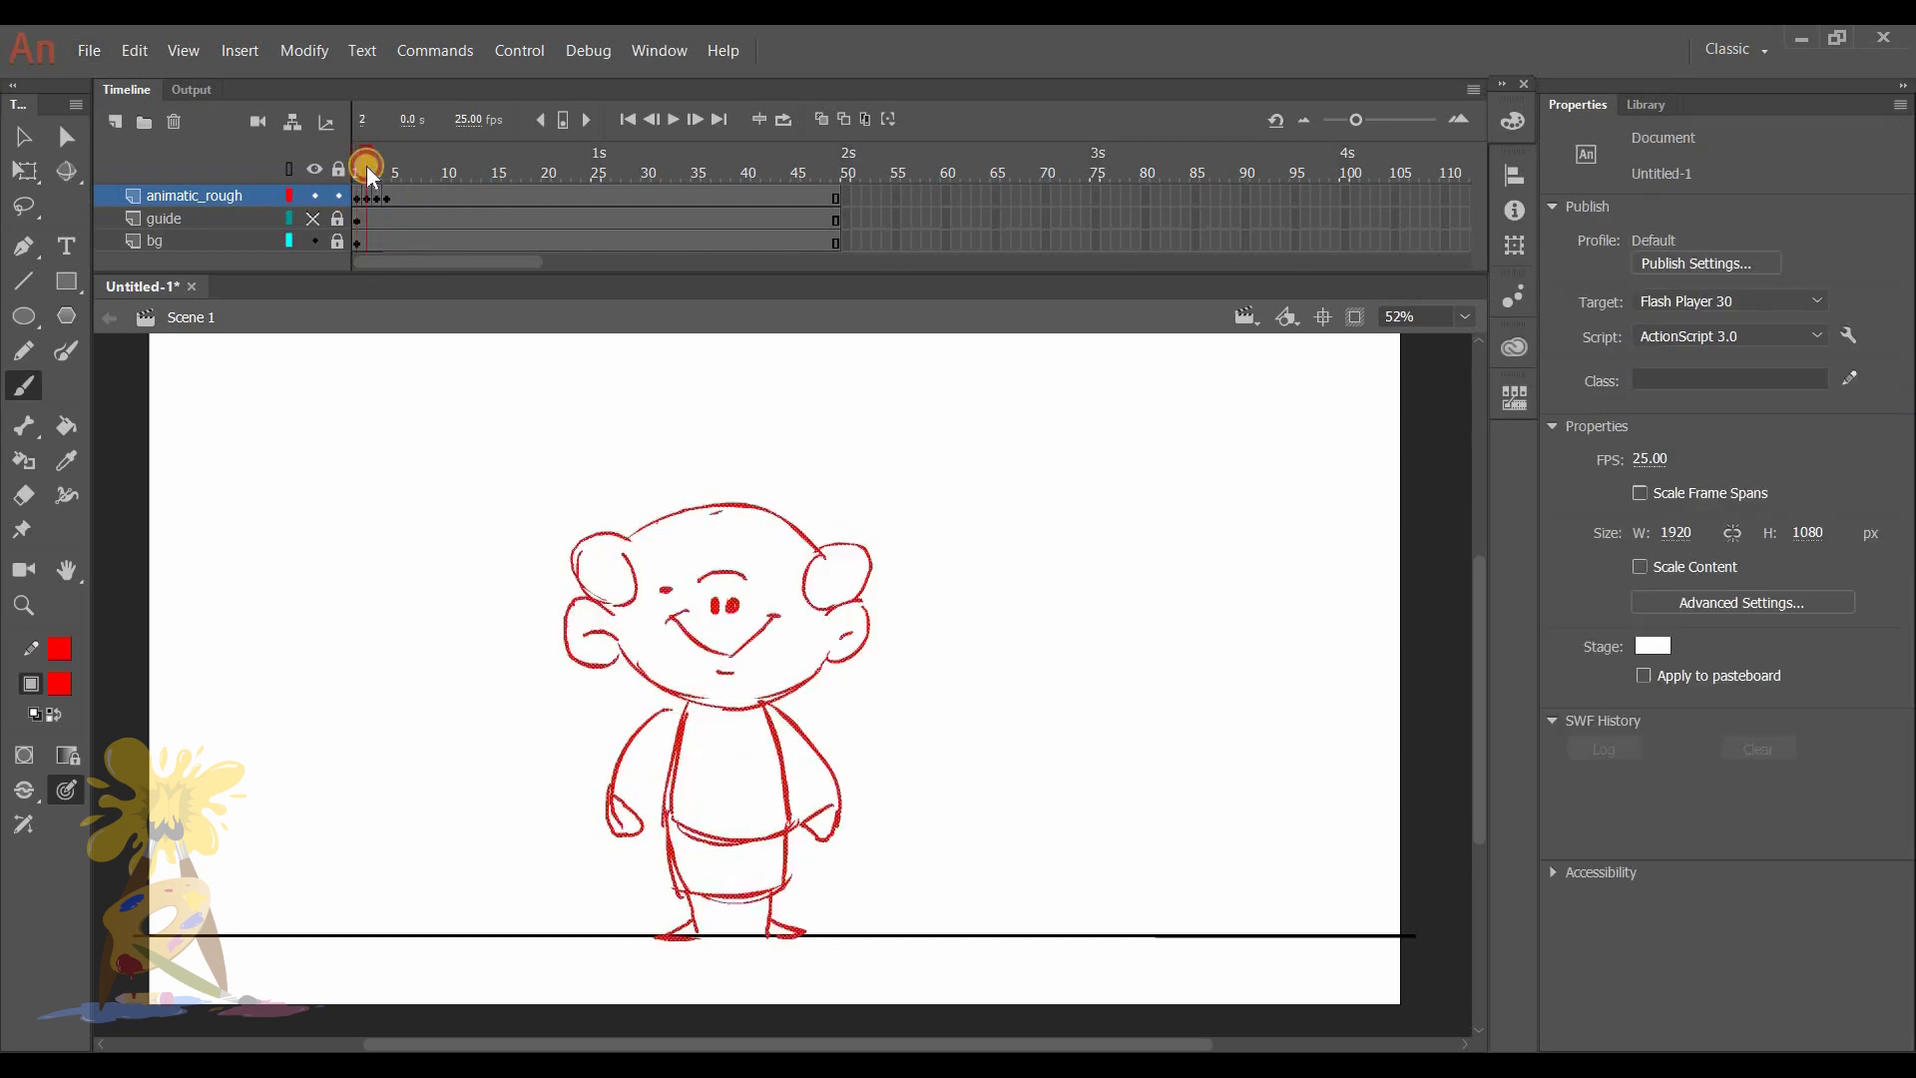
pyautogui.click(375, 167)
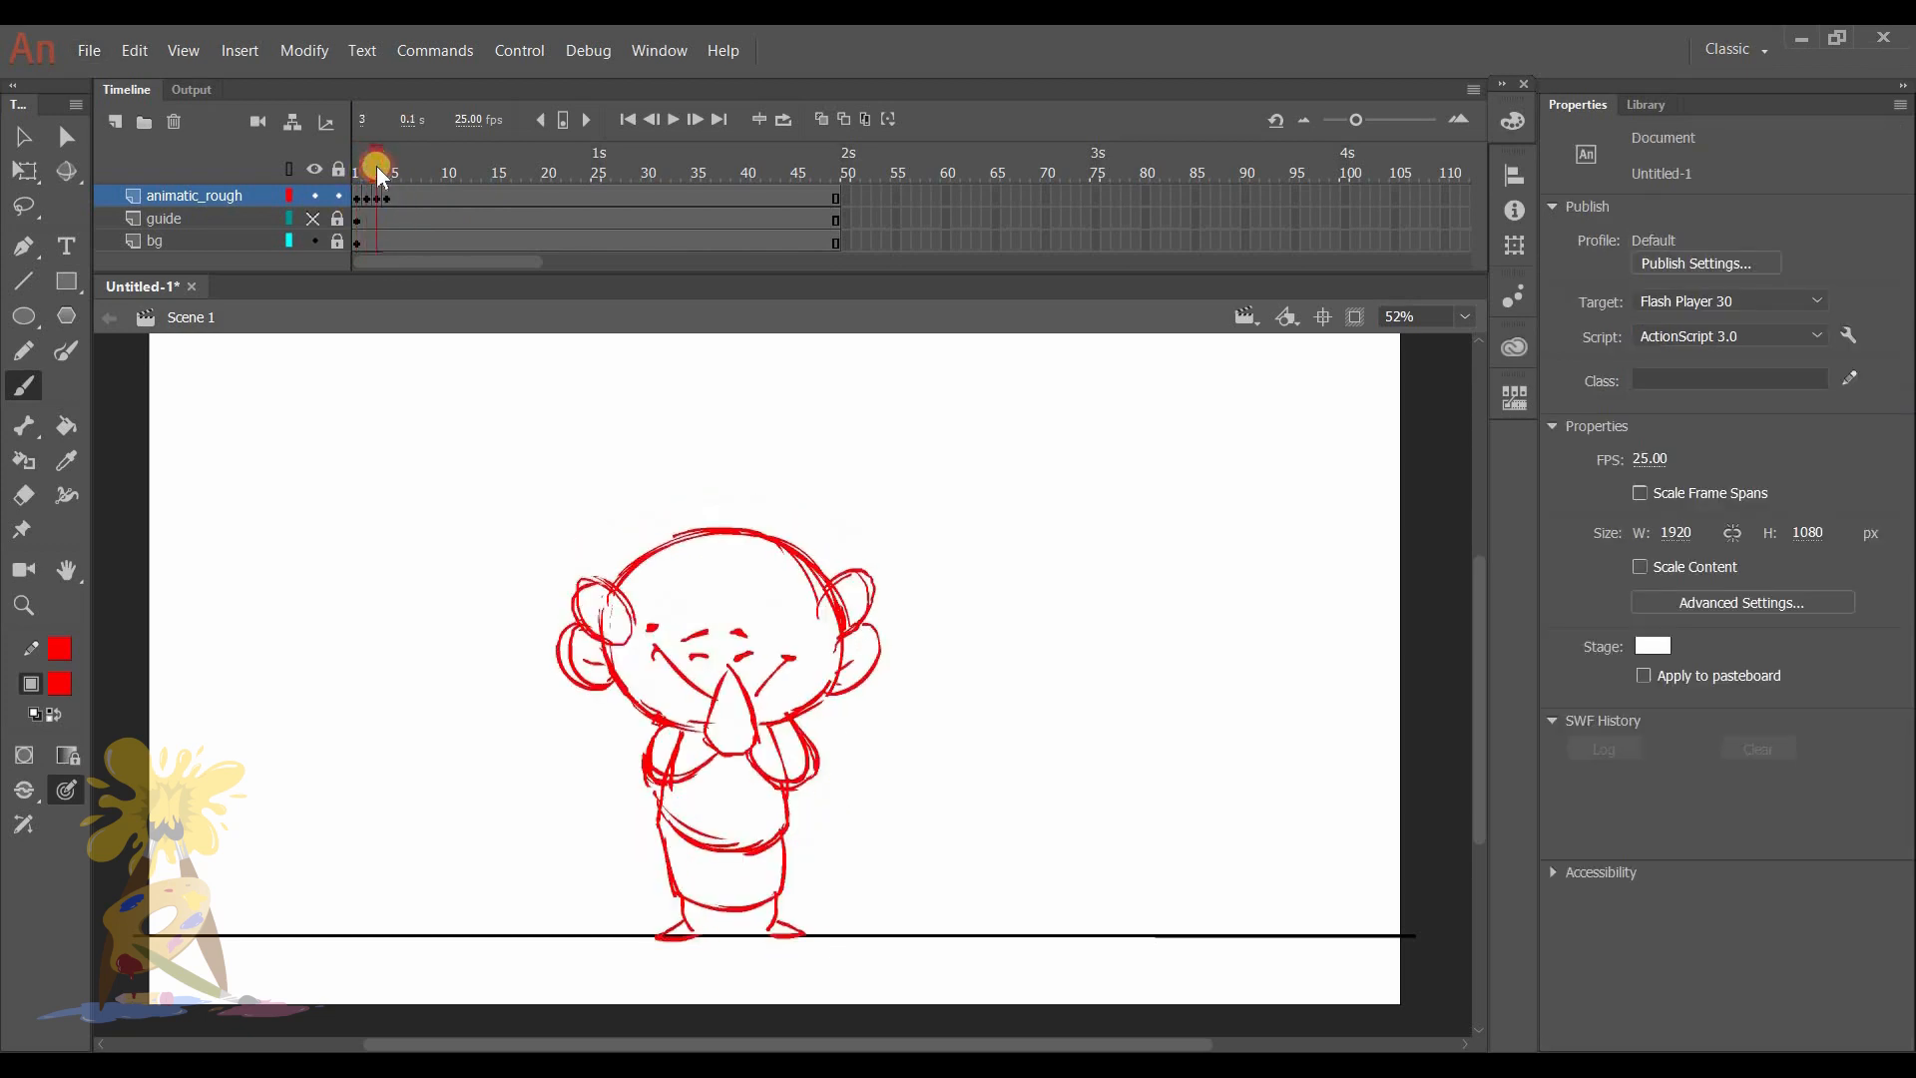
pyautogui.click(385, 165)
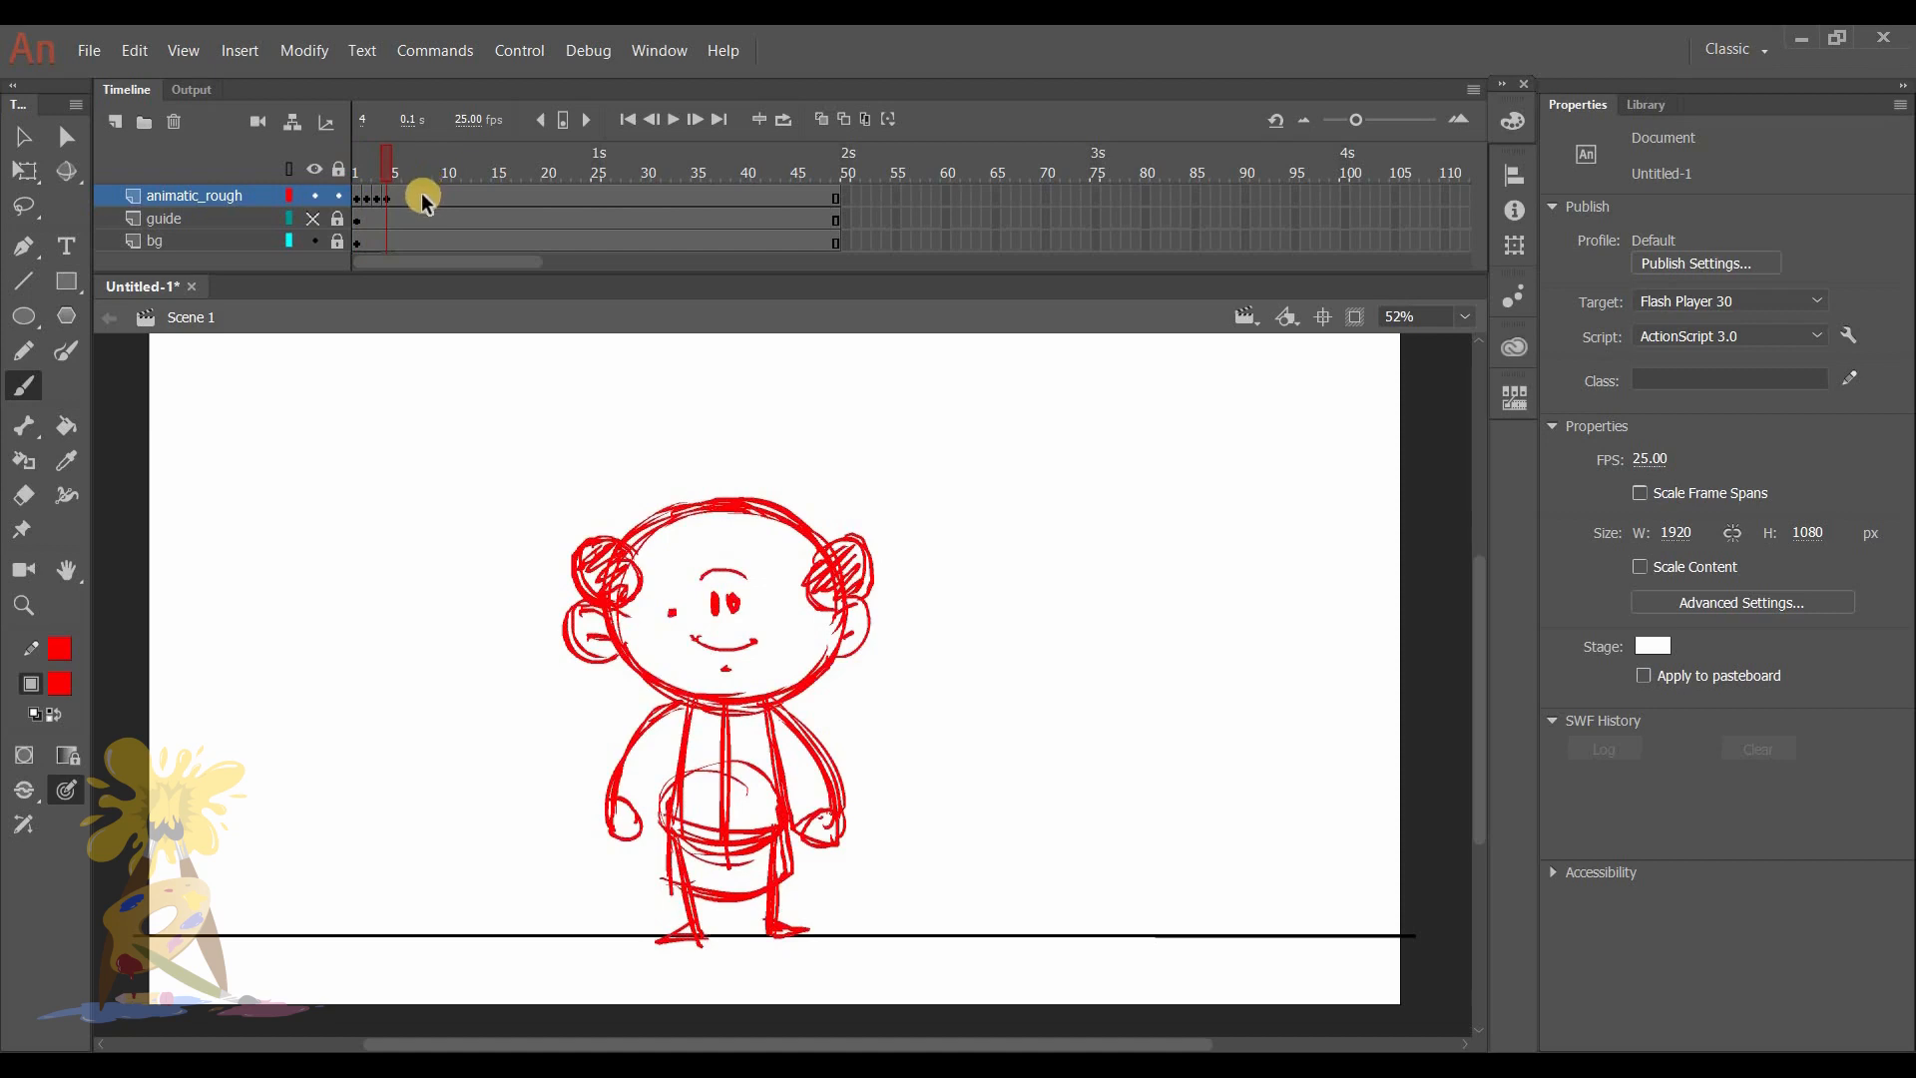
# - Erase the small mouth on frame 4, draw a wide open smile in its place and touch up the eyes
pyautogui.click(385, 201)
pyautogui.press('e')
pyautogui.moveTo(697, 642)
pyautogui.mouseDown()
pyautogui.moveTo(756, 650)
pyautogui.moveTo(726, 667)
pyautogui.moveTo(673, 617)
pyautogui.moveTo(740, 654)
pyautogui.moveTo(676, 624)
pyautogui.moveTo(700, 642)
pyautogui.moveTo(772, 616)
pyautogui.moveTo(682, 596)
pyautogui.mouseUp()
pyautogui.press('b')
pyautogui.moveTo(676, 621)
pyautogui.mouseDown()
pyautogui.moveTo(744, 659)
pyautogui.moveTo(770, 634)
pyautogui.moveTo(735, 675)
pyautogui.mouseUp()
pyautogui.moveTo(735, 596); pyautogui.dragTo(733, 610)
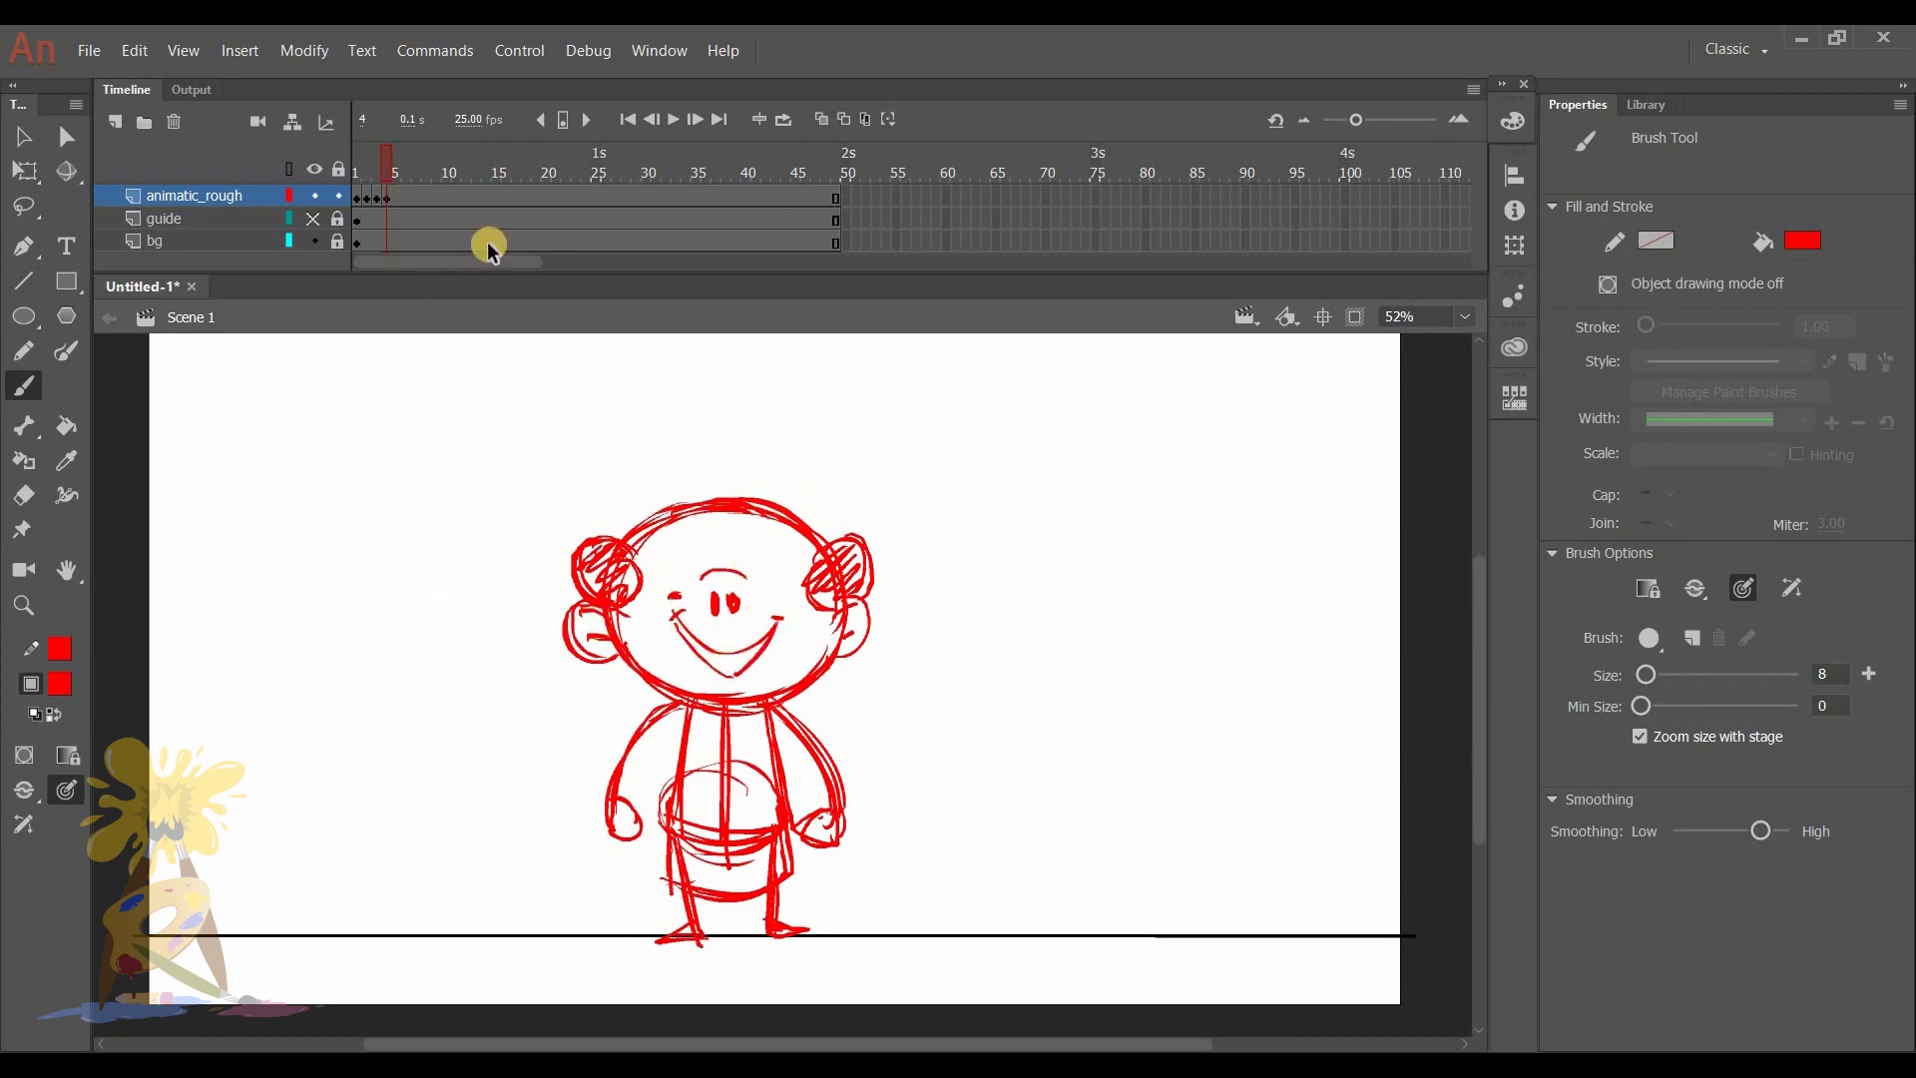
# - Insert a blank keyframe at frame 7 of animatic_rough, turn on onion skinning, and sketch the head outline and laughing open-mouthed face
pyautogui.click(416, 203)
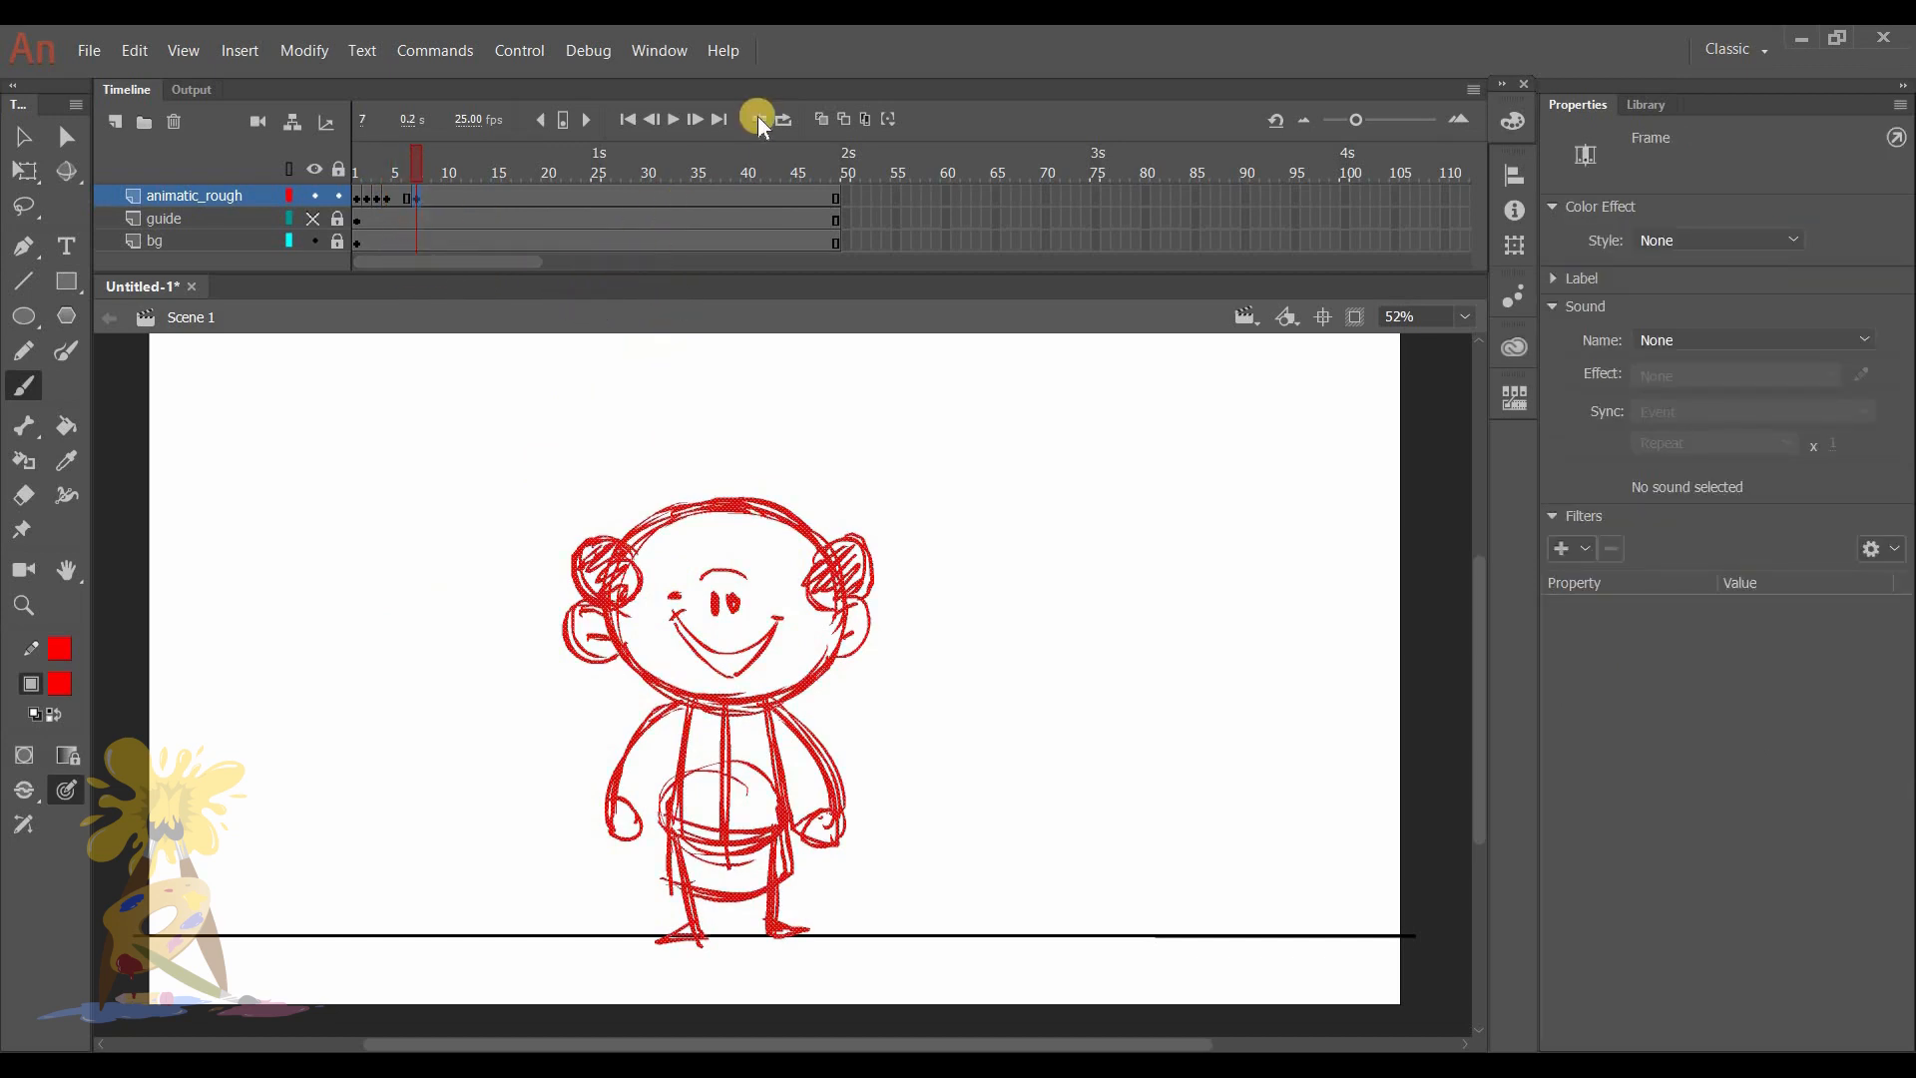
pyautogui.click(819, 119)
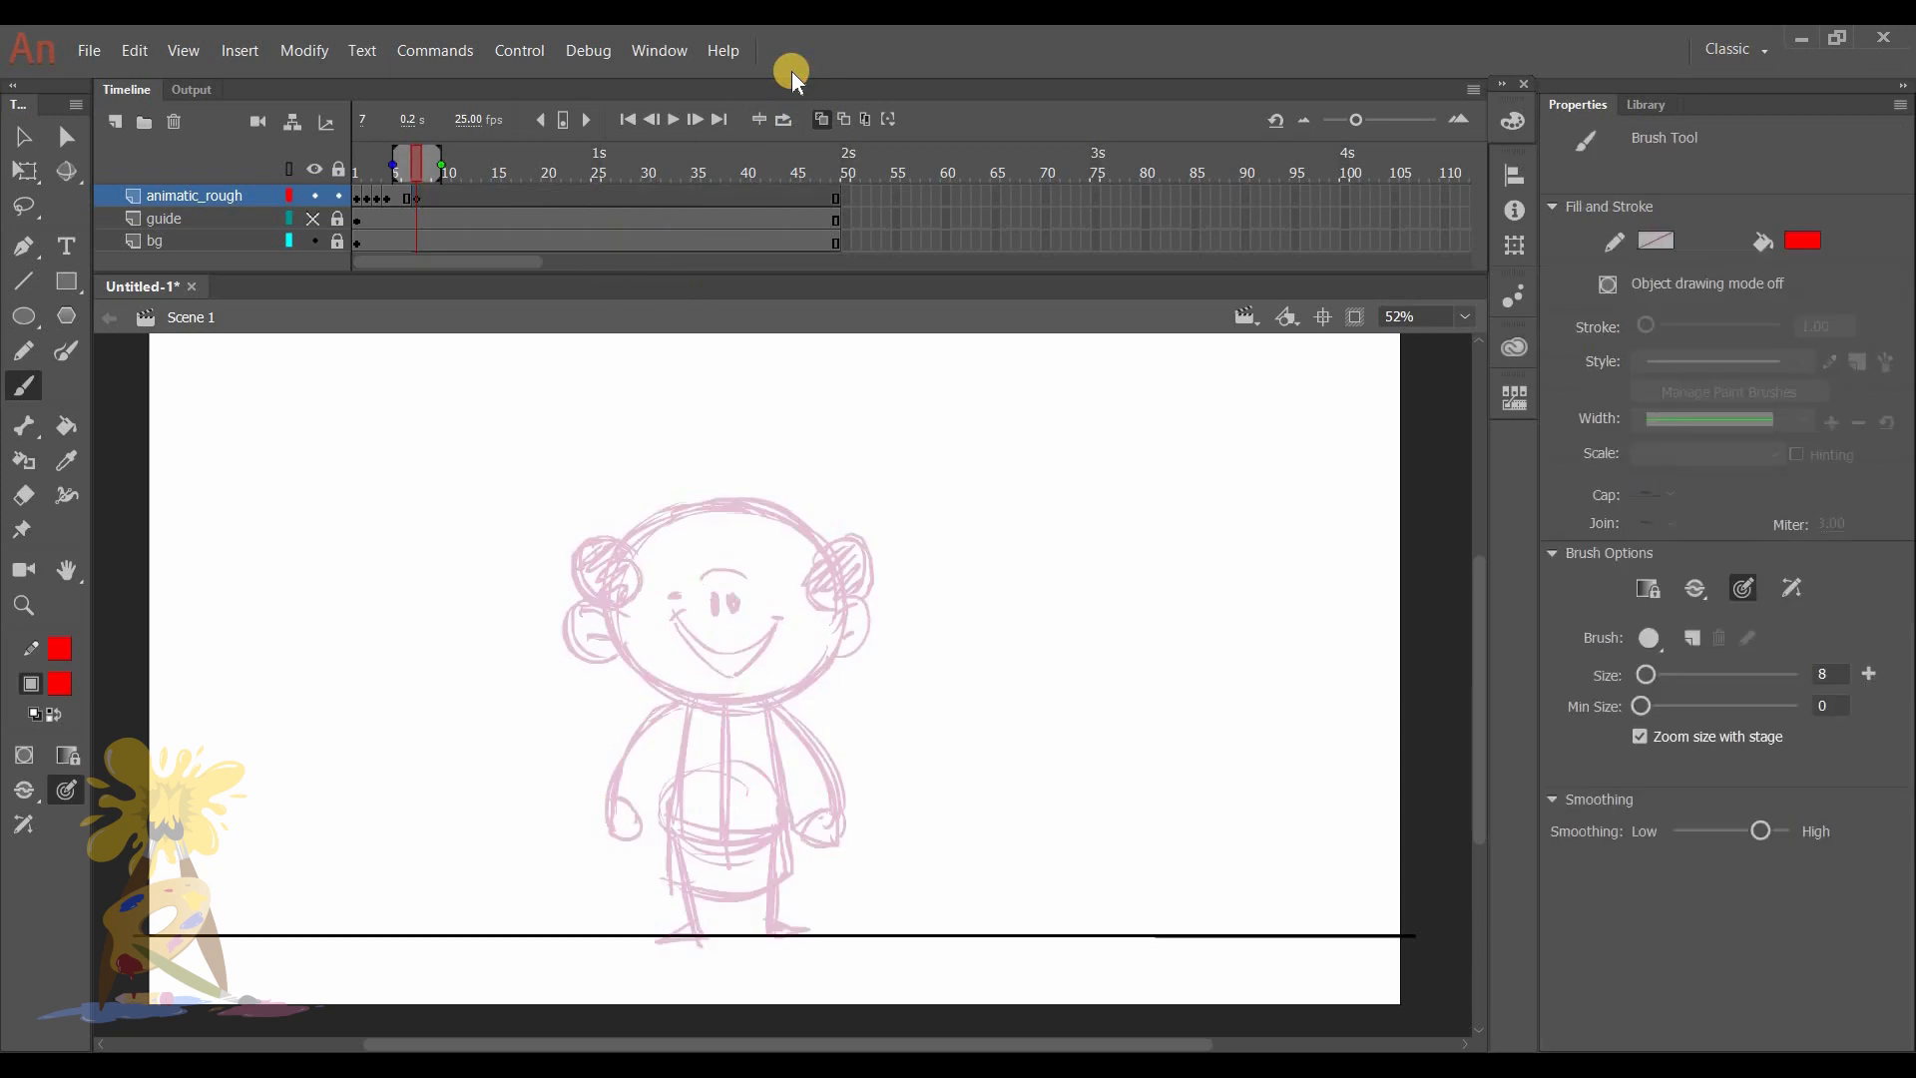
pyautogui.moveTo(667, 552)
pyautogui.mouseDown()
pyautogui.moveTo(748, 692)
pyautogui.moveTo(707, 709)
pyautogui.moveTo(836, 649)
pyautogui.mouseUp()
pyautogui.moveTo(721, 598); pyautogui.dragTo(748, 613)
pyautogui.moveTo(716, 566); pyautogui.dragTo(742, 578)
pyautogui.moveTo(743, 589)
pyautogui.mouseDown()
pyautogui.moveTo(736, 642)
pyautogui.moveTo(748, 660)
pyautogui.moveTo(783, 613)
pyautogui.mouseUp()
pyautogui.press('e')
pyautogui.press('b')
pyautogui.click(675, 589)
# - Draw the ears and hair tufts on frame 7 and rework the upper contour of the head
pyautogui.moveTo(620, 609); pyautogui.dragTo(628, 658)
pyautogui.moveTo(609, 630); pyautogui.dragTo(631, 635)
pyautogui.moveTo(845, 612); pyautogui.dragTo(837, 659)
pyautogui.moveTo(611, 591)
pyautogui.mouseDown()
pyautogui.moveTo(633, 535)
pyautogui.moveTo(627, 600)
pyautogui.mouseUp()
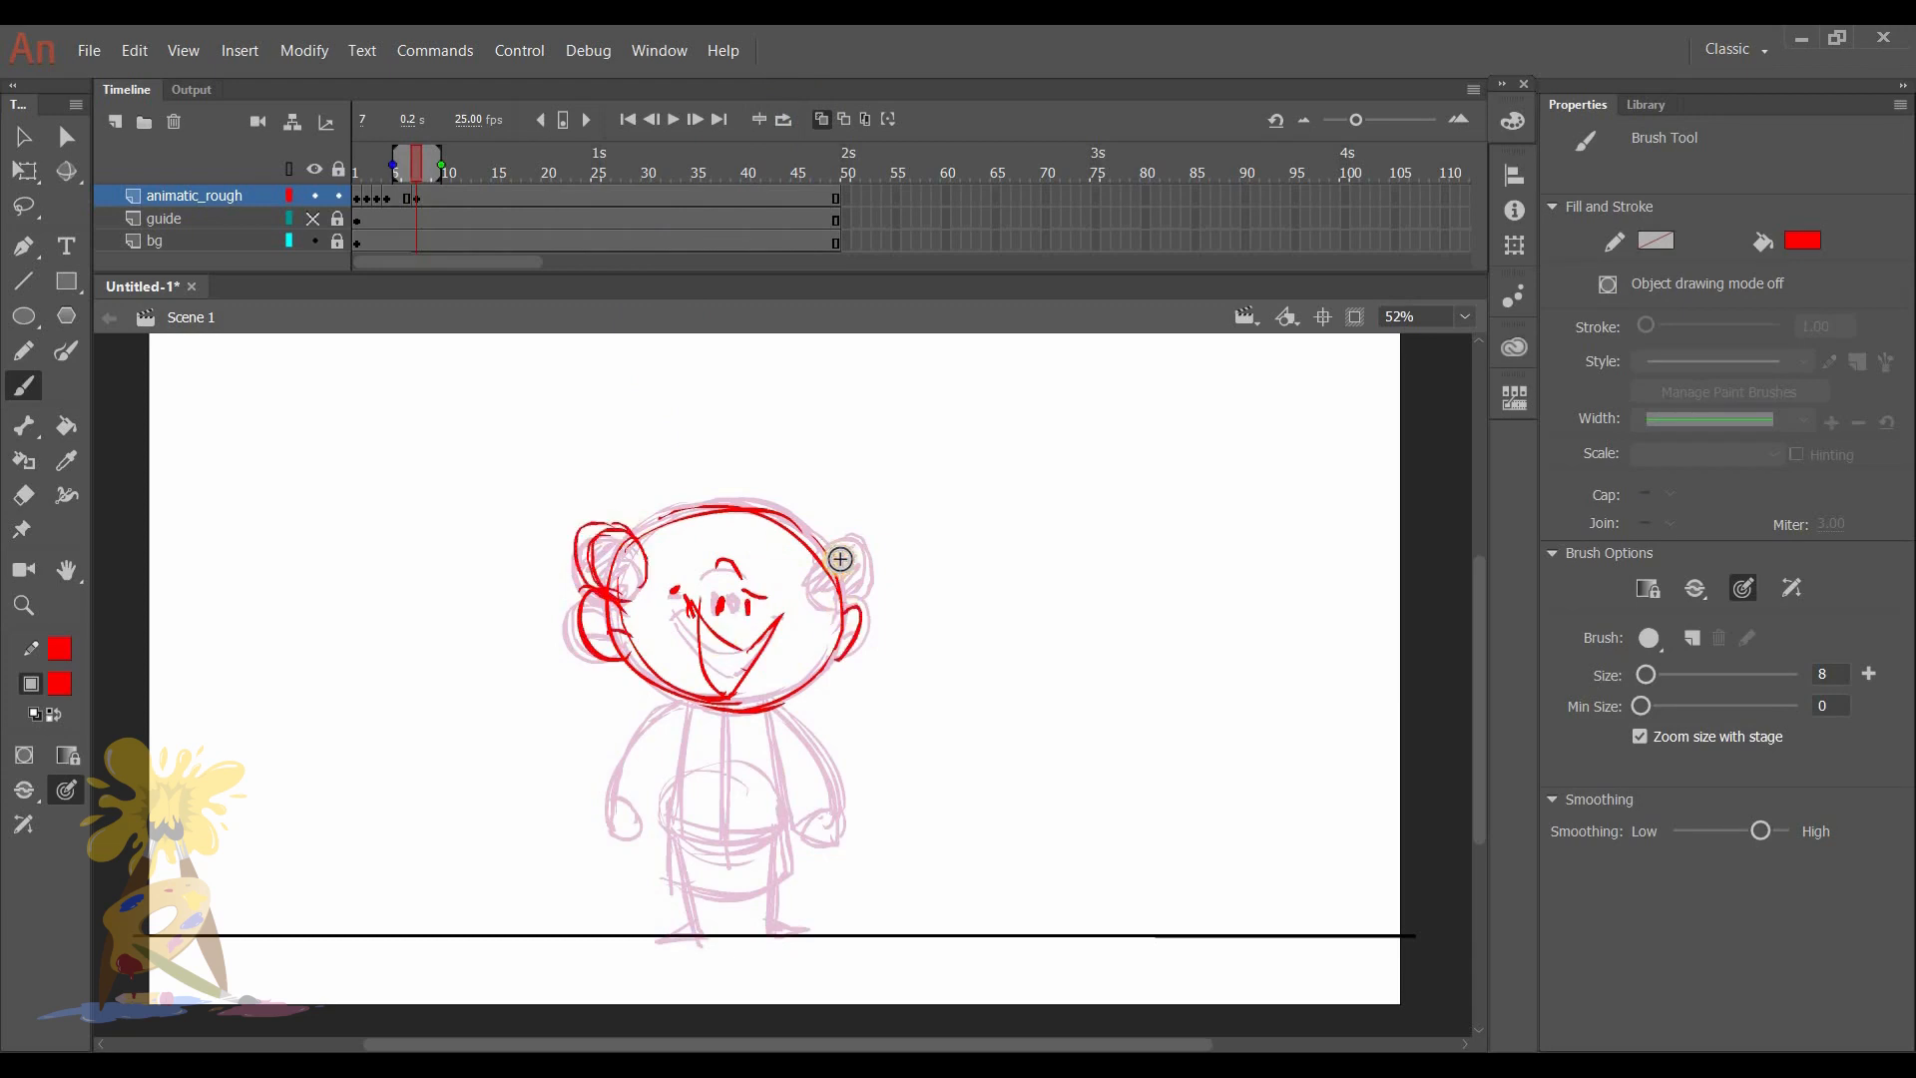
pyautogui.moveTo(831, 559); pyautogui.dragTo(838, 612)
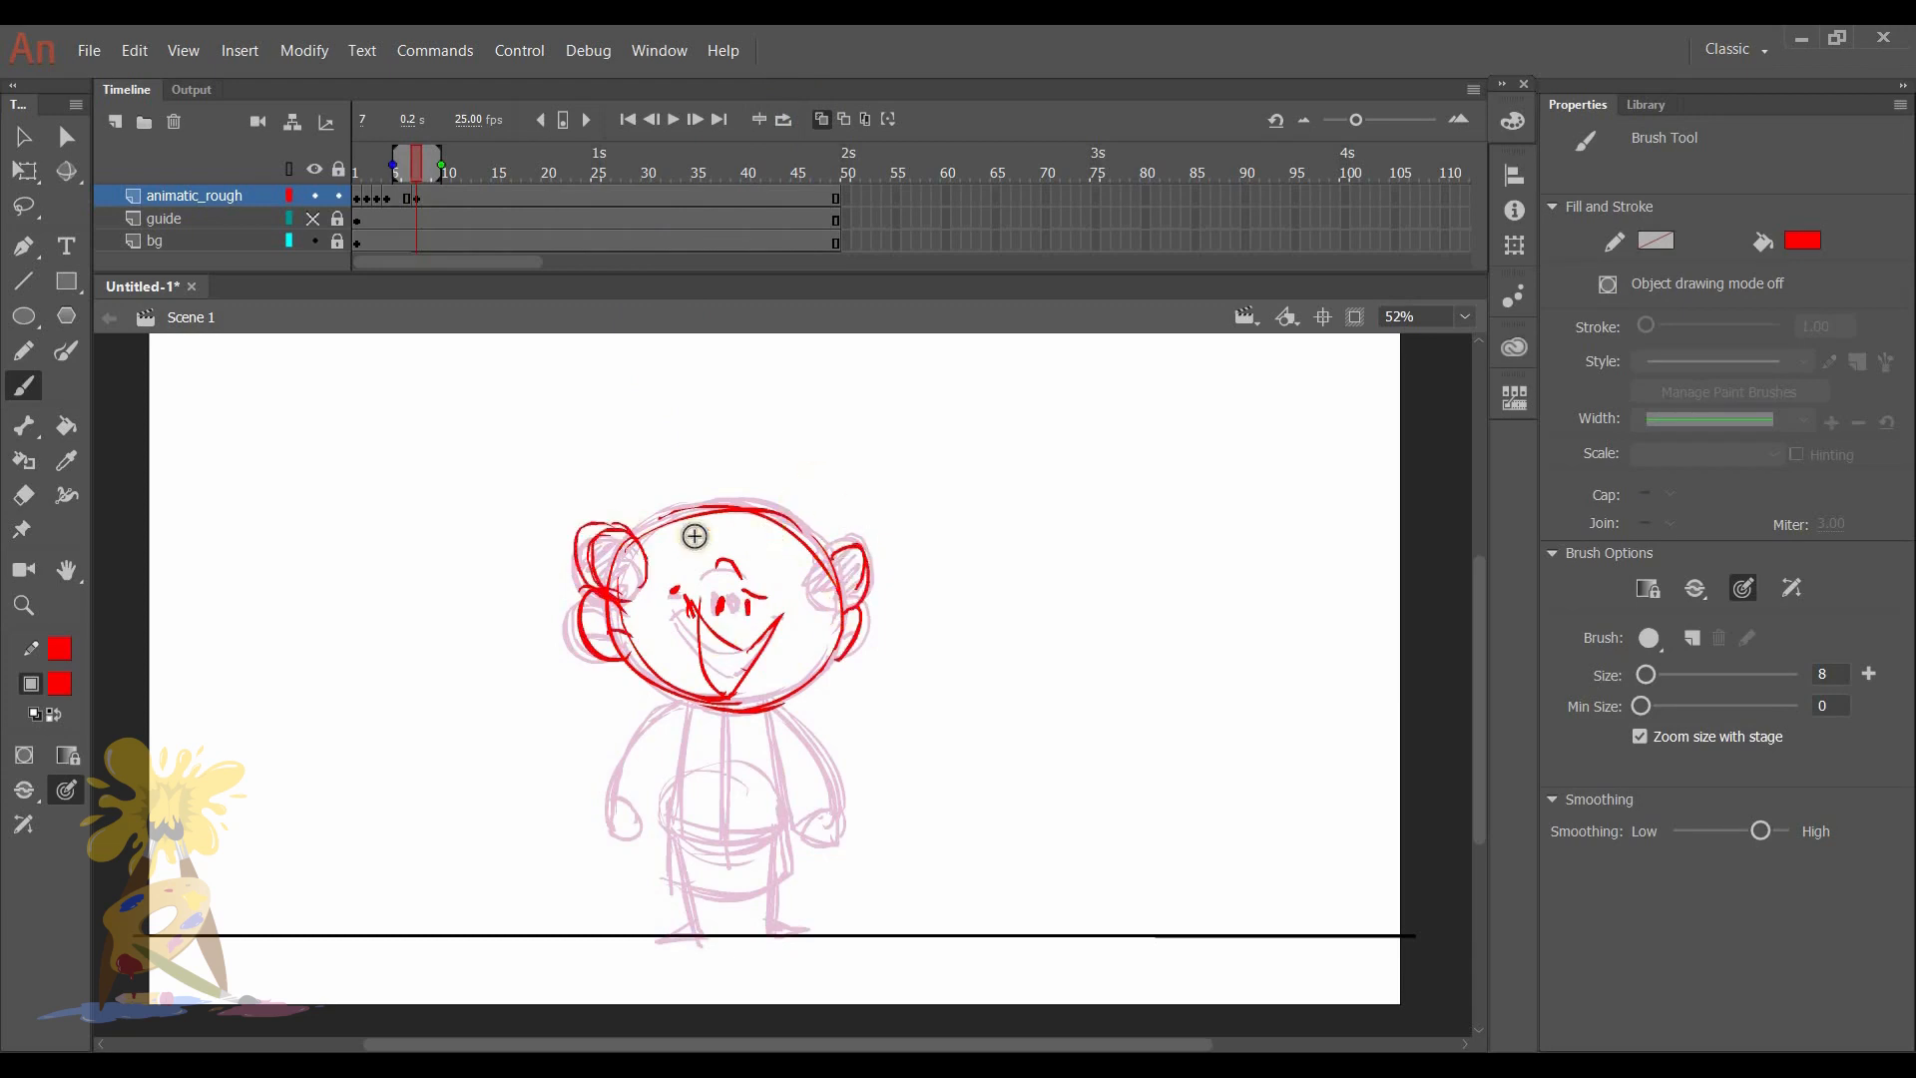
pyautogui.moveTo(787, 525); pyautogui.dragTo(644, 521)
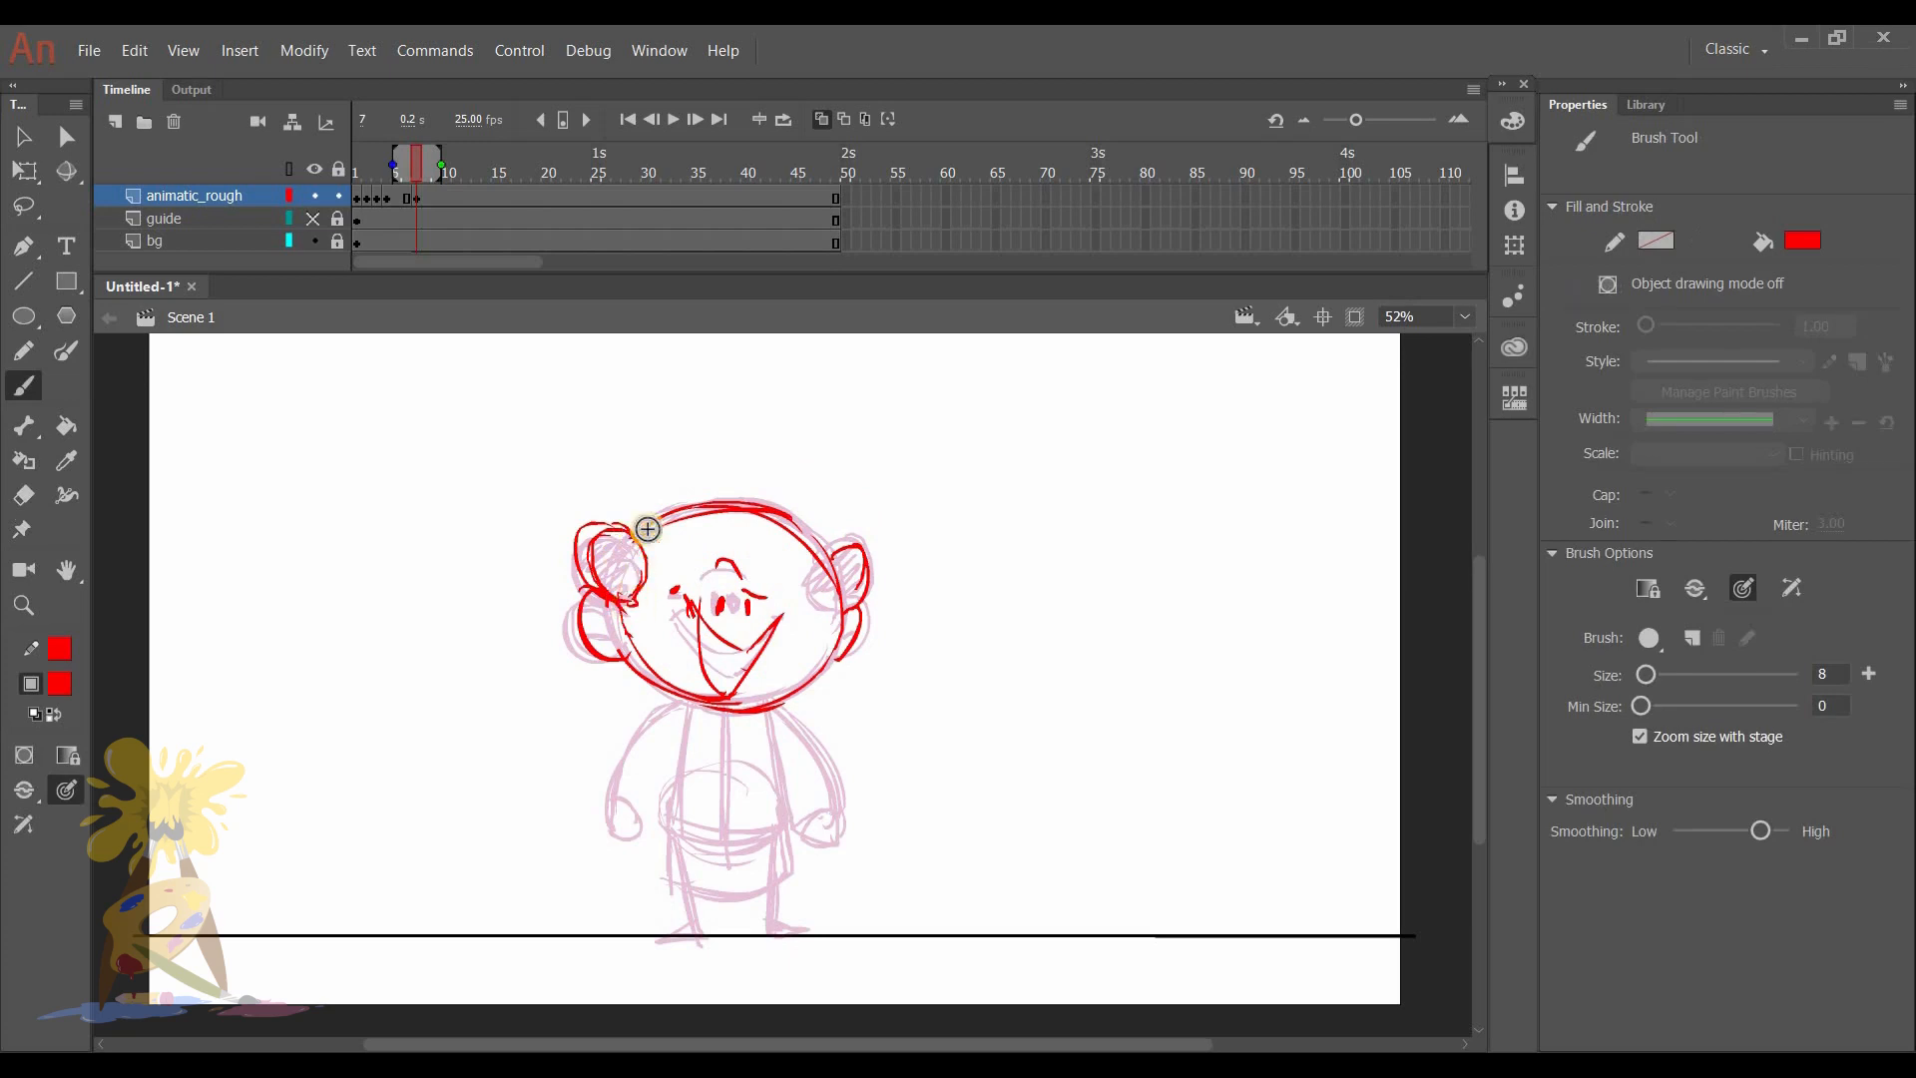
# - Draw one arm hanging down and the other stretched outward with an open hand on frame 7, plus the shirt's centre line
pyautogui.moveTo(678, 704); pyautogui.dragTo(614, 798)
pyautogui.moveTo(778, 711)
pyautogui.mouseDown()
pyautogui.moveTo(943, 761)
pyautogui.moveTo(909, 765)
pyautogui.moveTo(900, 745)
pyautogui.moveTo(899, 775)
pyautogui.moveTo(935, 767)
pyautogui.moveTo(910, 766)
pyautogui.moveTo(927, 738)
pyautogui.moveTo(958, 768)
pyautogui.moveTo(925, 781)
pyautogui.moveTo(847, 738)
pyautogui.mouseUp()
pyautogui.moveTo(736, 704); pyautogui.dragTo(722, 846)
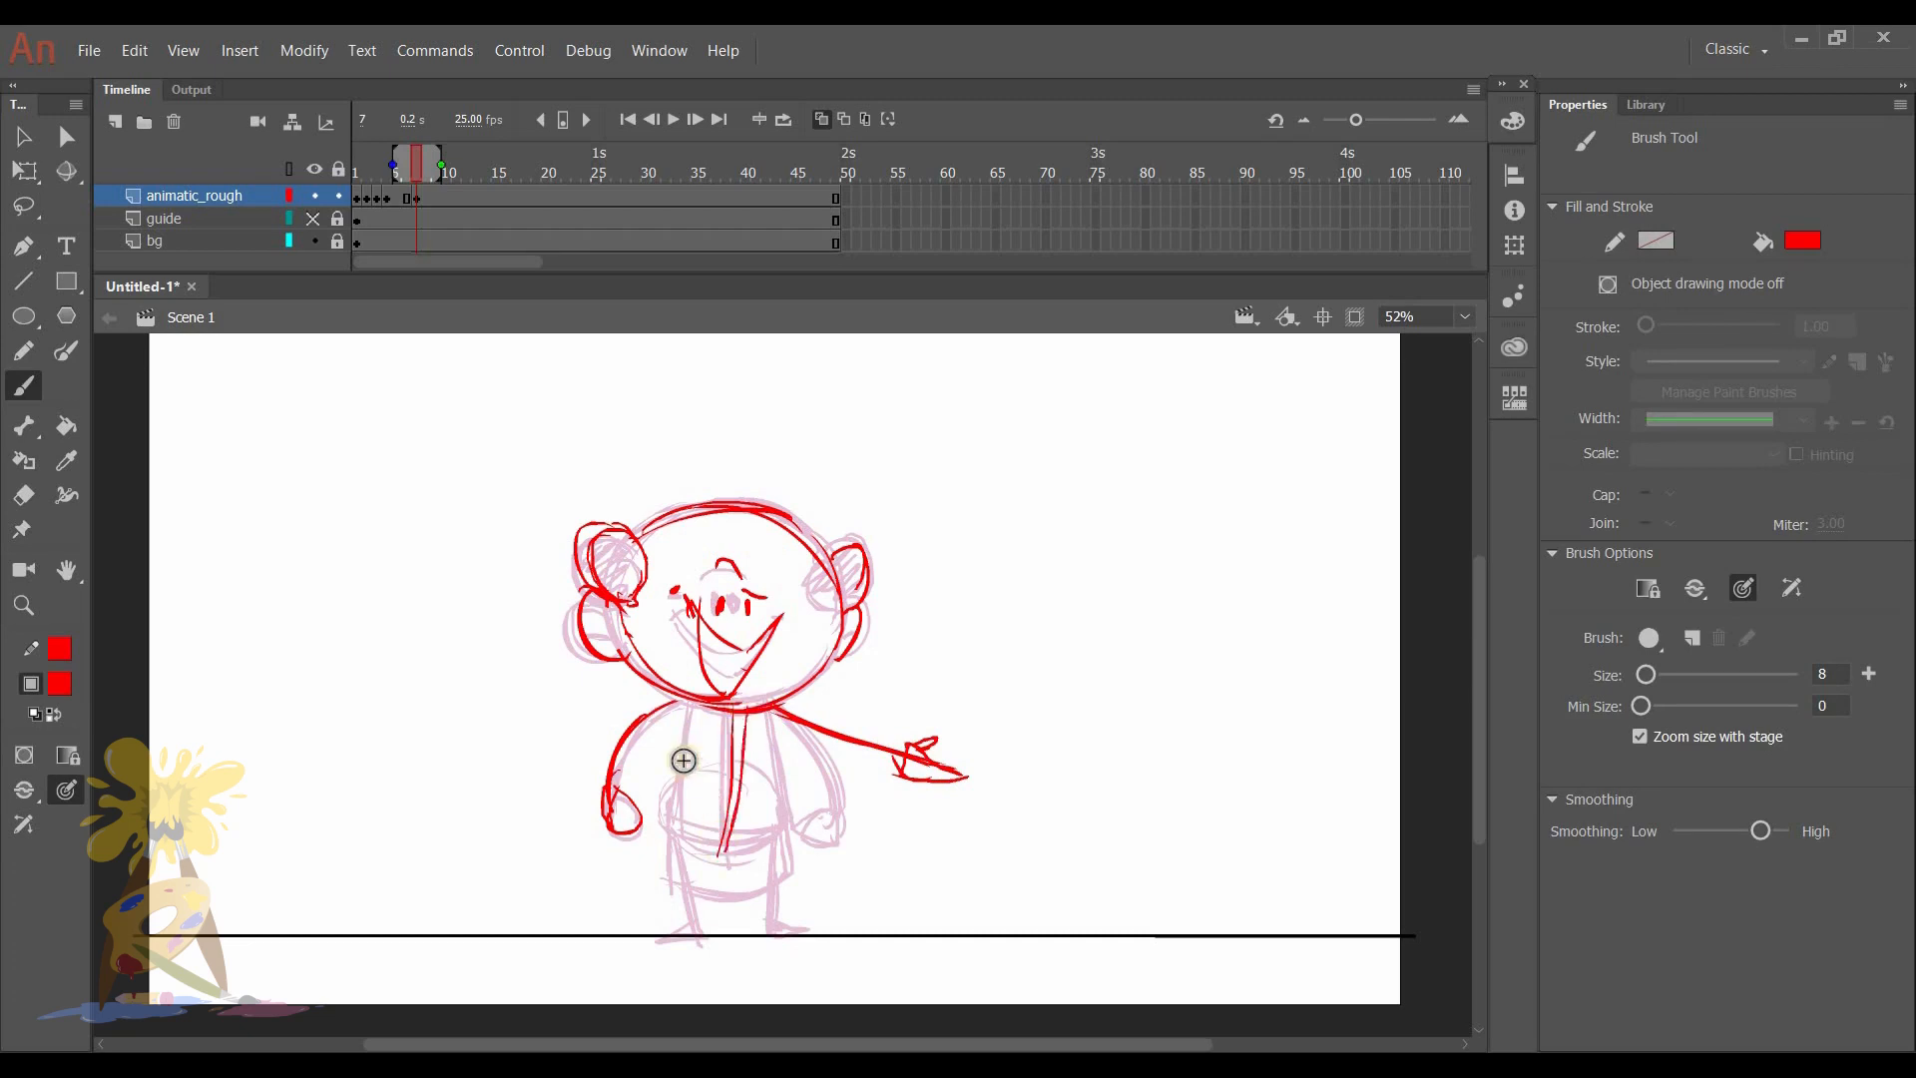
# - Draw the torso sides, belly curve, garment hem, legs and feet on frame 7
pyautogui.moveTo(688, 709)
pyautogui.mouseDown()
pyautogui.moveTo(676, 827)
pyautogui.moveTo(768, 837)
pyautogui.mouseUp()
pyautogui.moveTo(775, 709); pyautogui.dragTo(770, 836)
pyautogui.moveTo(685, 702)
pyautogui.mouseDown()
pyautogui.moveTo(611, 801)
pyautogui.moveTo(667, 891)
pyautogui.mouseUp()
pyautogui.moveTo(664, 890); pyautogui.dragTo(790, 874)
pyautogui.moveTo(688, 890); pyautogui.dragTo(697, 934)
pyautogui.moveTo(695, 923)
pyautogui.mouseDown()
pyautogui.moveTo(710, 940)
pyautogui.moveTo(768, 930)
pyautogui.mouseUp()
pyautogui.moveTo(769, 928); pyautogui.dragTo(774, 940)
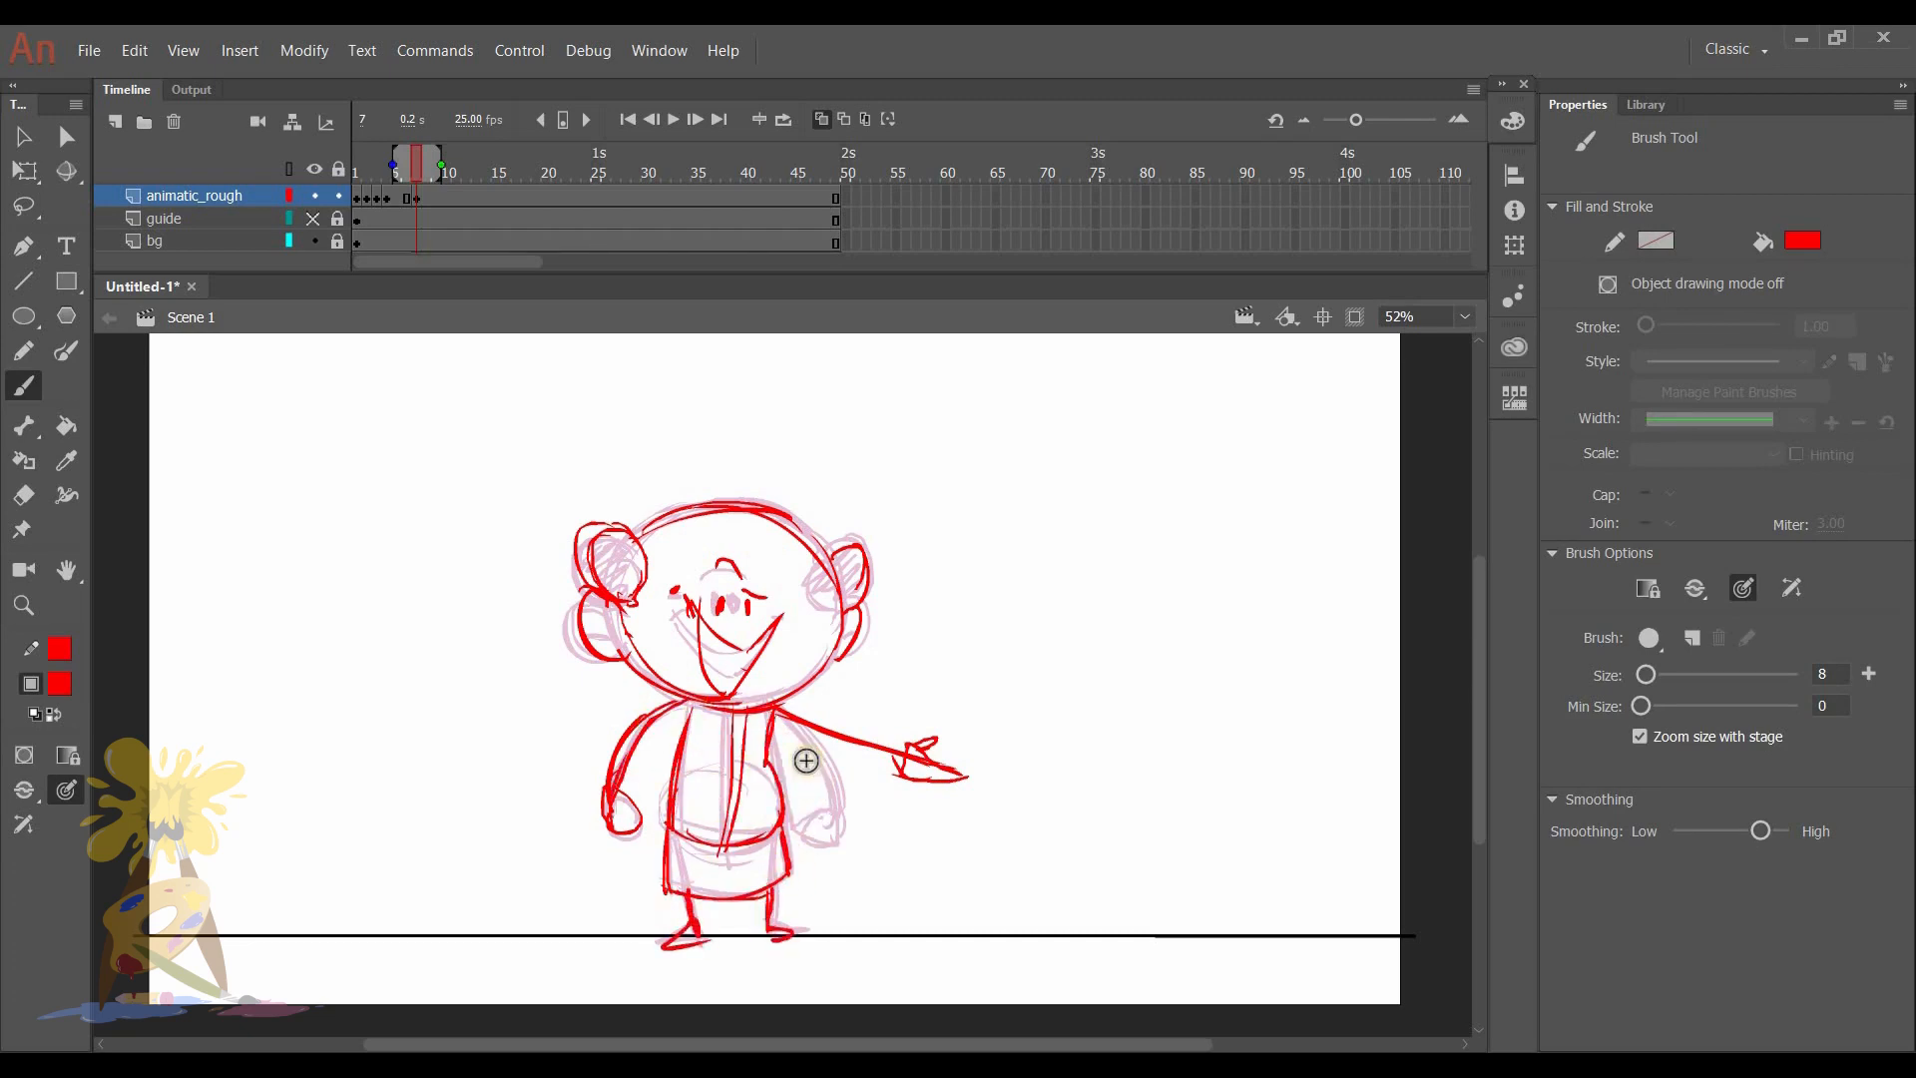
# - Lasso the head on frame 7 and nudge it right and slightly down to X 688.10, Y 314.85
pyautogui.press('l')
pyautogui.moveTo(883, 654)
pyautogui.mouseDown()
pyautogui.moveTo(930, 536)
pyautogui.moveTo(710, 432)
pyautogui.moveTo(540, 490)
pyautogui.moveTo(539, 677)
pyautogui.moveTo(840, 686)
pyautogui.moveTo(886, 651)
pyautogui.mouseUp()
pyautogui.hotkey('shift', 'Right')
pyautogui.hotkey('shift', 'Right')
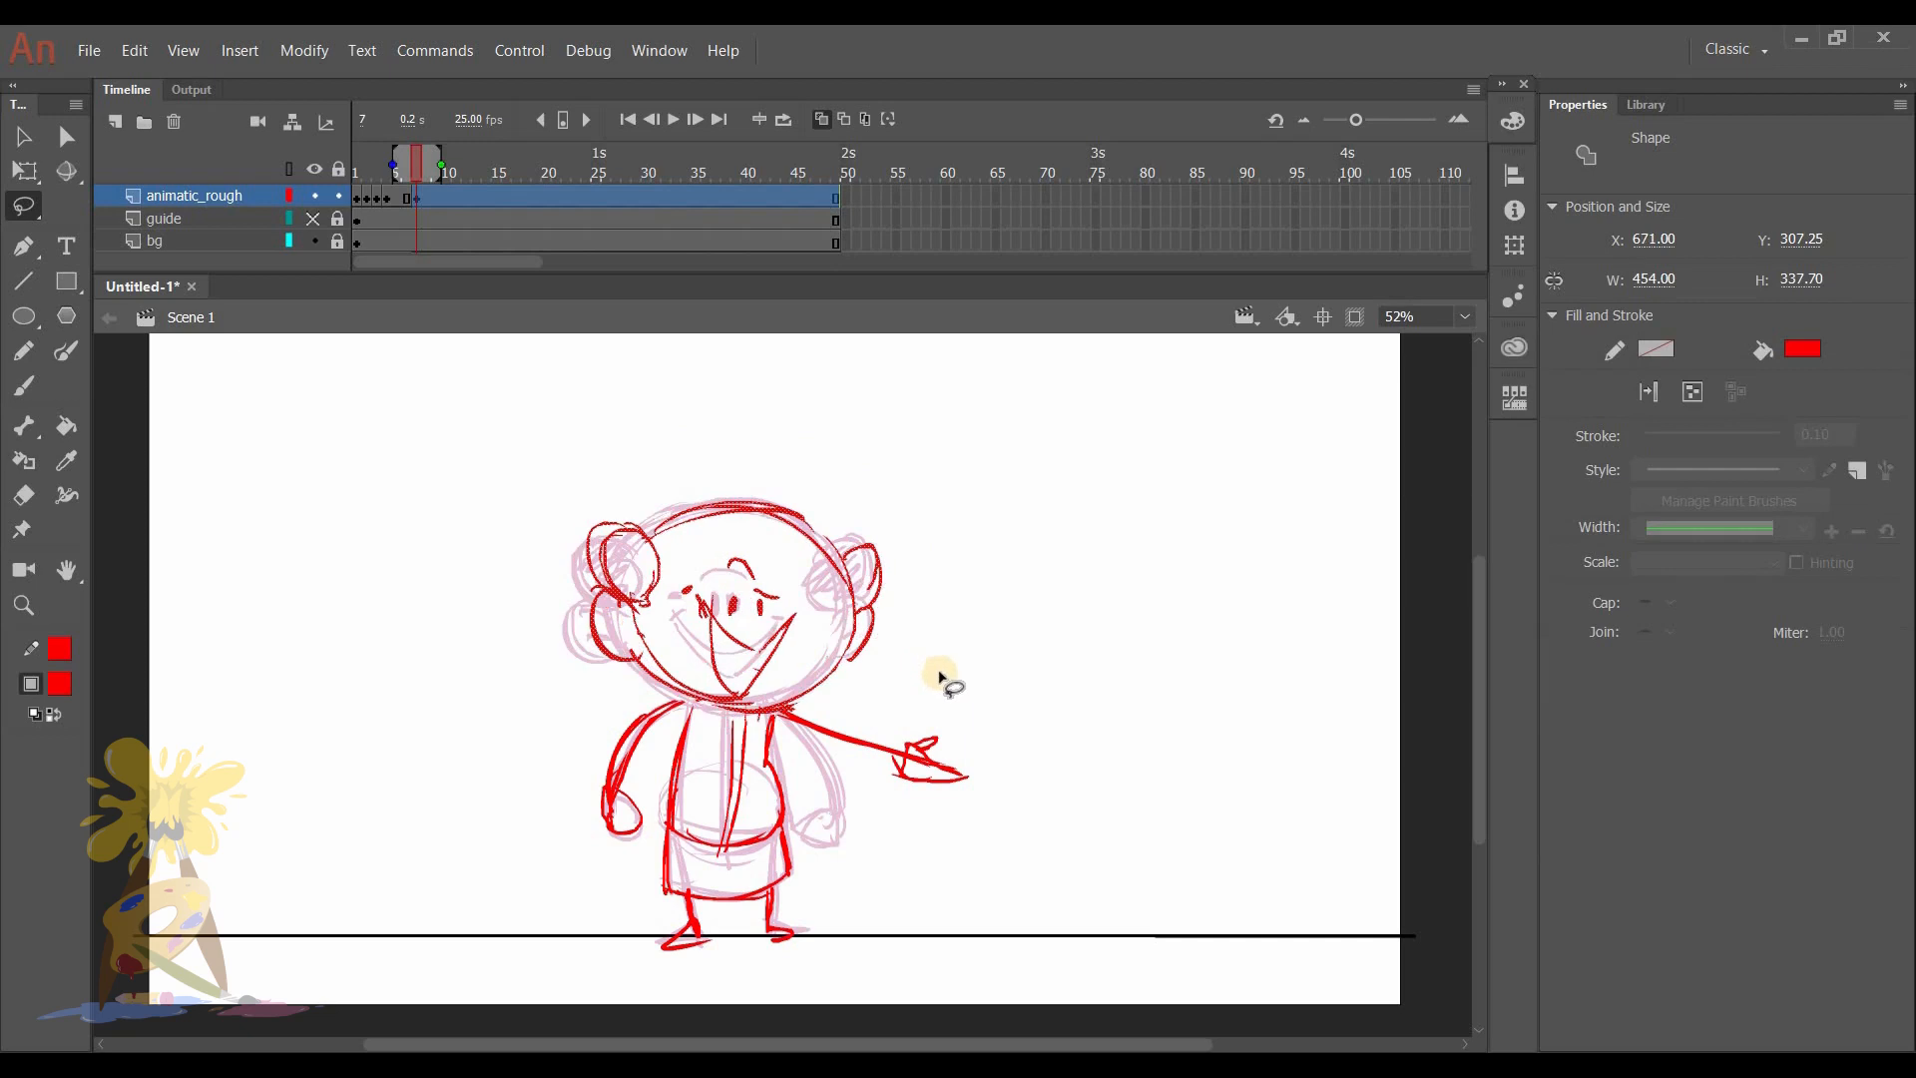
pyautogui.press('Left')
pyautogui.press('Down')
pyautogui.press('Down')
pyautogui.press('Down')
pyautogui.press('Down')
pyautogui.press('Down')
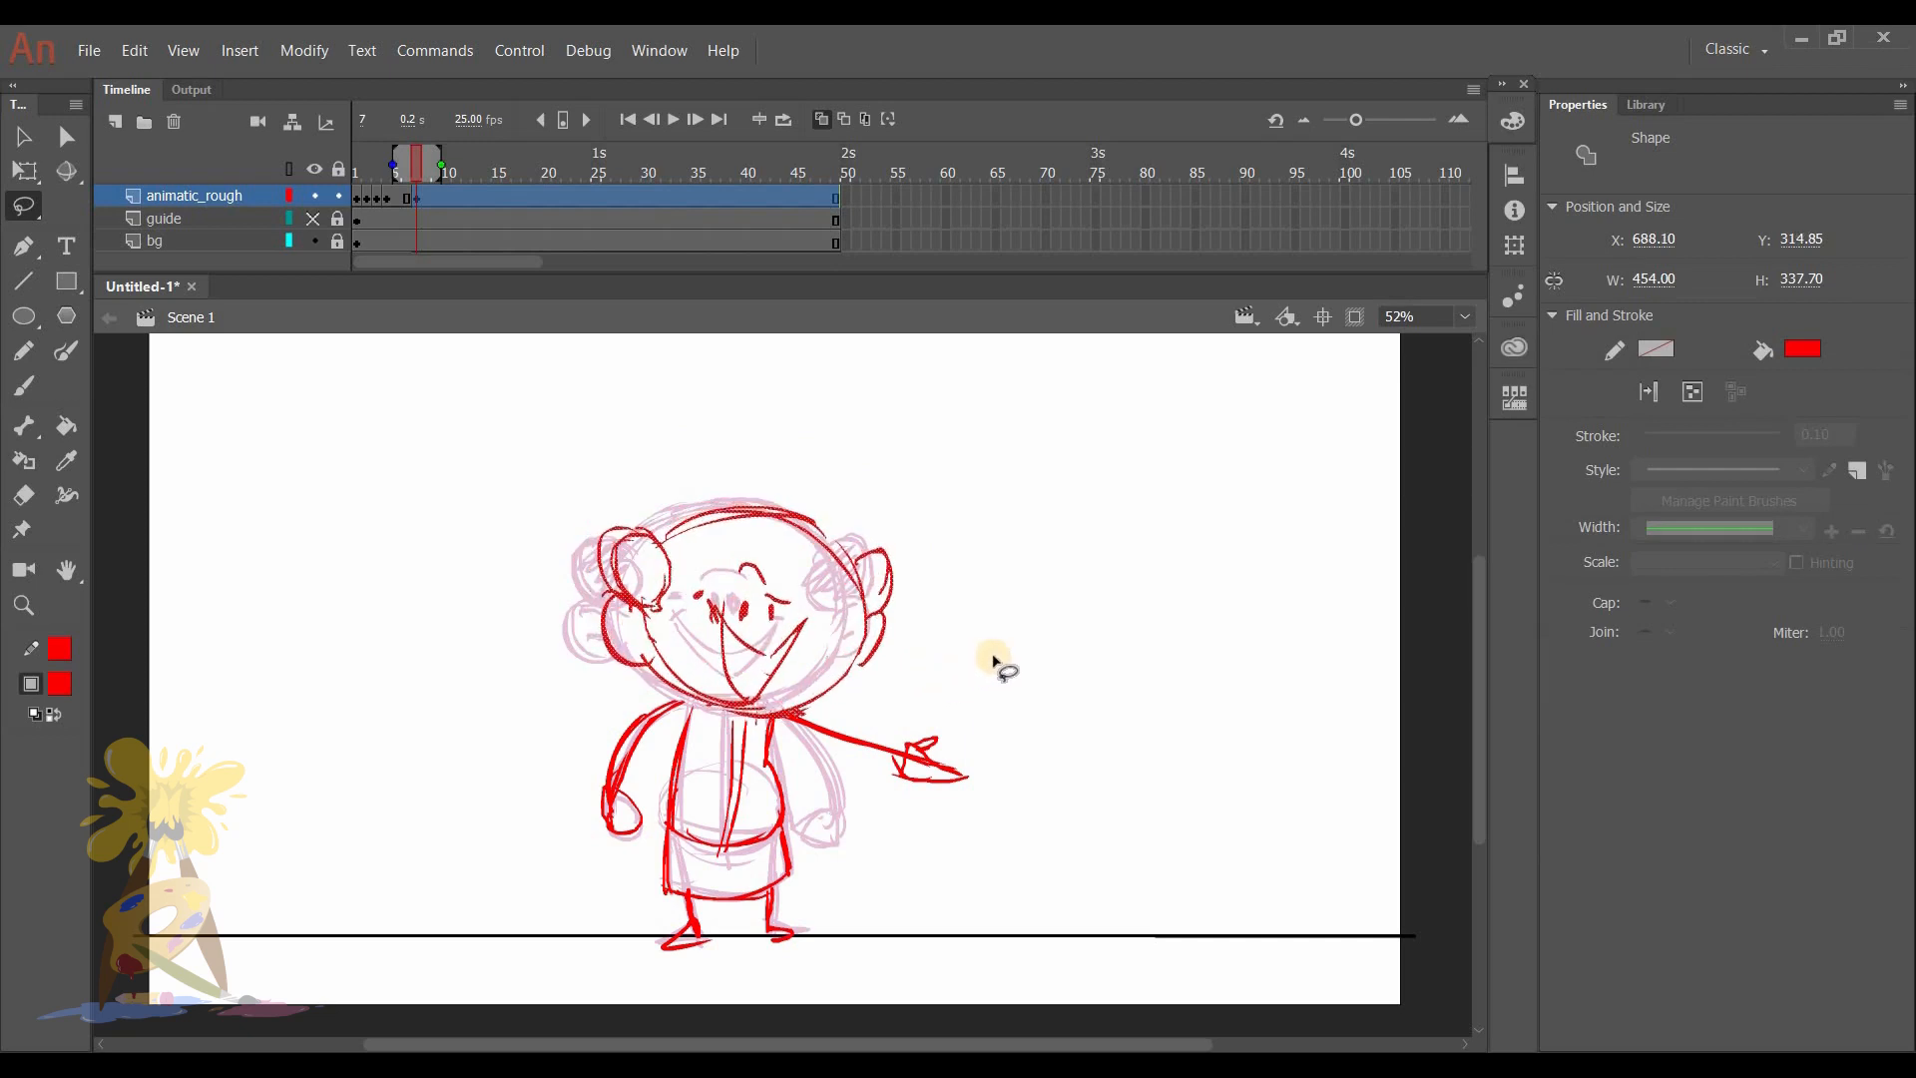
pyautogui.click(999, 657)
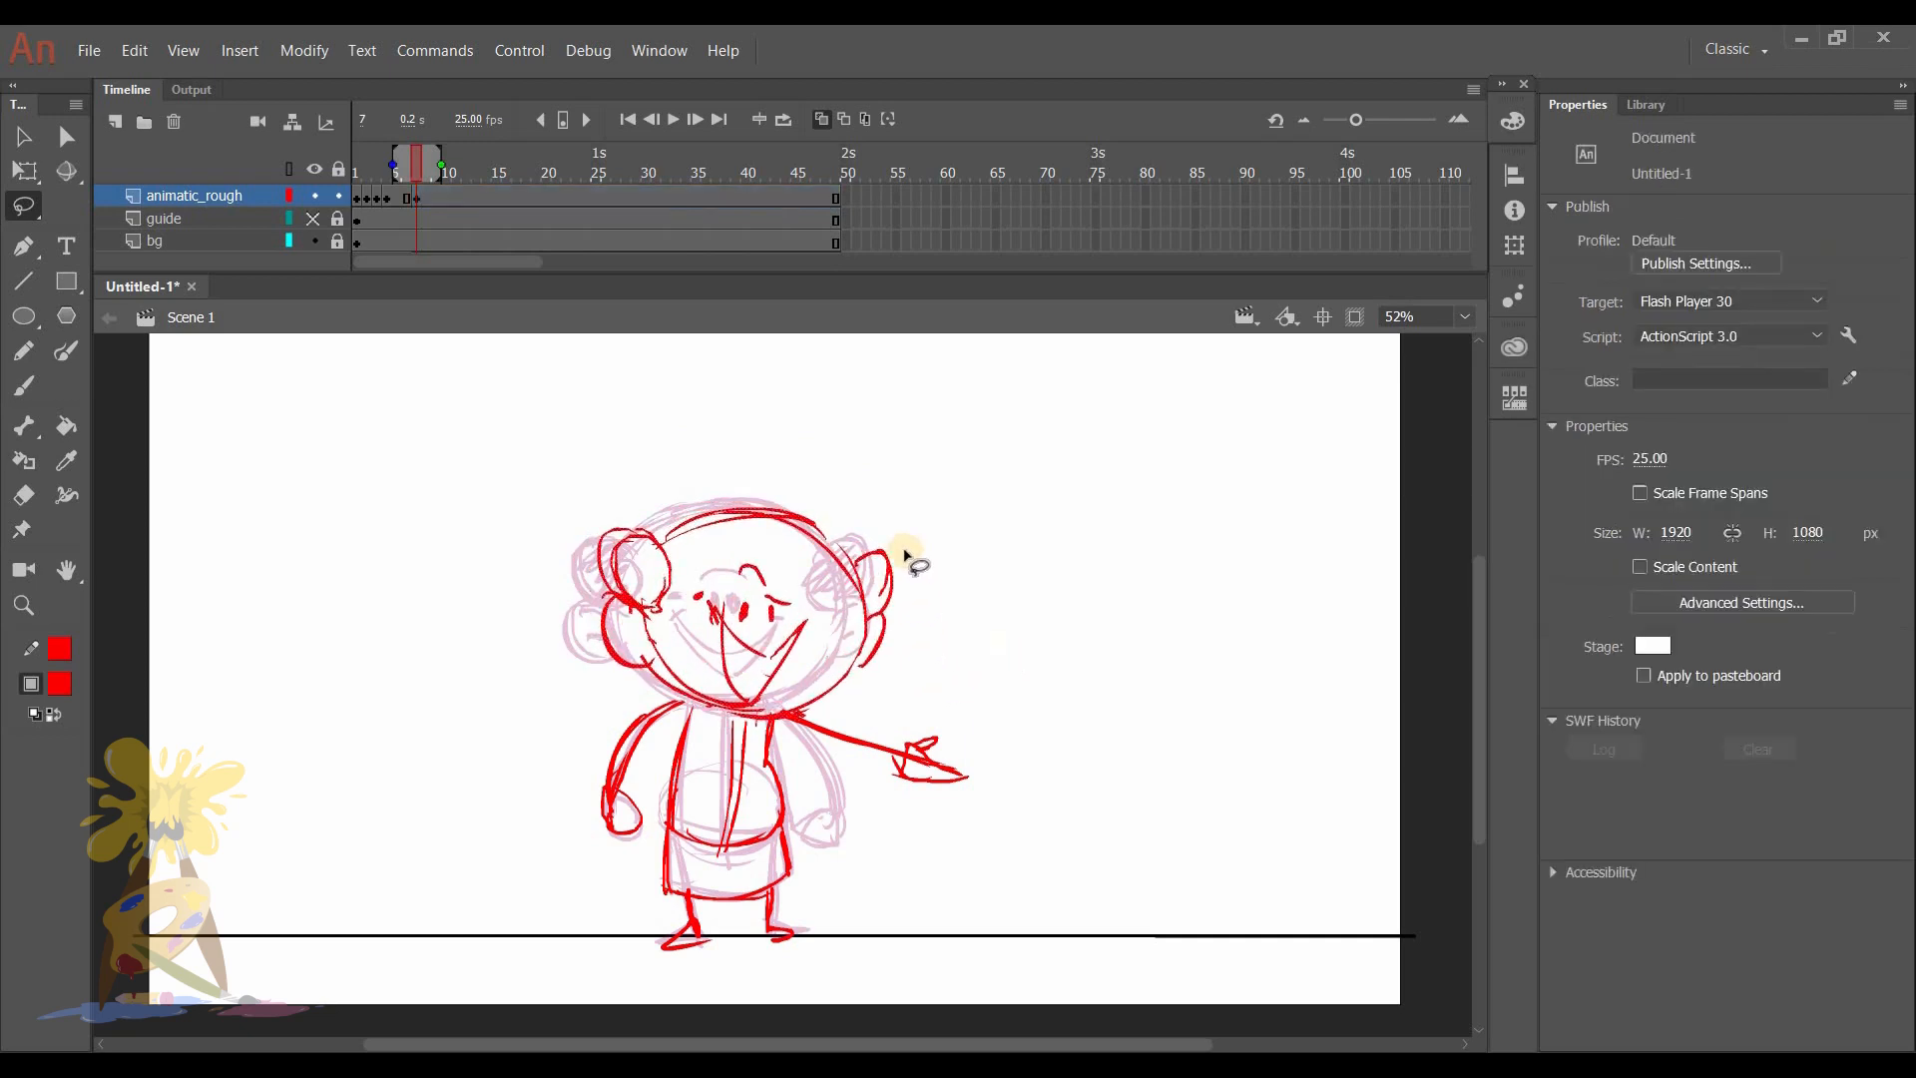
# - Turn off onion skinning, scrub past the new pose, and insert a keyframe at frame 12 of animatic_rough
pyautogui.click(819, 118)
pyautogui.moveTo(399, 160); pyautogui.dragTo(437, 160)
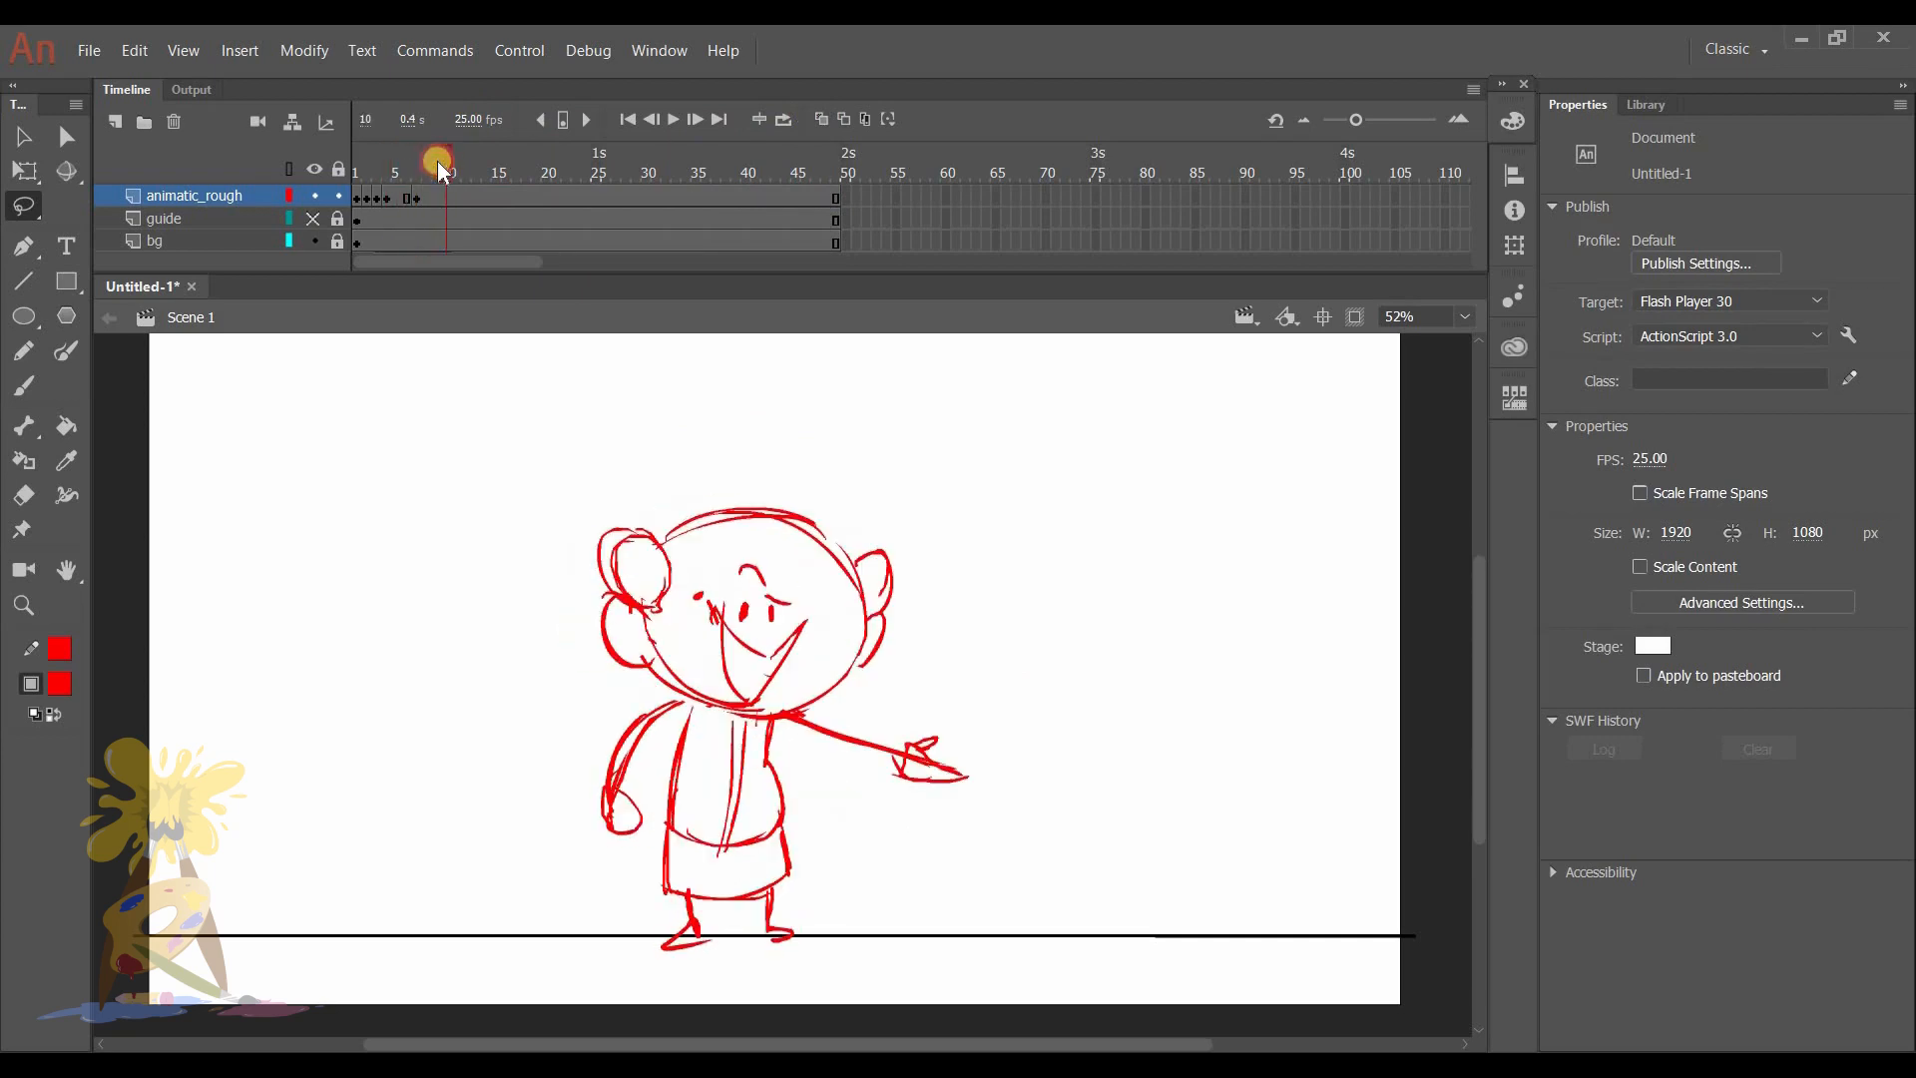
pyautogui.click(465, 198)
pyautogui.press('F6')
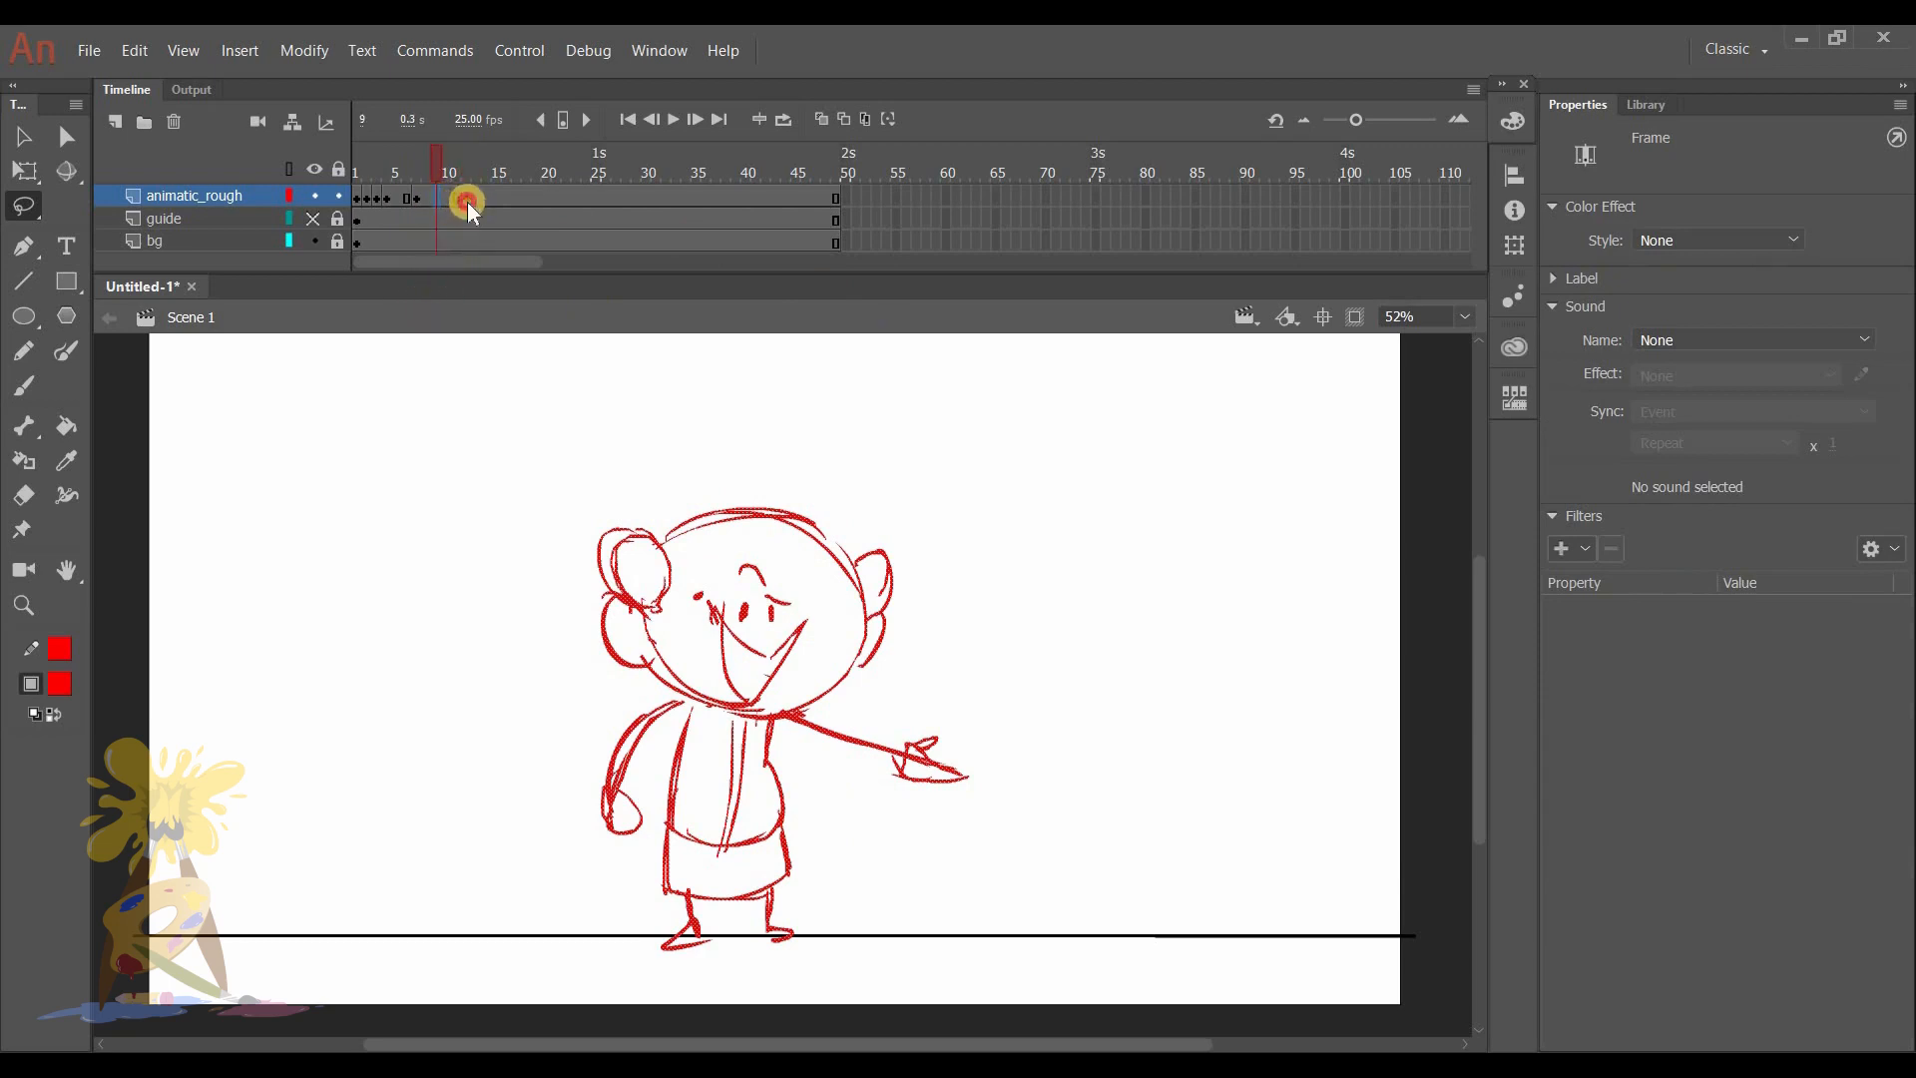
pyautogui.click(420, 203)
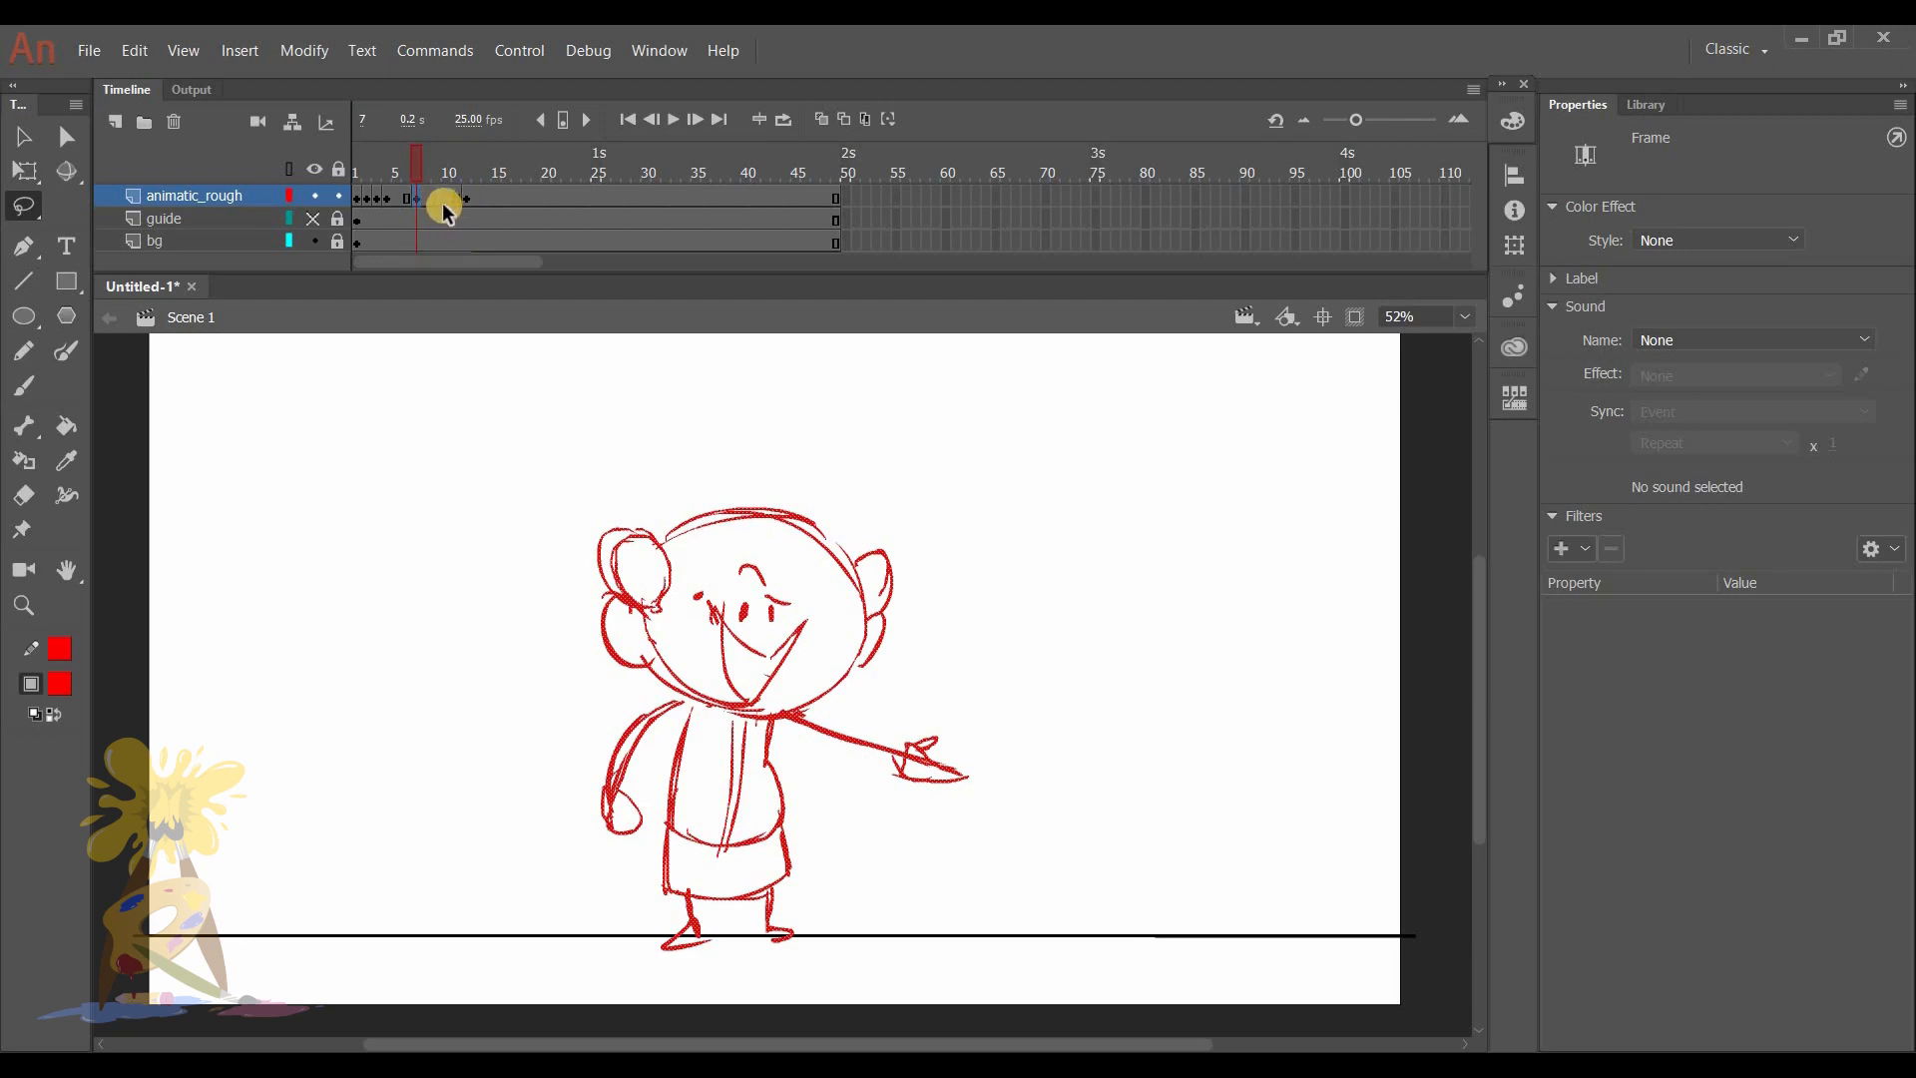
pyautogui.click(471, 200)
# - Create a classic tween between frames 7 and 12 of animatic_rough, converting the drawing to a symbol
pyautogui.click(435, 197)
pyautogui.rightClick(440, 197)
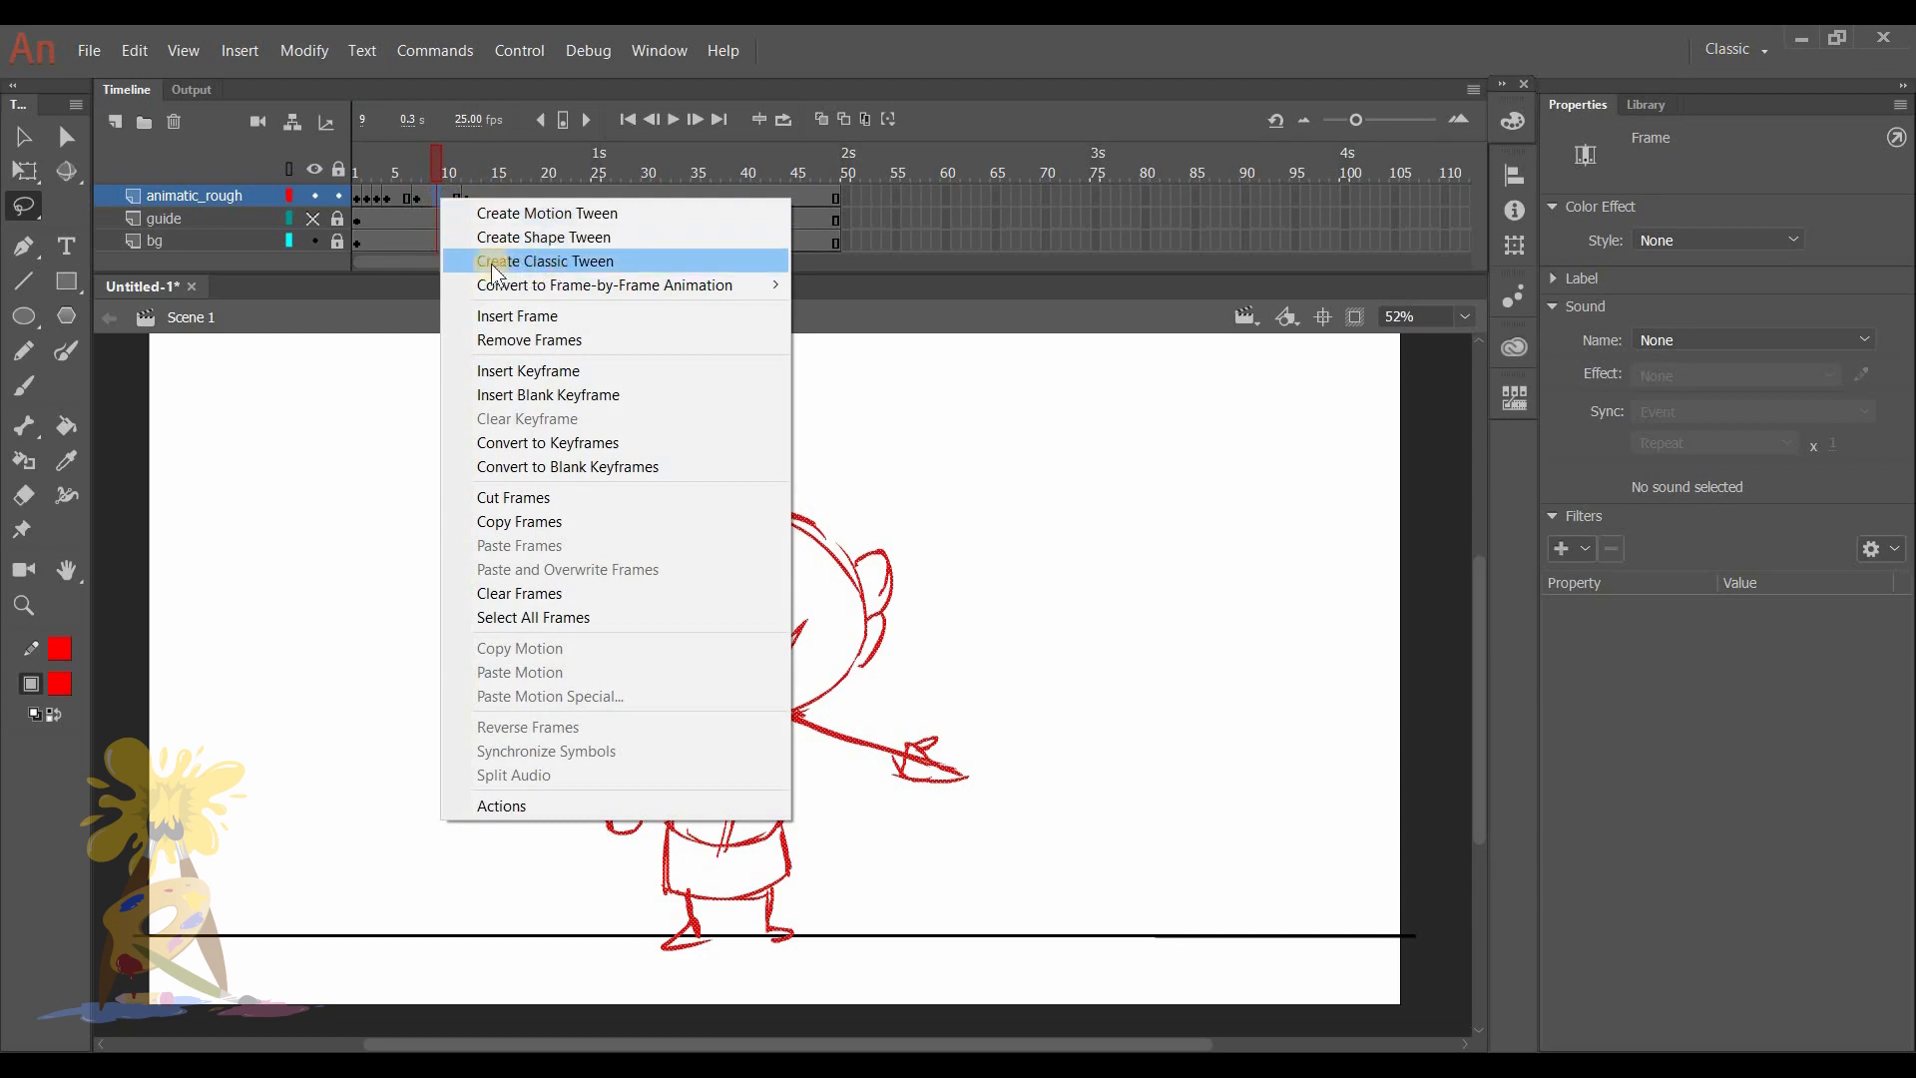
pyautogui.click(566, 262)
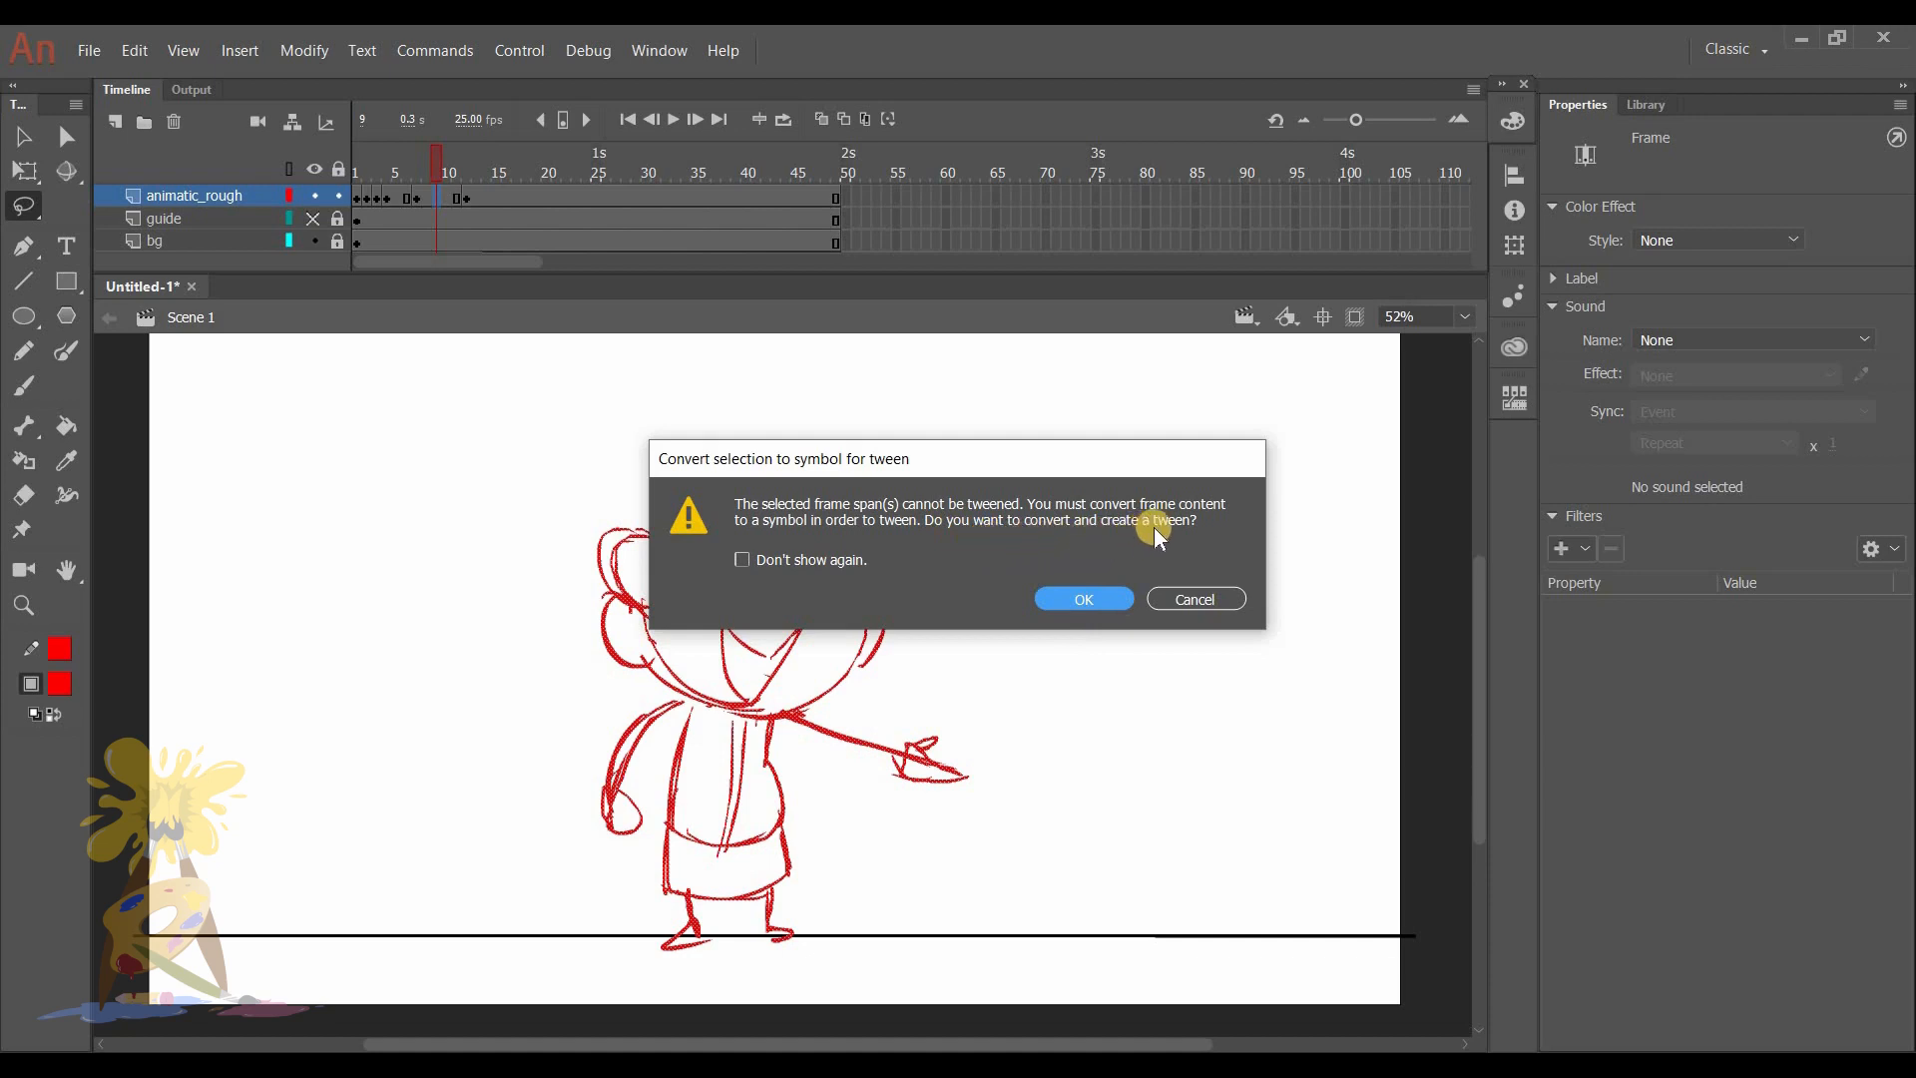
pyautogui.click(1089, 596)
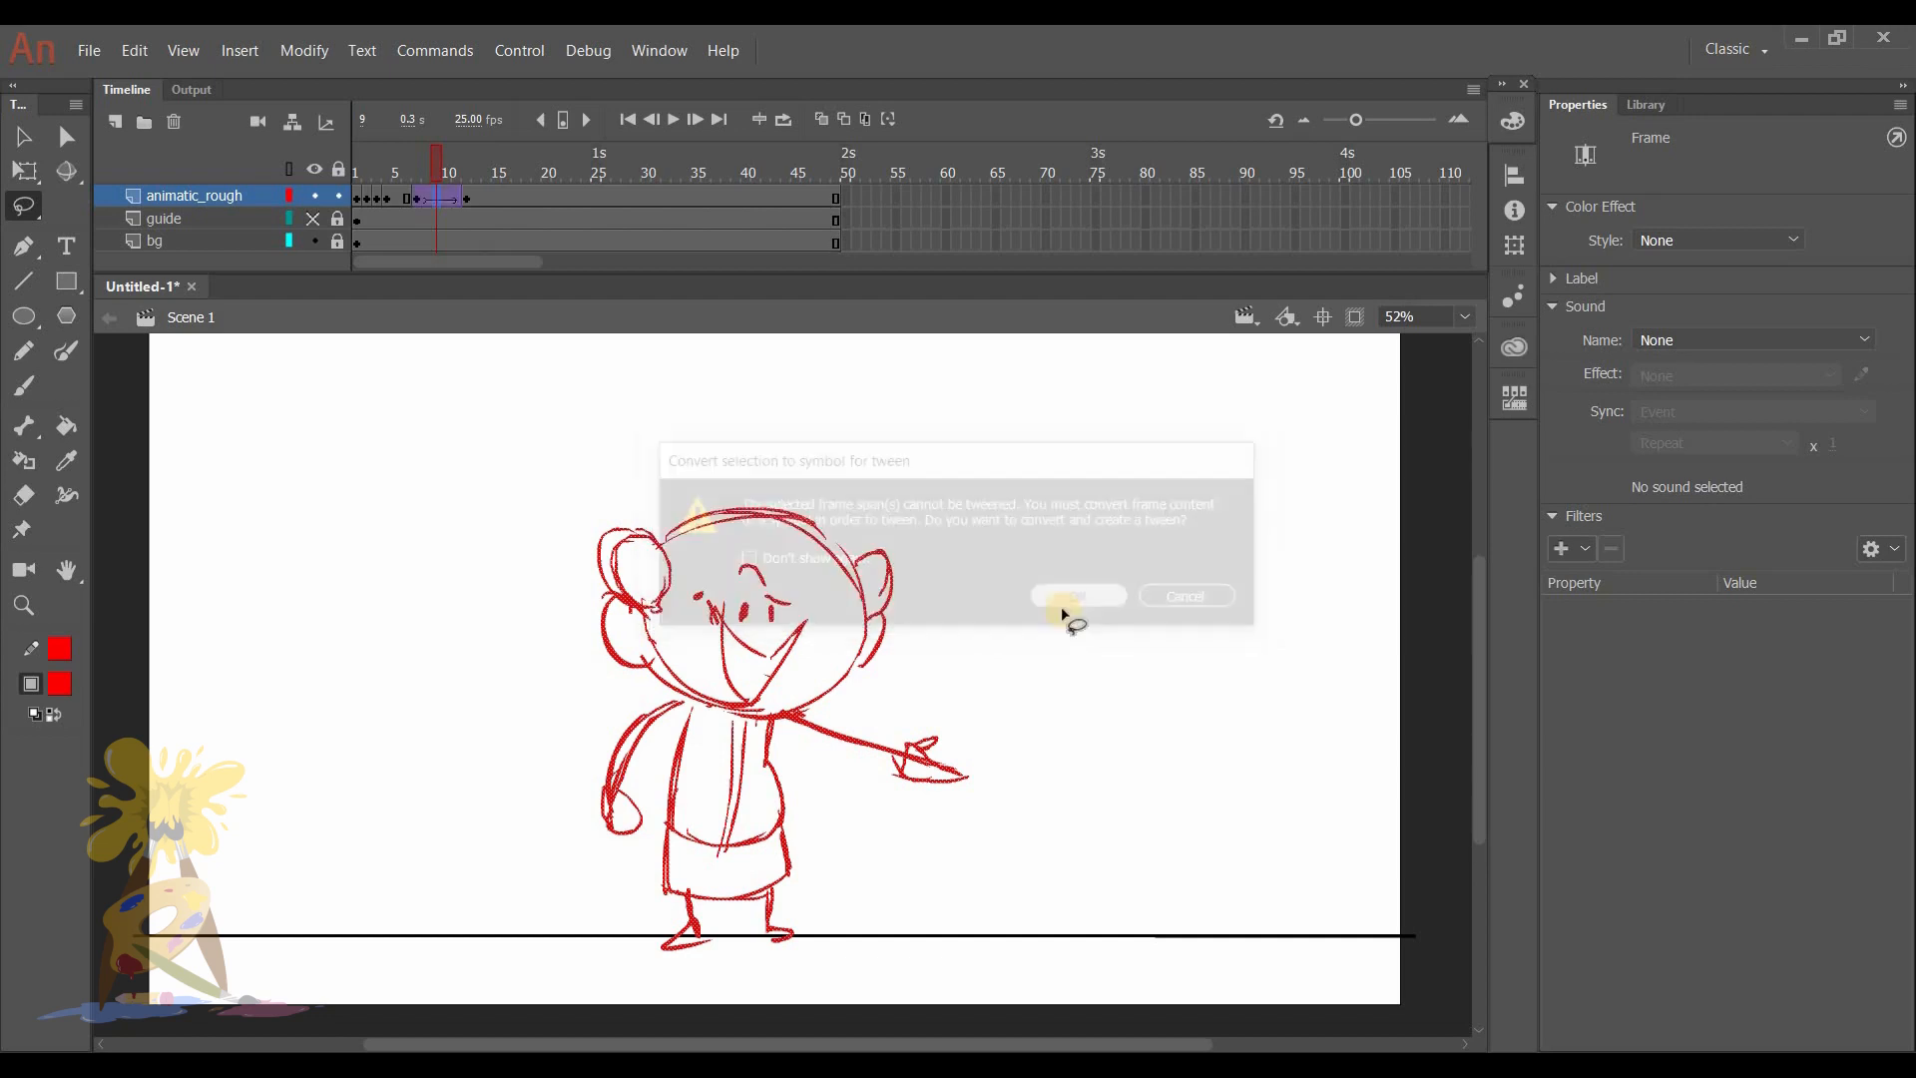
# - Nudge the character symbol on the frame 12 keyframe to the left in large increments, keeping its height
pyautogui.moveTo(429, 155)
pyautogui.mouseDown()
pyautogui.moveTo(406, 158)
pyautogui.moveTo(436, 171)
pyautogui.mouseUp()
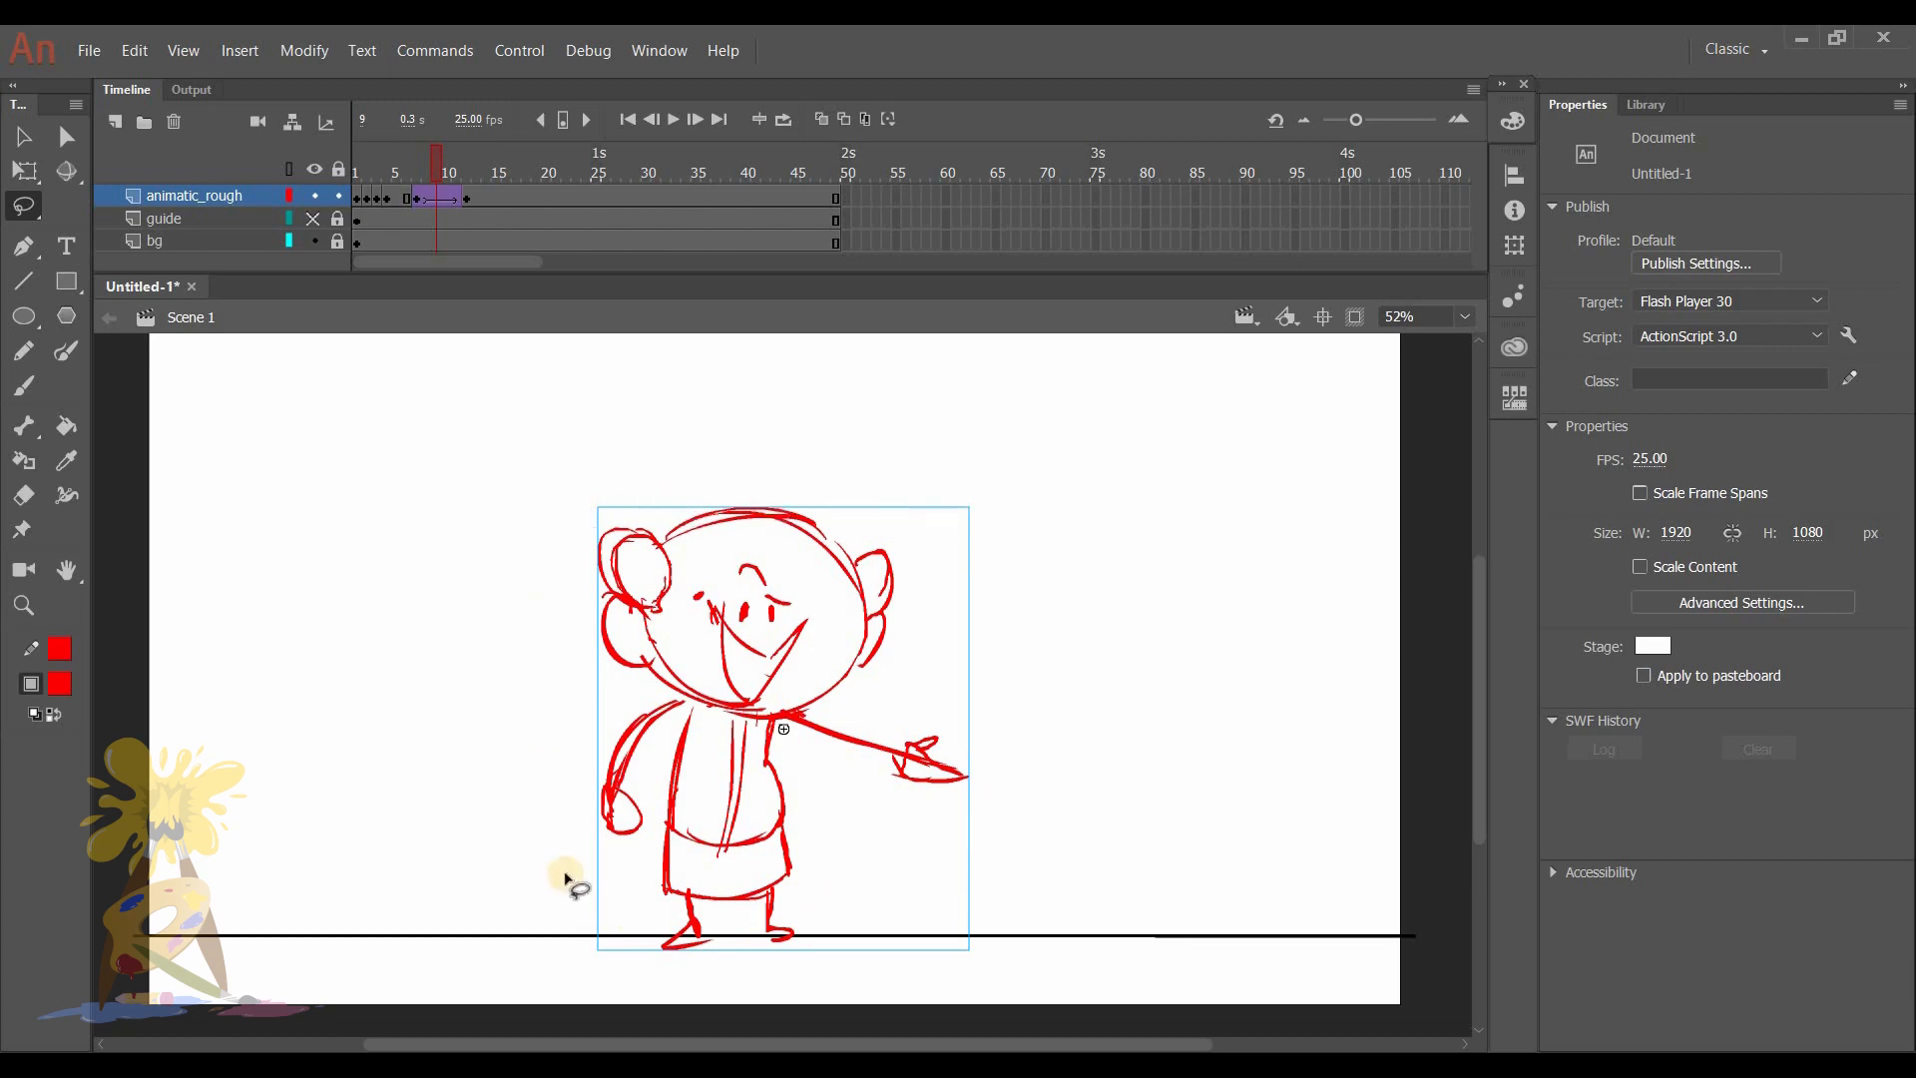
pyautogui.click(464, 199)
pyautogui.moveTo(465, 173)
pyautogui.mouseDown()
pyautogui.moveTo(413, 168)
pyautogui.moveTo(453, 166)
pyautogui.mouseUp()
pyautogui.click(464, 164)
pyautogui.click(465, 196)
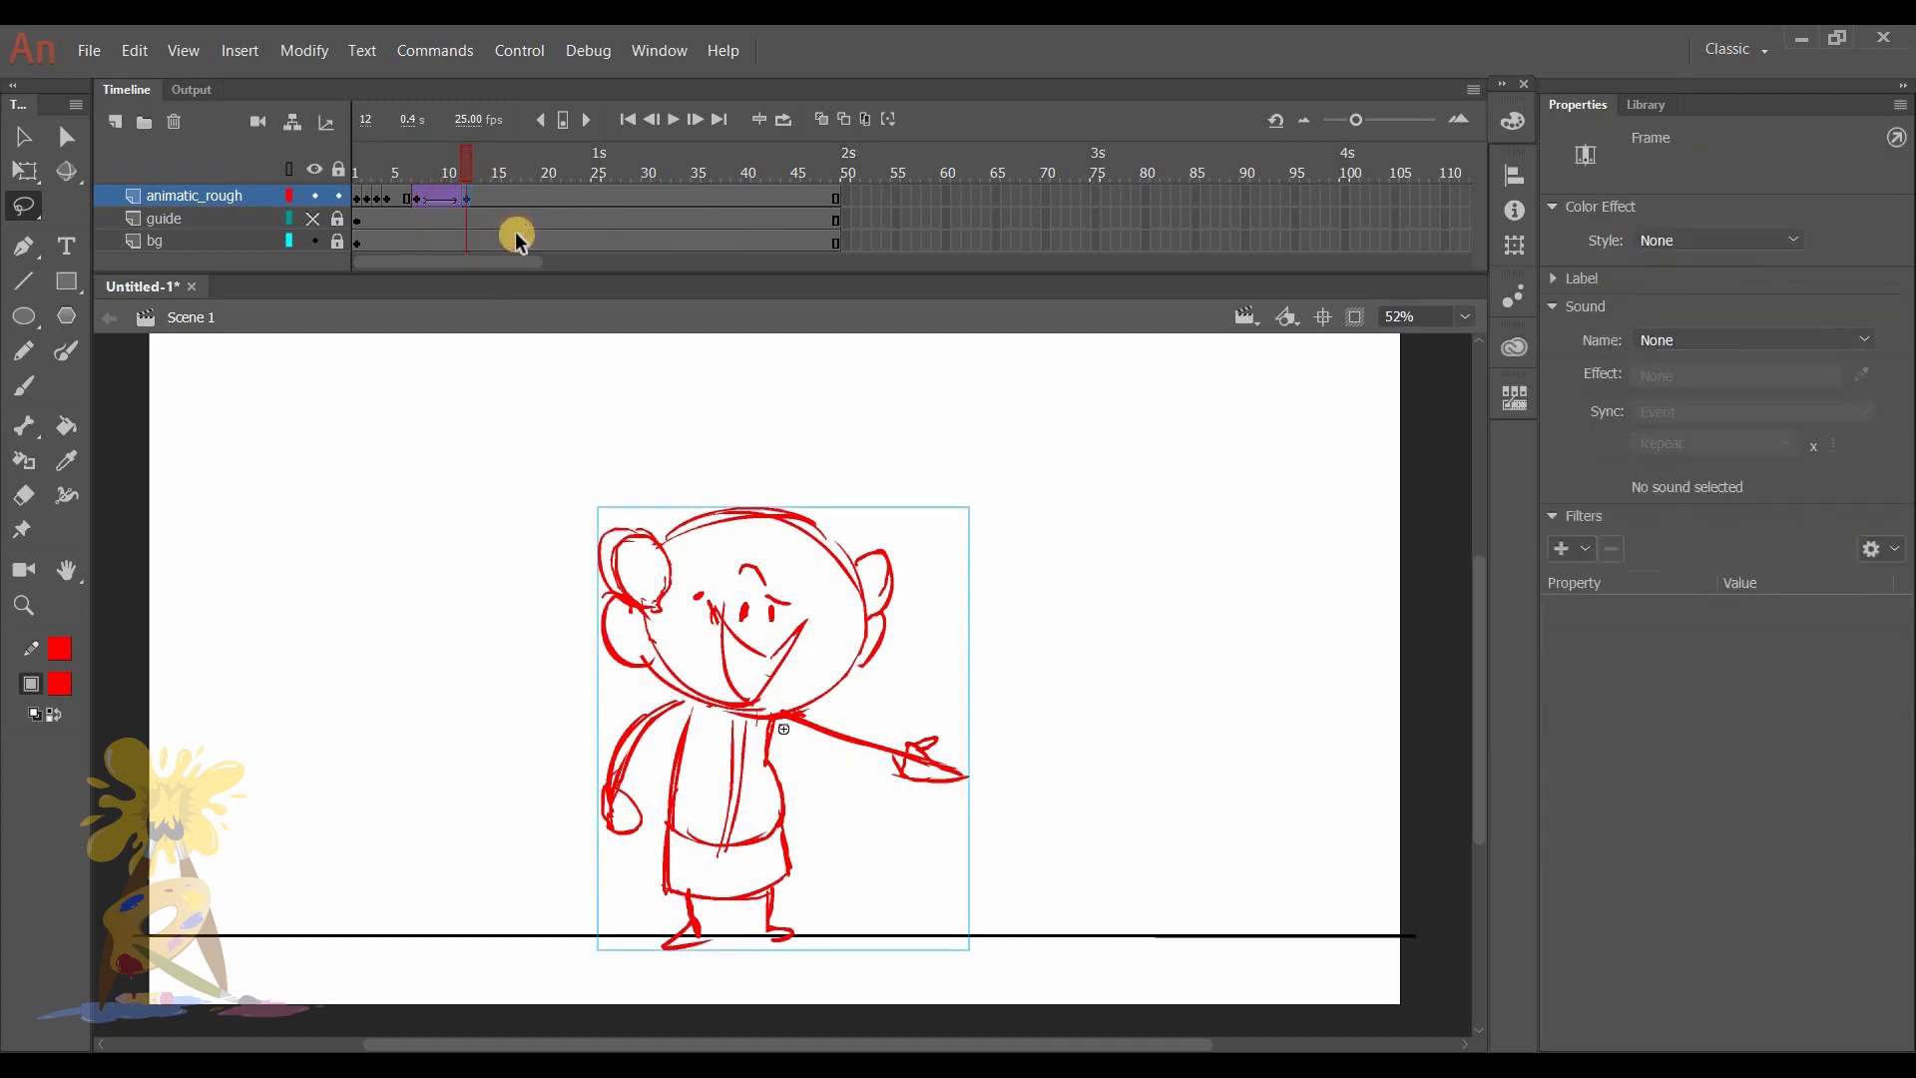
pyautogui.hotkey('shift', 'Left')
pyautogui.hotkey('shift', 'Left')
pyautogui.hotkey('shift', 'Left')
pyautogui.hotkey('shift', 'Left')
pyautogui.hotkey('shift', 'Left')
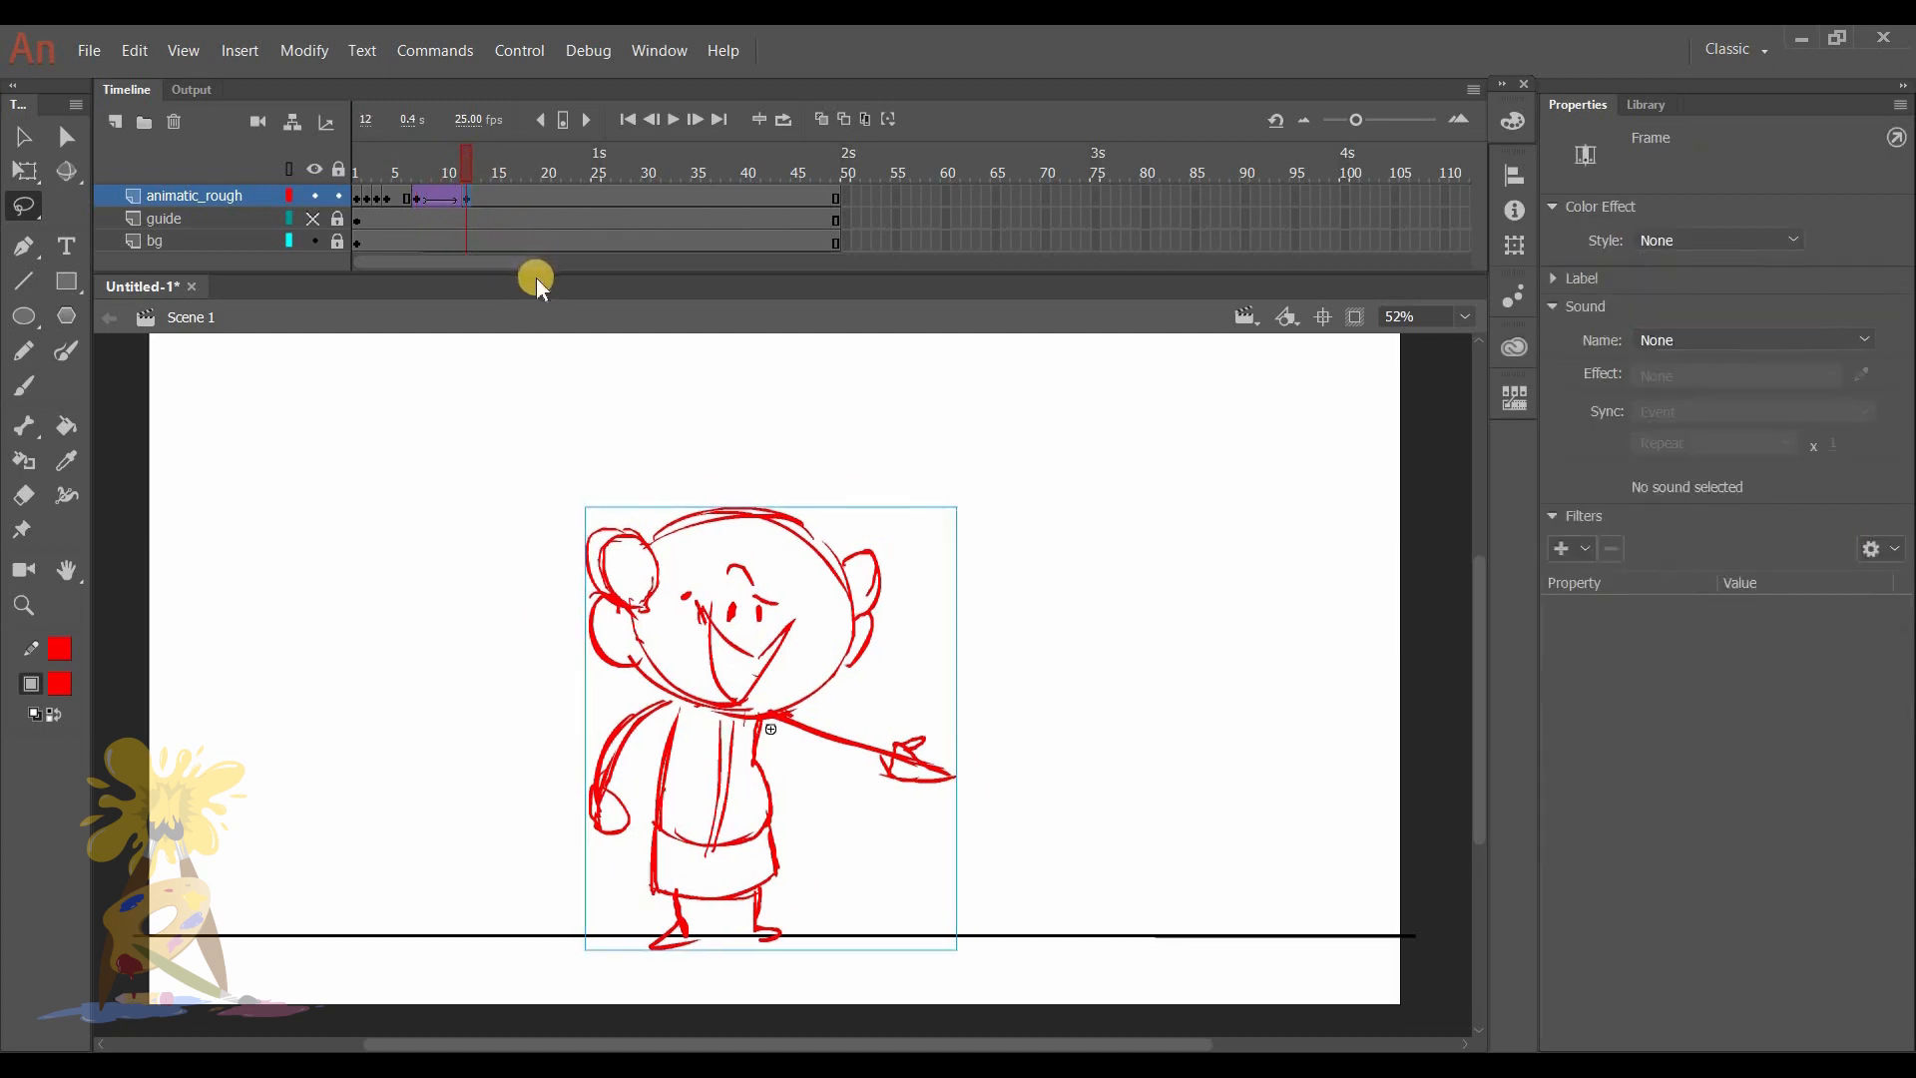
pyautogui.hotkey('shift', 'Left')
pyautogui.hotkey('shift', 'Left')
pyautogui.hotkey('shift', 'Left')
pyautogui.hotkey('shift', 'Left')
pyautogui.hotkey('shift', 'Left')
pyautogui.hotkey('shift', 'Left')
pyautogui.hotkey('shift', 'Left')
pyautogui.hotkey('shift', 'Left')
pyautogui.hotkey('shift', 'Left')
pyautogui.hotkey('shift', 'Left')
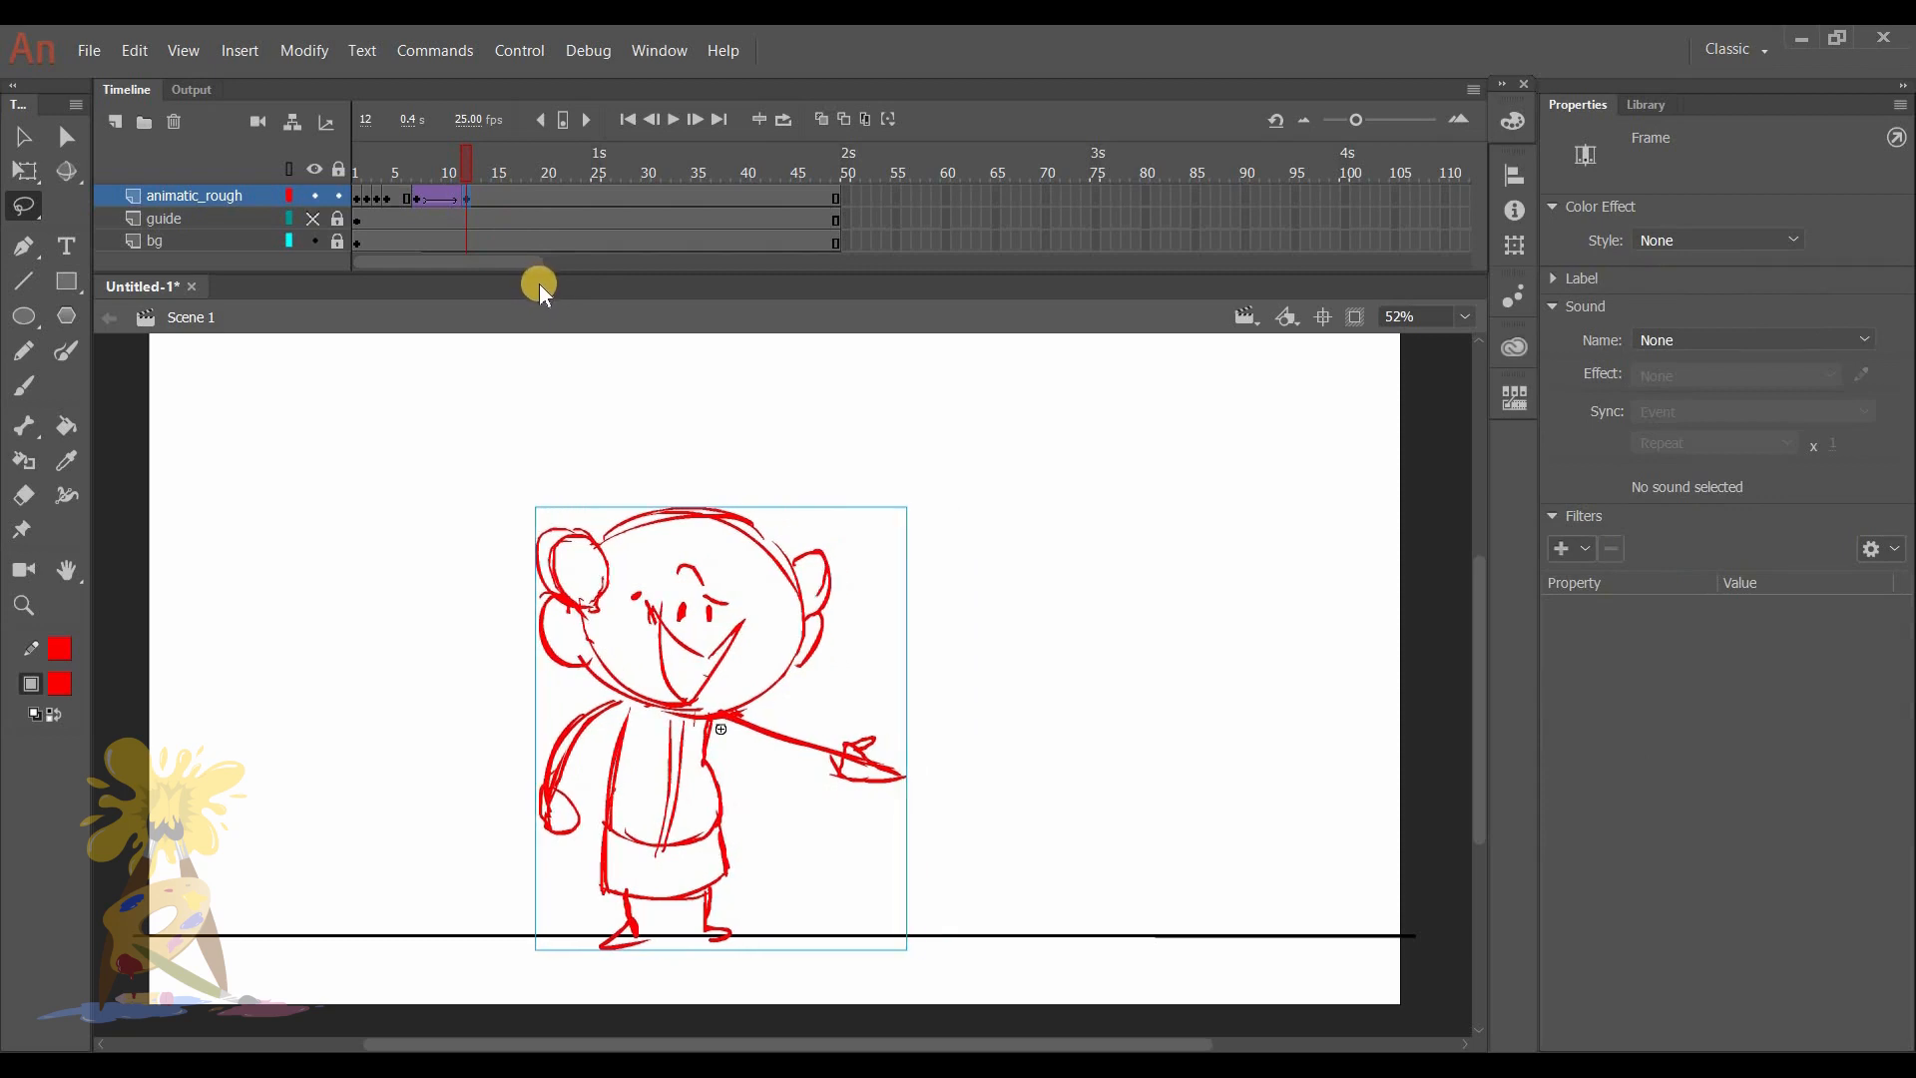
# - Move the frame 12 character symbol further left across the stage, and play back and scrub the tween
pyautogui.hotkey('shift', 'Left')
pyautogui.hotkey('shift', 'Left')
pyautogui.hotkey('shift', 'Left')
pyautogui.hotkey('shift', 'Left')
pyautogui.hotkey('shift', 'Left')
pyautogui.hotkey('shift', 'Left')
pyautogui.hotkey('shift', 'Left')
pyautogui.hotkey('shift', 'Left')
pyautogui.hotkey('shift', 'Left')
pyautogui.hotkey('shift', 'Left')
pyautogui.hotkey('shift', 'Left')
pyautogui.hotkey('shift', 'Left')
pyautogui.hotkey('shift', 'Left')
pyautogui.hotkey('shift', 'Left')
pyautogui.hotkey('shift', 'Left')
pyautogui.hotkey('shift', 'Left')
pyautogui.hotkey('shift', 'Left')
pyautogui.hotkey('shift', 'Left')
pyautogui.hotkey('shift', 'Left')
pyautogui.hotkey('shift', 'Left')
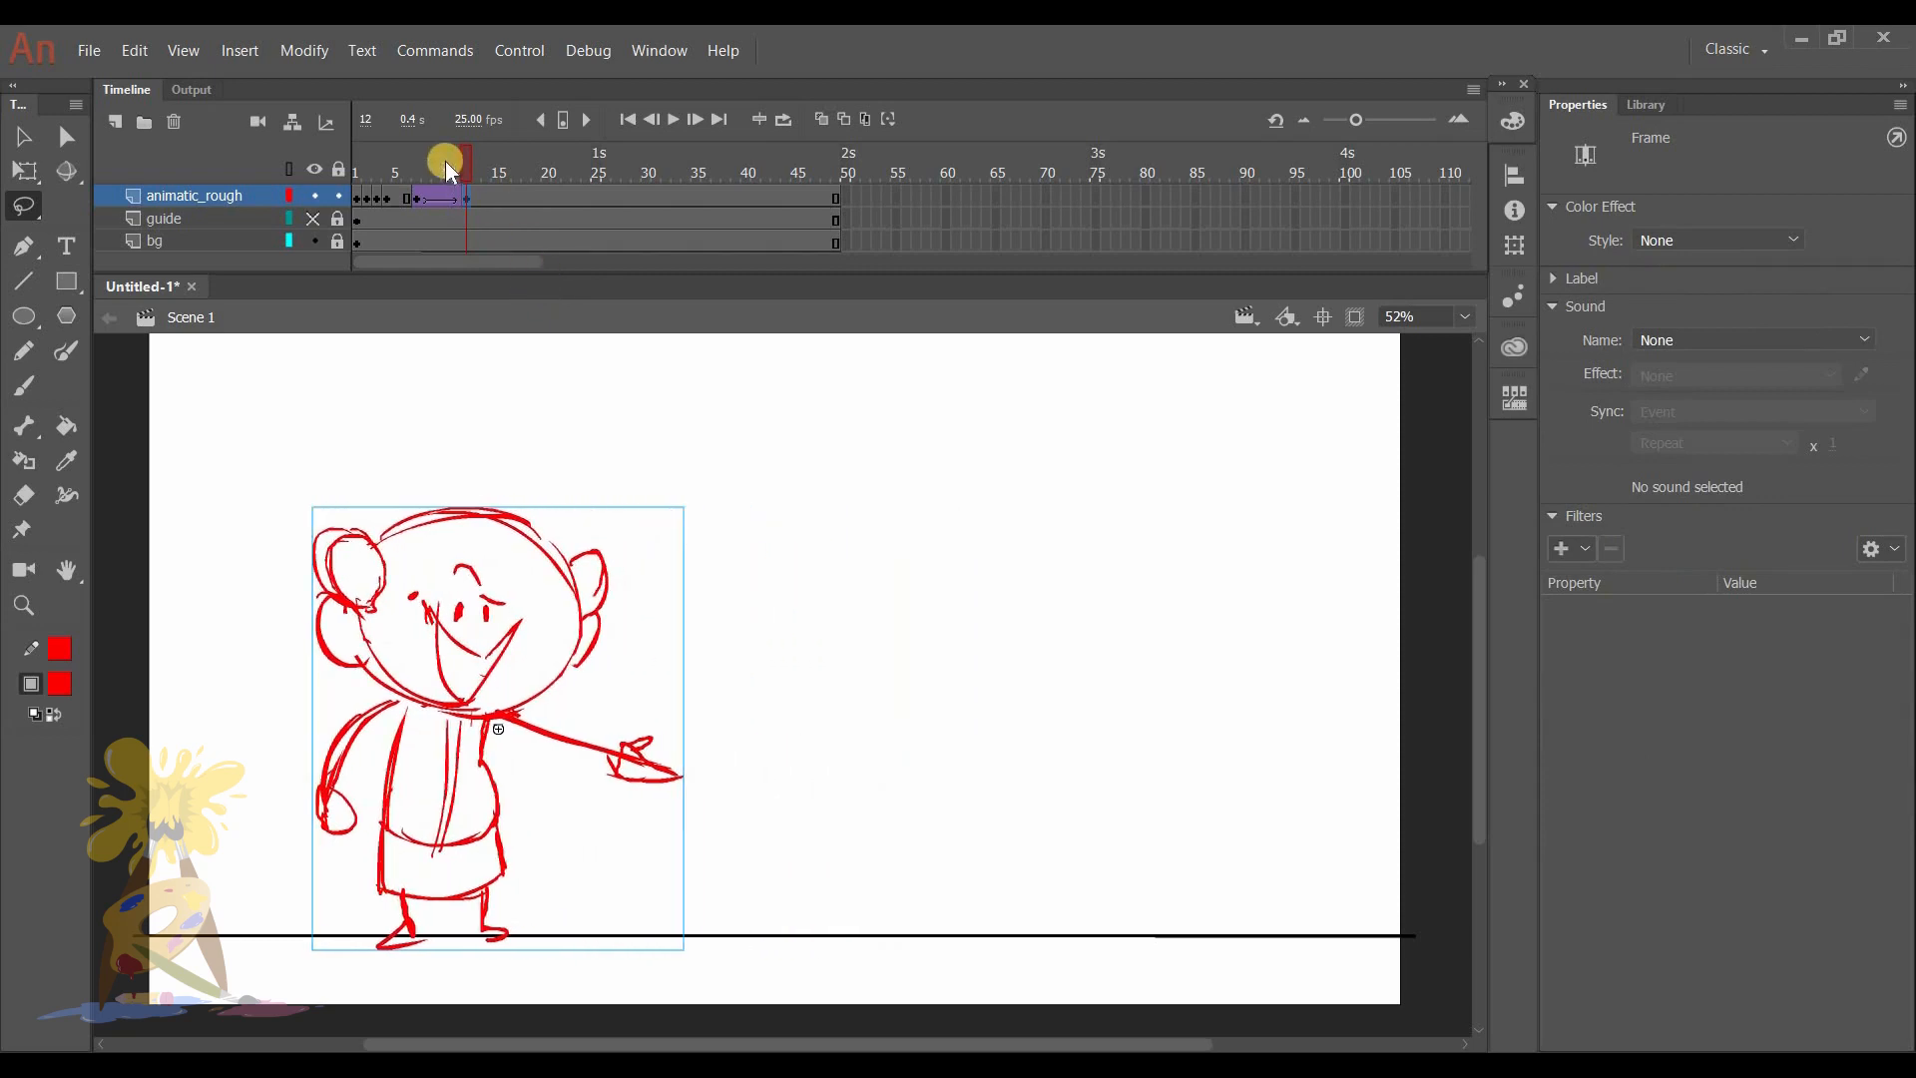
pyautogui.moveTo(453, 154); pyautogui.dragTo(373, 167)
pyautogui.press('Return')
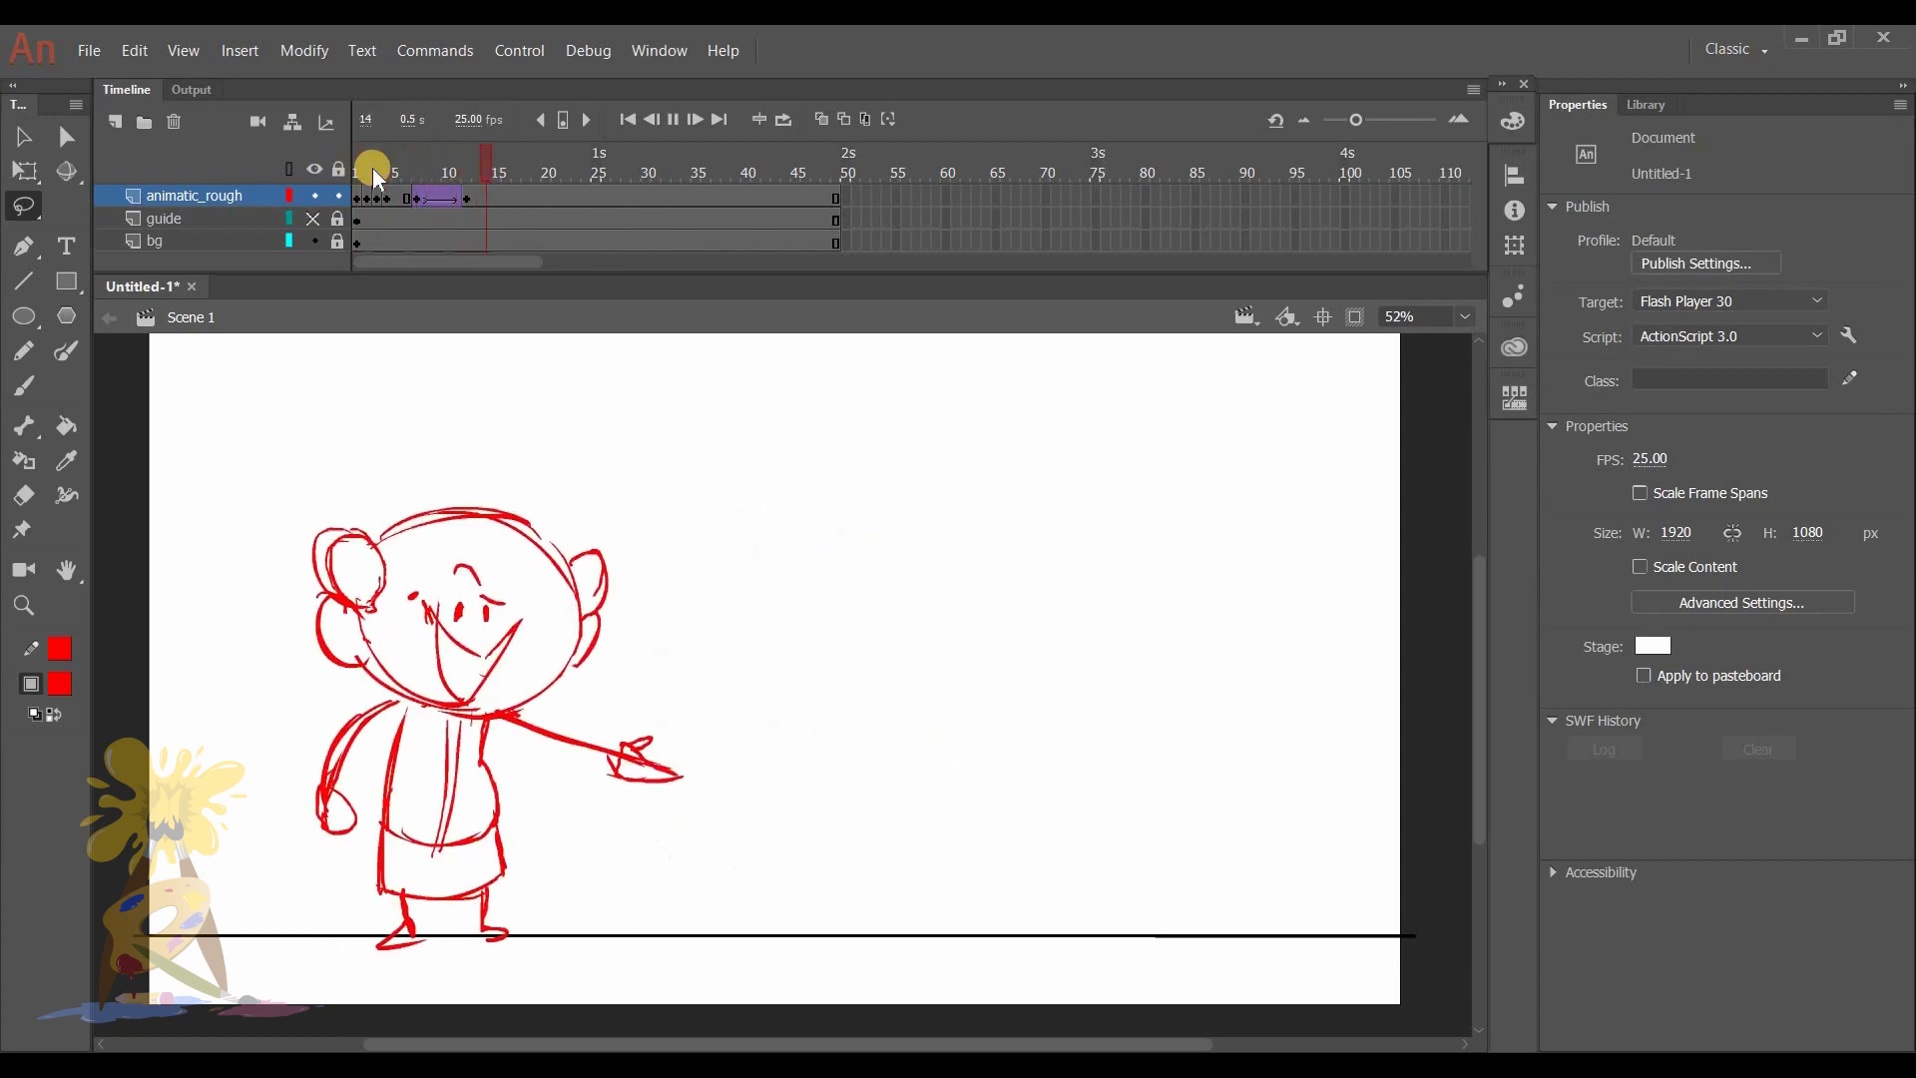
pyautogui.moveTo(493, 170); pyautogui.dragTo(445, 152)
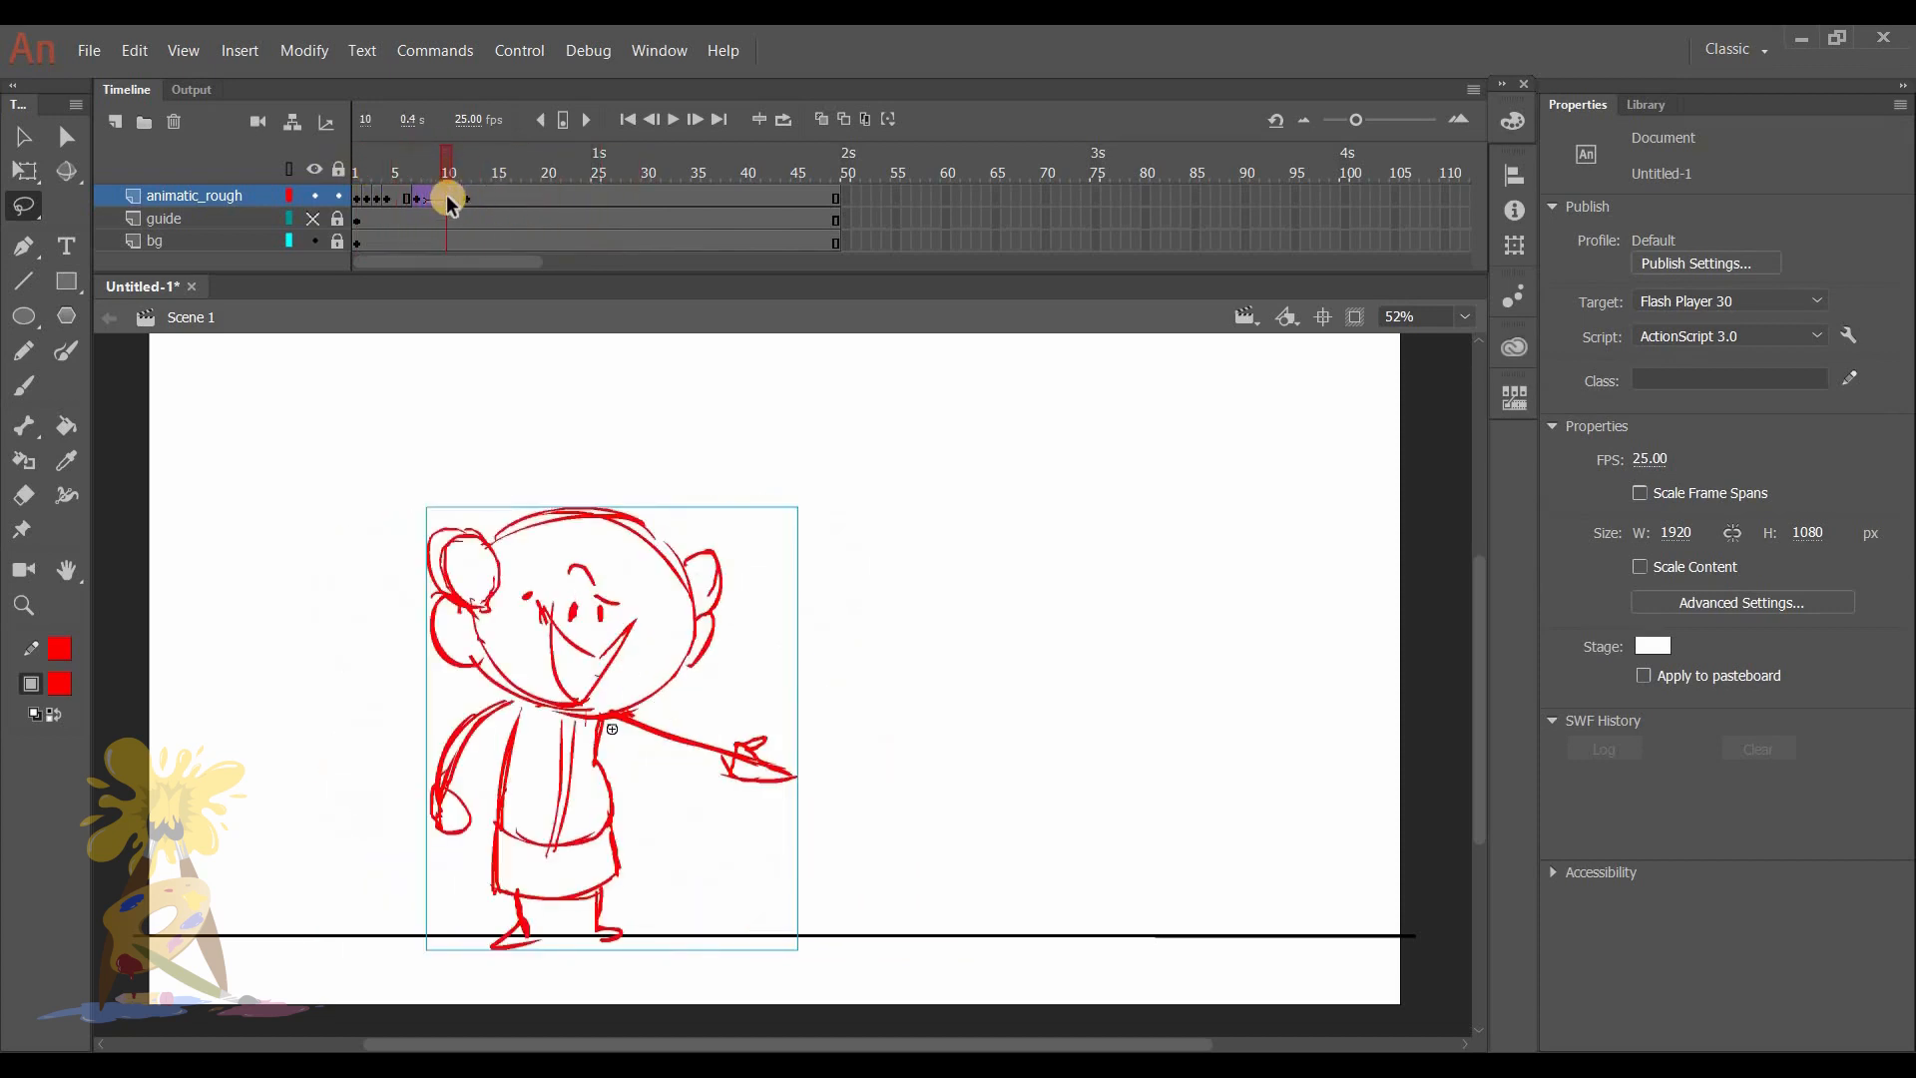
# - Enlarge the timeline area and insert frames on all layers within the tween, moving its end keyframe to frame 18
pyautogui.click(441, 196)
pyautogui.moveTo(449, 163); pyautogui.dragTo(435, 160)
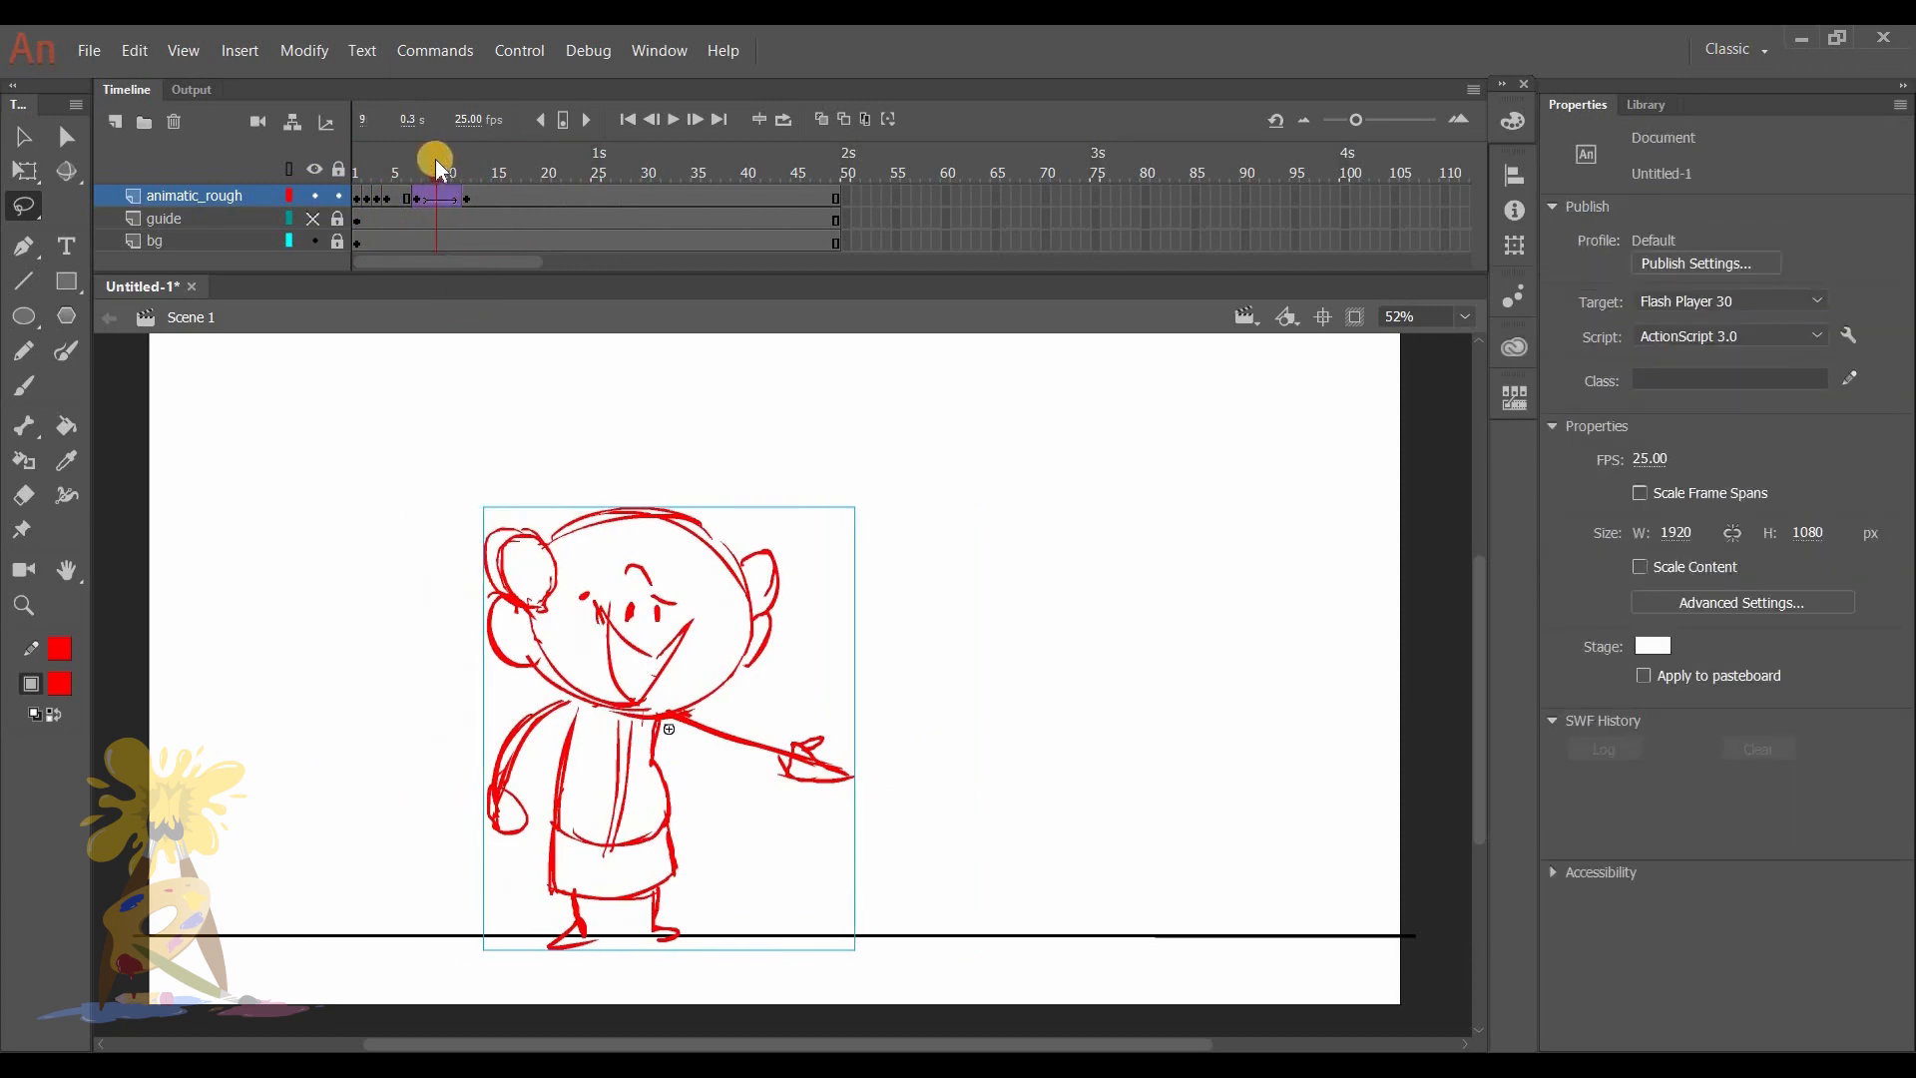
pyautogui.click(441, 197)
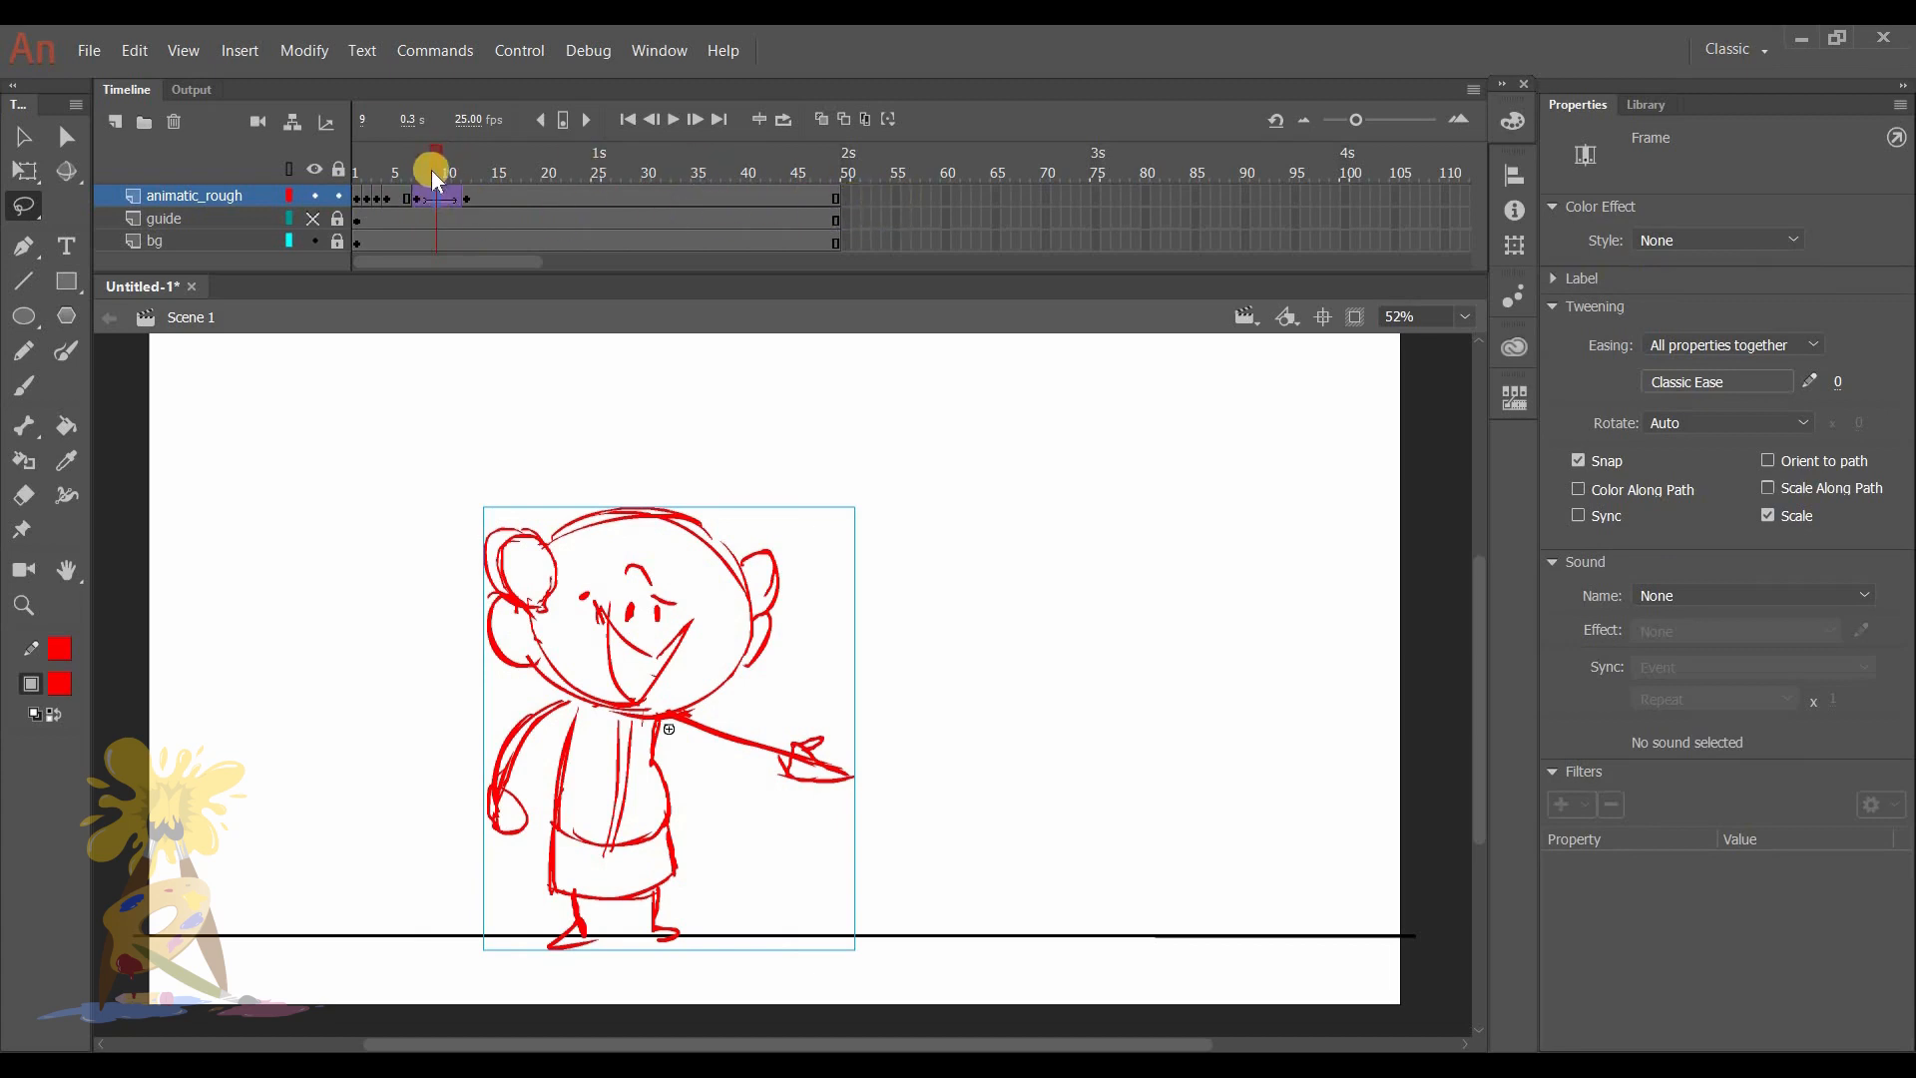
pyautogui.click(459, 172)
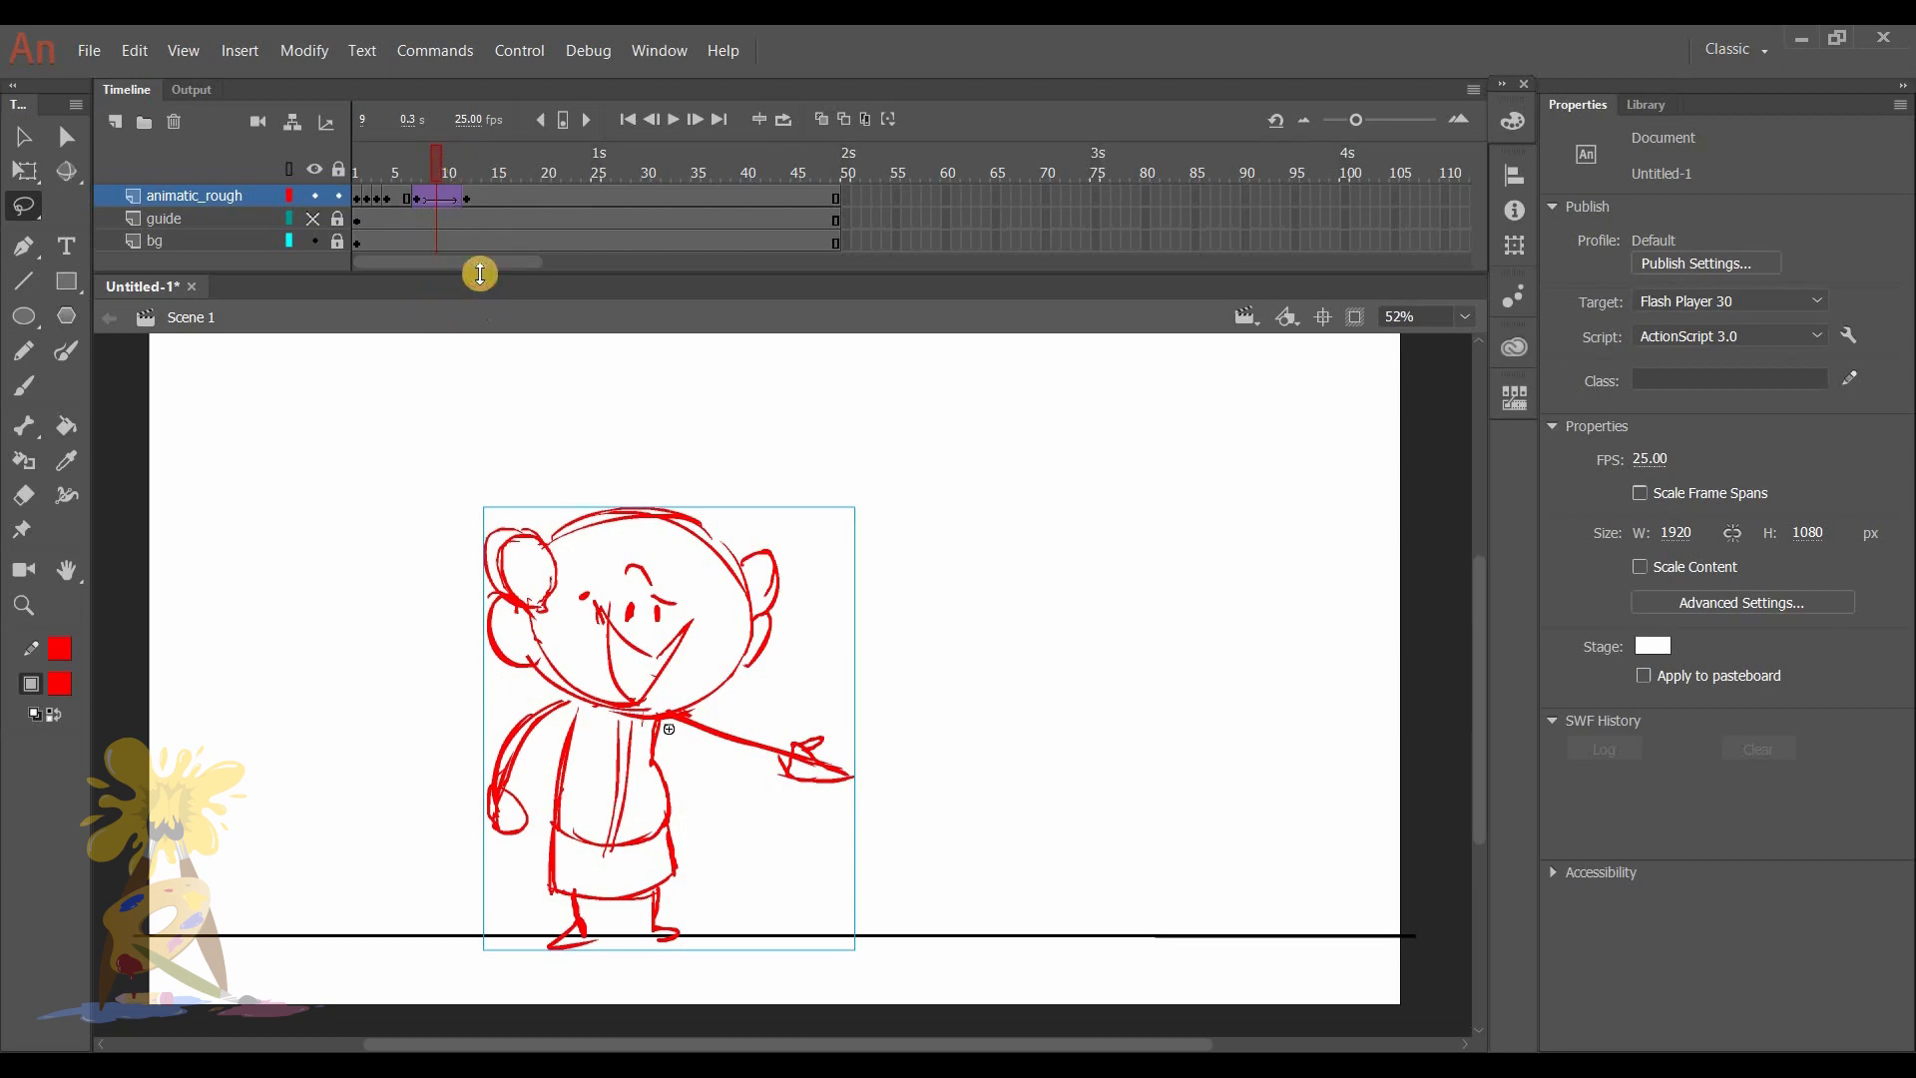
pyautogui.moveTo(480, 274); pyautogui.dragTo(480, 313)
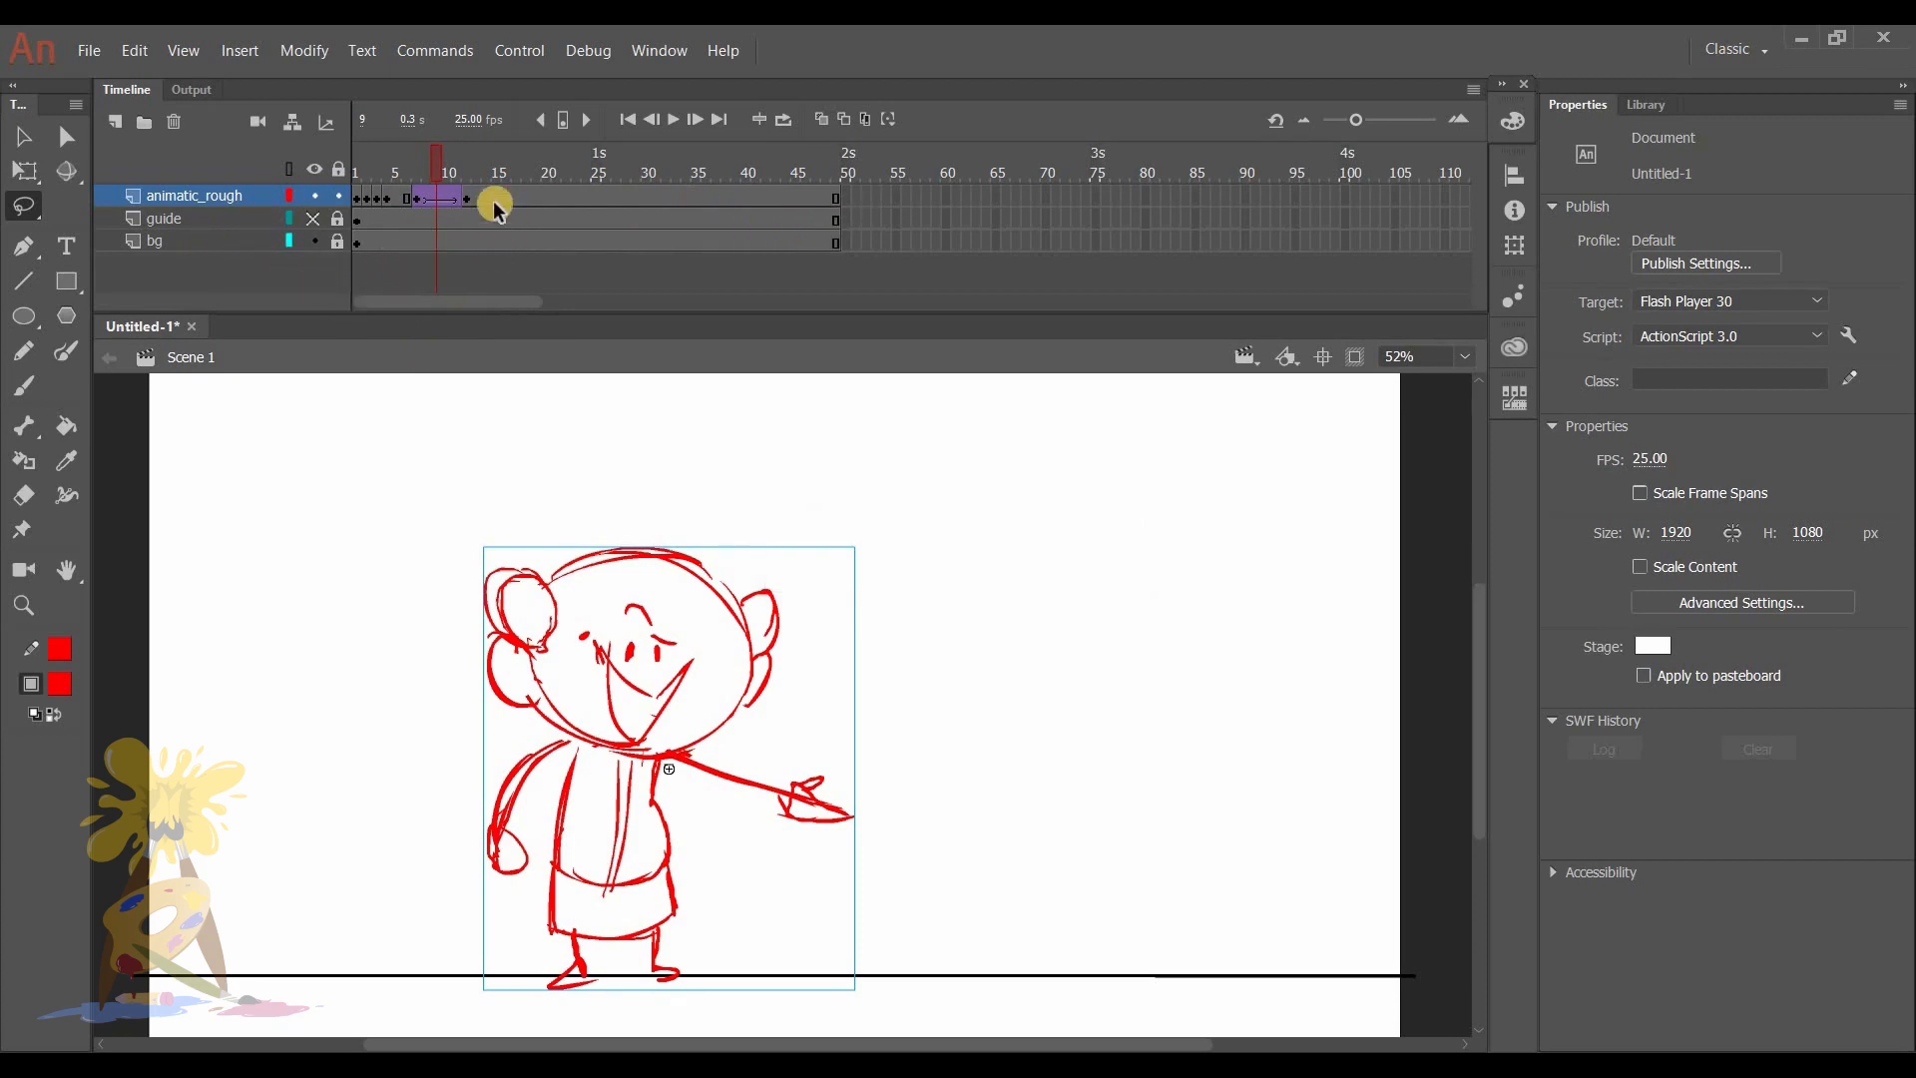
pyautogui.press('F5')
pyautogui.press('F5')
pyautogui.press('F5')
pyautogui.press('F5')
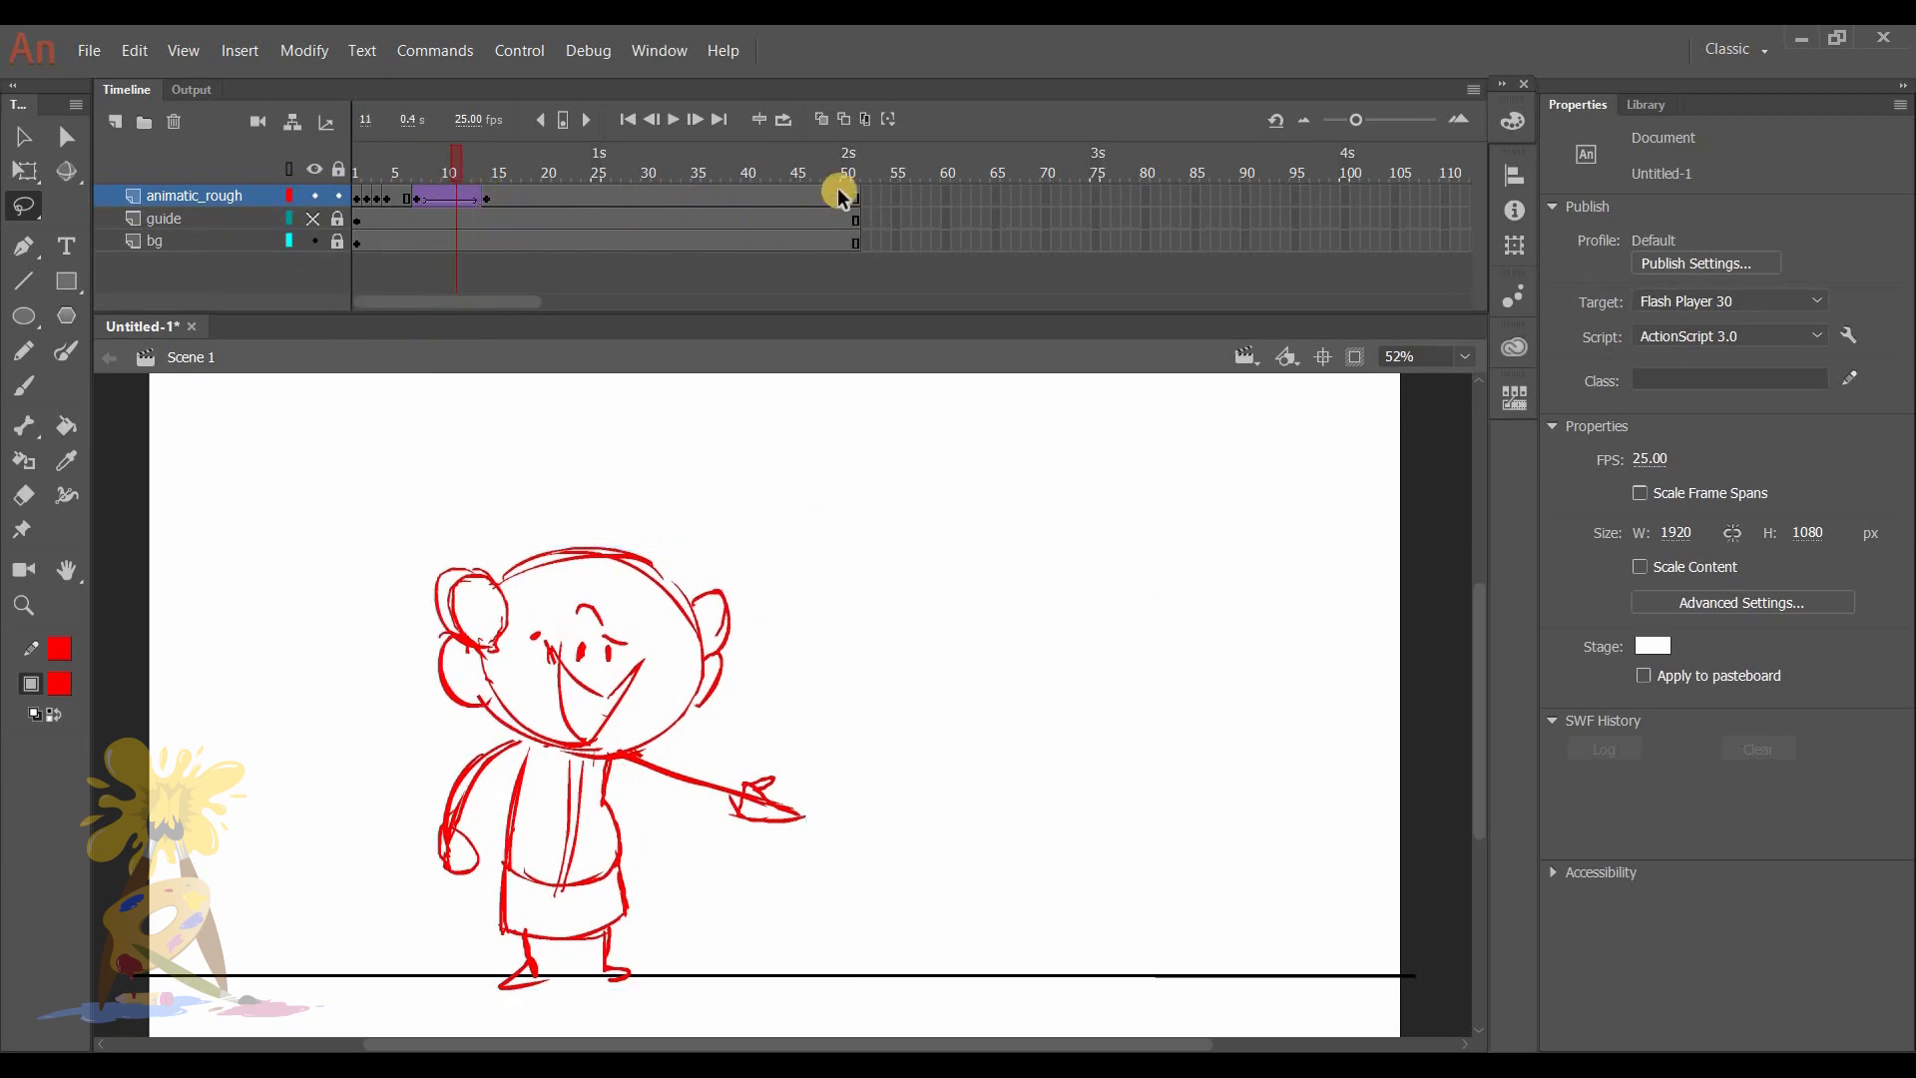
pyautogui.press('F5')
pyautogui.press('F5')
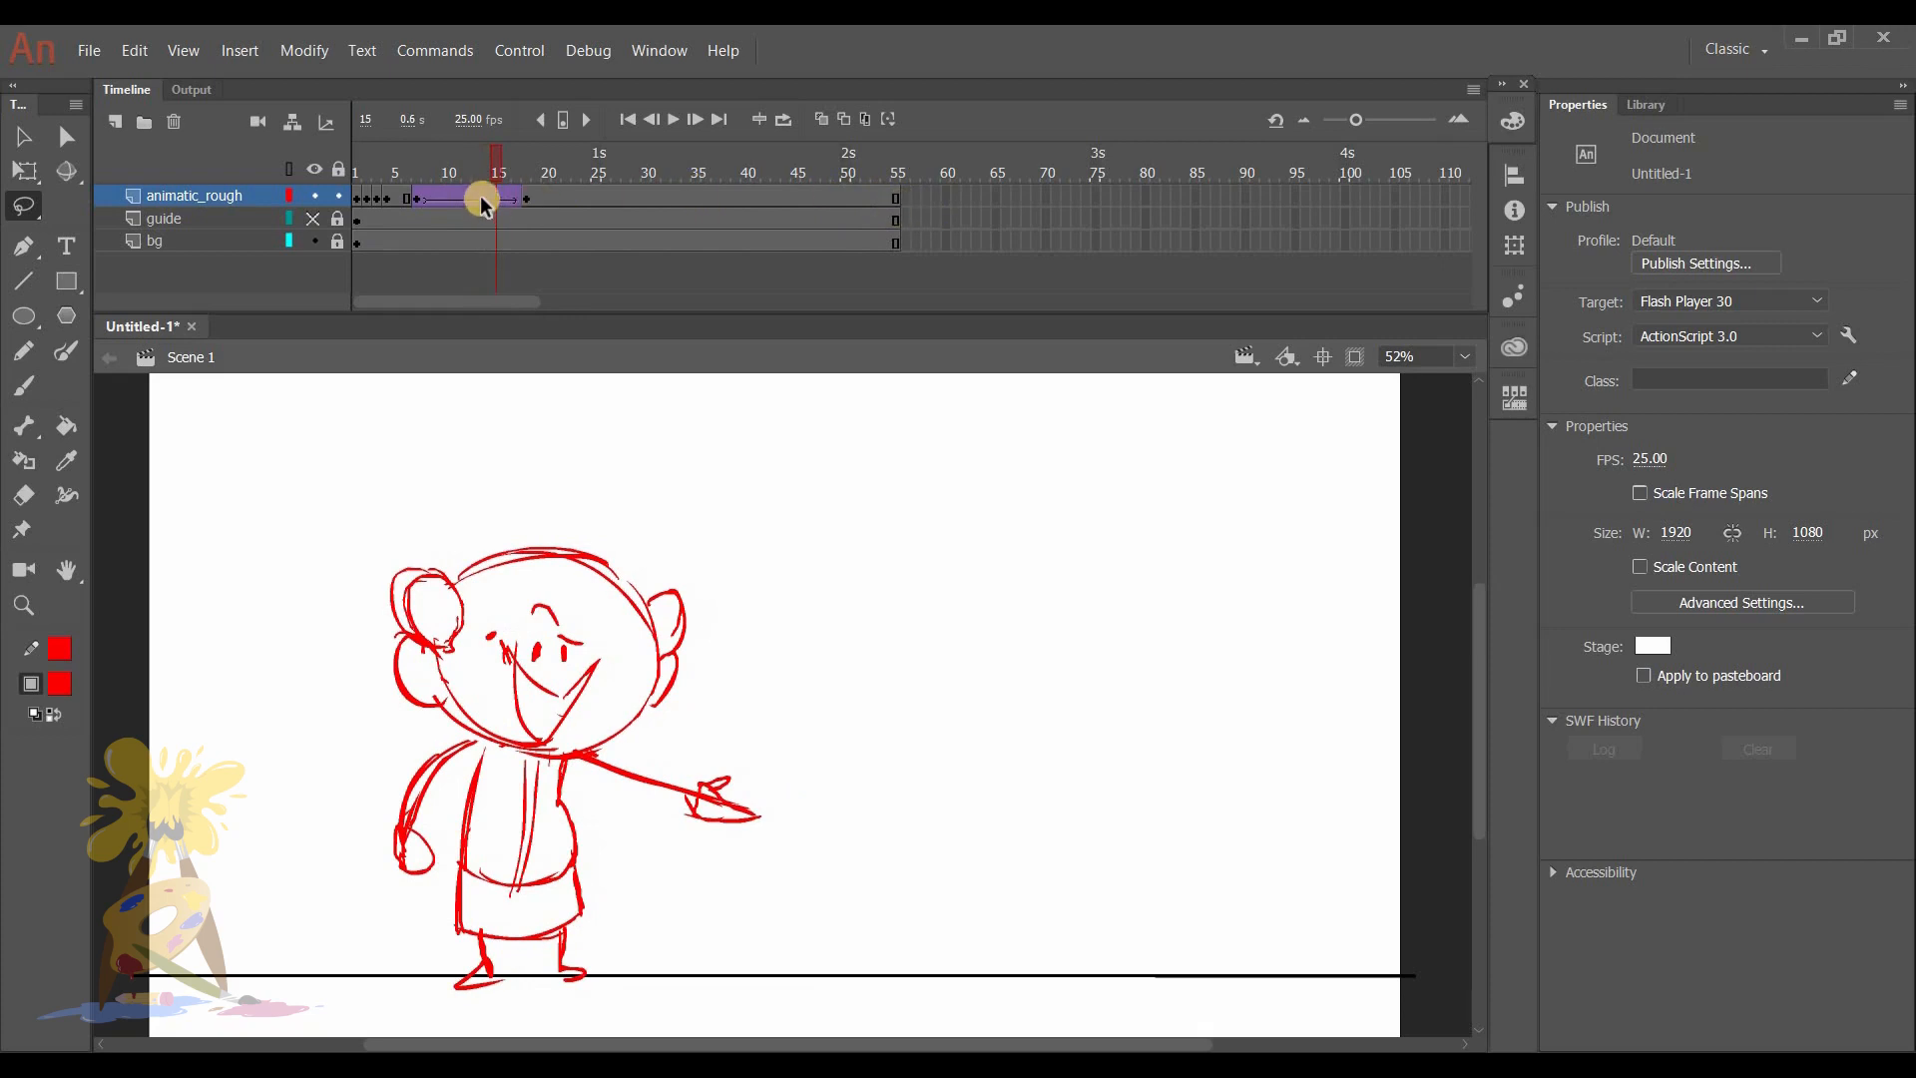
pyautogui.click(485, 198)
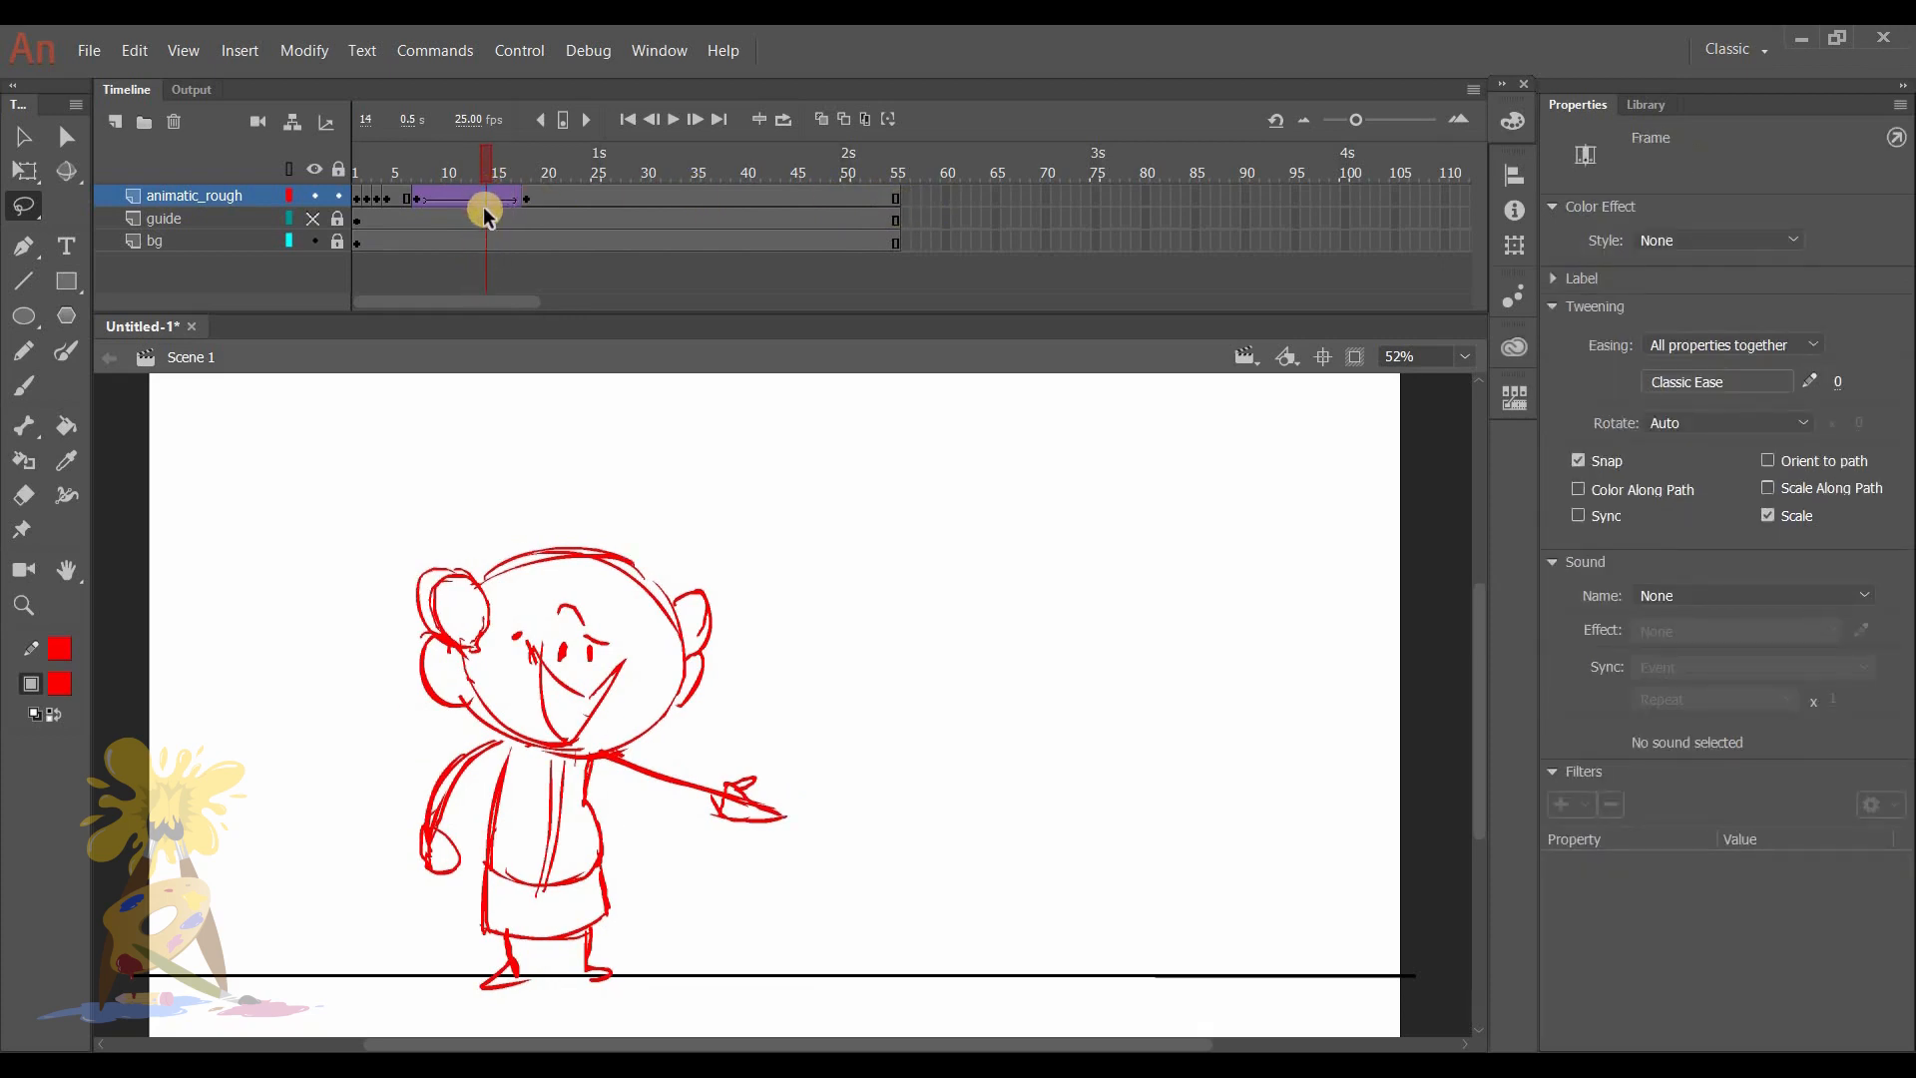
pyautogui.press('F5')
pyautogui.press('F5')
pyautogui.press('F5')
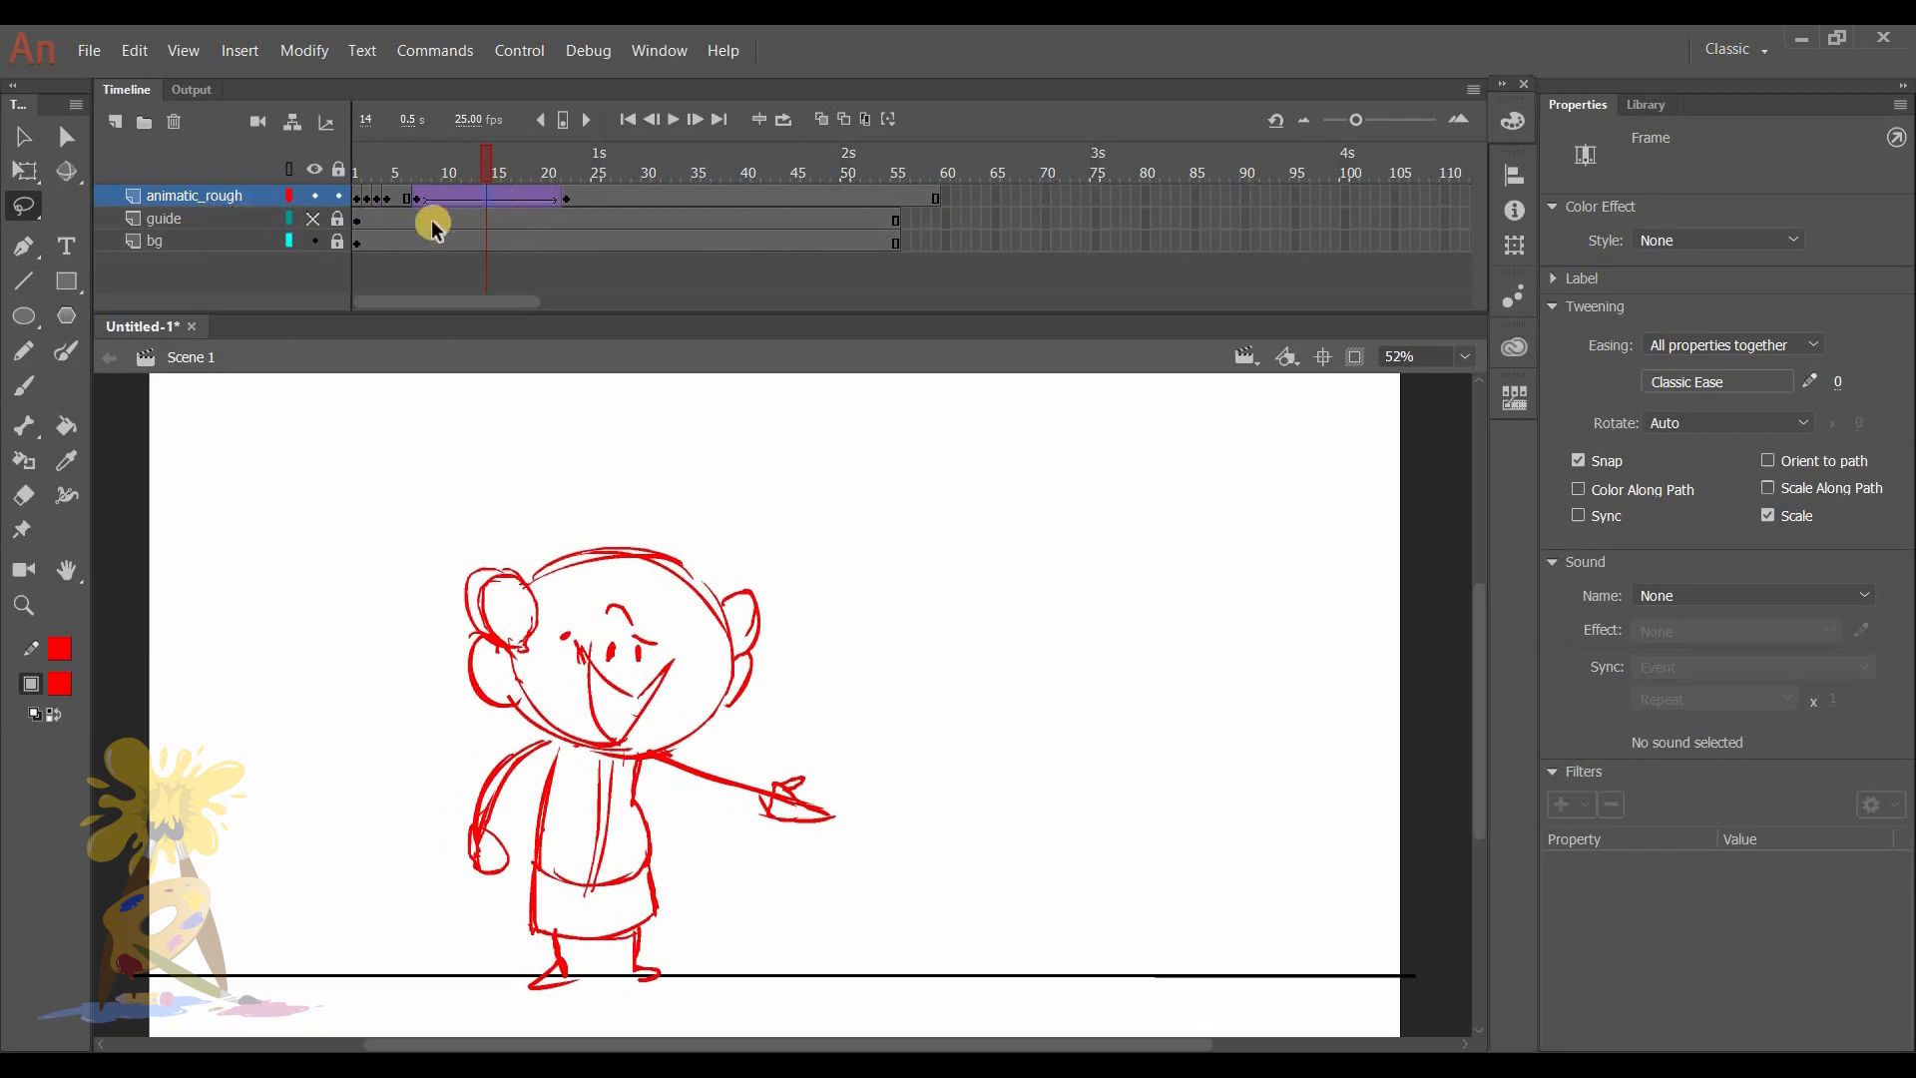
pyautogui.hotkey('shift', 'F5')
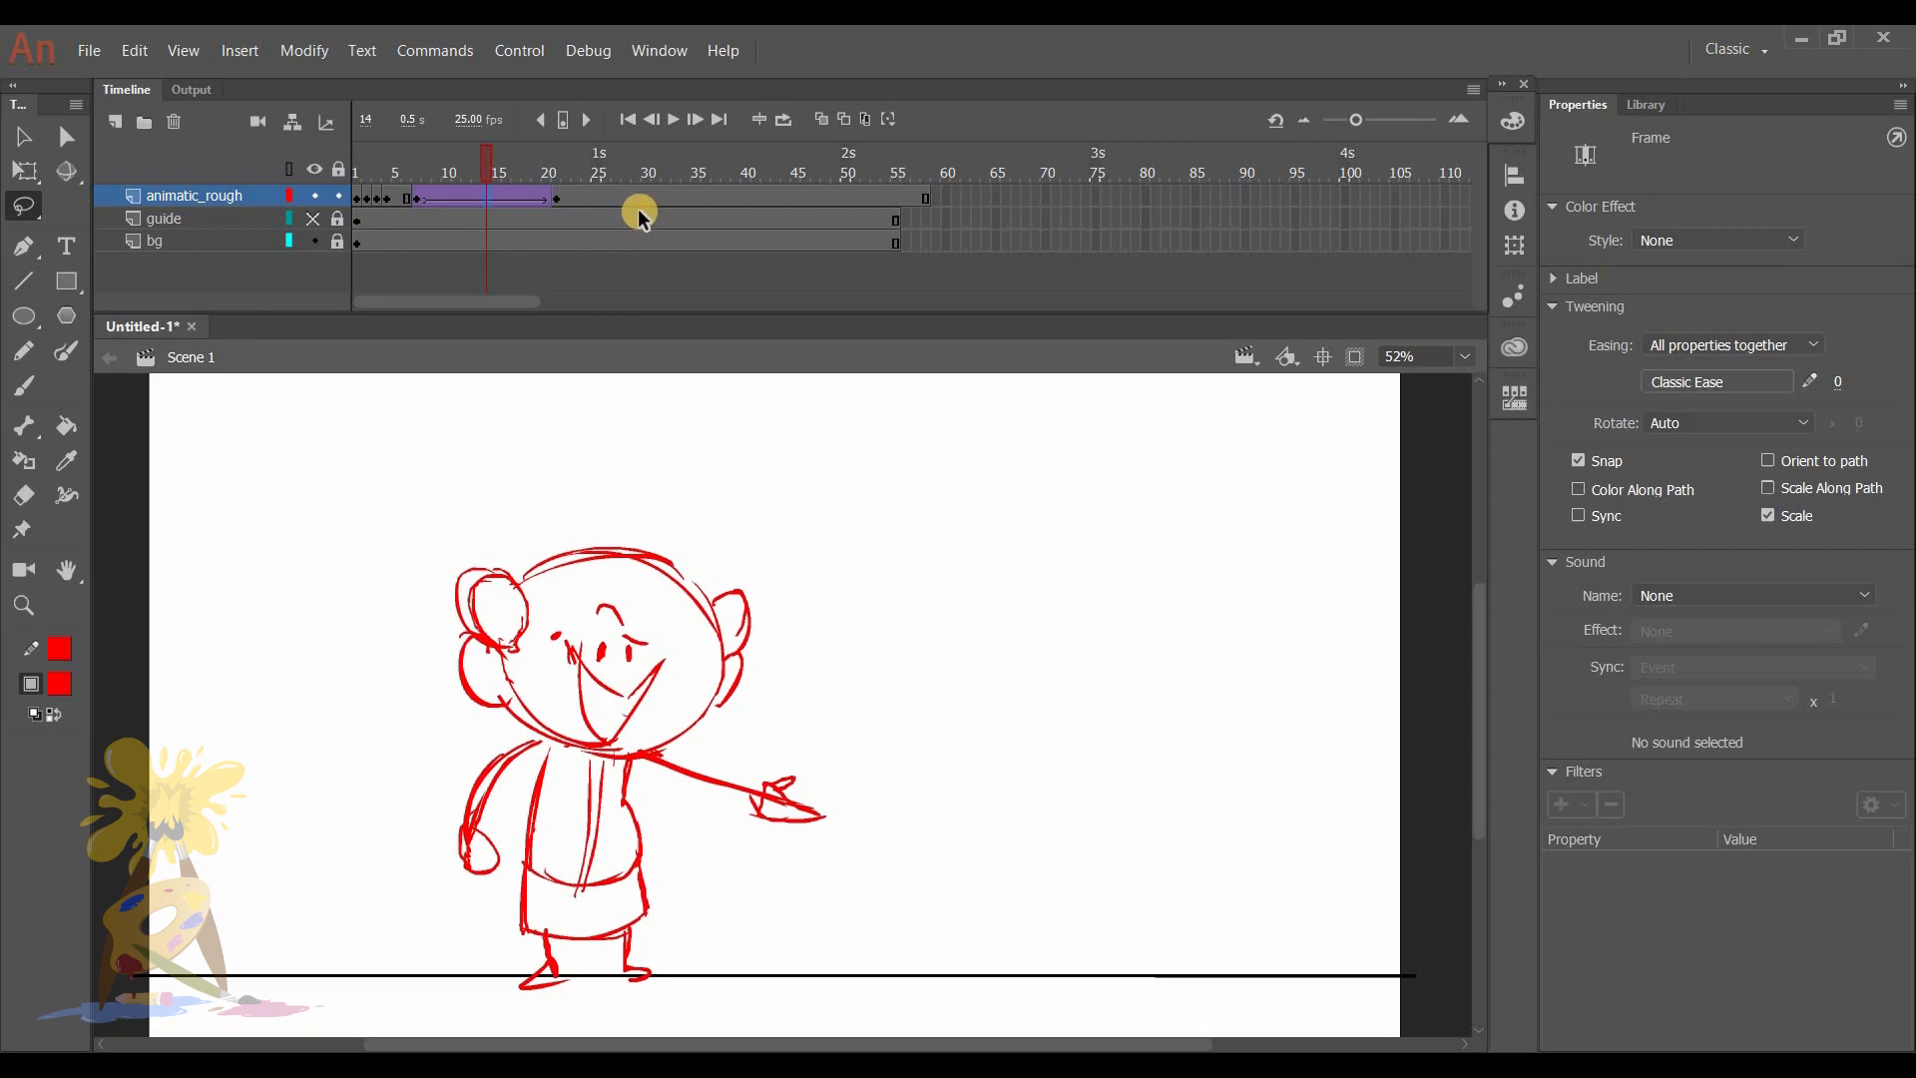
pyautogui.hotkey('shift', 'F5')
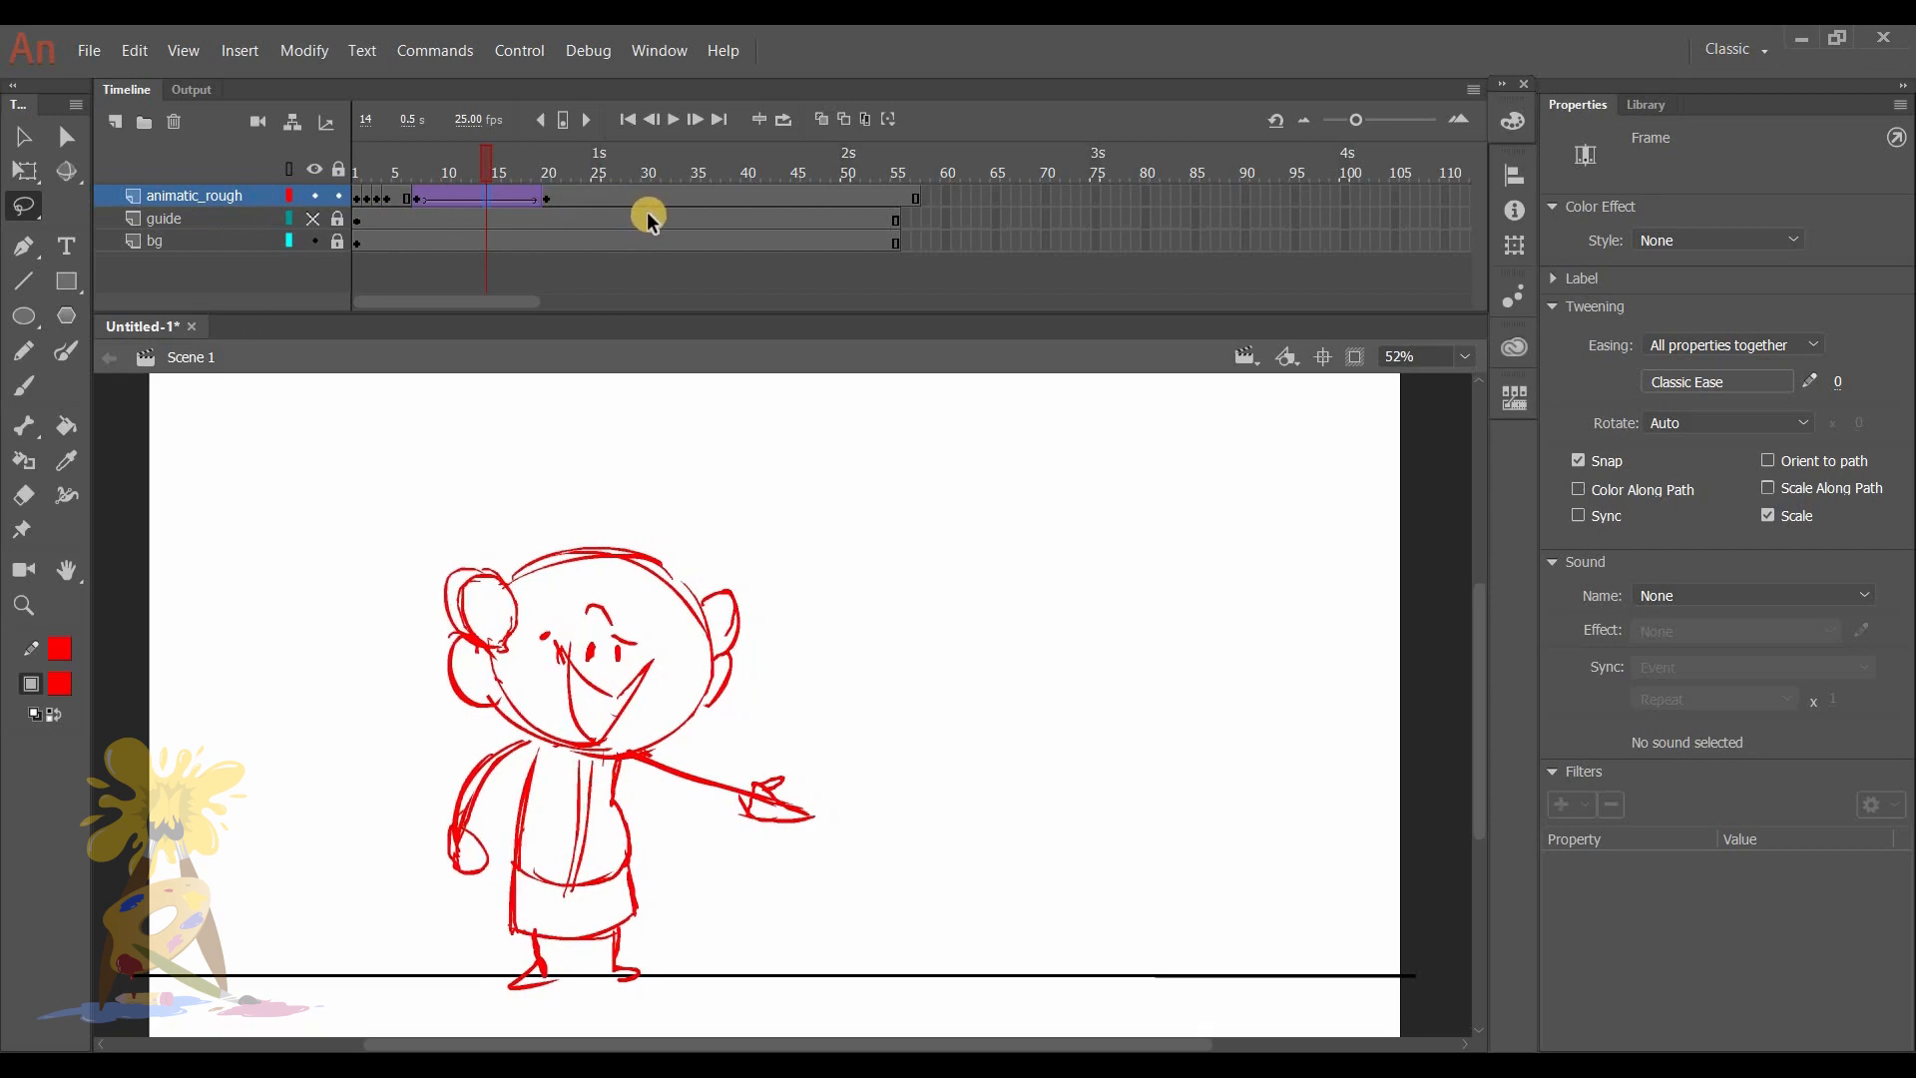
pyautogui.hotkey('shift', 'F5')
pyautogui.hotkey('shift', 'F5')
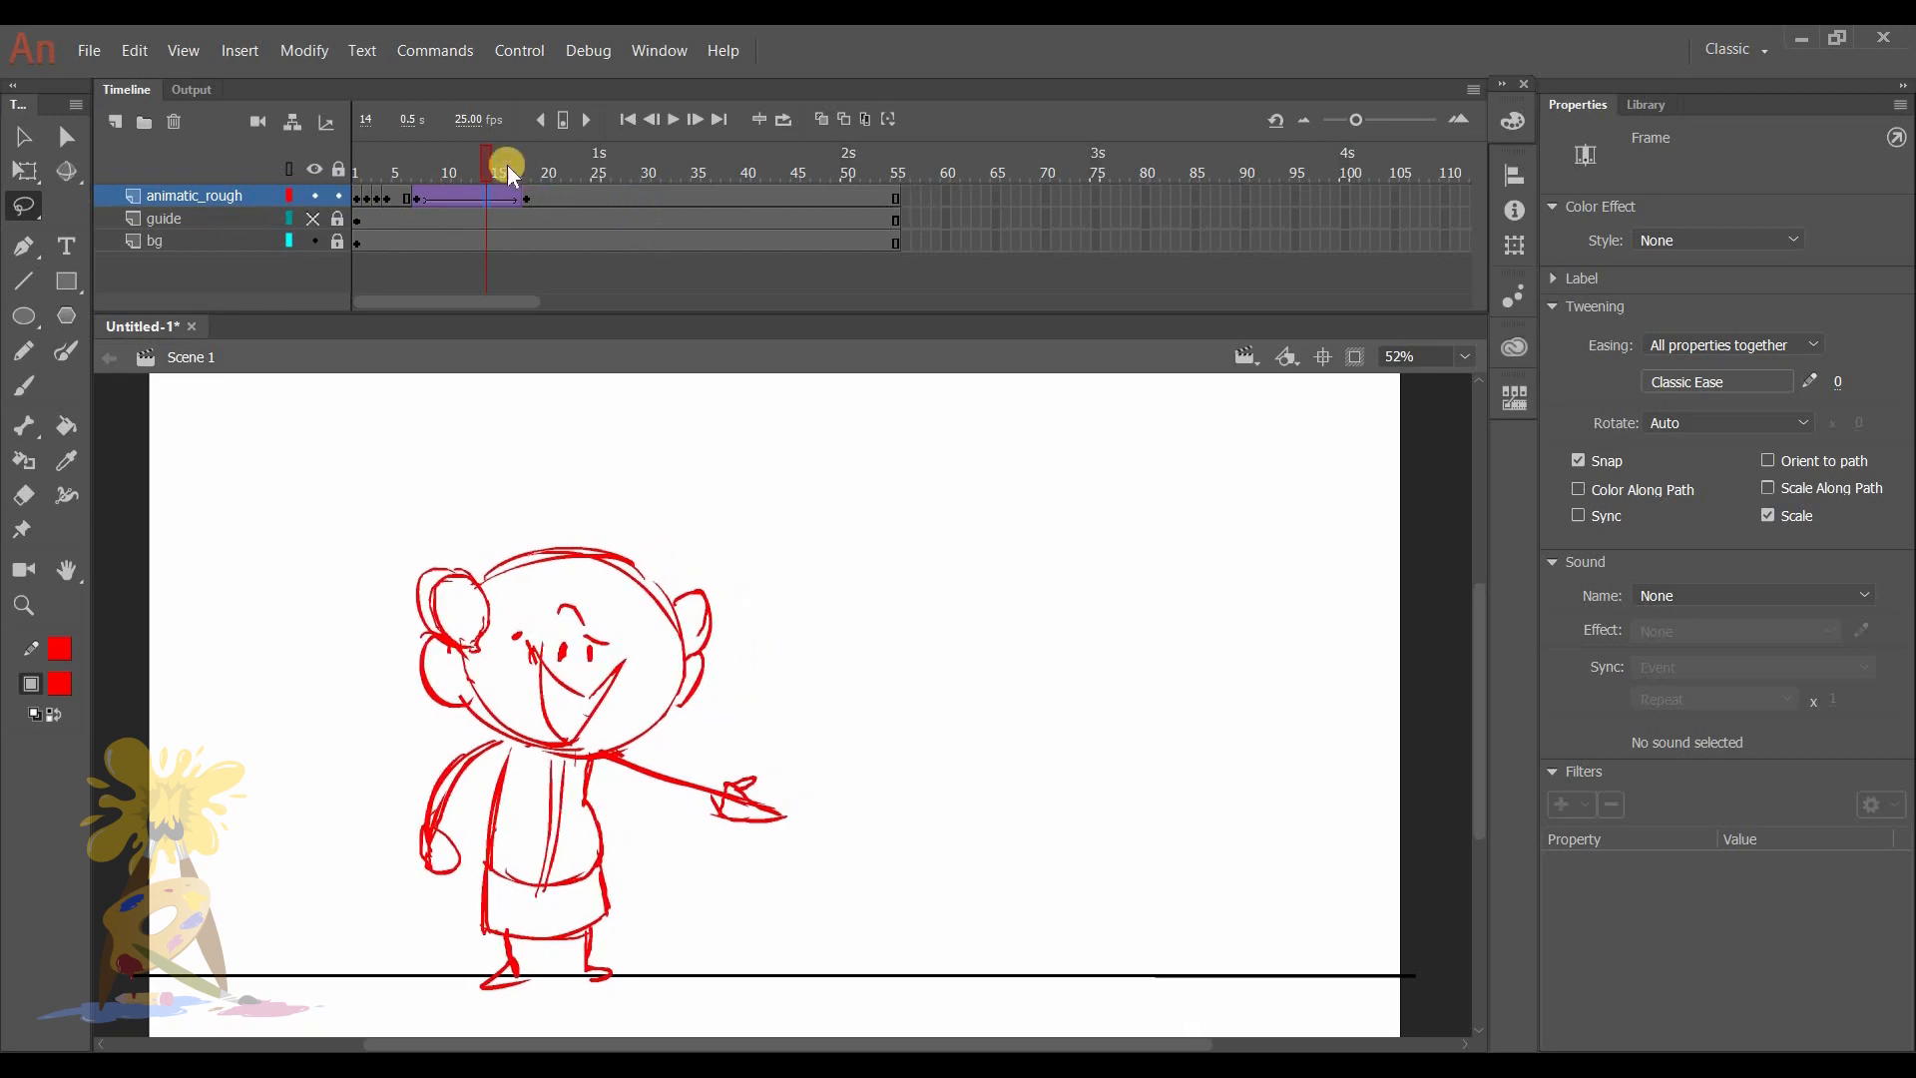
# - Play the animation and insert more frames on all layers within the tween, extending its end keyframe to frame 22
pyautogui.press('Return')
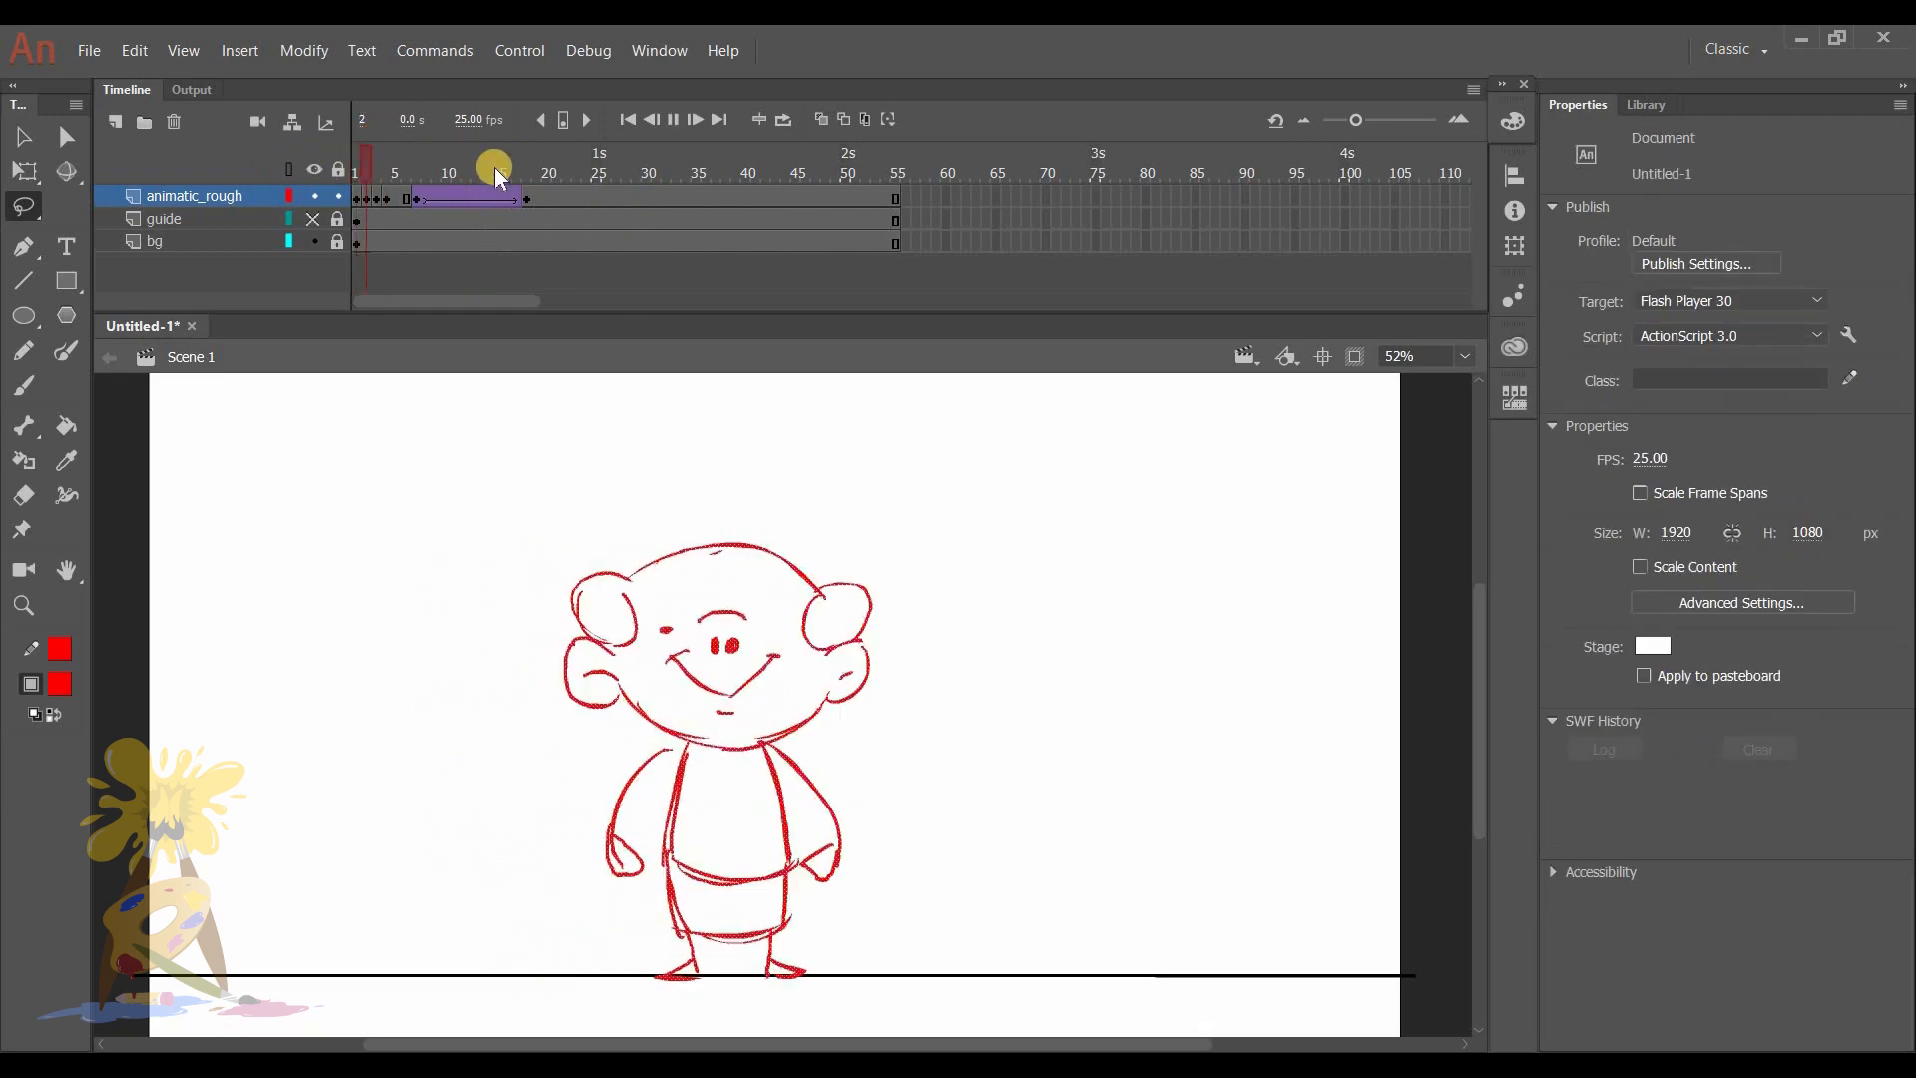
pyautogui.click(487, 174)
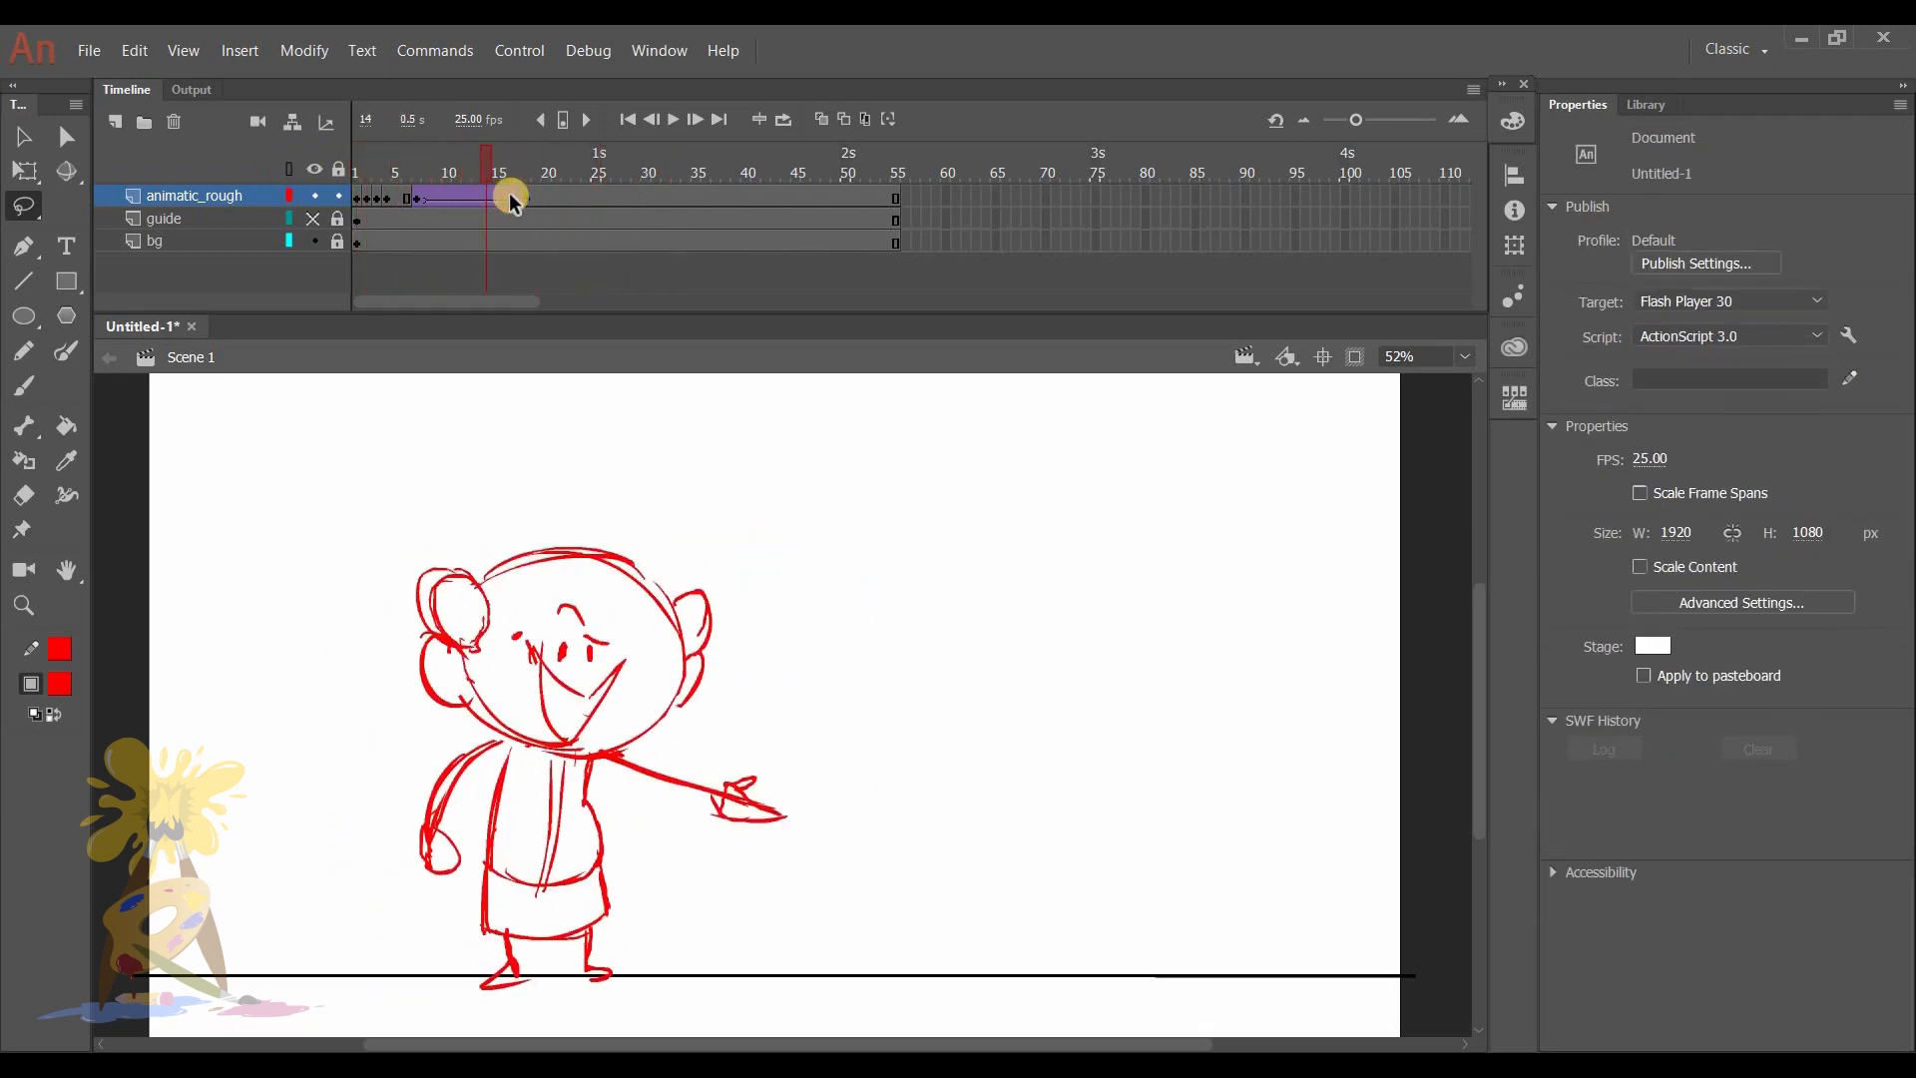
pyautogui.press('F5')
pyautogui.press('F5')
pyautogui.press('F5')
pyautogui.press('F5')
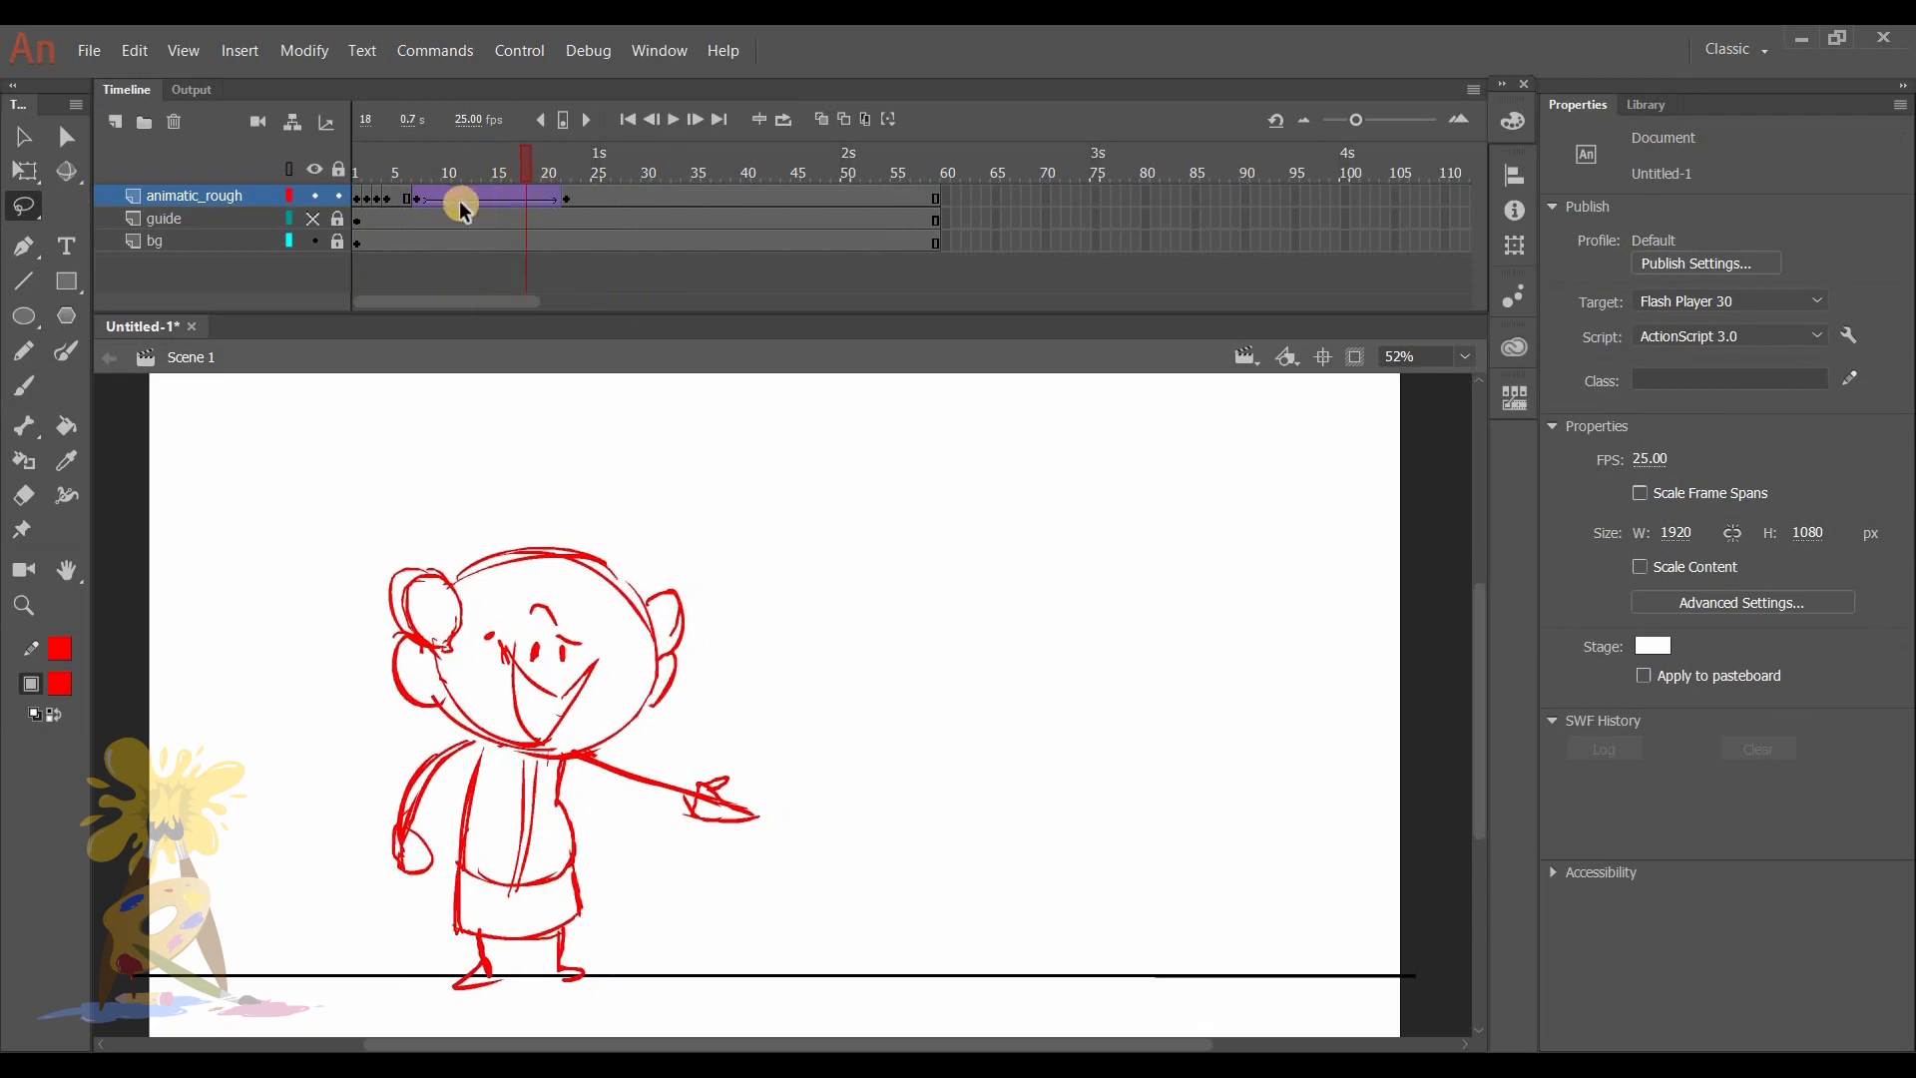
# - Insert two more frames on all layers to end the tween at frame 24, and play the animation from the start
pyautogui.click(465, 199)
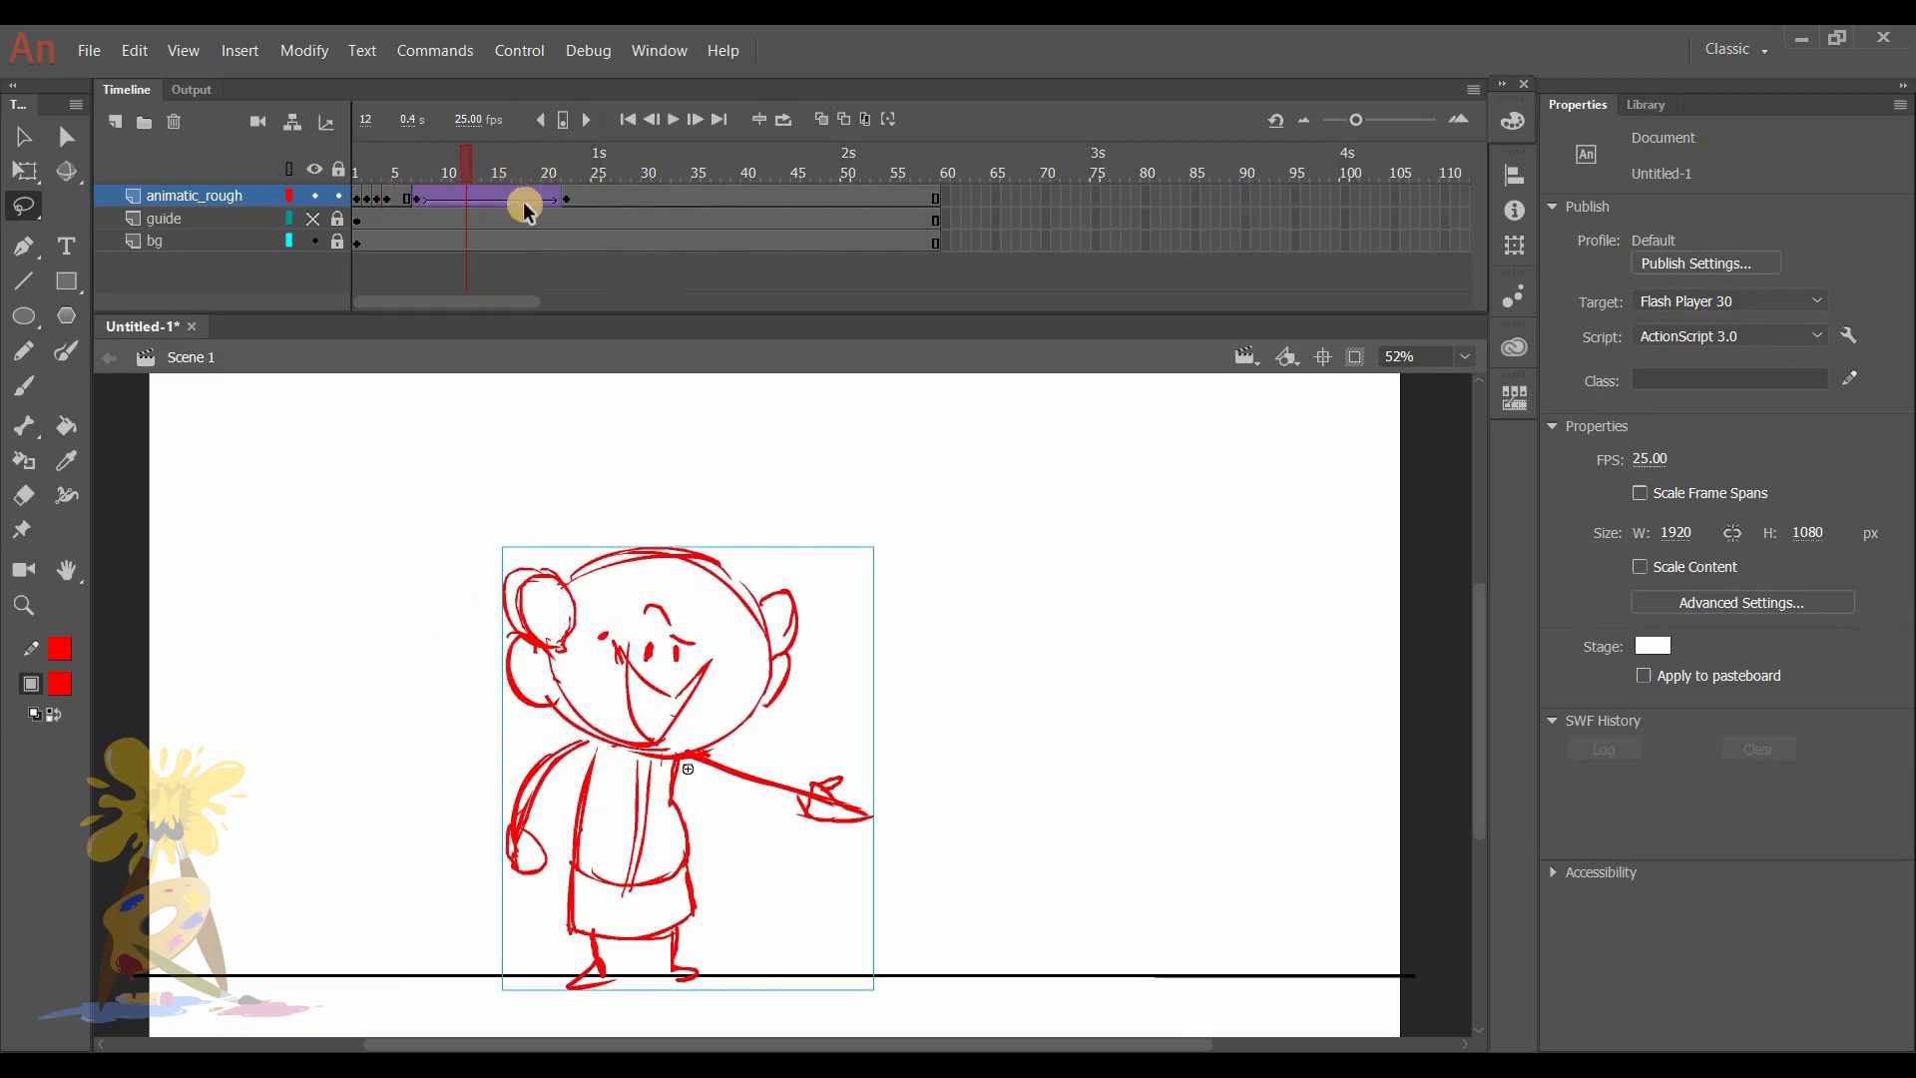
pyautogui.moveTo(465, 158); pyautogui.dragTo(419, 157)
pyautogui.click(486, 200)
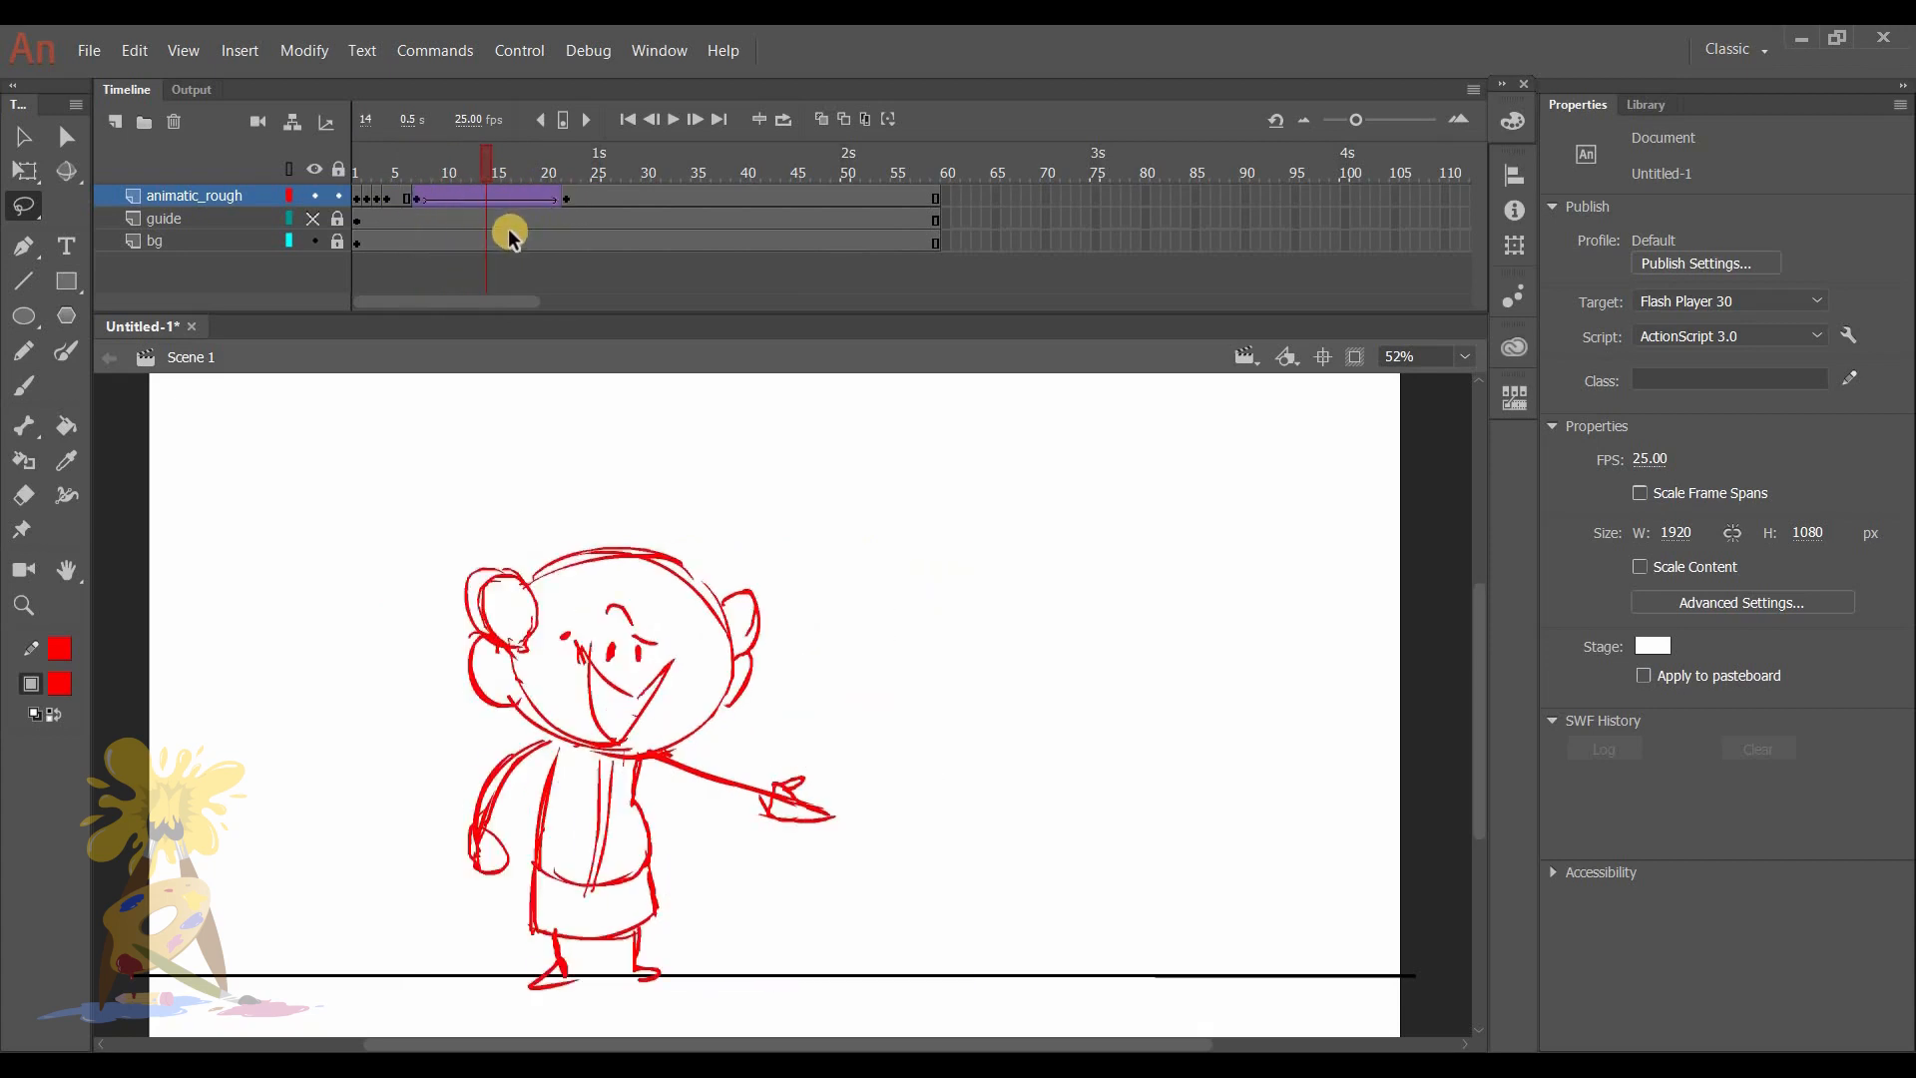
pyautogui.press('F5')
pyautogui.press('F5')
pyautogui.hotkey('shift', ',')
pyautogui.press('Return')
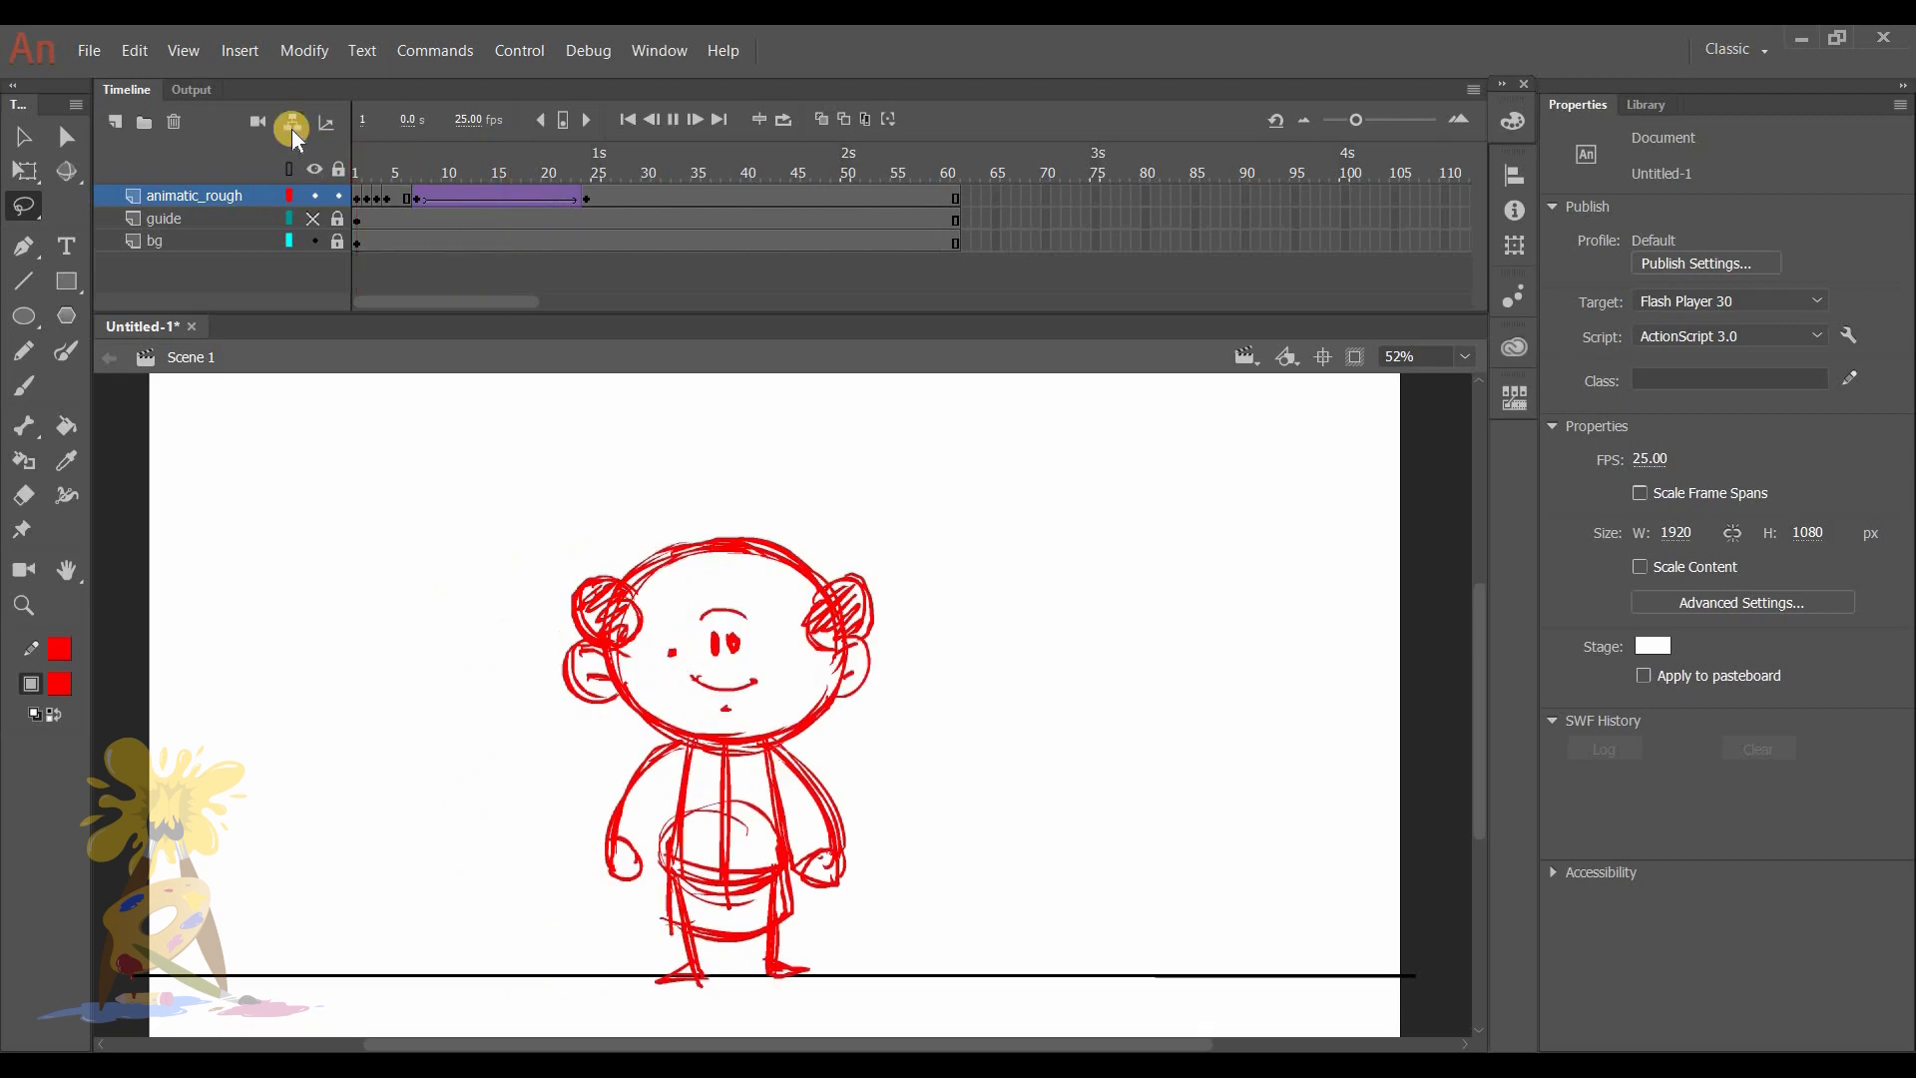
pyautogui.click(598, 165)
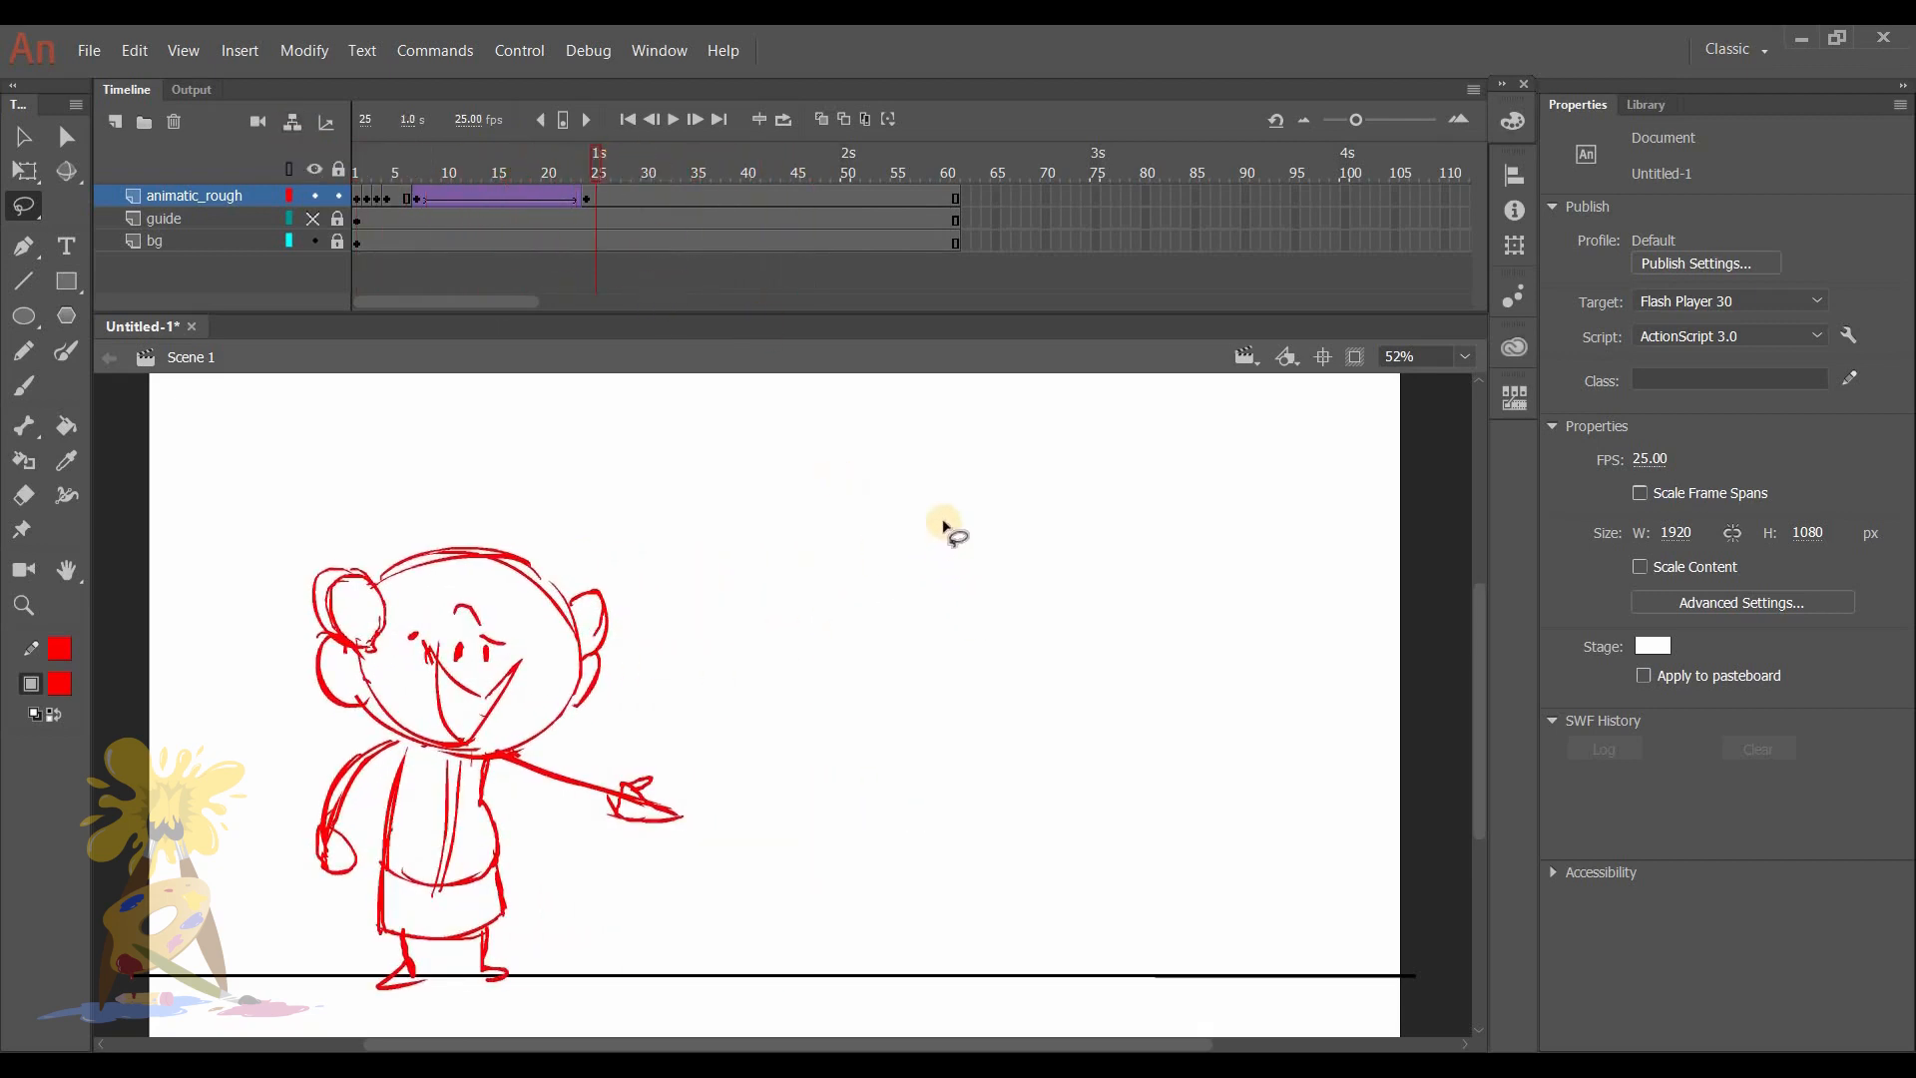
# - Add a new layer above animatic_rough and name it Text
pyautogui.moveTo(486, 172); pyautogui.dragTo(657, 145)
pyautogui.hotkey('ctrl', 'shift', 'n')
pyautogui.doubleClick(239, 190)
pyautogui.write('Text')
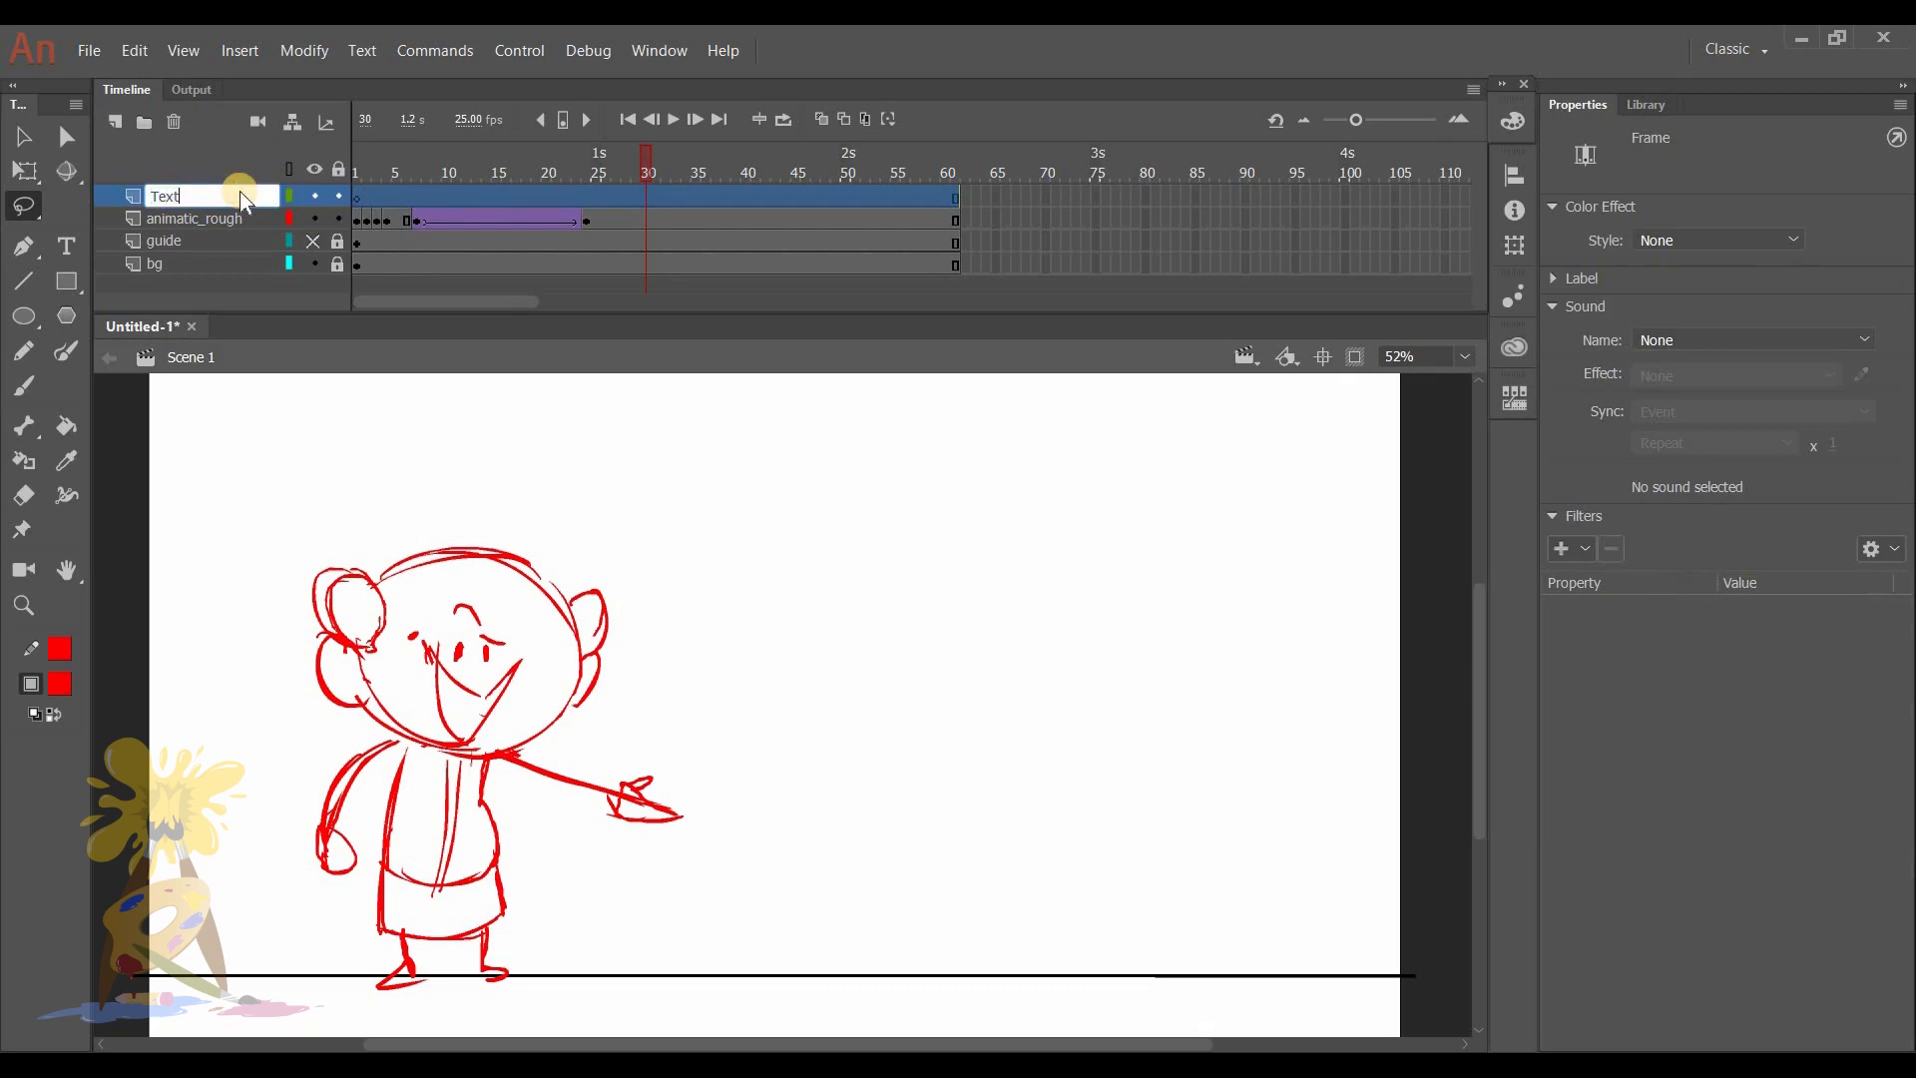
pyautogui.press('Return')
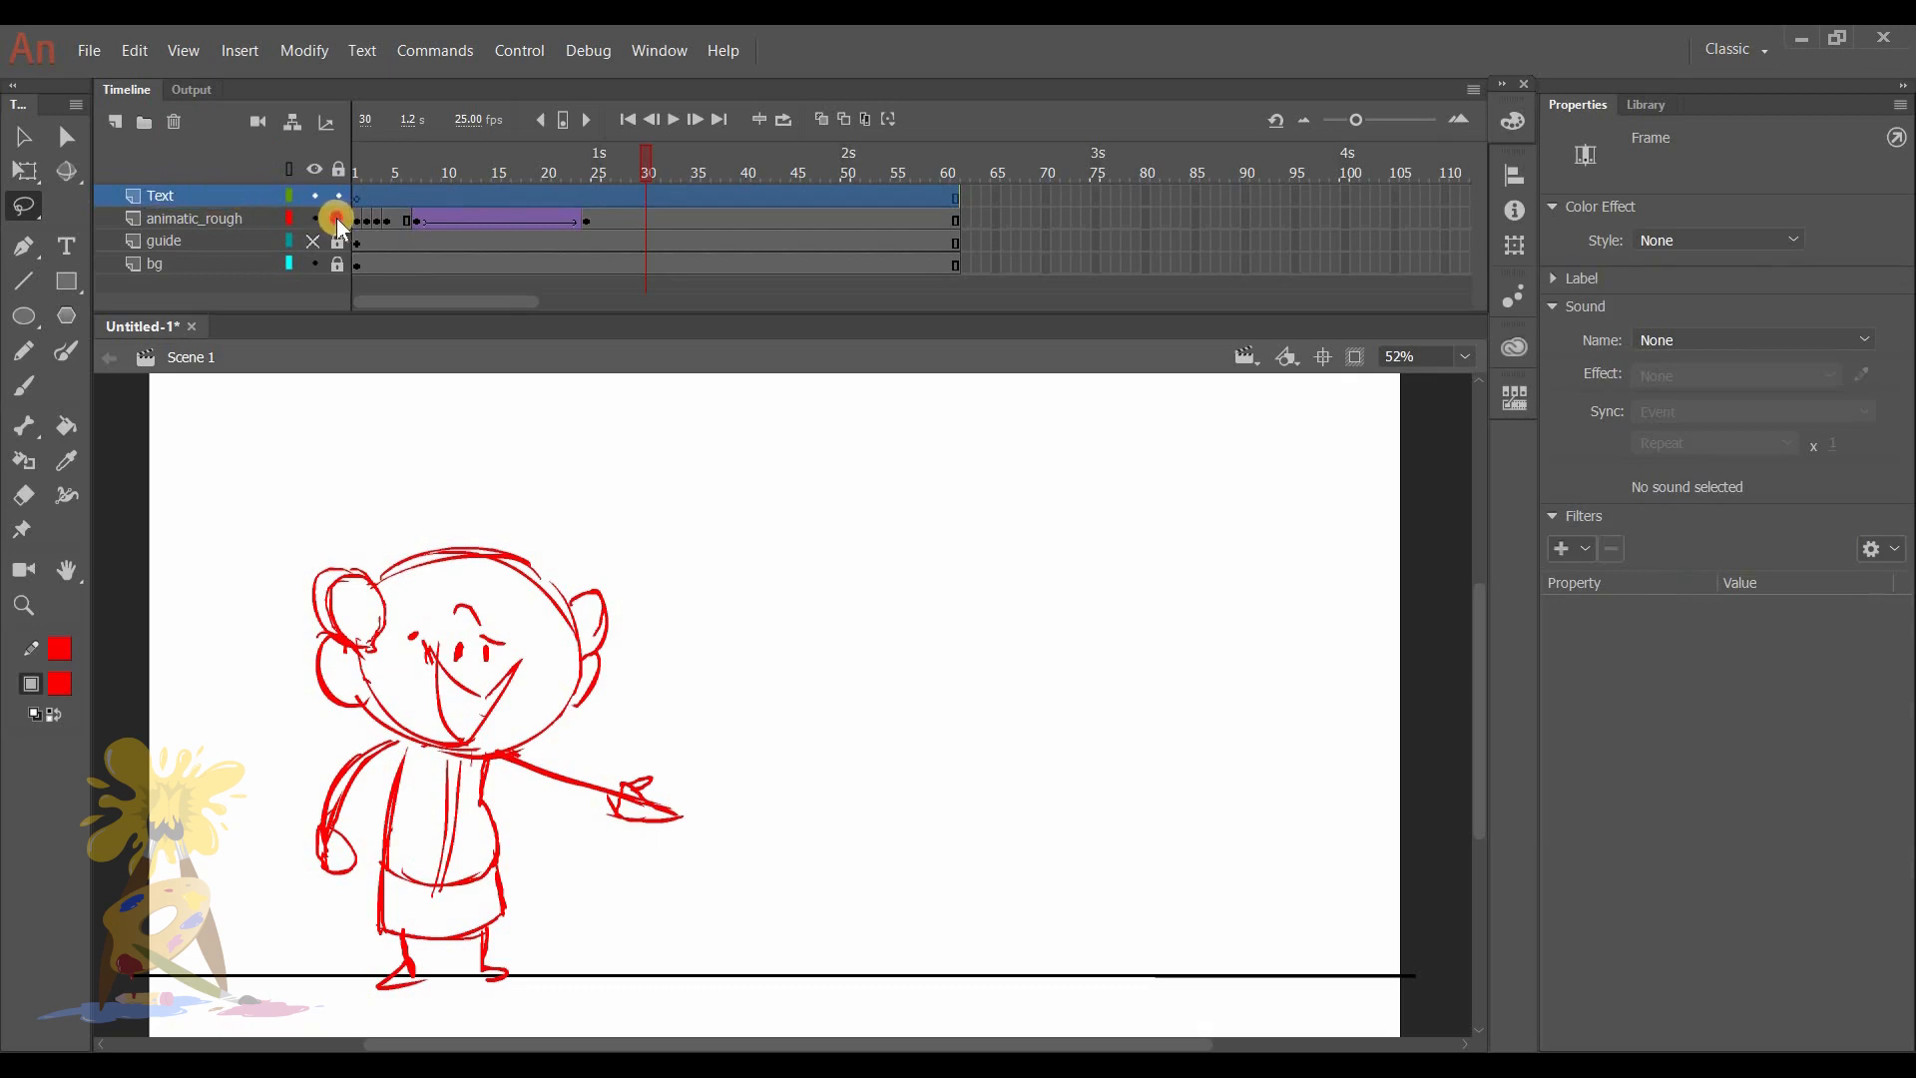
# - Lock the animatic_rough layer and insert a keyframe at frame 31 of the Text layer
pyautogui.moveTo(419, 215); pyautogui.dragTo(640, 202)
pyautogui.click(655, 198)
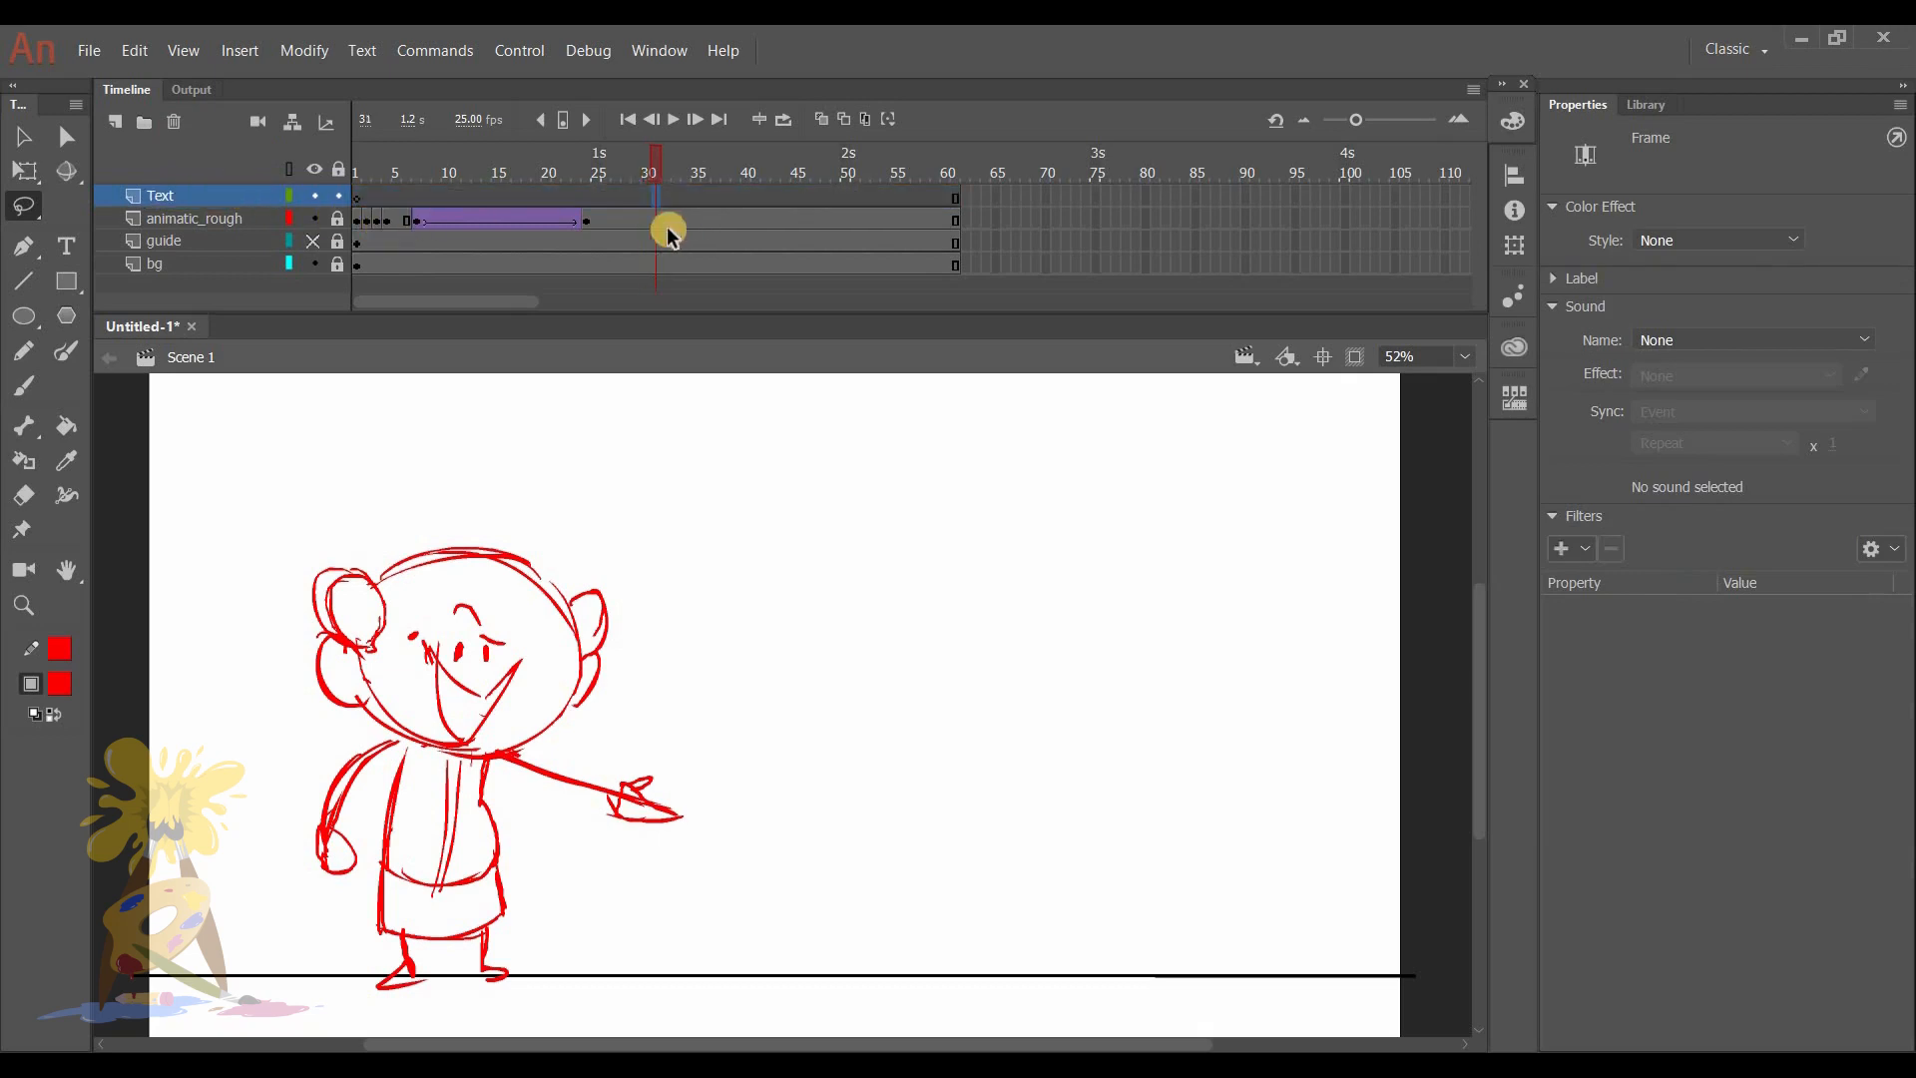
pyautogui.press('F6')
# - Handwrite "WELCOME TO MY CHANNEL" on four lines beside the character with the red Brush tool at size 8
pyautogui.press('e')
pyautogui.press('w')
pyautogui.press('v')
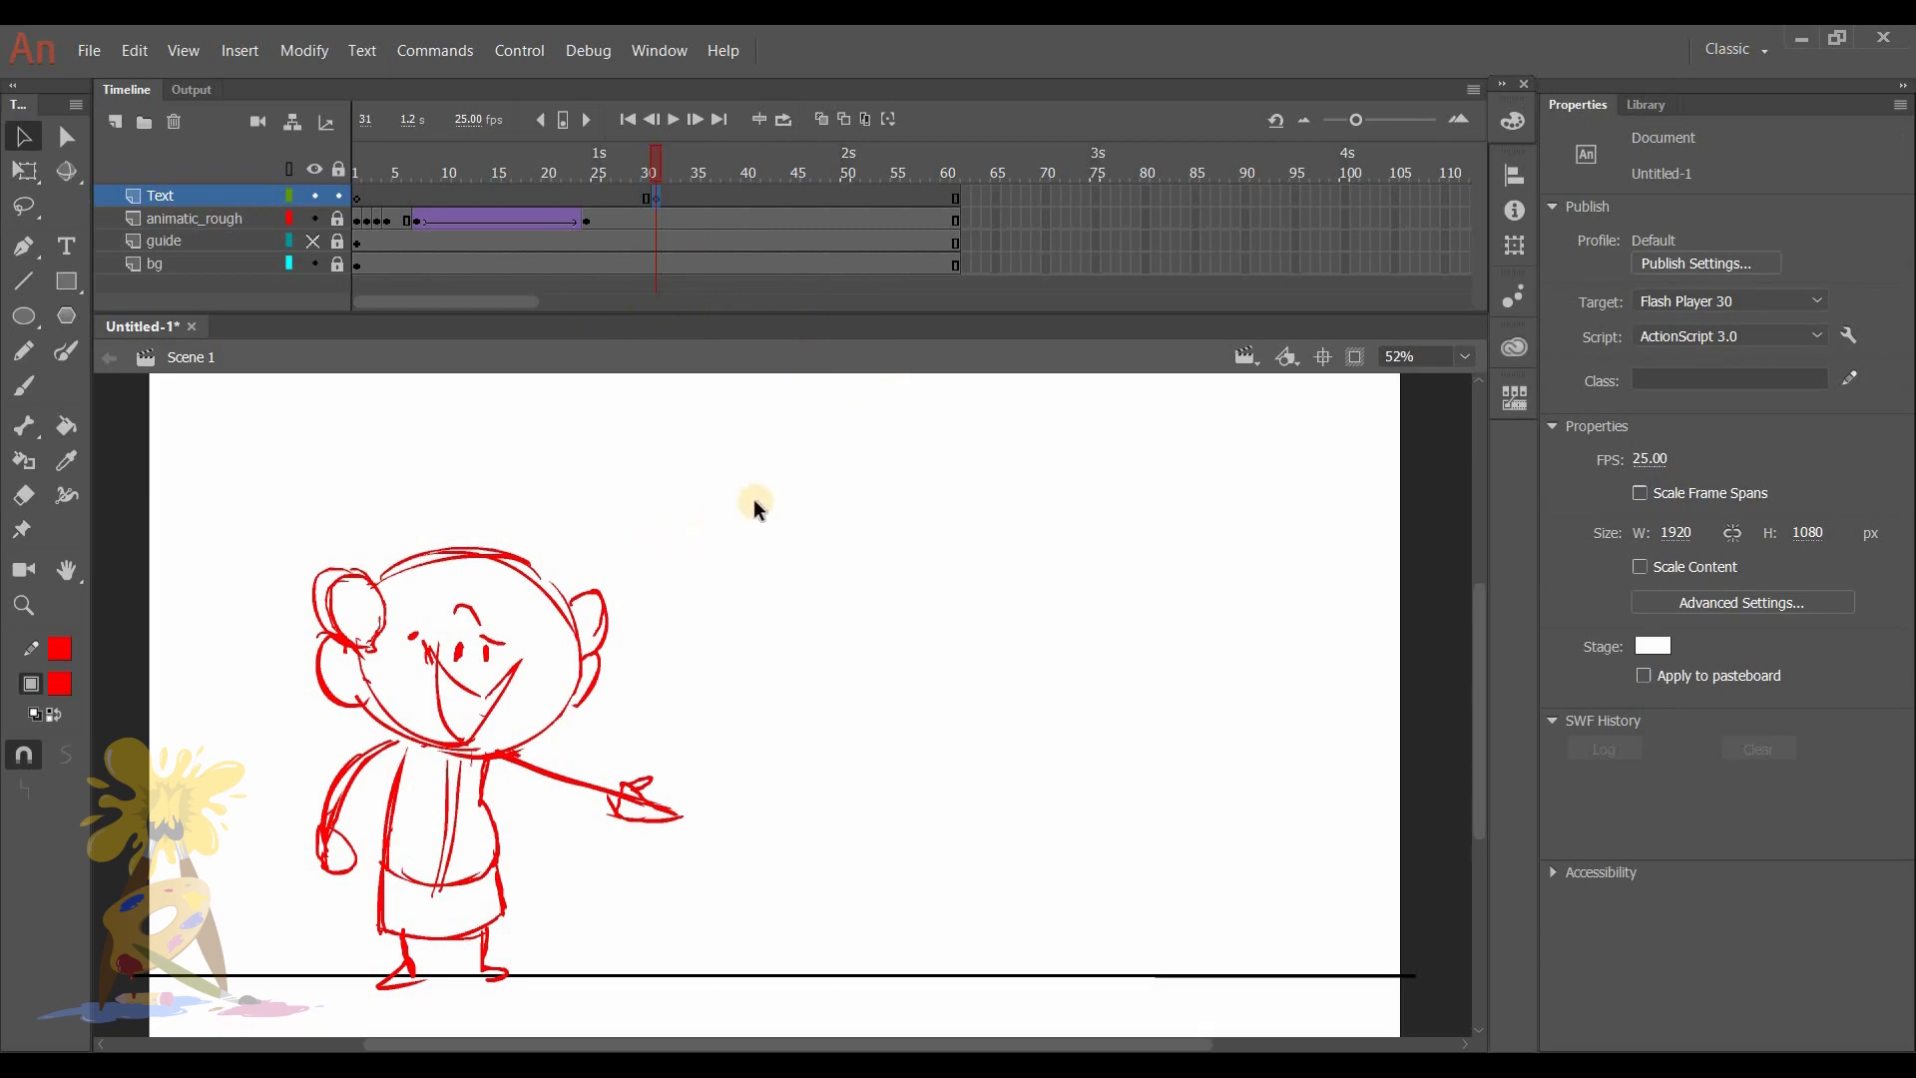
pyautogui.press('b')
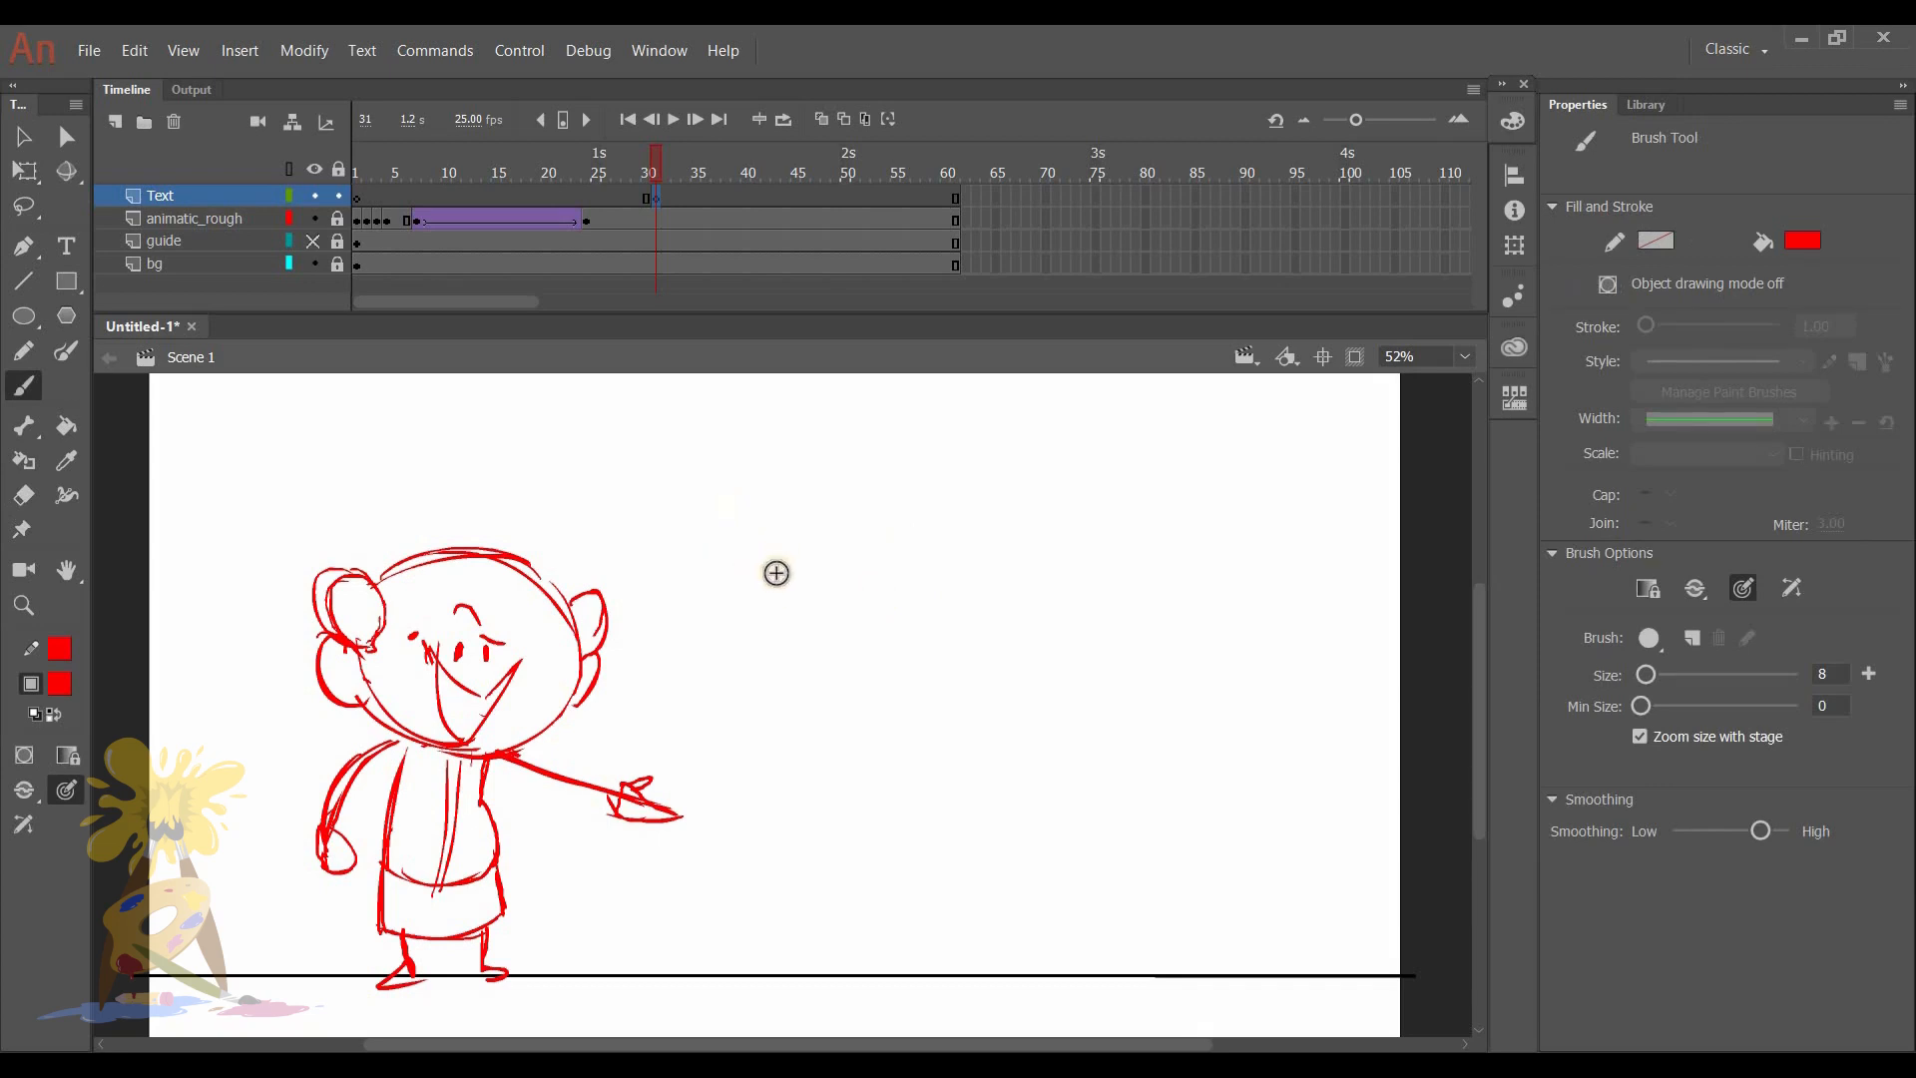
pyautogui.moveTo(760, 542); pyautogui.dragTo(838, 536)
pyautogui.moveTo(866, 542)
pyautogui.mouseDown()
pyautogui.moveTo(916, 597)
pyautogui.moveTo(1214, 586)
pyautogui.moveTo(894, 788)
pyautogui.moveTo(1073, 765)
pyautogui.moveTo(1054, 869)
pyautogui.moveTo(1070, 846)
pyautogui.mouseUp()
pyautogui.moveTo(1088, 918); pyautogui.dragTo(1147, 841)
pyautogui.moveTo(1220, 853); pyautogui.dragTo(1222, 923)
pyautogui.moveTo(1263, 842); pyautogui.dragTo(1347, 886)
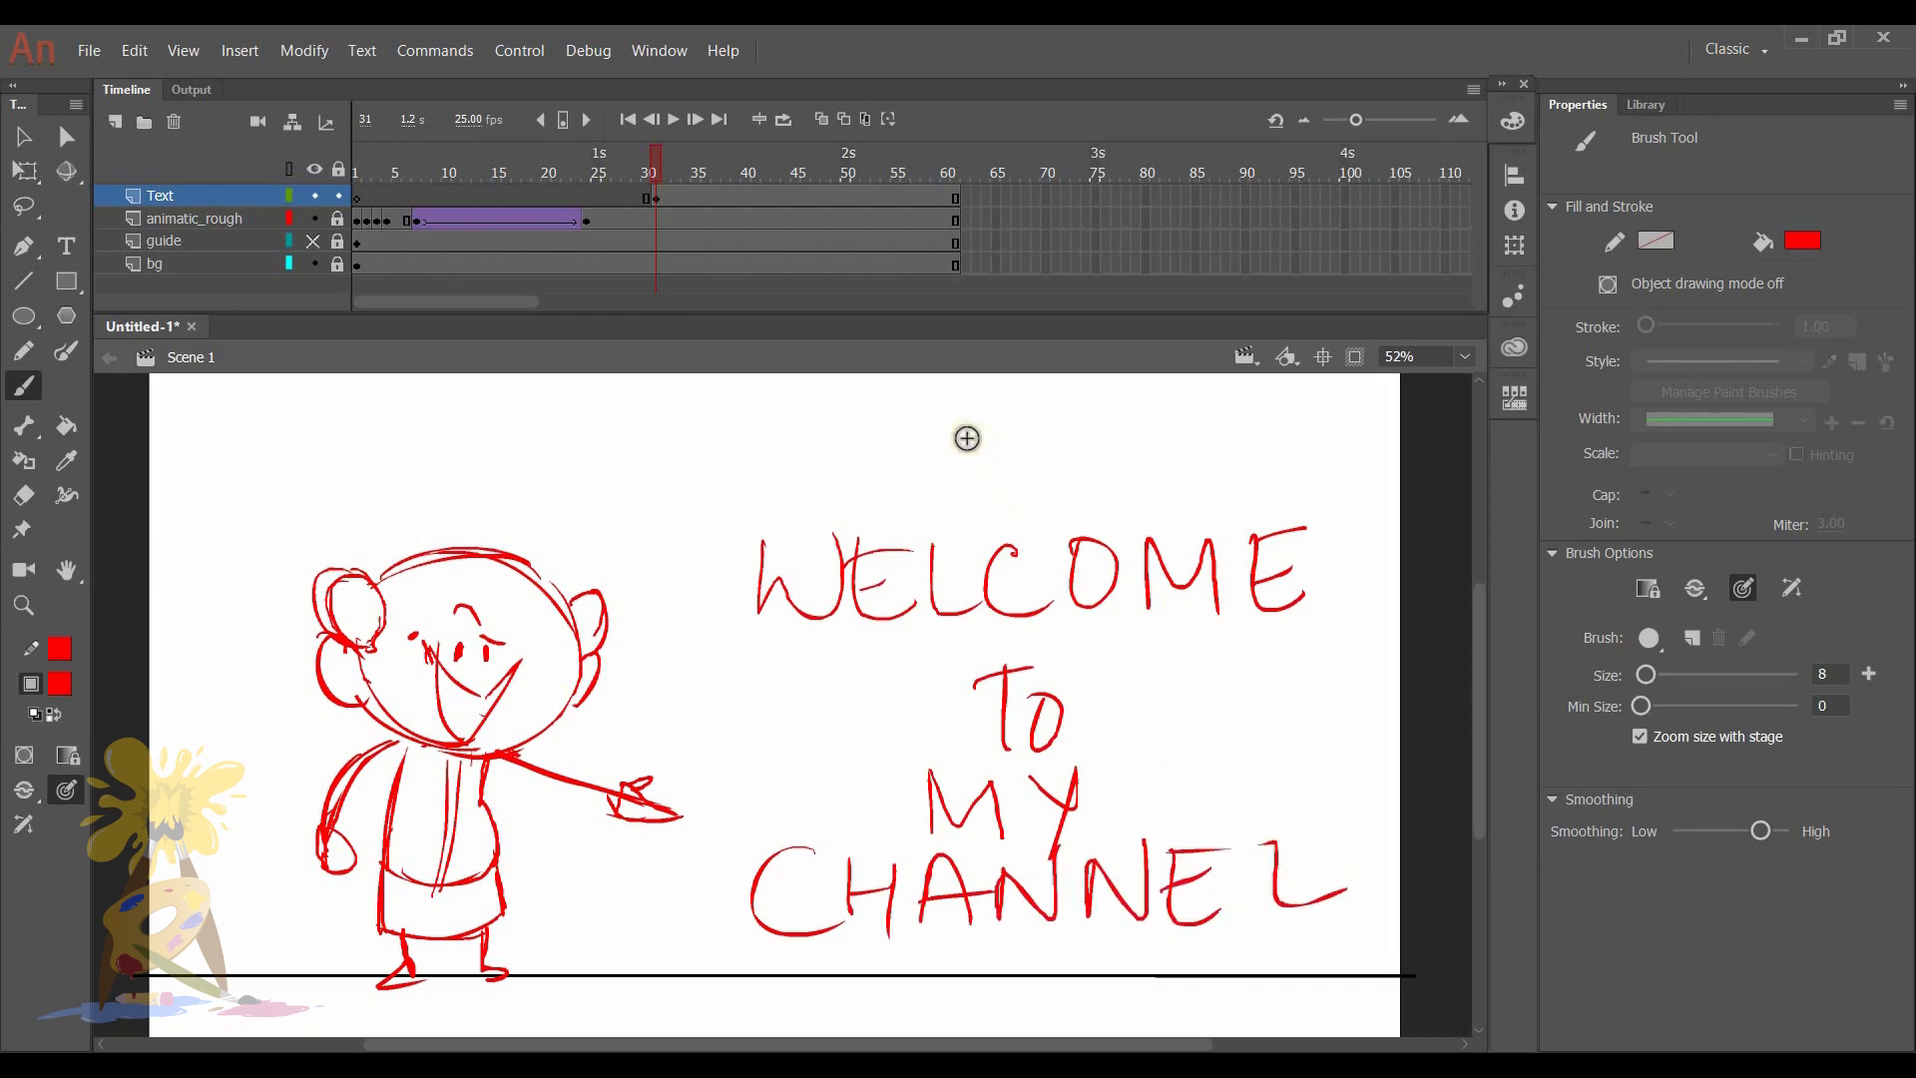
# - Nudge the handwritten text on frame 31 up and slightly left, and scrub ahead to frame 40
pyautogui.click(653, 197)
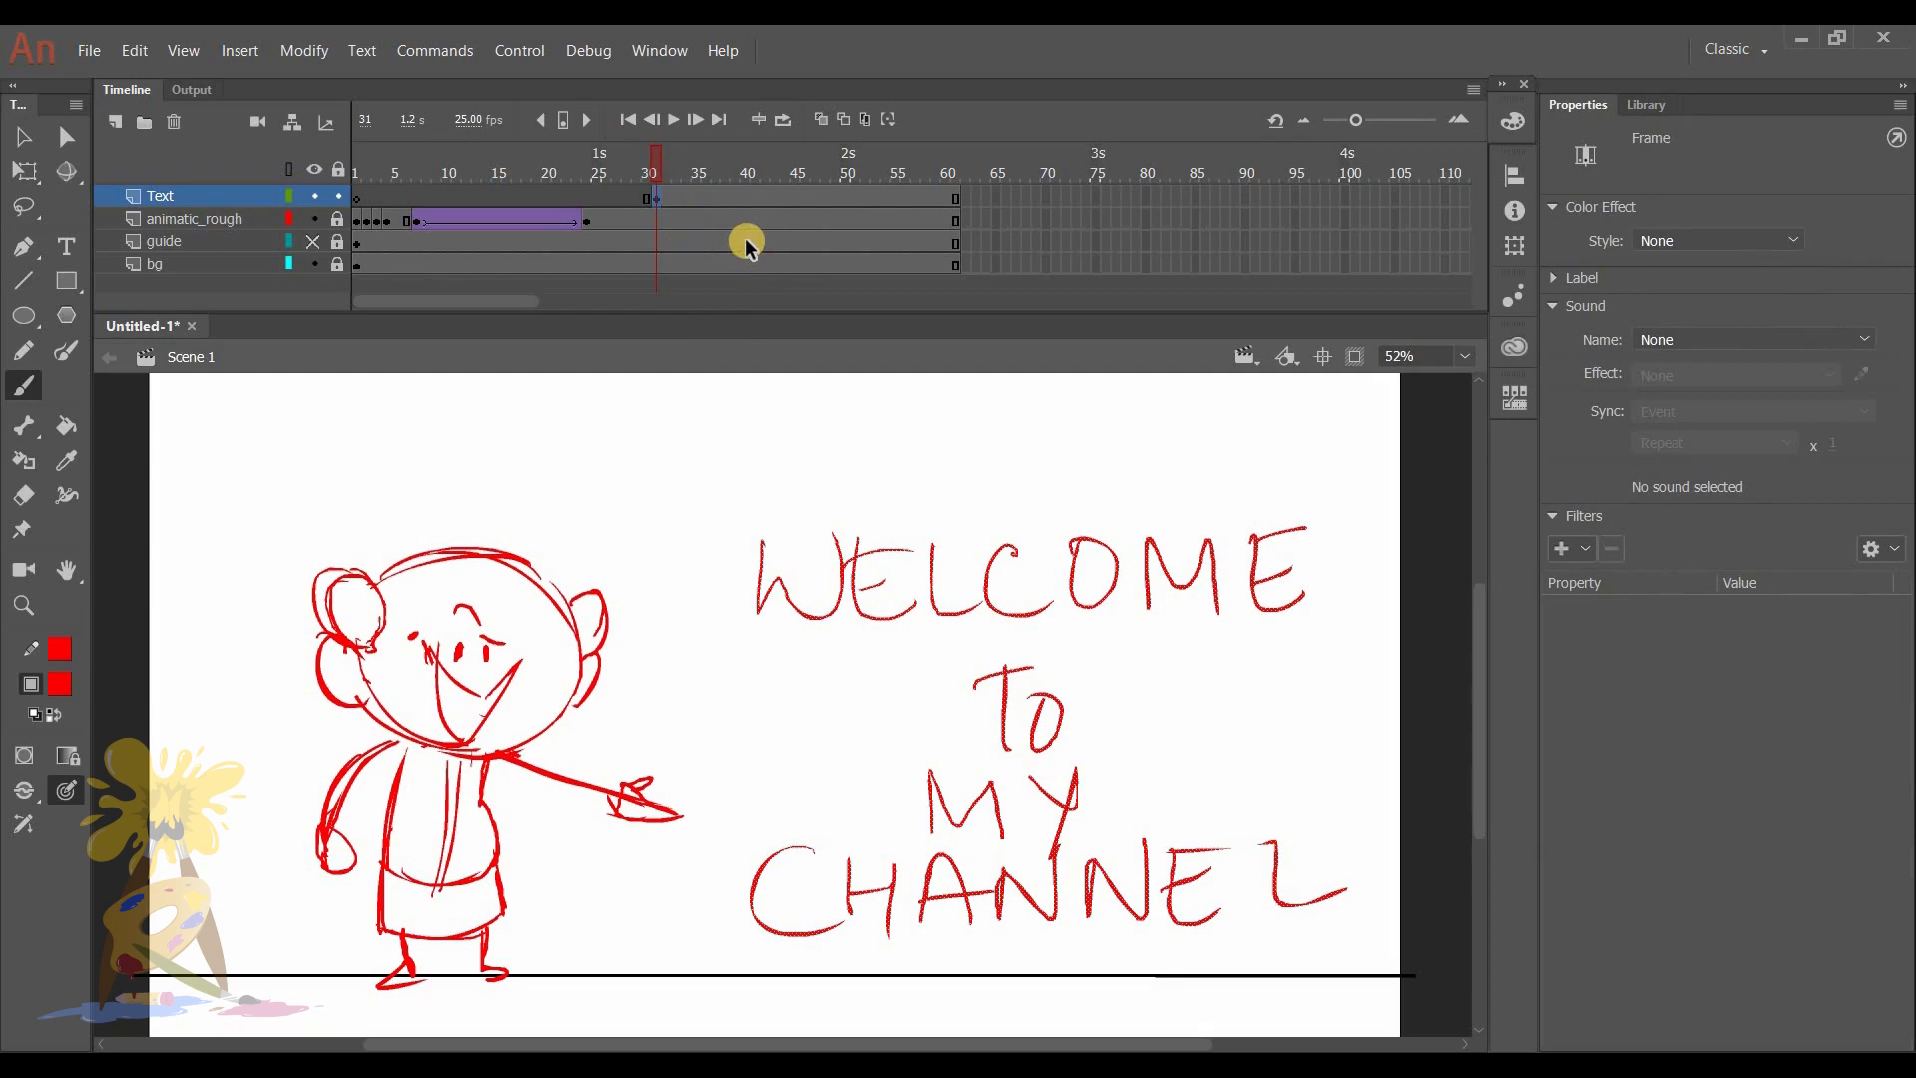
pyautogui.hotkey('shift', 'Up')
pyautogui.hotkey('shift', 'Up')
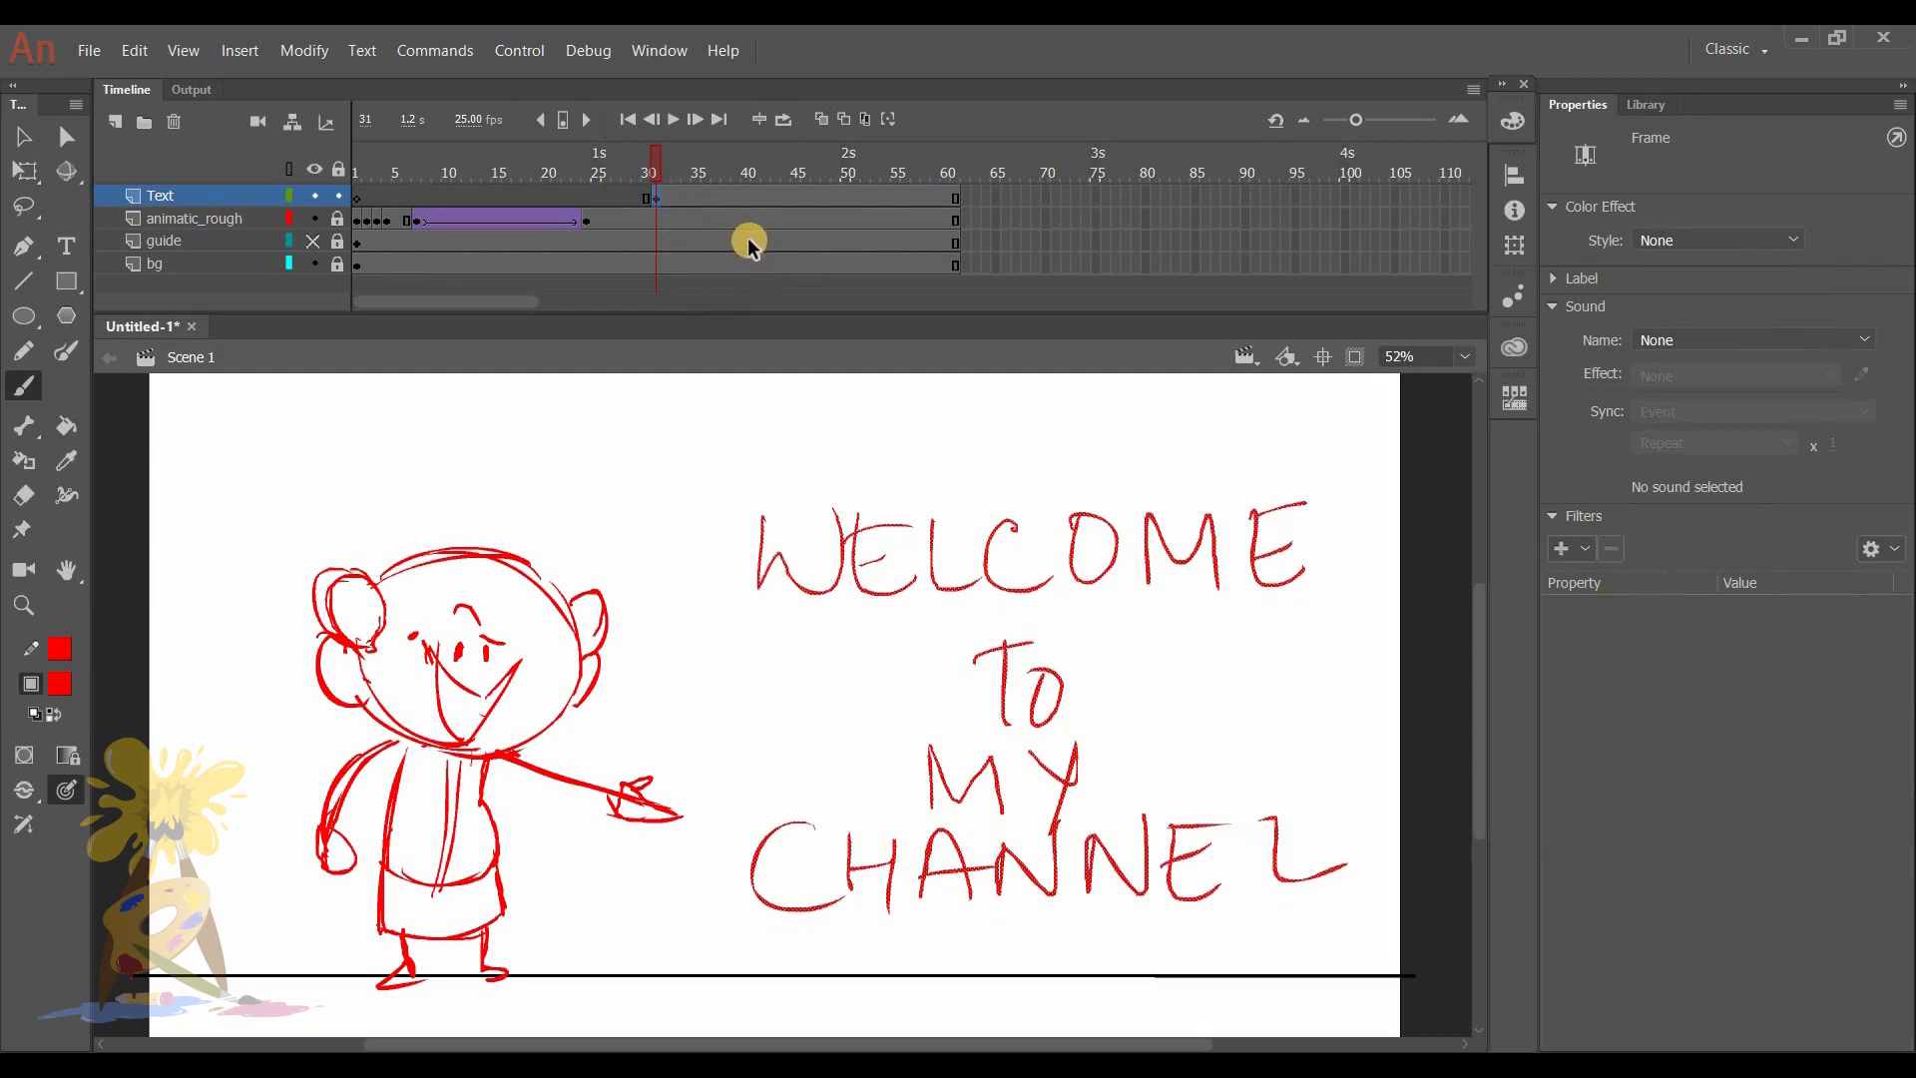
pyautogui.hotkey('shift', 'Left')
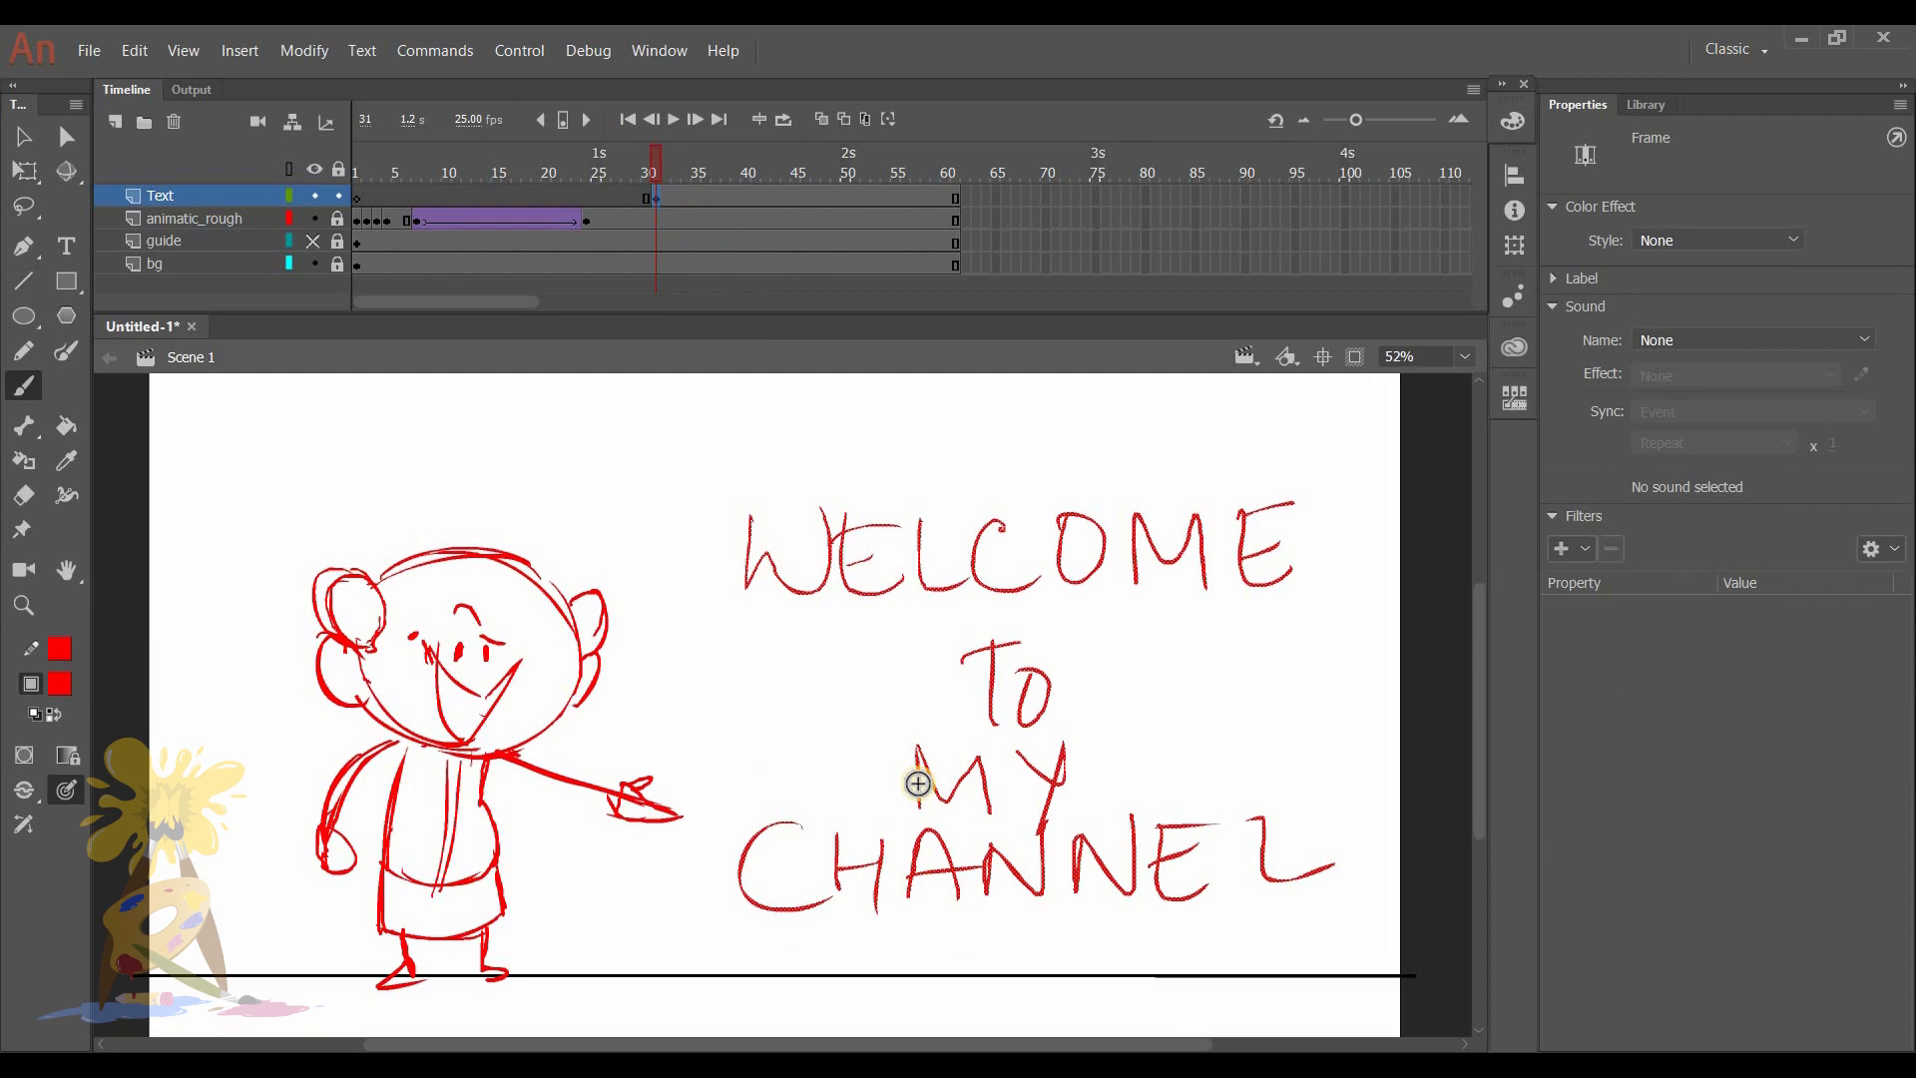
pyautogui.moveTo(649, 159); pyautogui.dragTo(747, 158)
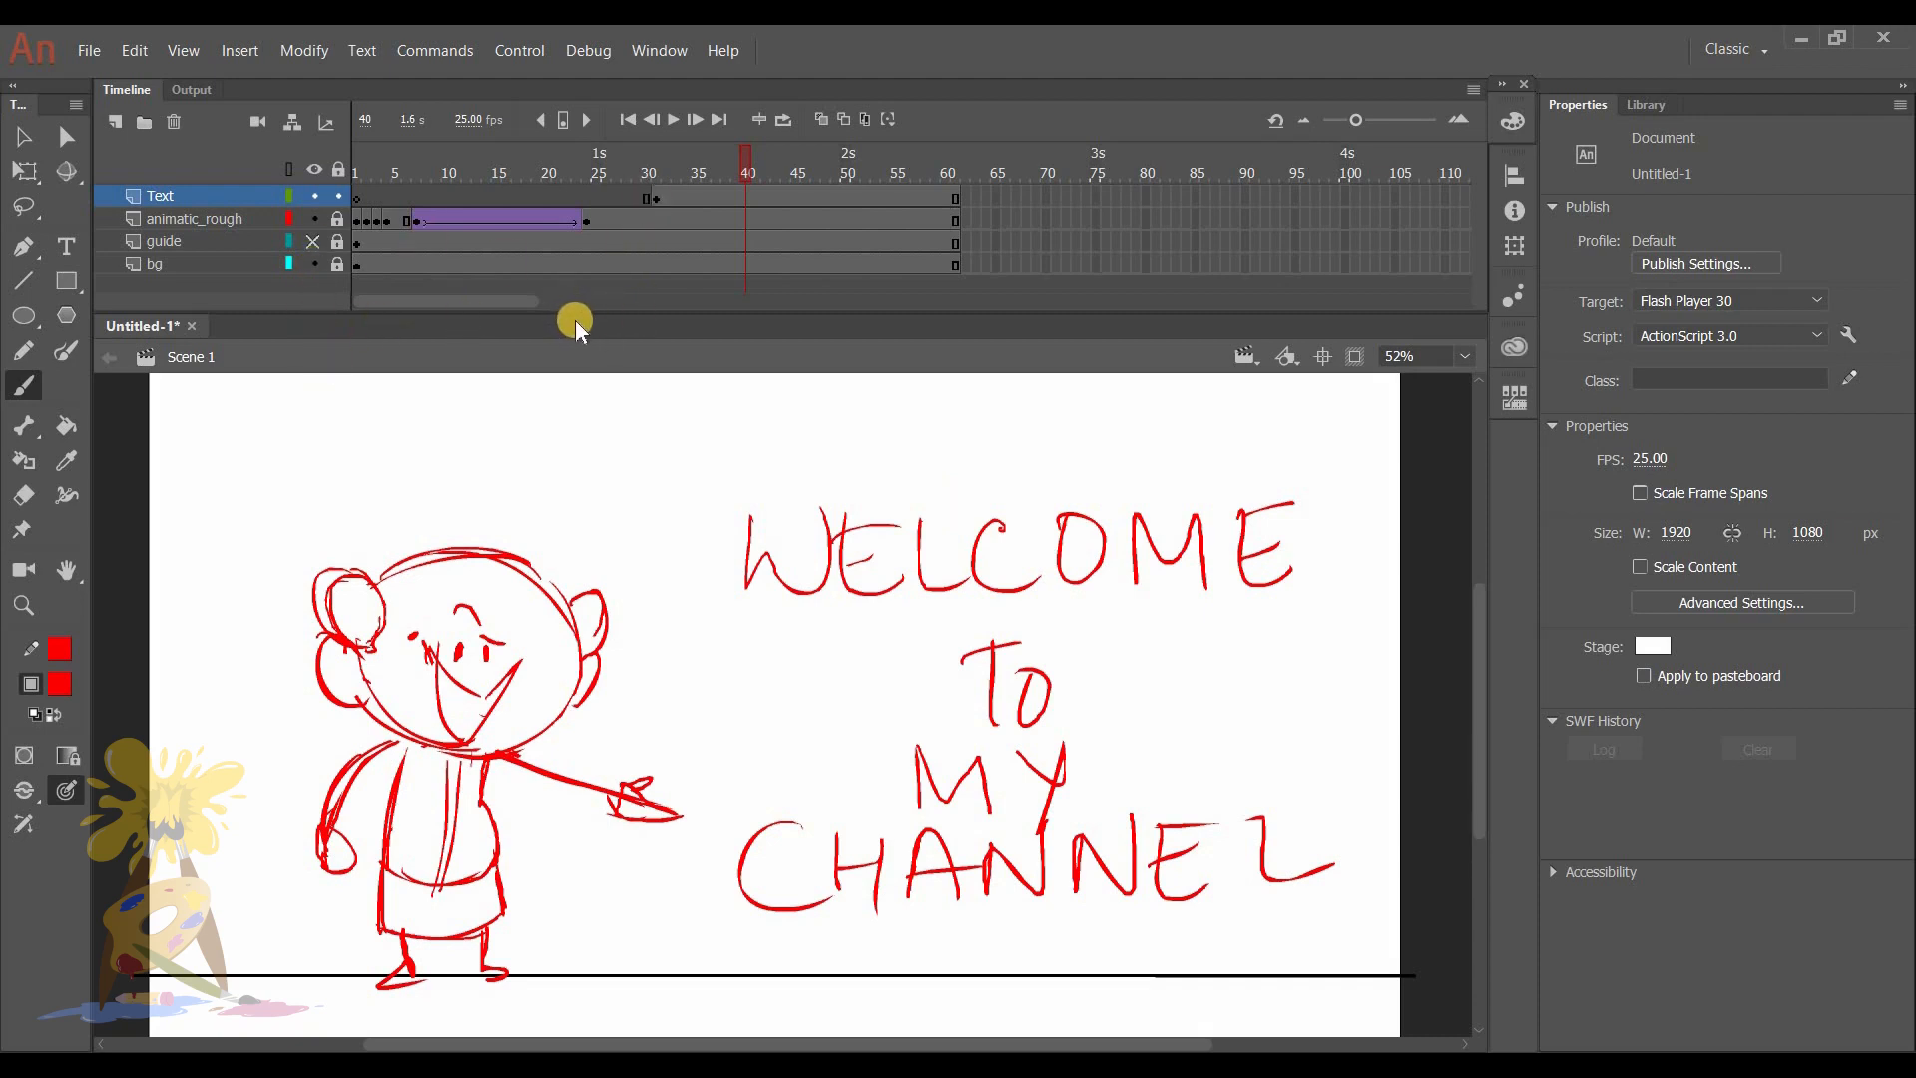
# - Lock the Text layer, unlock animatic_rough, and return to frame 1
pyautogui.click(338, 195)
pyautogui.click(338, 219)
pyautogui.moveTo(447, 166); pyautogui.dragTo(345, 160)
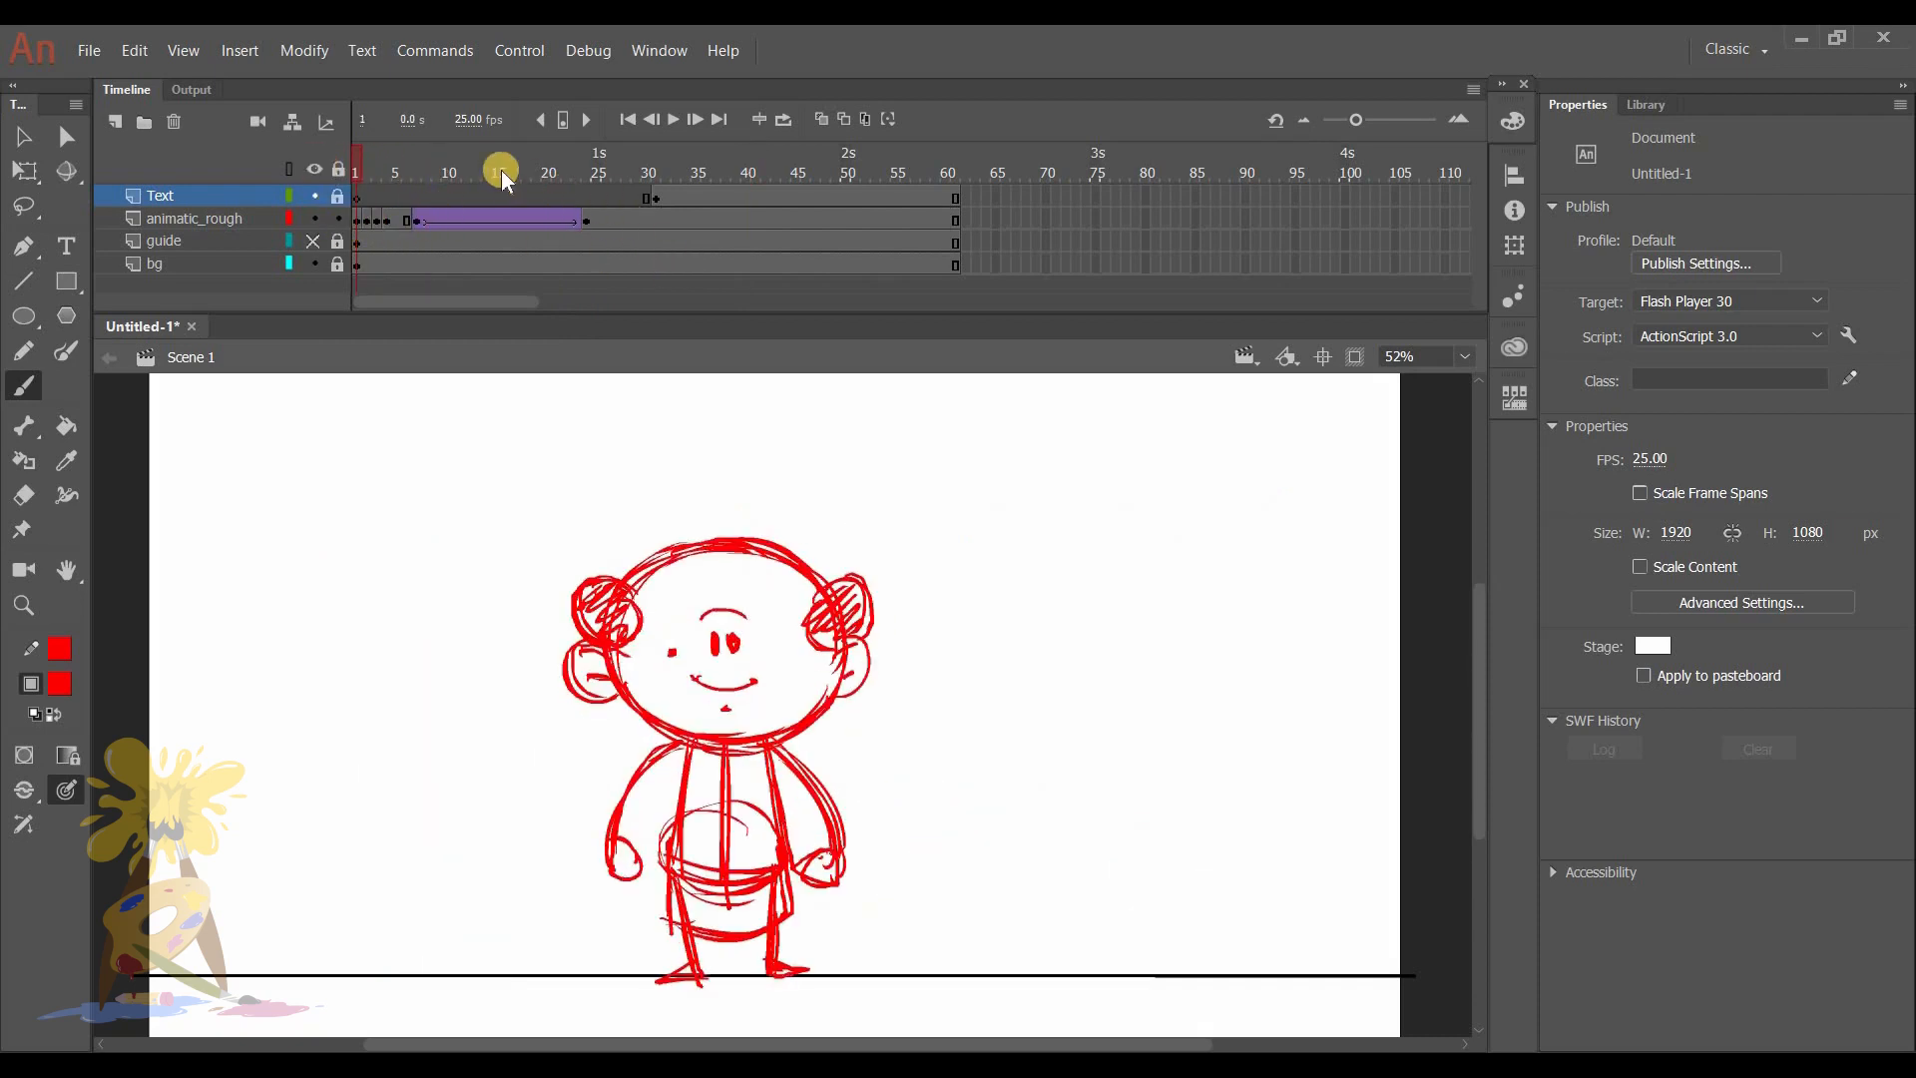
# - Select frames 1 to 24 of the animatic_rough layer and shift them six frames later so they start at frame 7
pyautogui.click(355, 220)
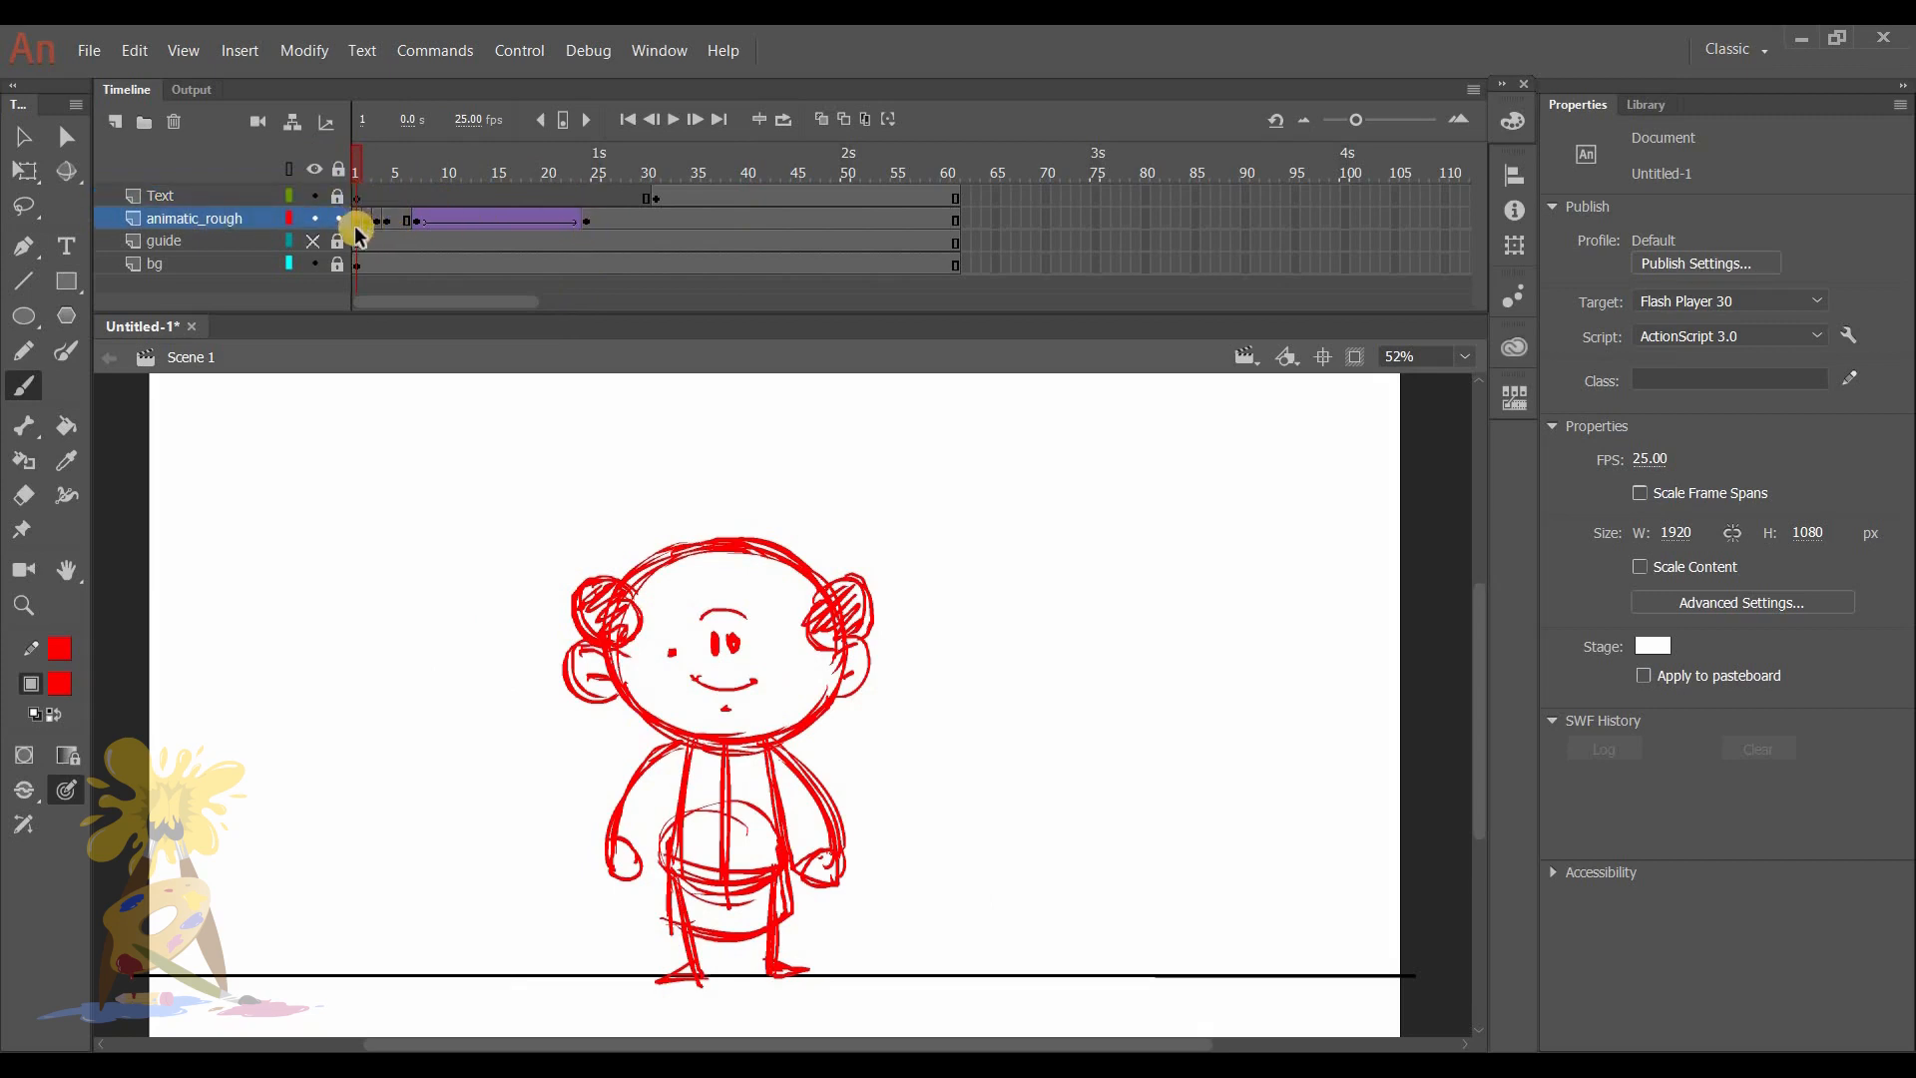
pyautogui.click(355, 220)
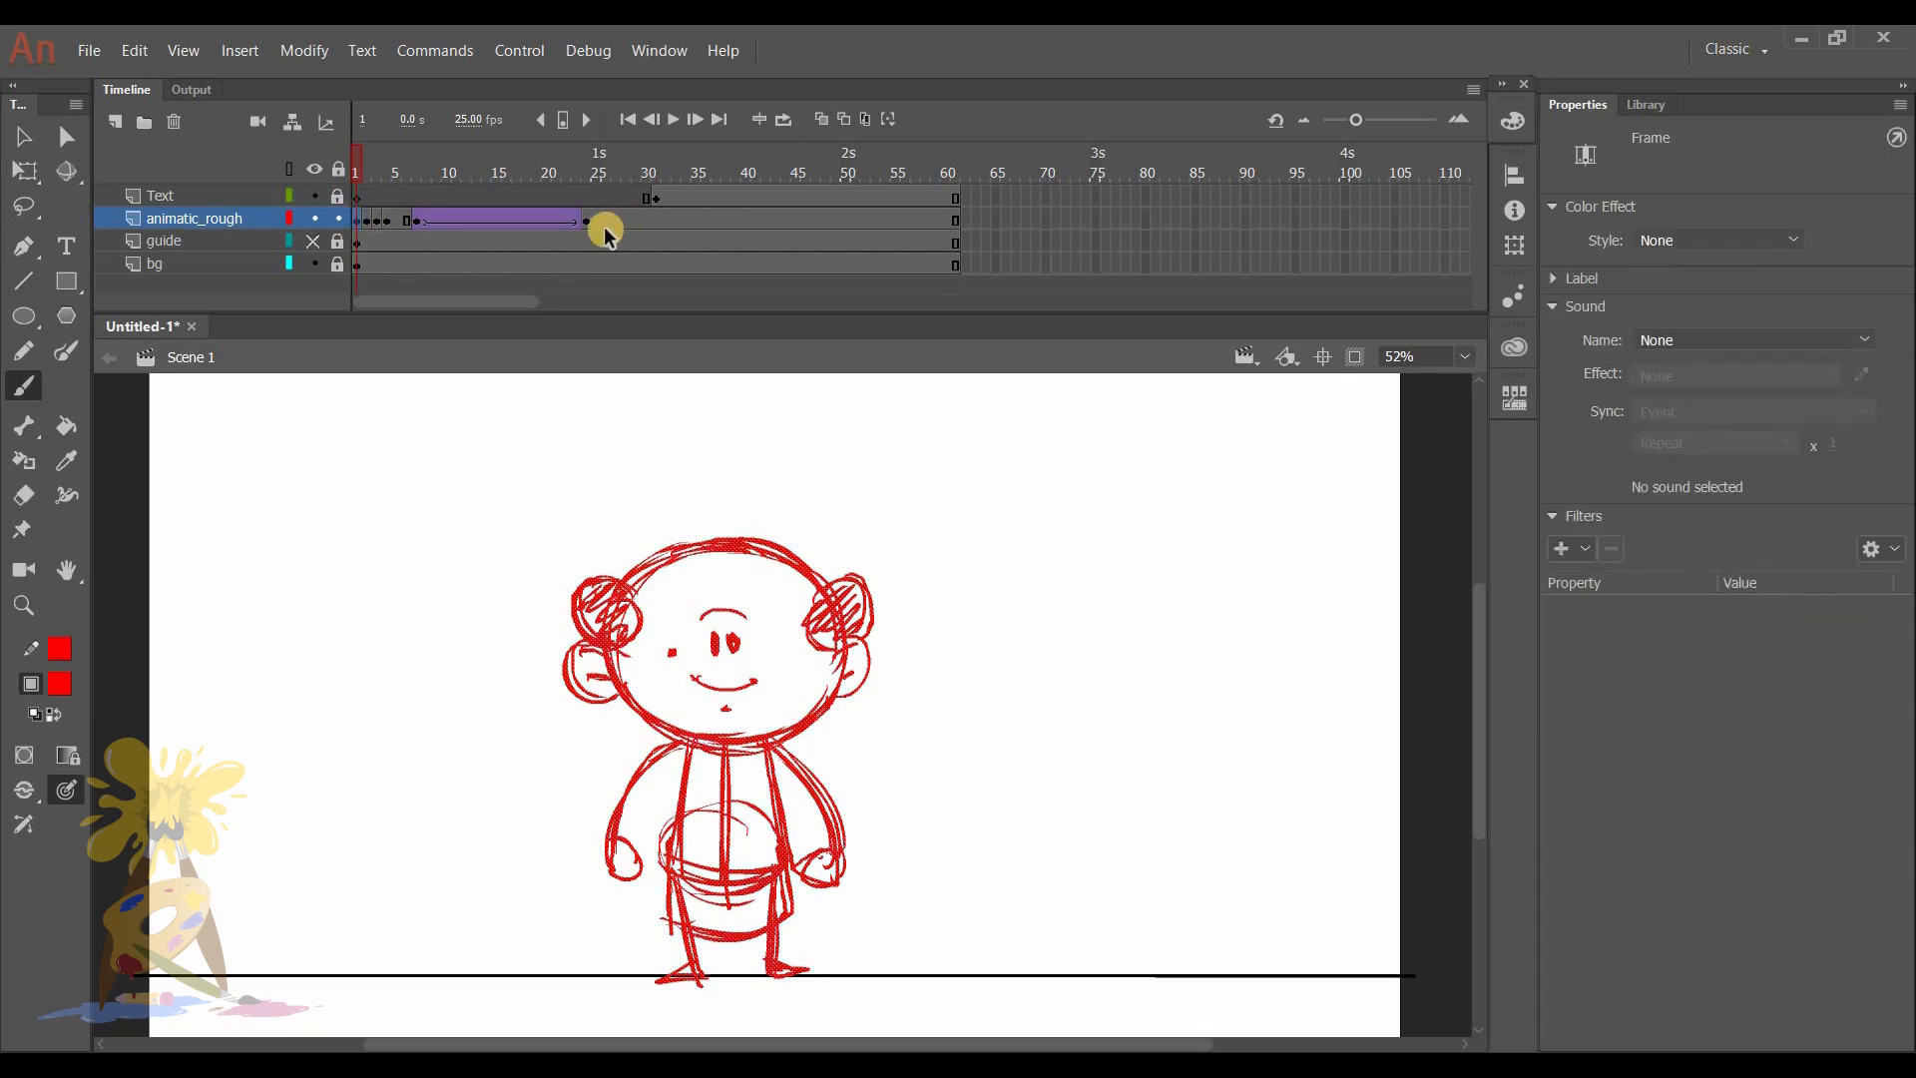
pyautogui.click(426, 243)
pyautogui.click(356, 220)
pyautogui.click(585, 219)
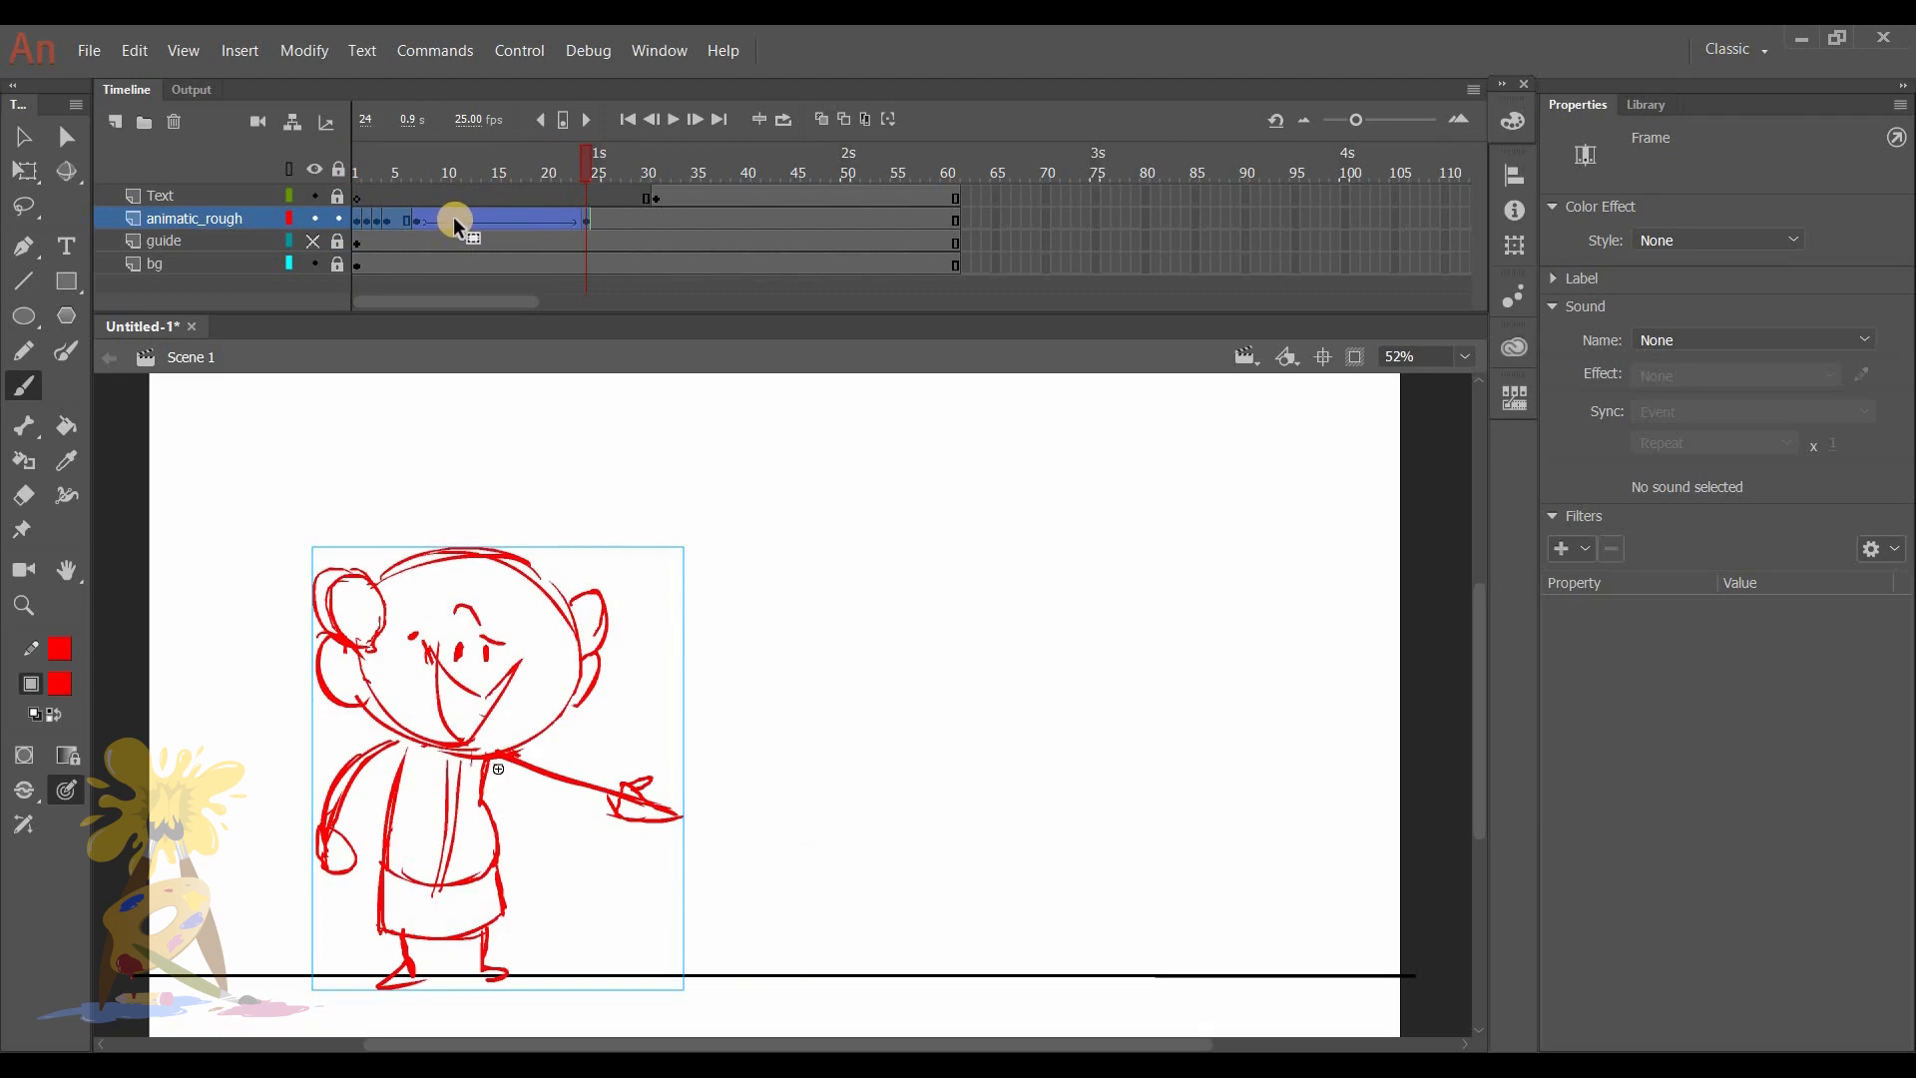
pyautogui.moveTo(439, 218)
pyautogui.mouseDown()
pyautogui.moveTo(527, 220)
pyautogui.moveTo(477, 222)
pyautogui.moveTo(495, 219)
pyautogui.mouseUp()
pyautogui.moveTo(419, 158); pyautogui.dragTo(358, 170)
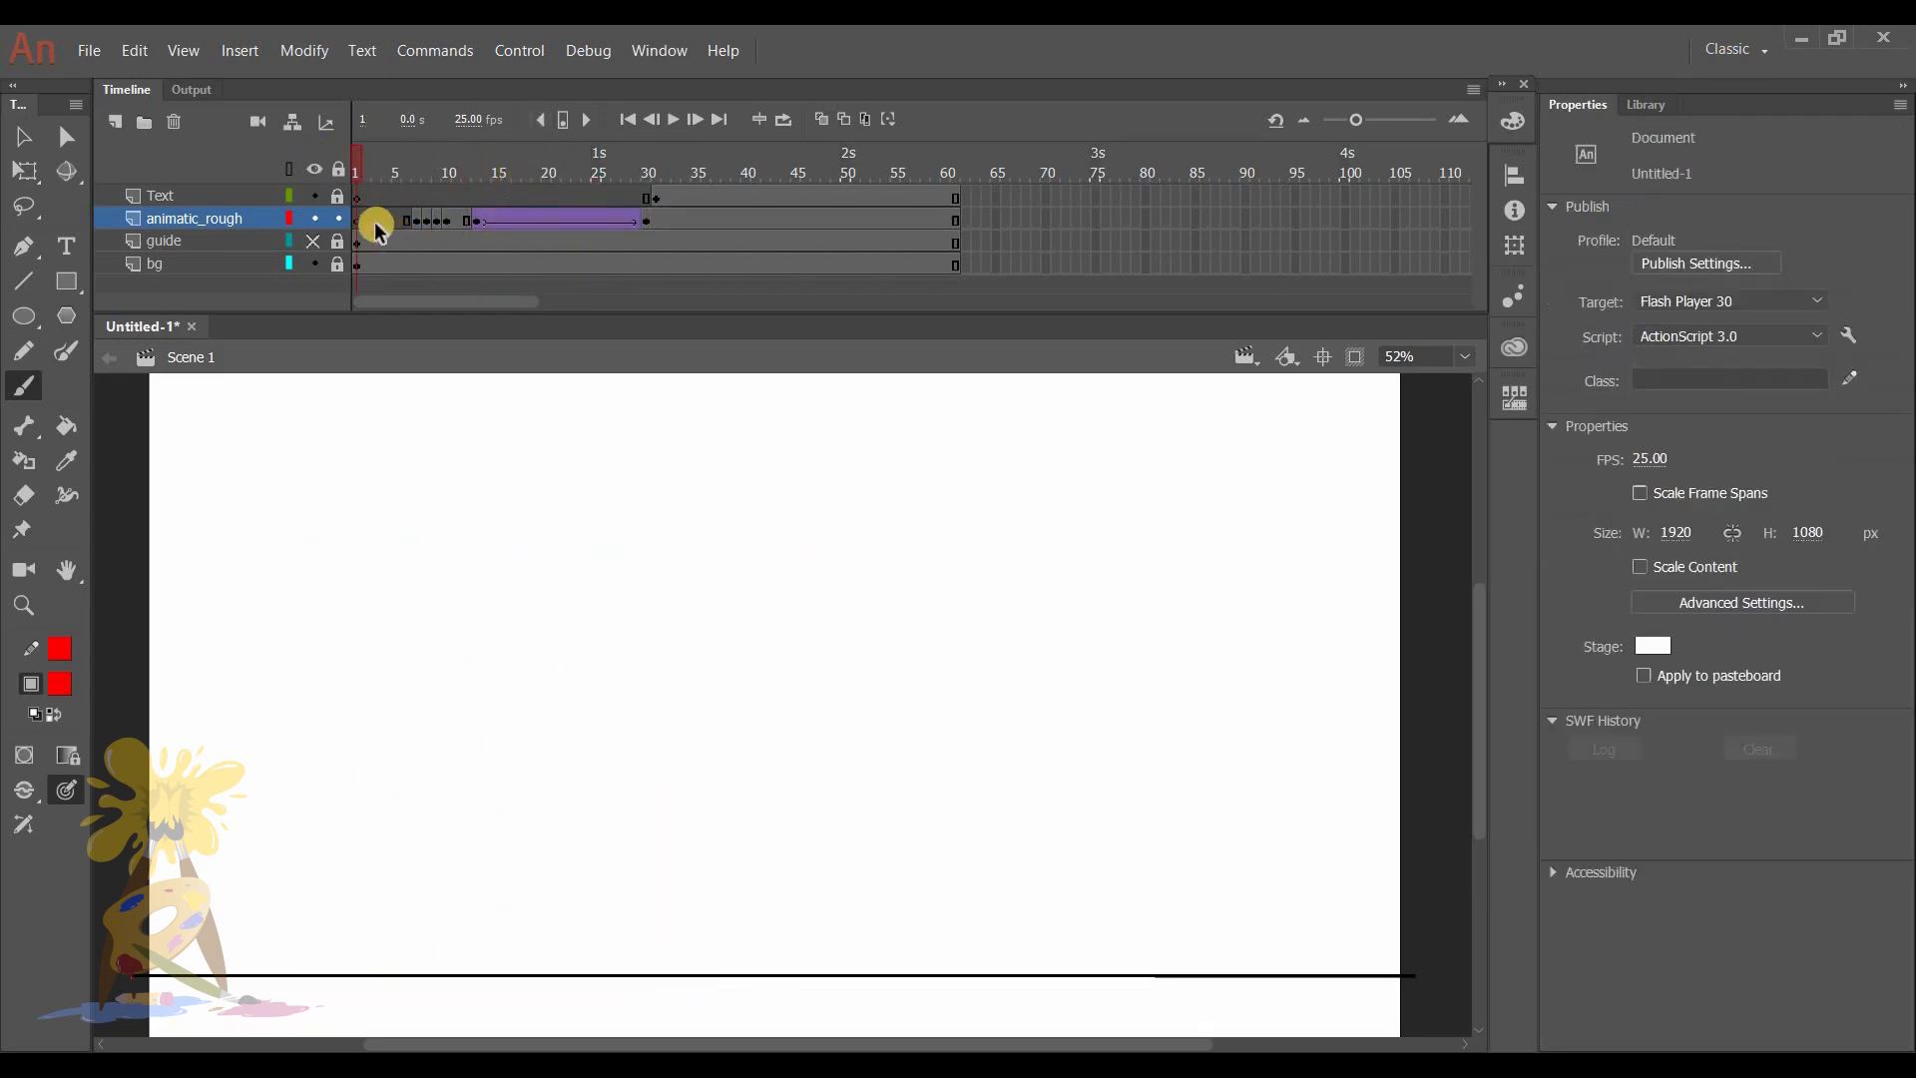
# - Turn on onion skinning at frame 1 of animatic_rough, extending its range to about frame 7, and activate the Brush
pyautogui.click(359, 220)
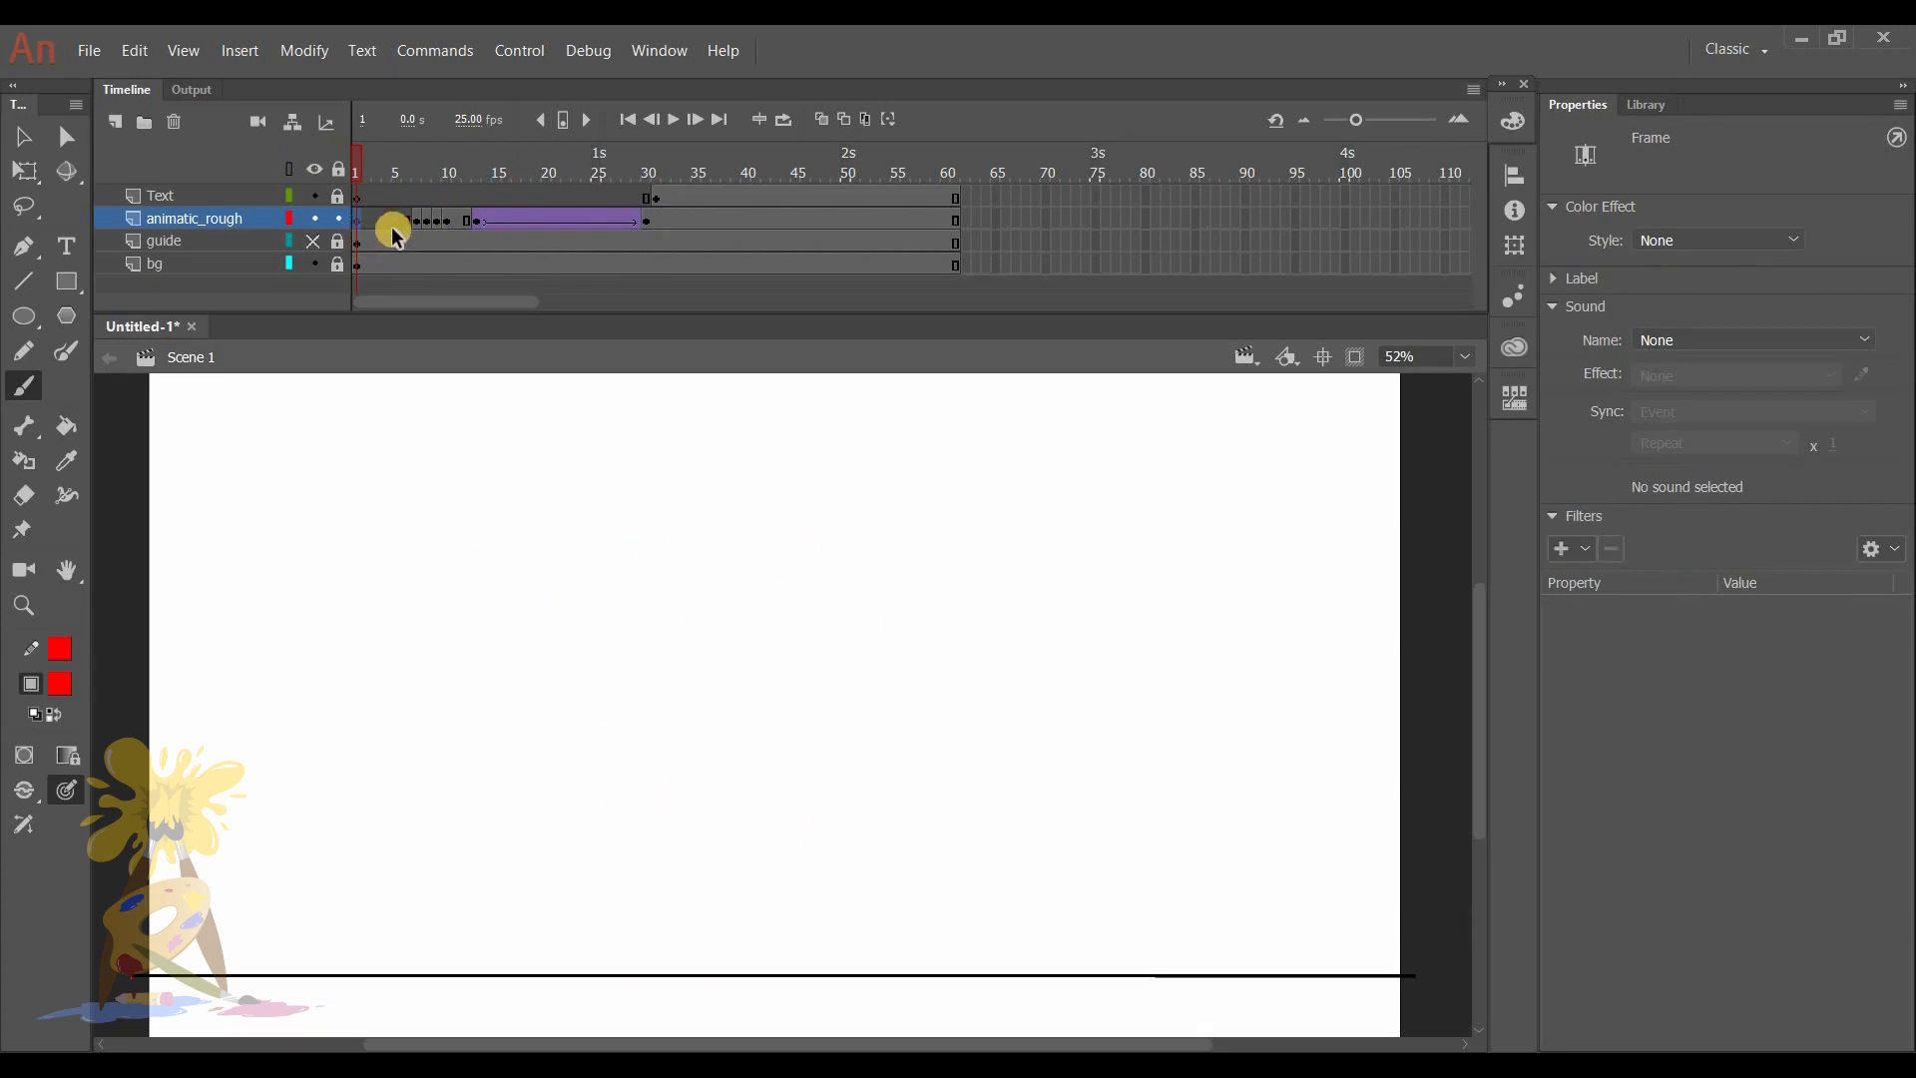
pyautogui.click(788, 123)
pyautogui.moveTo(380, 166); pyautogui.dragTo(421, 165)
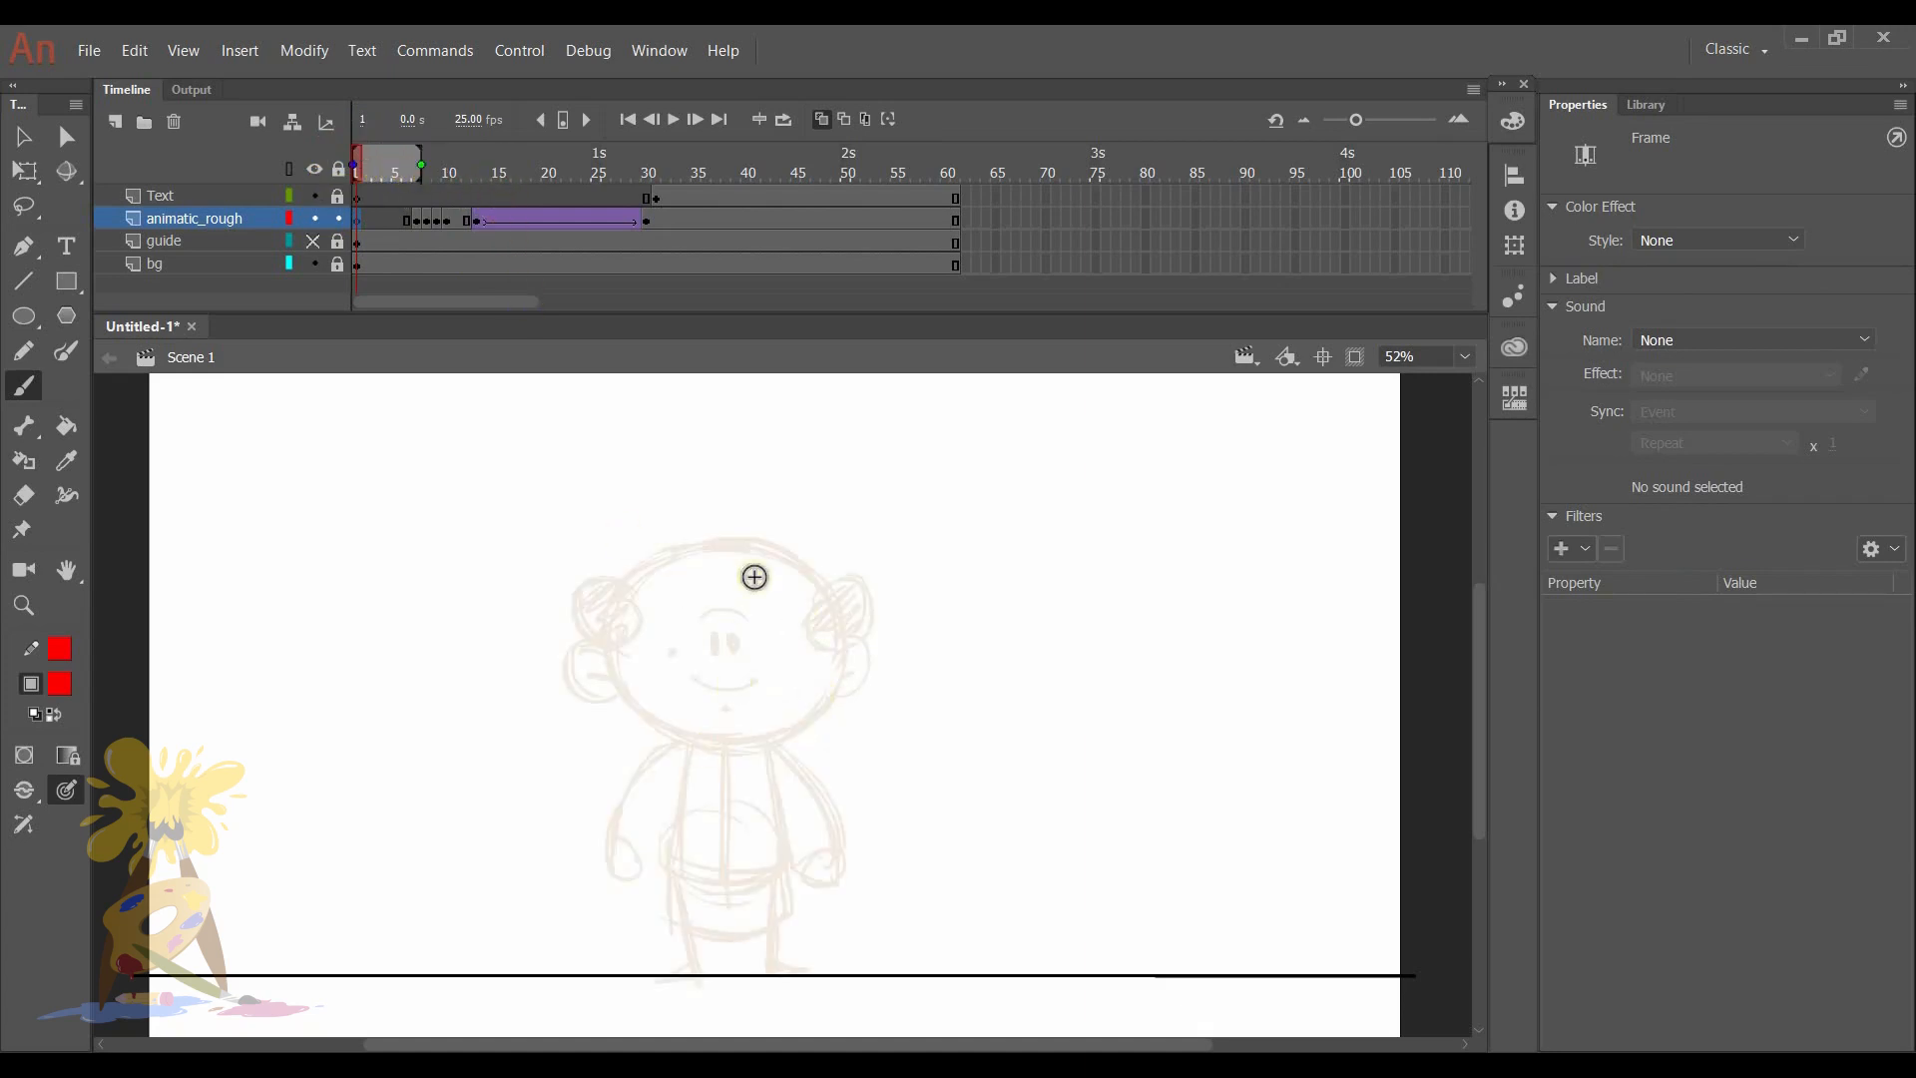
pyautogui.press('b')
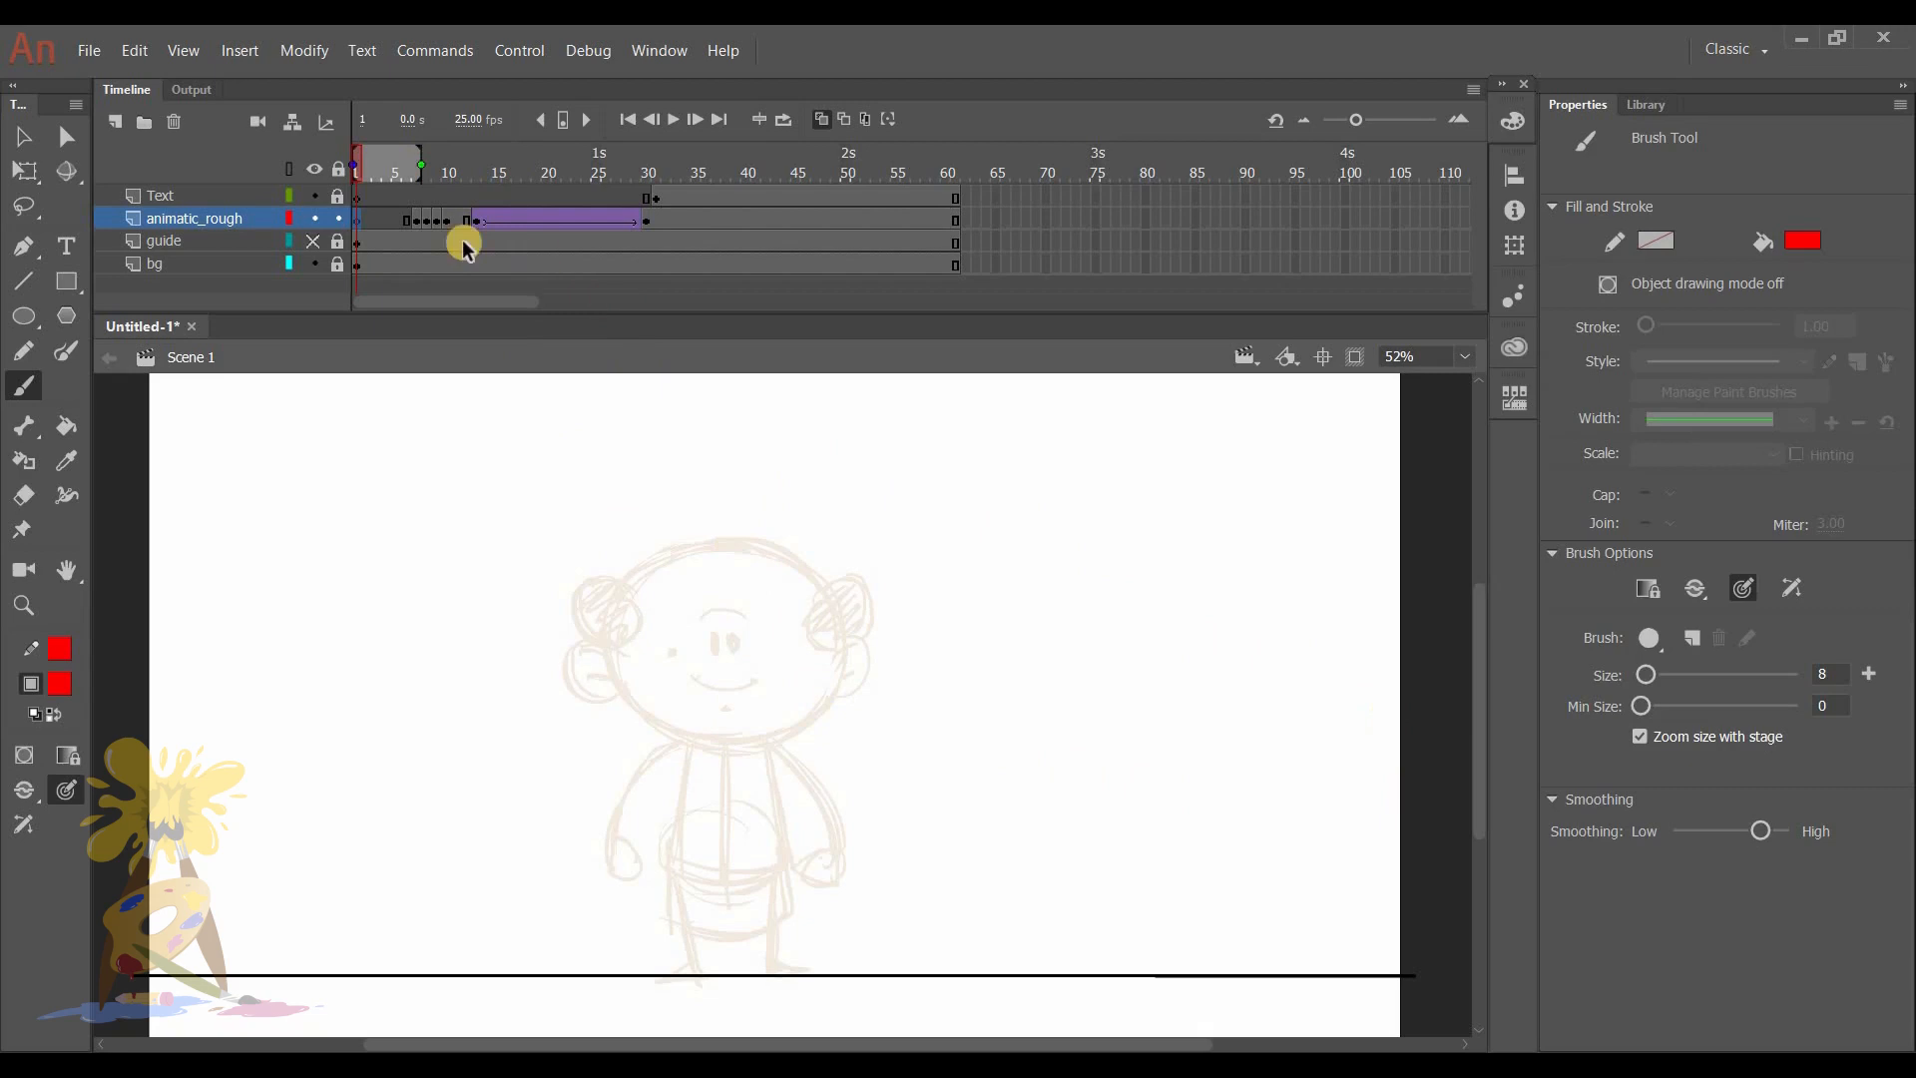
# - On frame 2 of animatic_rough, sketch a head peeking in from the stage's right edge, with a small face and gripping hand
pyautogui.click(419, 213)
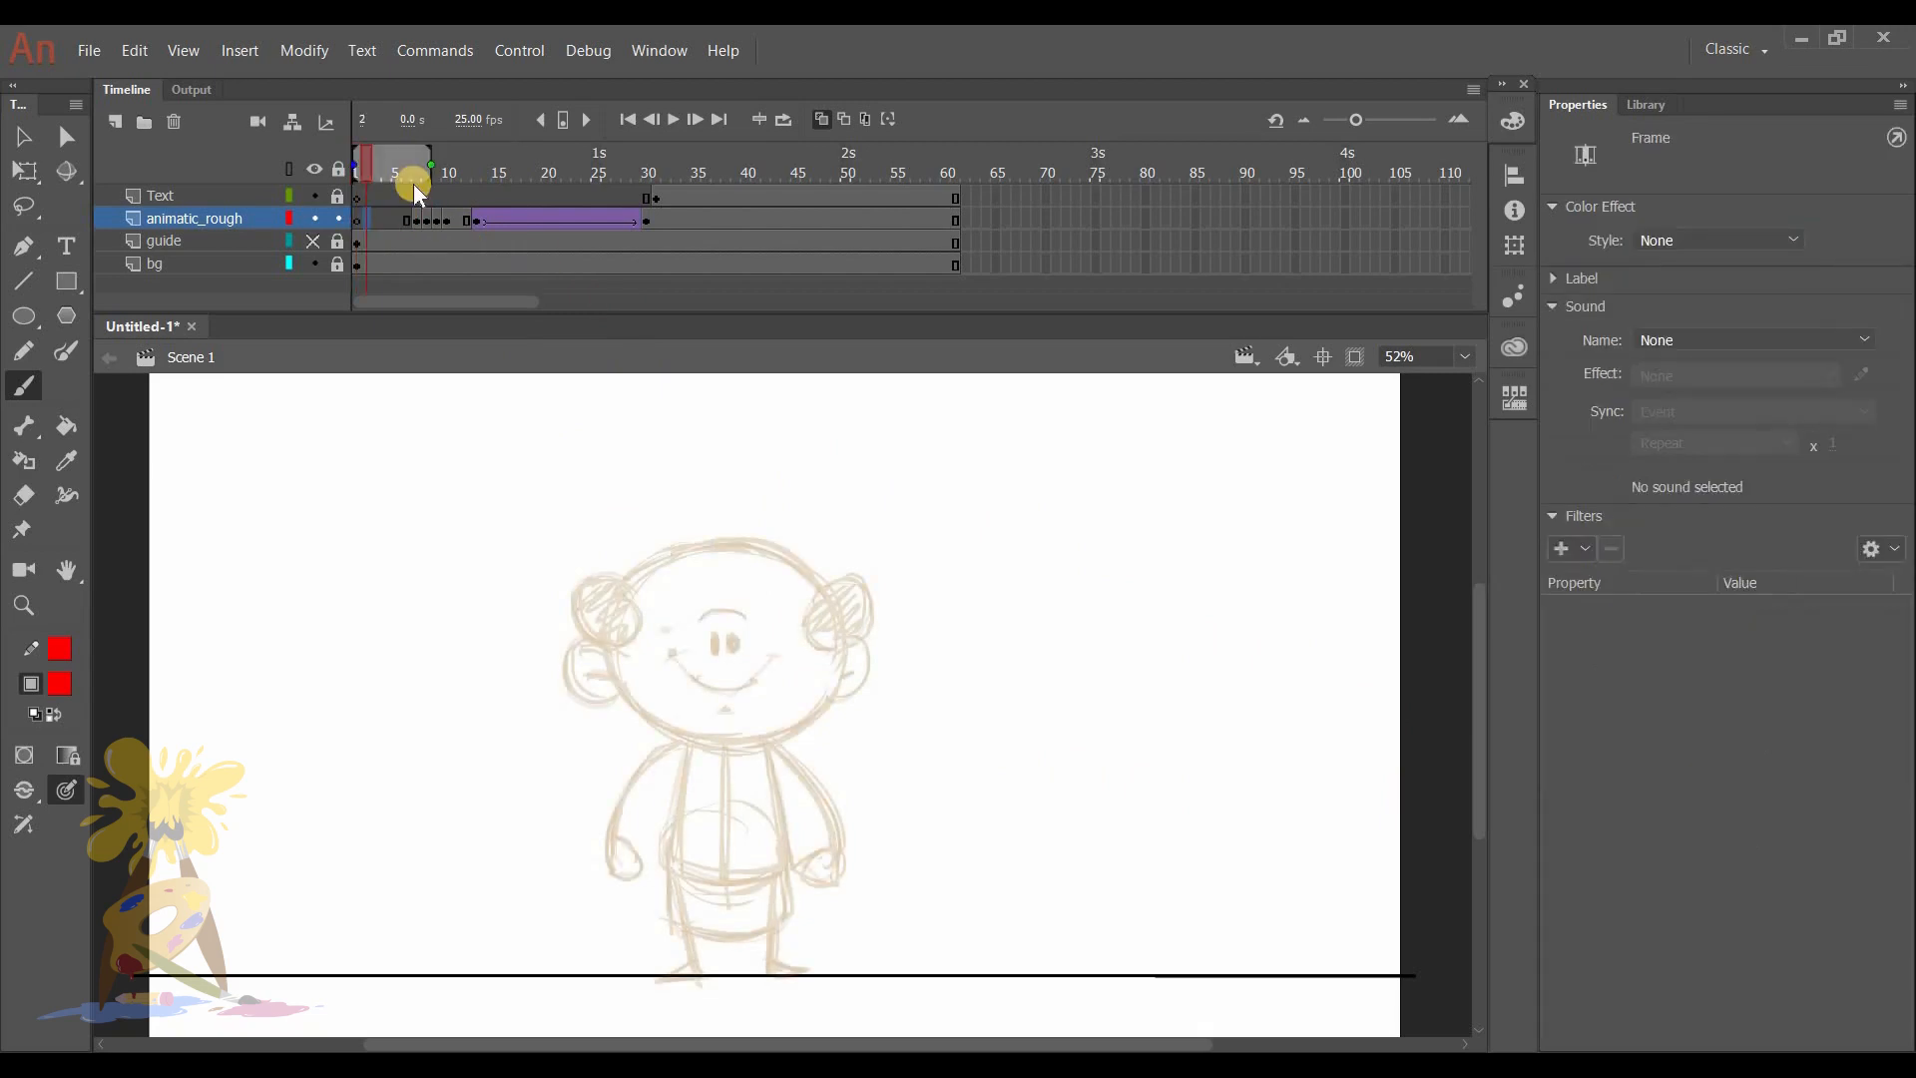
pyautogui.moveTo(1347, 636)
pyautogui.mouseDown()
pyautogui.moveTo(1307, 638)
pyautogui.moveTo(1333, 798)
pyautogui.moveTo(1440, 773)
pyautogui.mouseUp()
pyautogui.moveTo(1425, 685); pyautogui.dragTo(1437, 724)
pyautogui.press('e')
pyautogui.moveTo(1286, 741)
pyautogui.mouseDown()
pyautogui.moveTo(1325, 783)
pyautogui.moveTo(1397, 794)
pyautogui.moveTo(1409, 779)
pyautogui.moveTo(1333, 778)
pyautogui.moveTo(1288, 693)
pyautogui.moveTo(1426, 714)
pyautogui.moveTo(1408, 678)
pyautogui.moveTo(1375, 656)
pyautogui.moveTo(1308, 670)
pyautogui.moveTo(1375, 782)
pyautogui.moveTo(1307, 693)
pyautogui.moveTo(1416, 657)
pyautogui.moveTo(1325, 643)
pyautogui.moveTo(1442, 703)
pyautogui.moveTo(1409, 659)
pyautogui.mouseUp()
pyautogui.press('b')
pyautogui.press('e')
pyautogui.press('b')
pyautogui.moveTo(1299, 704); pyautogui.dragTo(1301, 726)
pyautogui.moveTo(1312, 709); pyautogui.dragTo(1329, 703)
pyautogui.moveTo(1314, 788); pyautogui.dragTo(1394, 876)
pyautogui.moveTo(1379, 830); pyautogui.dragTo(1390, 864)
# - Insert a blank keyframe at frame 3 and redraw the peeking head with the eyes, brow and small mouth moved further right
pyautogui.click(379, 221)
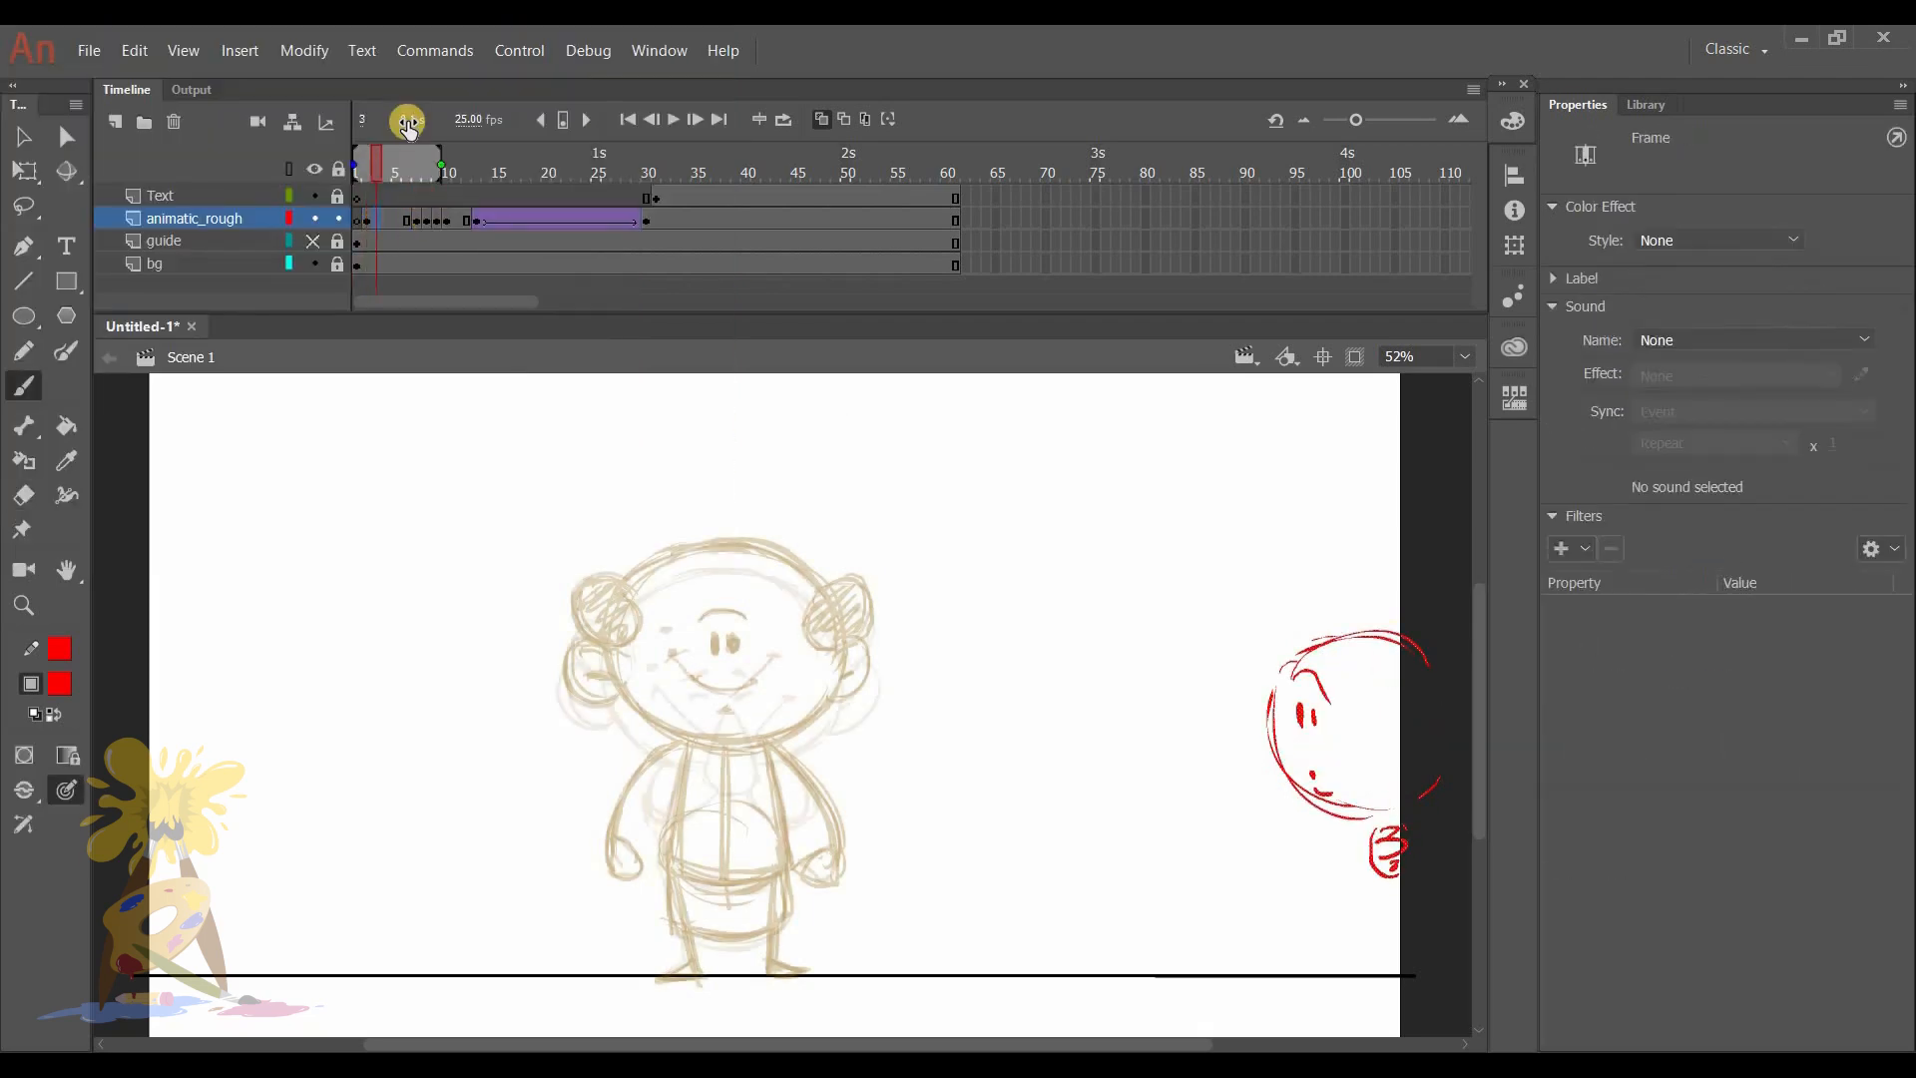
pyautogui.press('F7')
pyautogui.press('b')
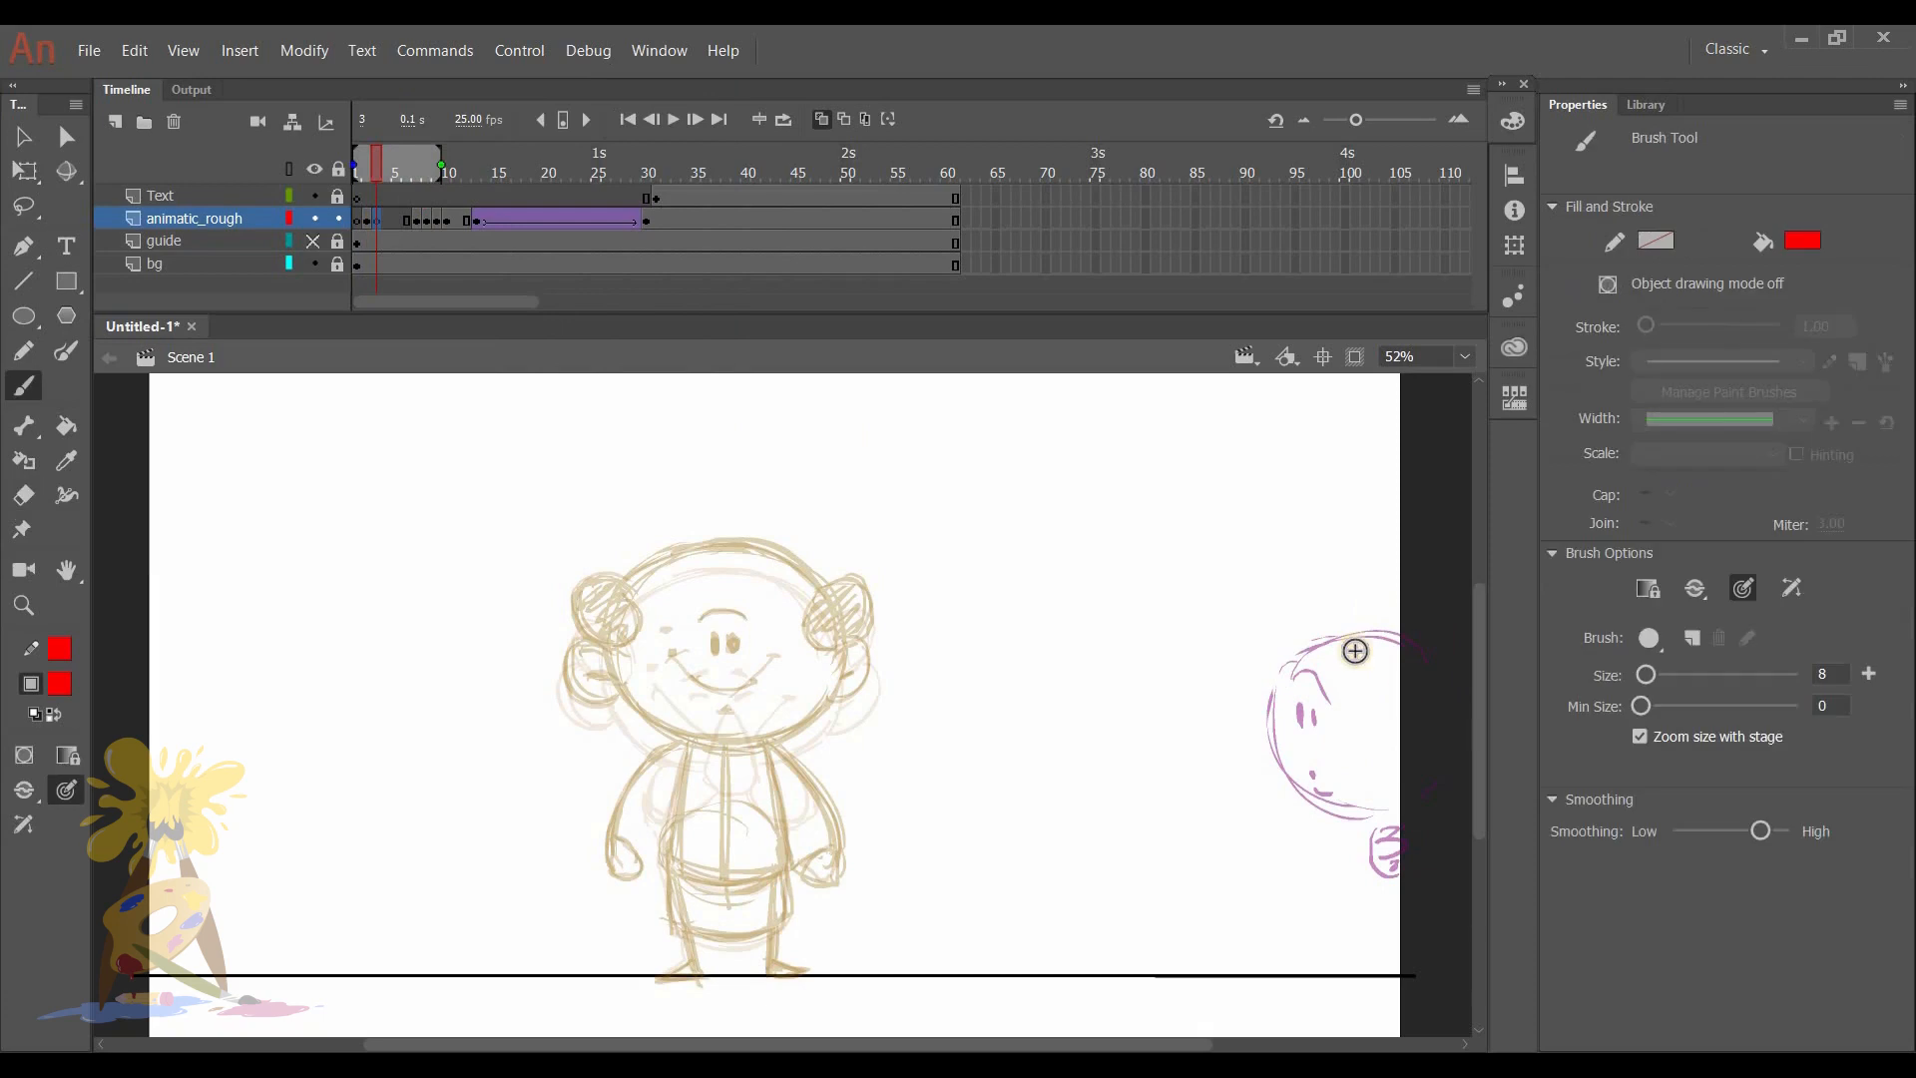
pyautogui.moveTo(1377, 657)
pyautogui.mouseDown()
pyautogui.moveTo(1369, 823)
pyautogui.moveTo(1336, 701)
pyautogui.moveTo(1405, 813)
pyautogui.mouseUp()
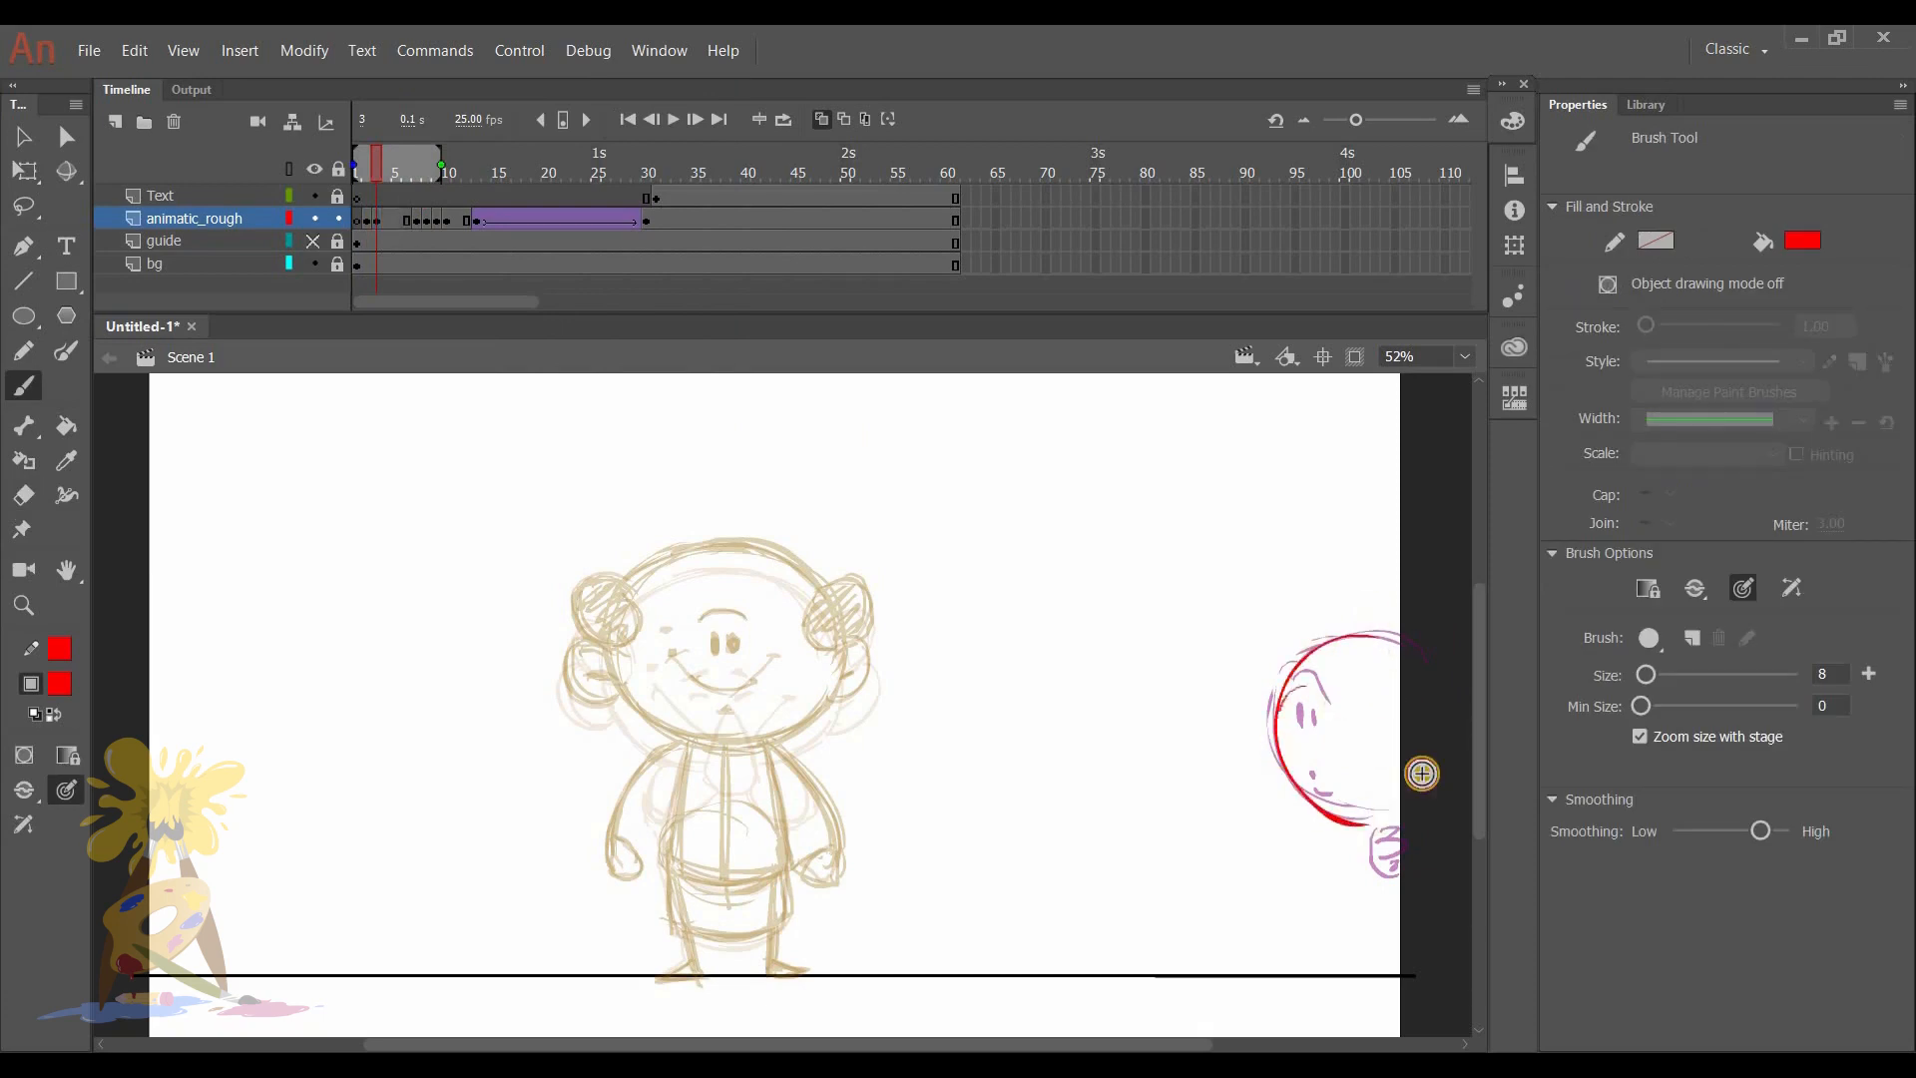
pyautogui.moveTo(1410, 644); pyautogui.dragTo(1423, 643)
pyautogui.moveTo(1356, 701); pyautogui.dragTo(1357, 720)
pyautogui.moveTo(1366, 701)
pyautogui.mouseDown()
pyautogui.moveTo(1367, 720)
pyautogui.moveTo(1372, 690)
pyautogui.mouseUp()
pyautogui.moveTo(1360, 776); pyautogui.dragTo(1361, 781)
pyautogui.moveTo(1353, 797); pyautogui.dragTo(1372, 799)
# - Insert a blank keyframe at frame 4 and draw the peeking head with a wide grin, eyes and an ear
pyautogui.click(386, 219)
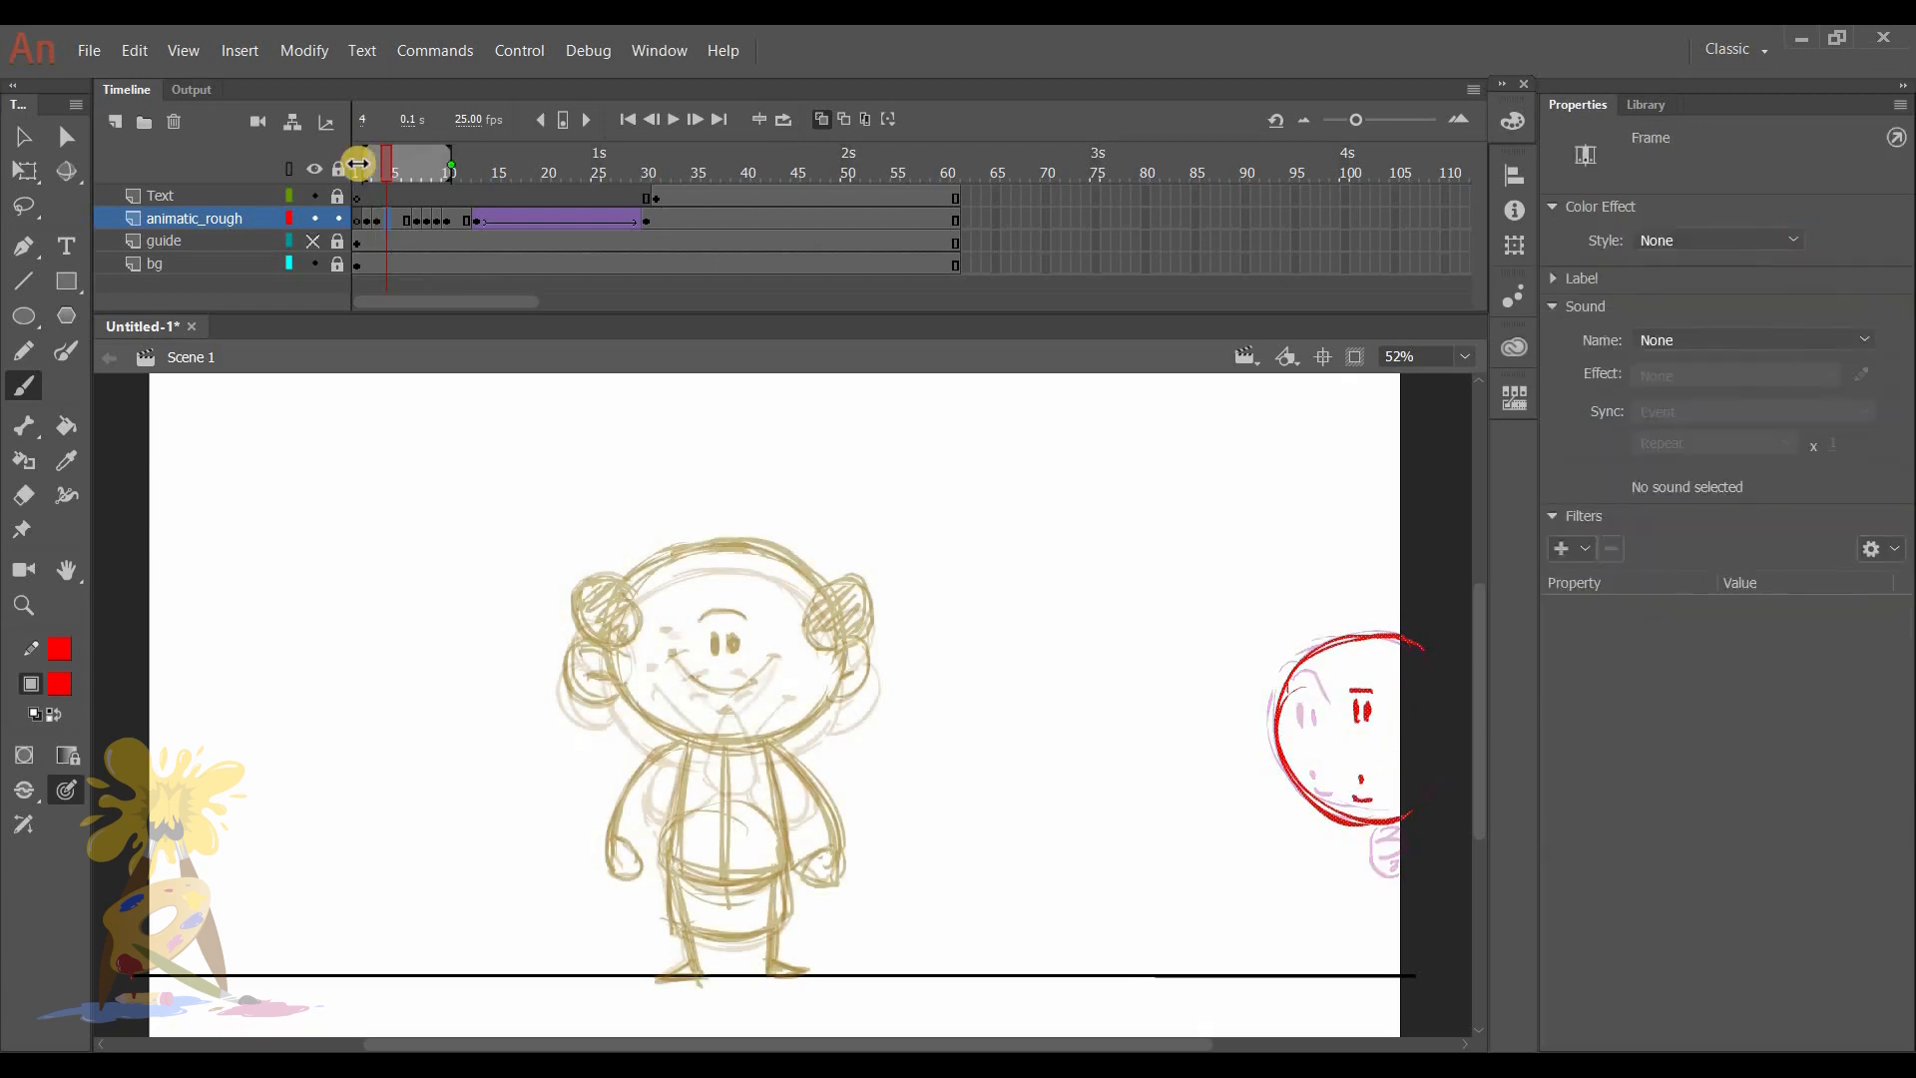
pyautogui.press('F7')
pyautogui.press('e')
pyautogui.press('b')
pyautogui.moveTo(1374, 635)
pyautogui.mouseDown()
pyautogui.moveTo(1322, 651)
pyautogui.moveTo(1422, 659)
pyautogui.moveTo(1356, 723)
pyautogui.moveTo(1358, 690)
pyautogui.moveTo(1379, 766)
pyautogui.mouseUp()
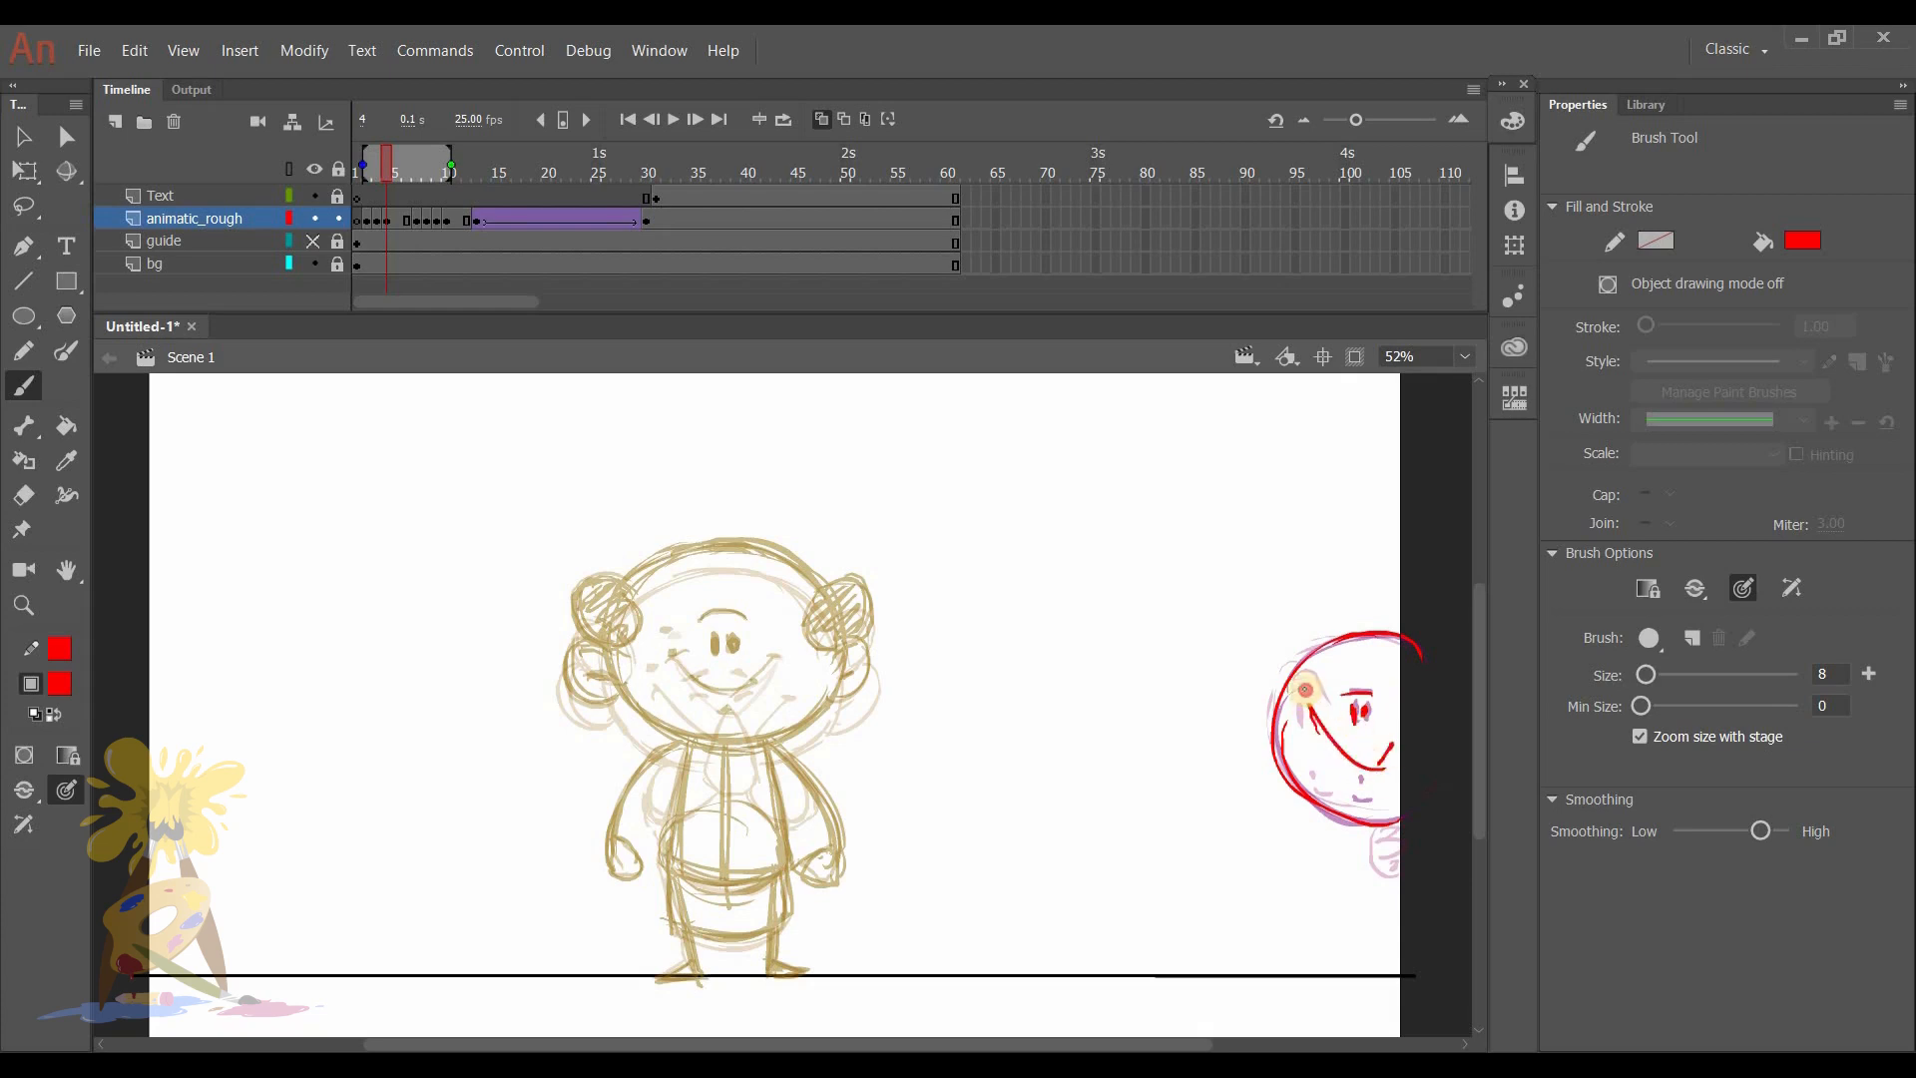
# - Compare the peeking drawing with the standing pose, then insert six extra frames across all layers after frame 5
pyautogui.click(393, 160)
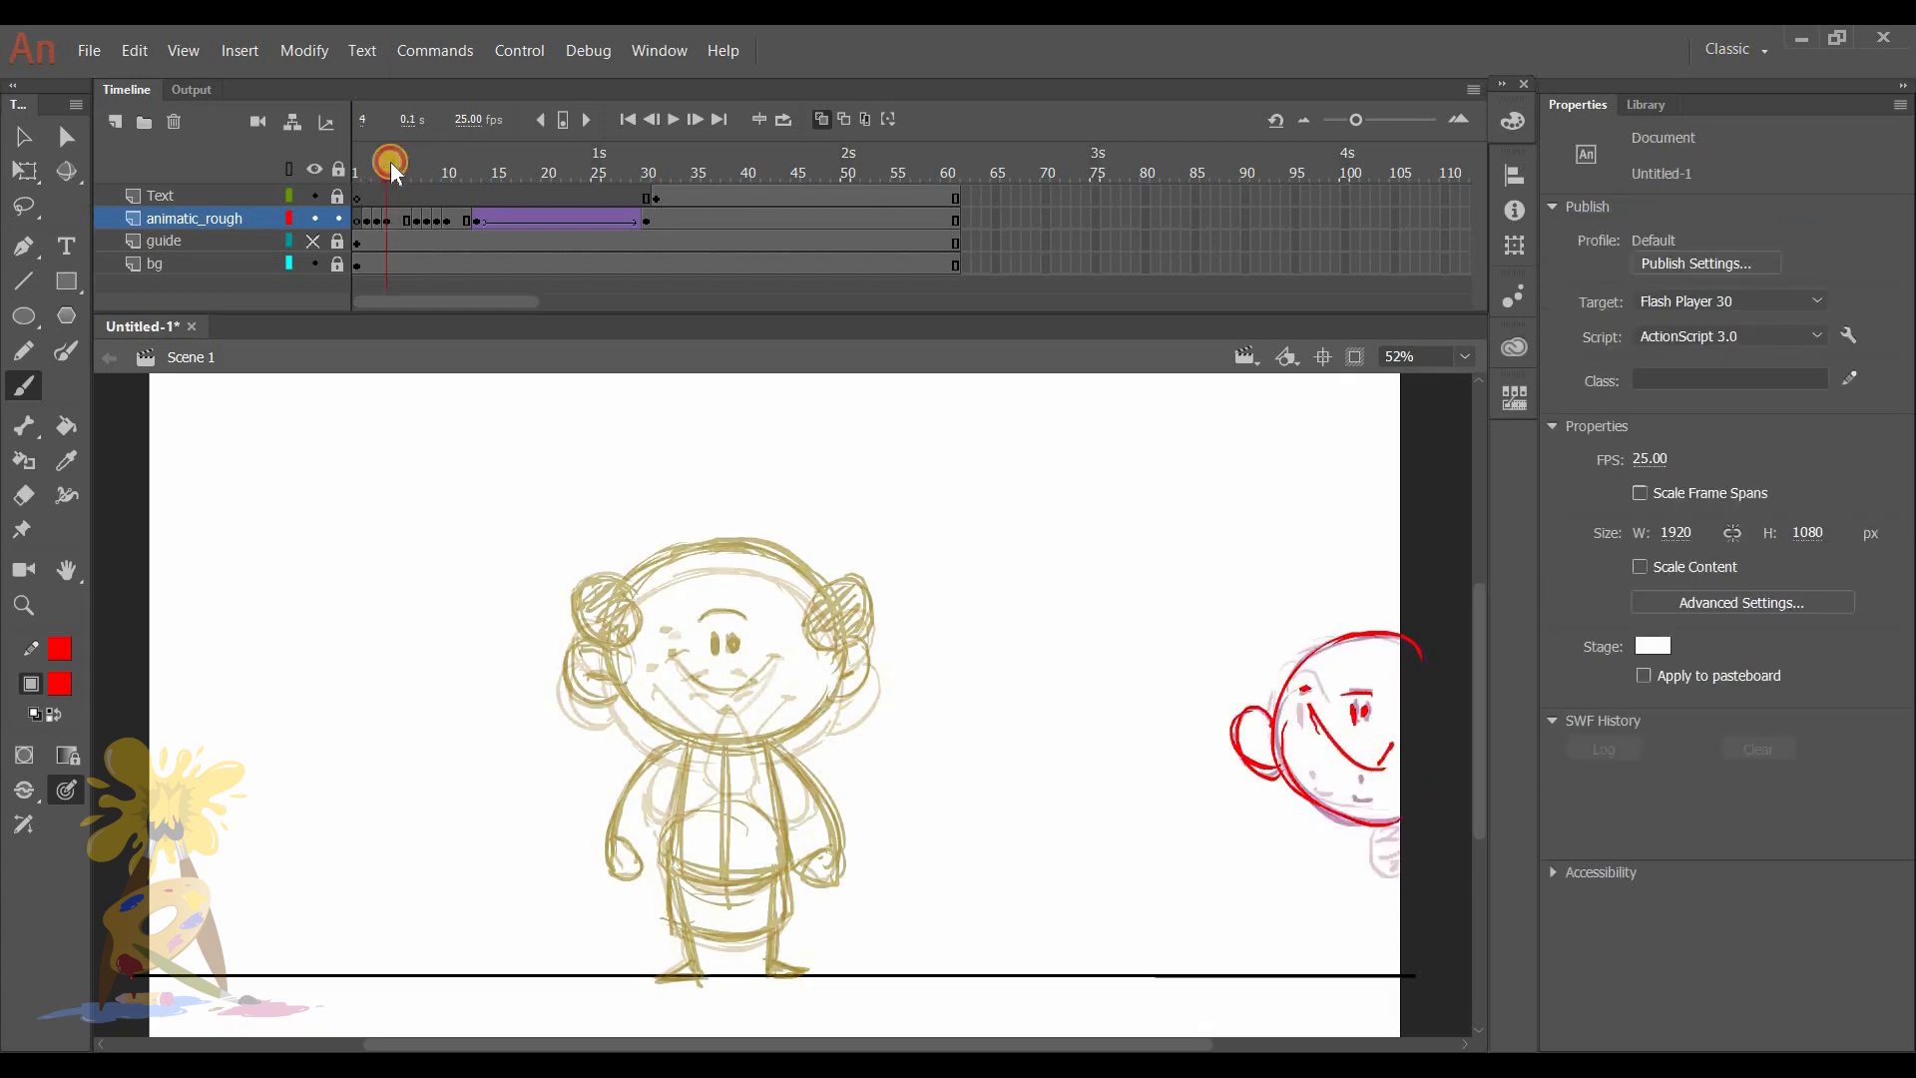
pyautogui.click(387, 220)
pyautogui.click(417, 217)
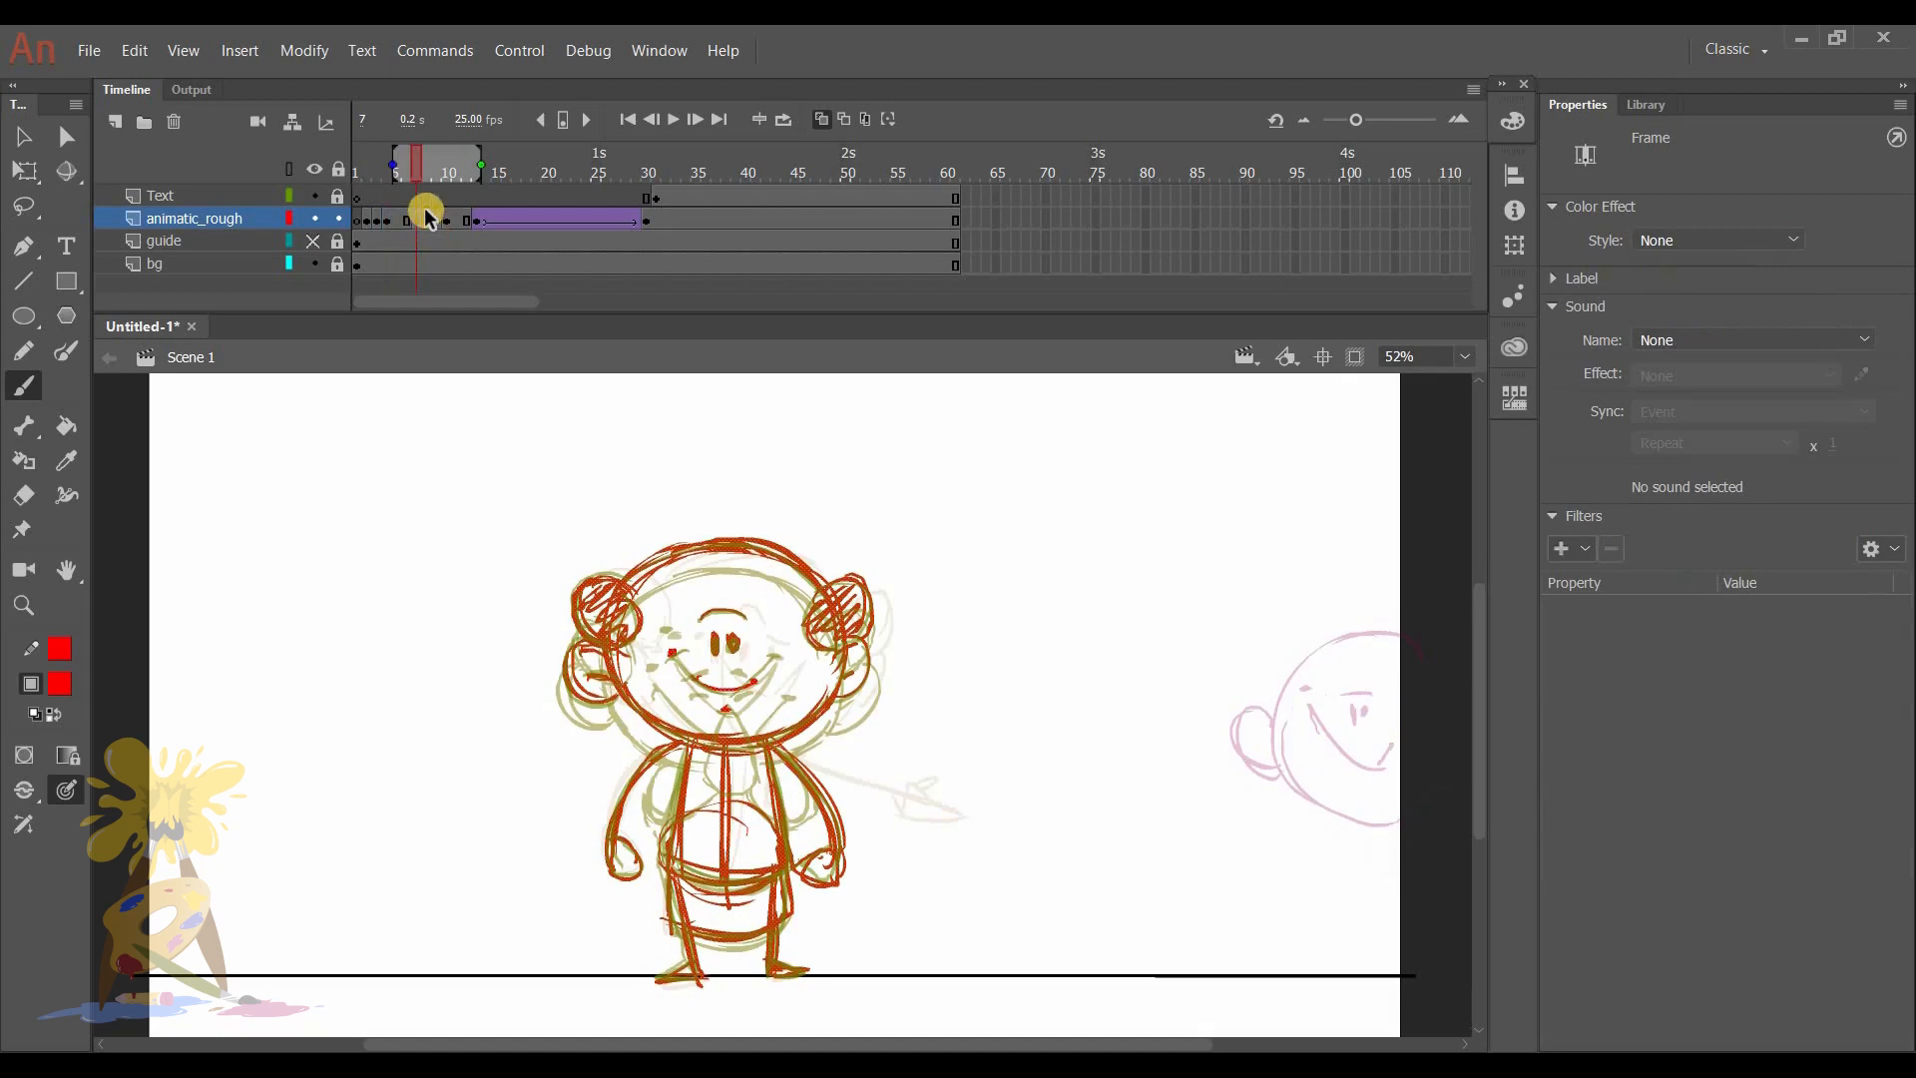
pyautogui.click(397, 163)
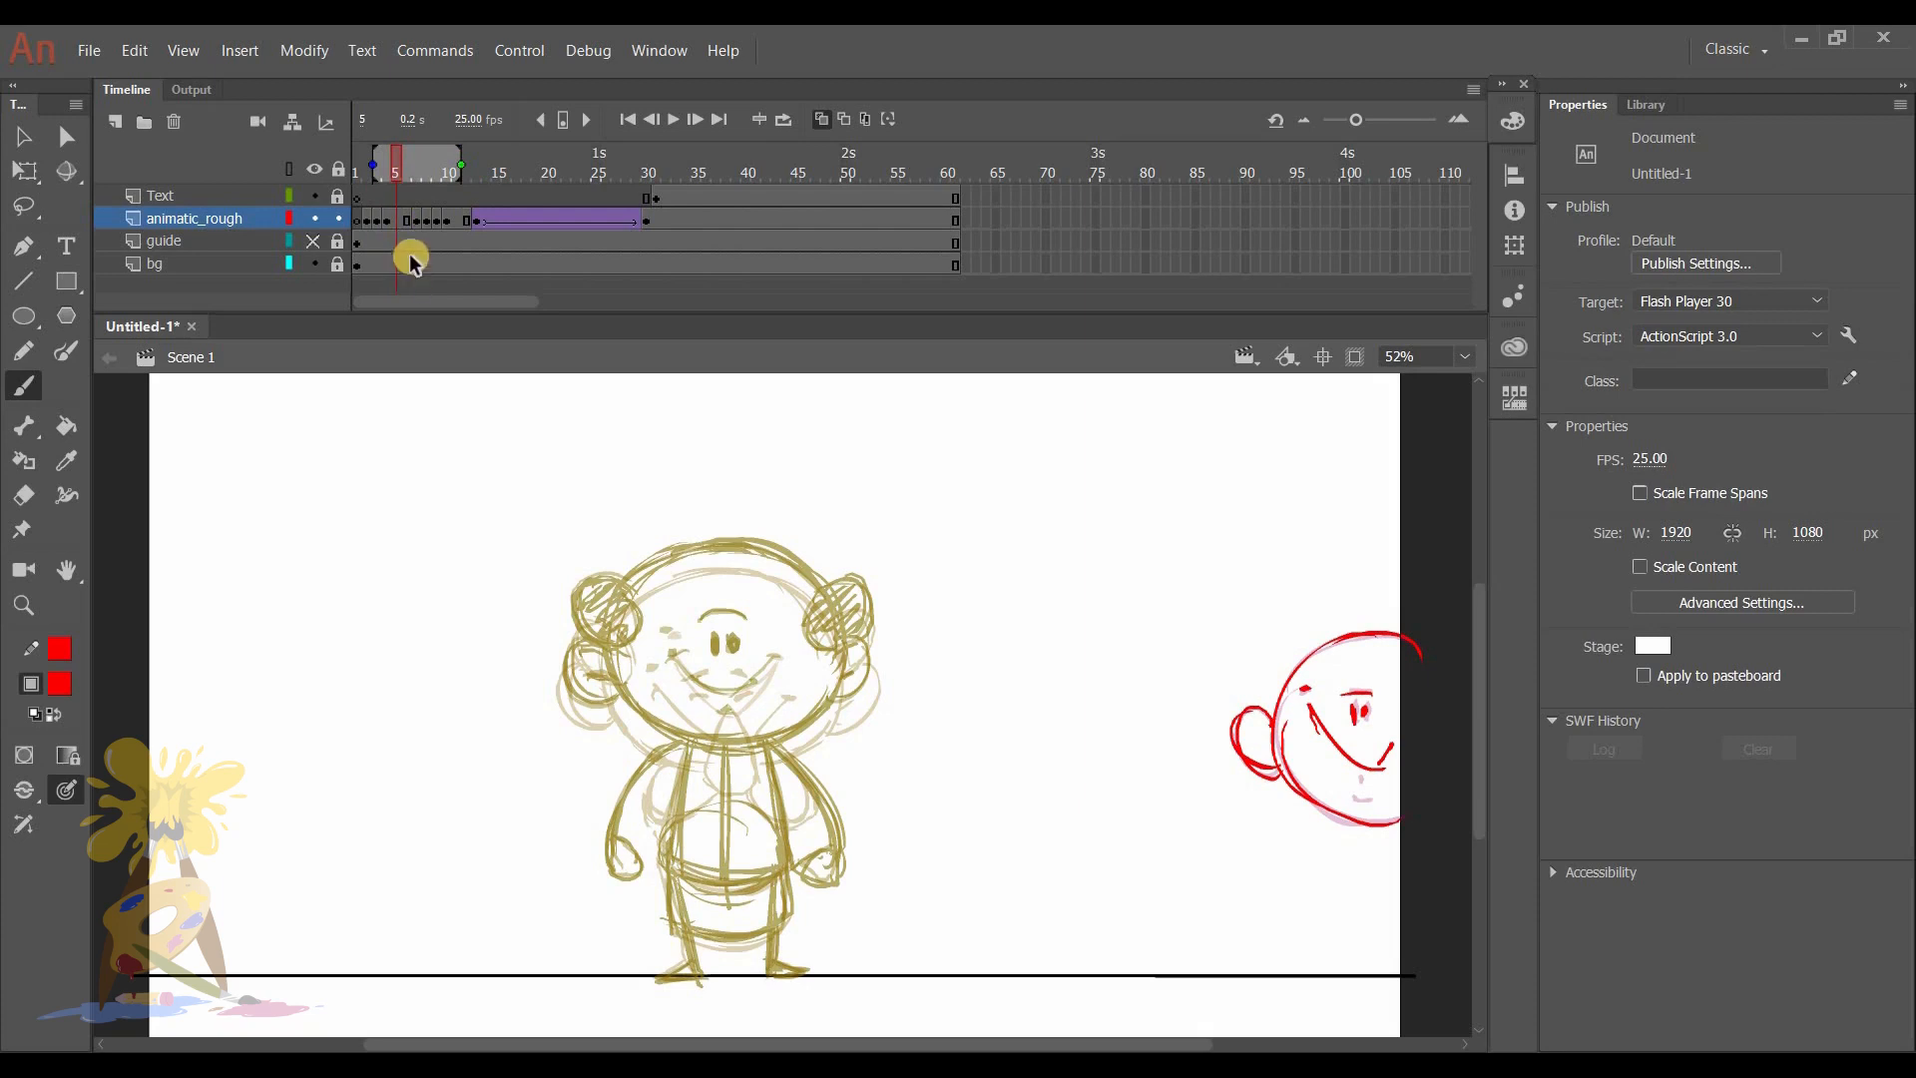
pyautogui.press('F5')
pyautogui.press('F5')
pyautogui.press('F5')
pyautogui.press('F5')
pyautogui.press('F5')
pyautogui.press('F5')
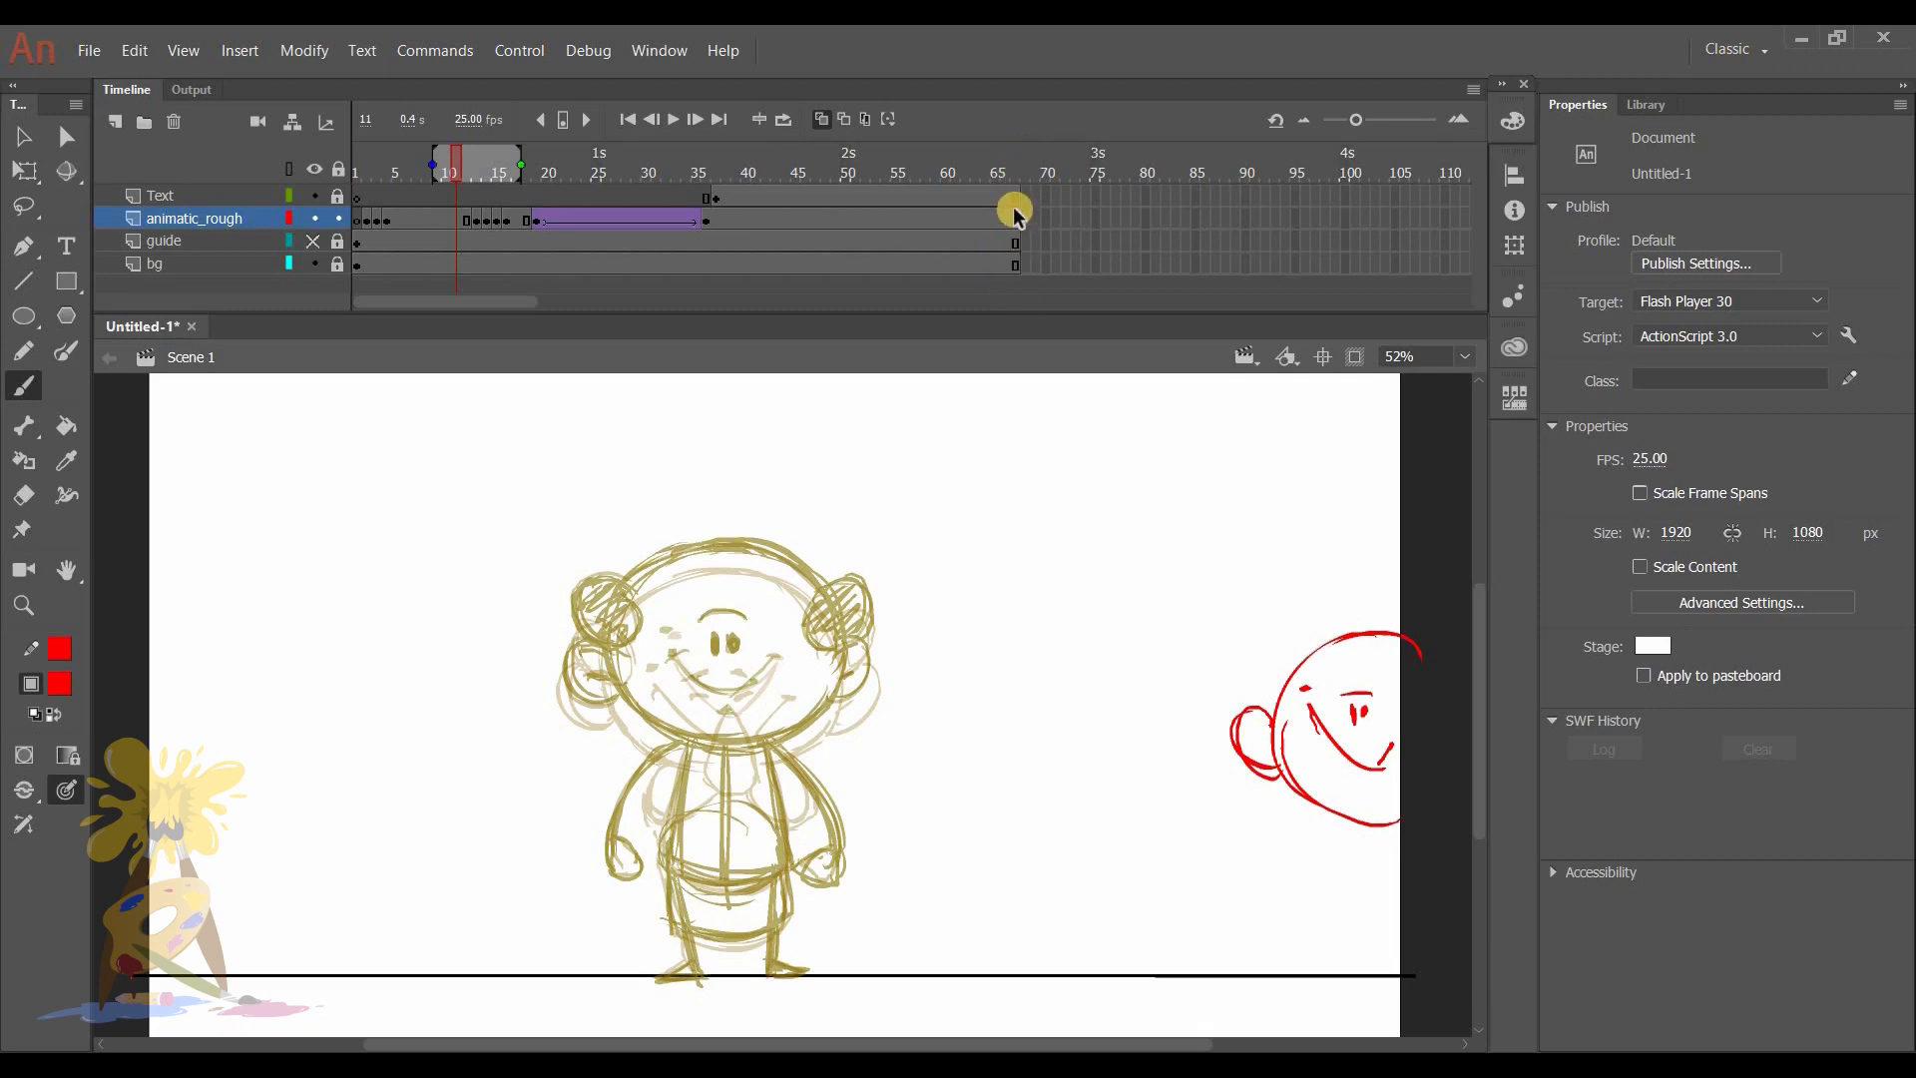
# - Insert a blank keyframe at frame 5 of animatic_rough and extend the onion-skin range to about frame 13
pyautogui.click(400, 243)
pyautogui.press('F7')
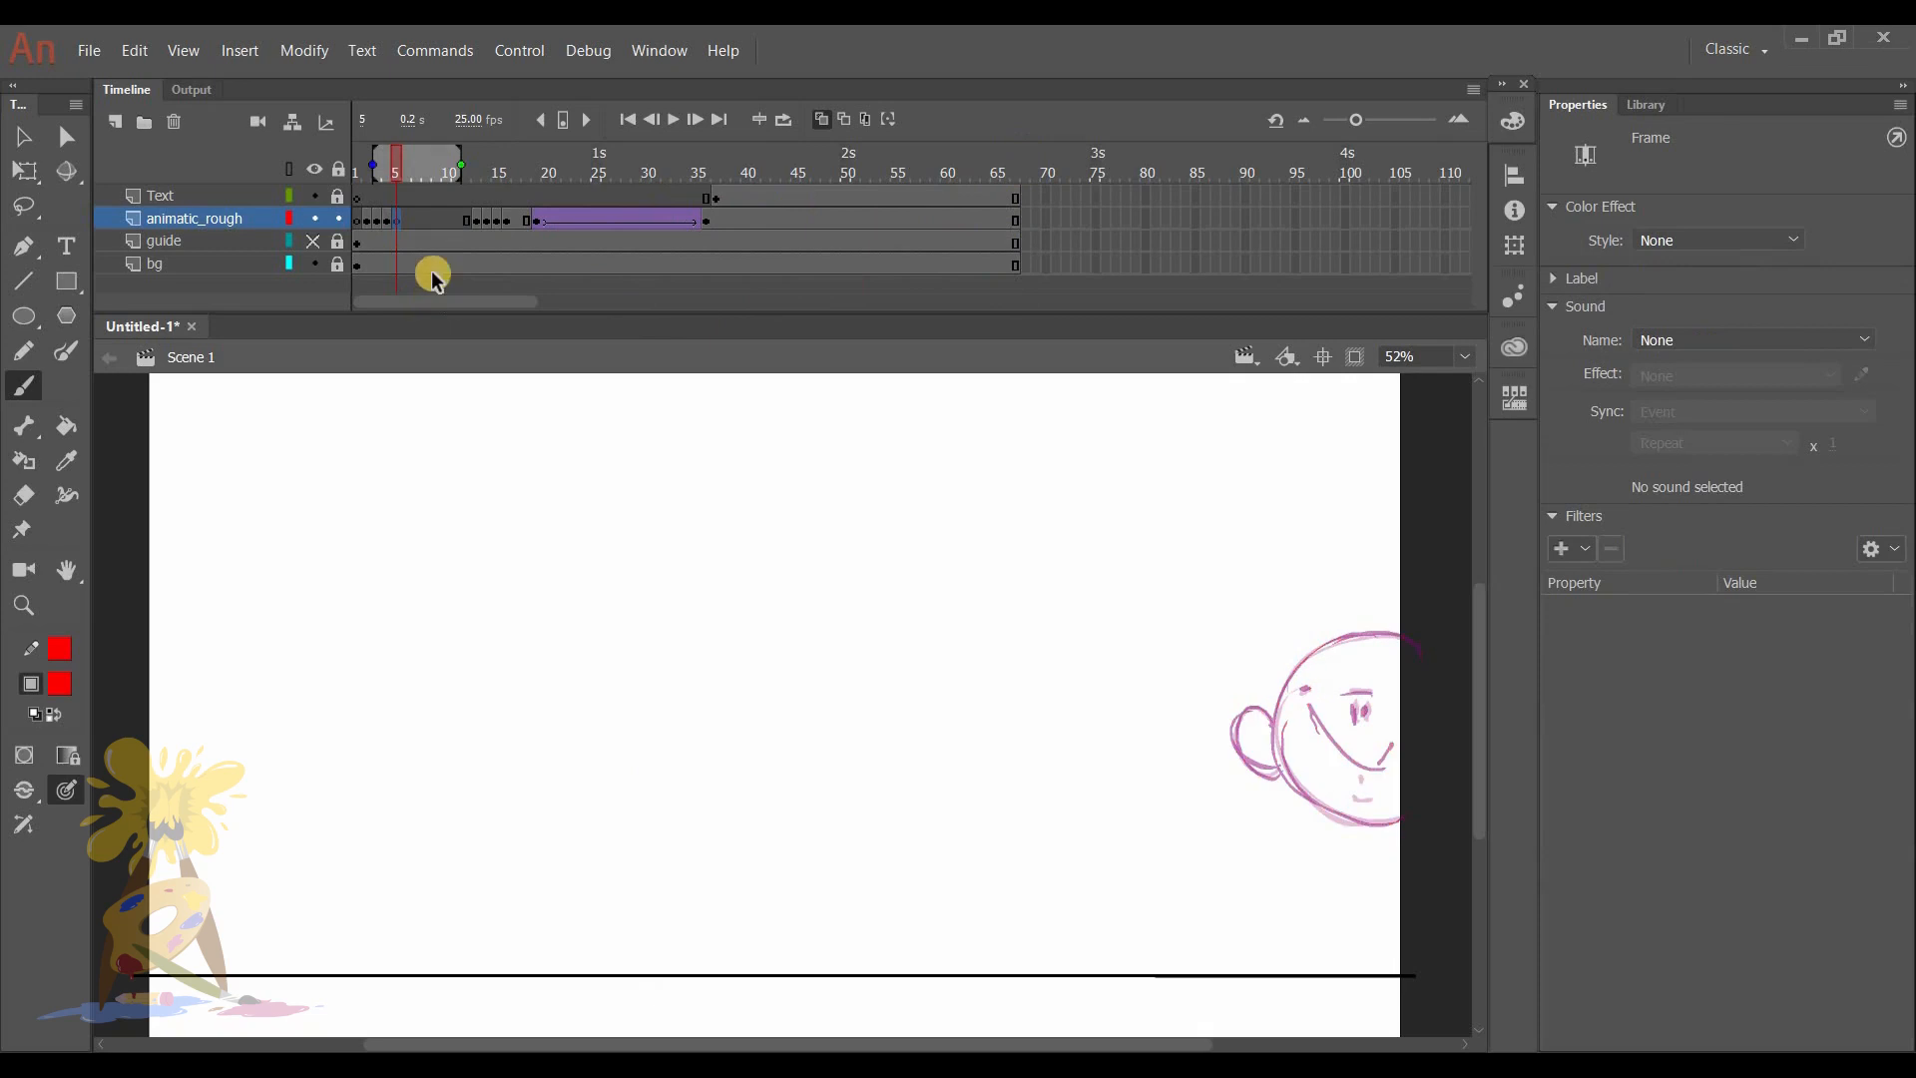
pyautogui.moveTo(463, 162); pyautogui.dragTo(480, 162)
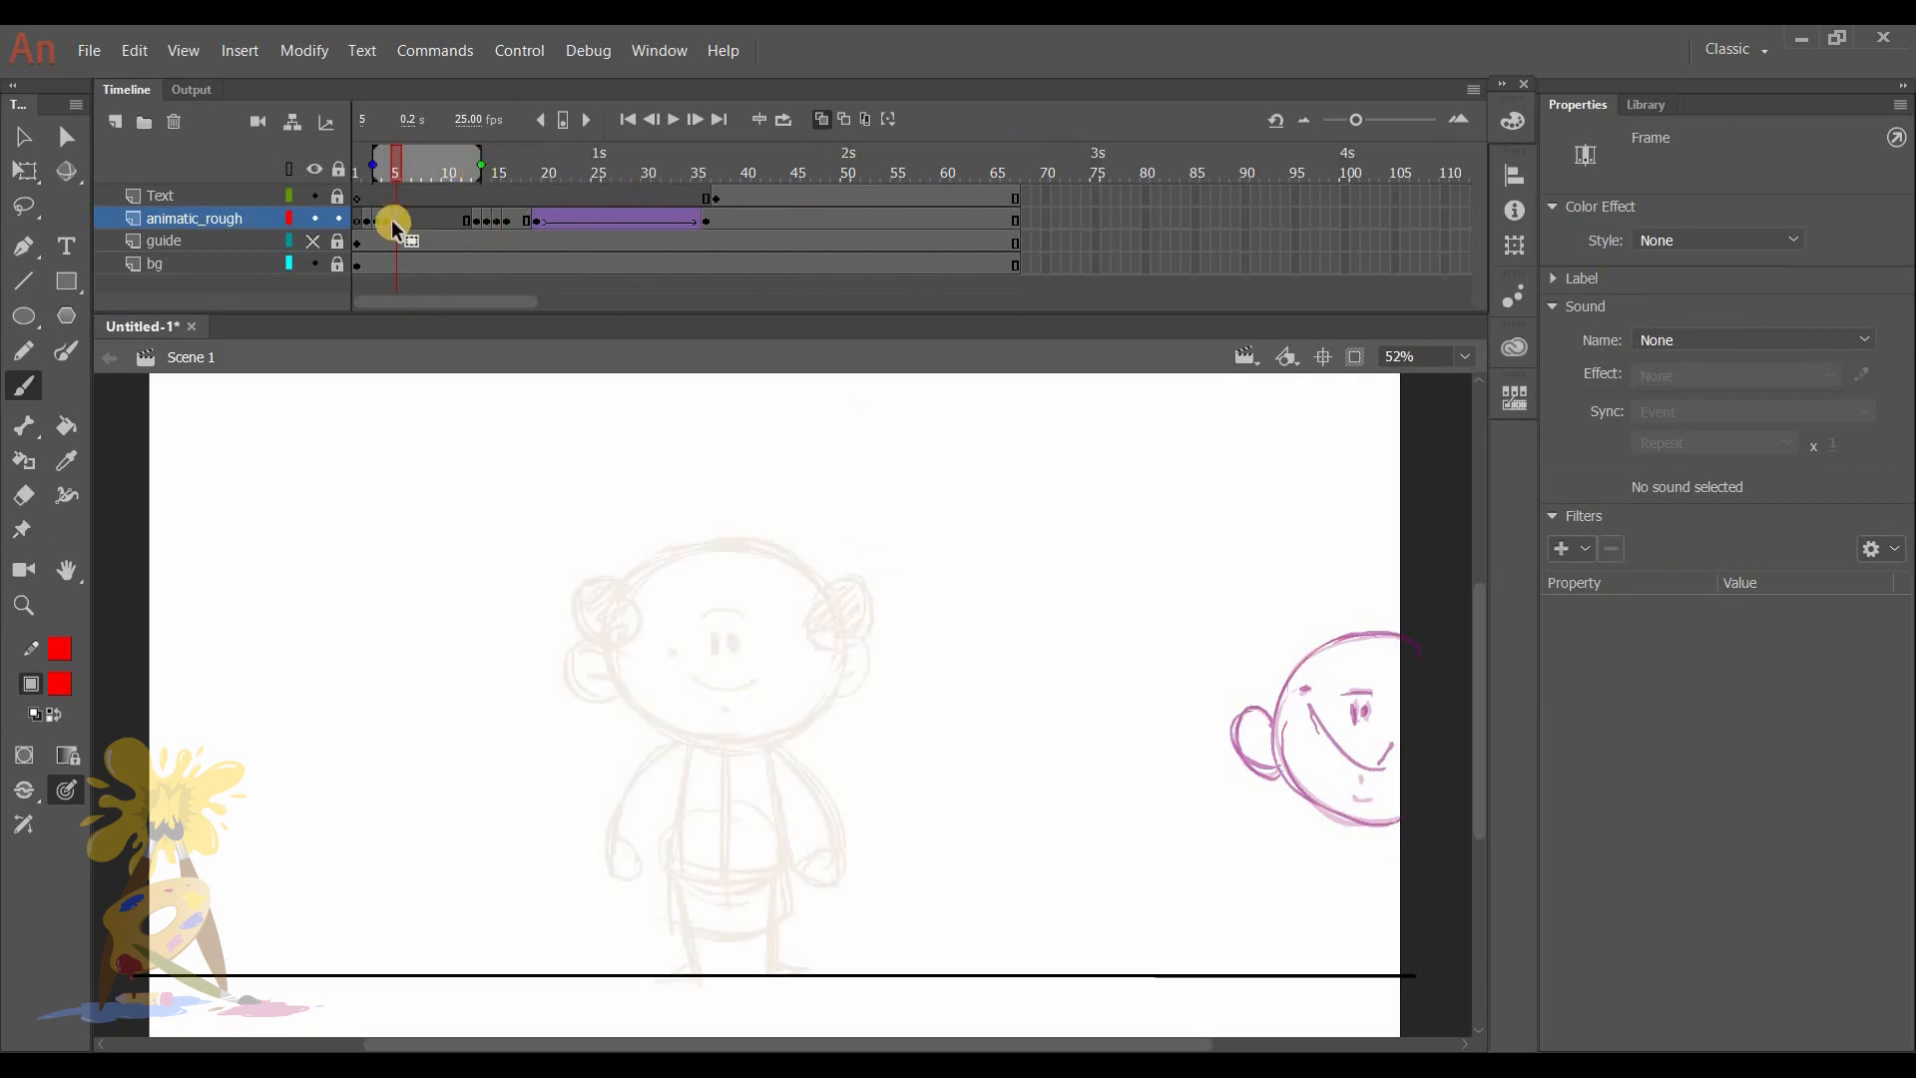
# - On frame 4, draw the gripping hand beneath the grinning head at the stage's right edge
pyautogui.click(430, 219)
pyautogui.press(',')
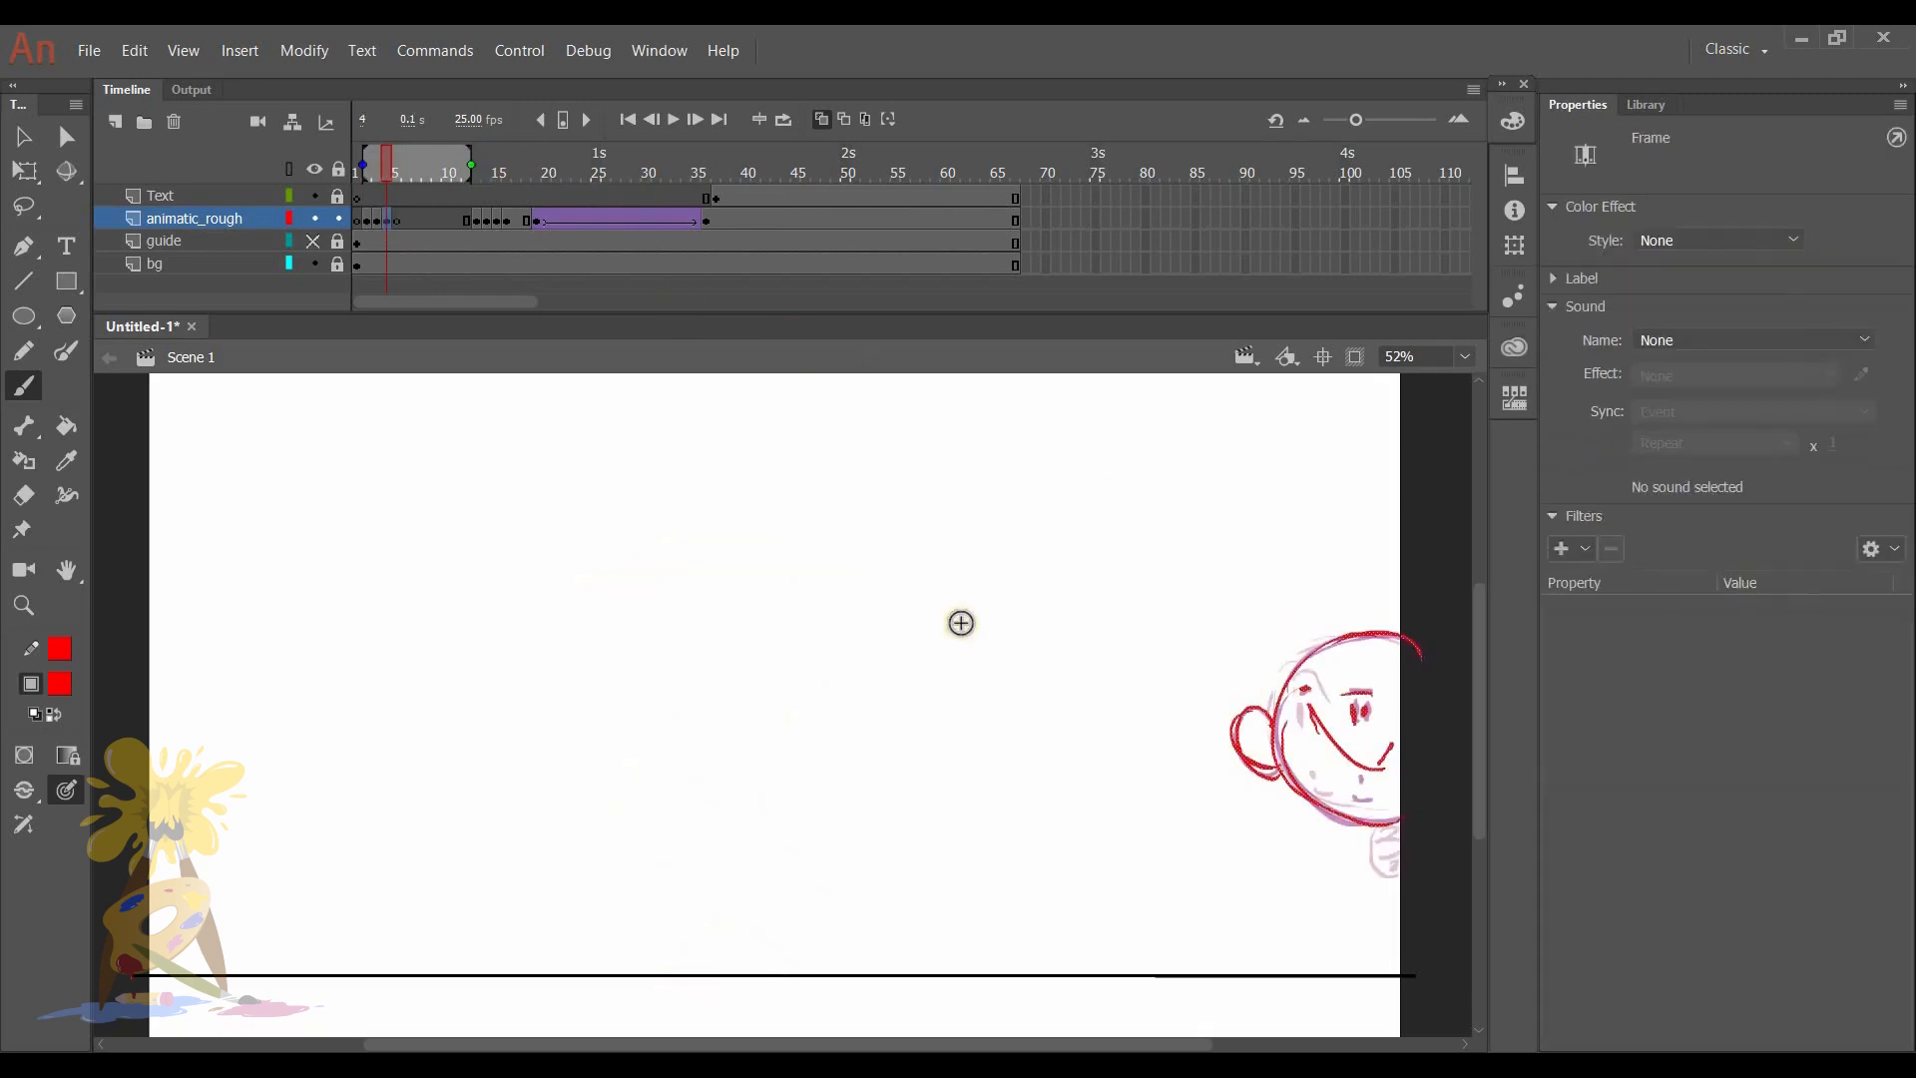
pyautogui.press('b')
pyautogui.moveTo(1386, 842); pyautogui.dragTo(1369, 873)
# - On frame 5, draw a long stretched leg from the stage's right edge to the standing pose's foot and erase the excess line
pyautogui.click(397, 227)
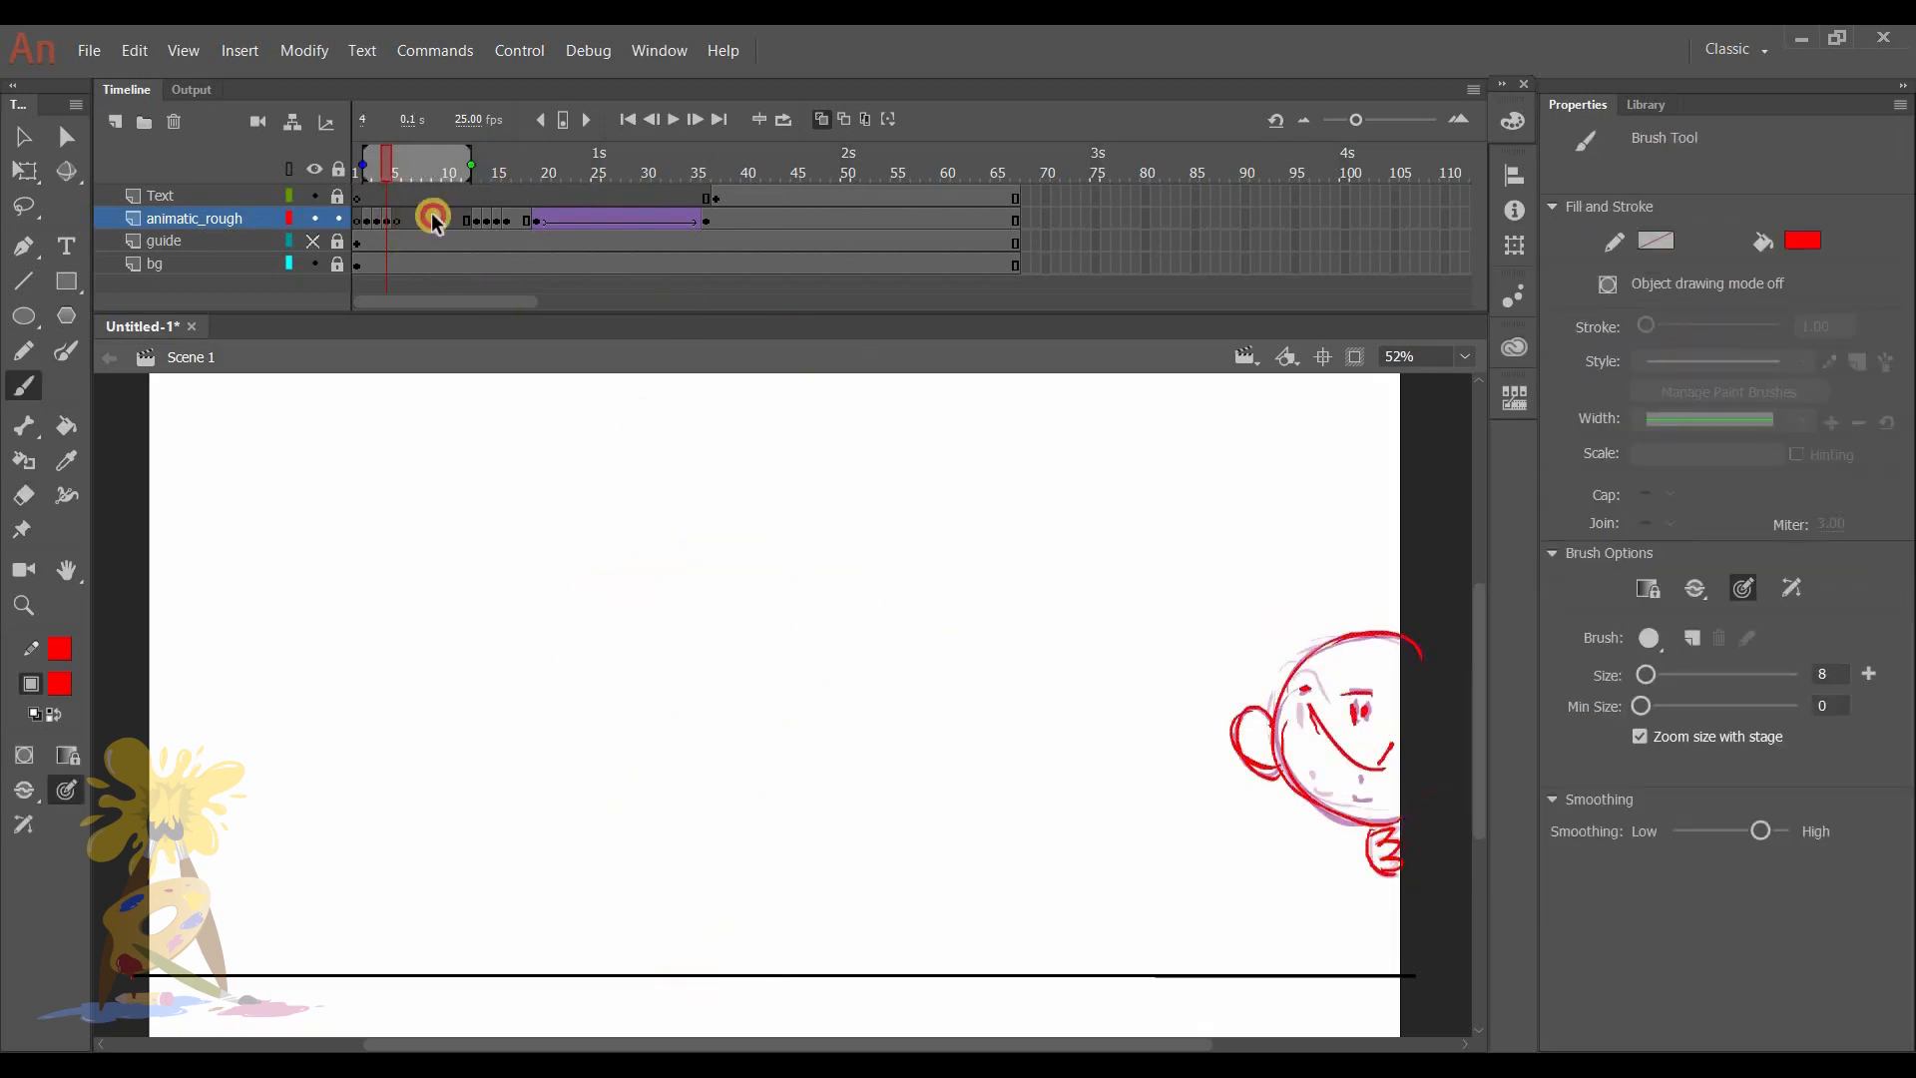
pyautogui.moveTo(433, 217); pyautogui.dragTo(453, 219)
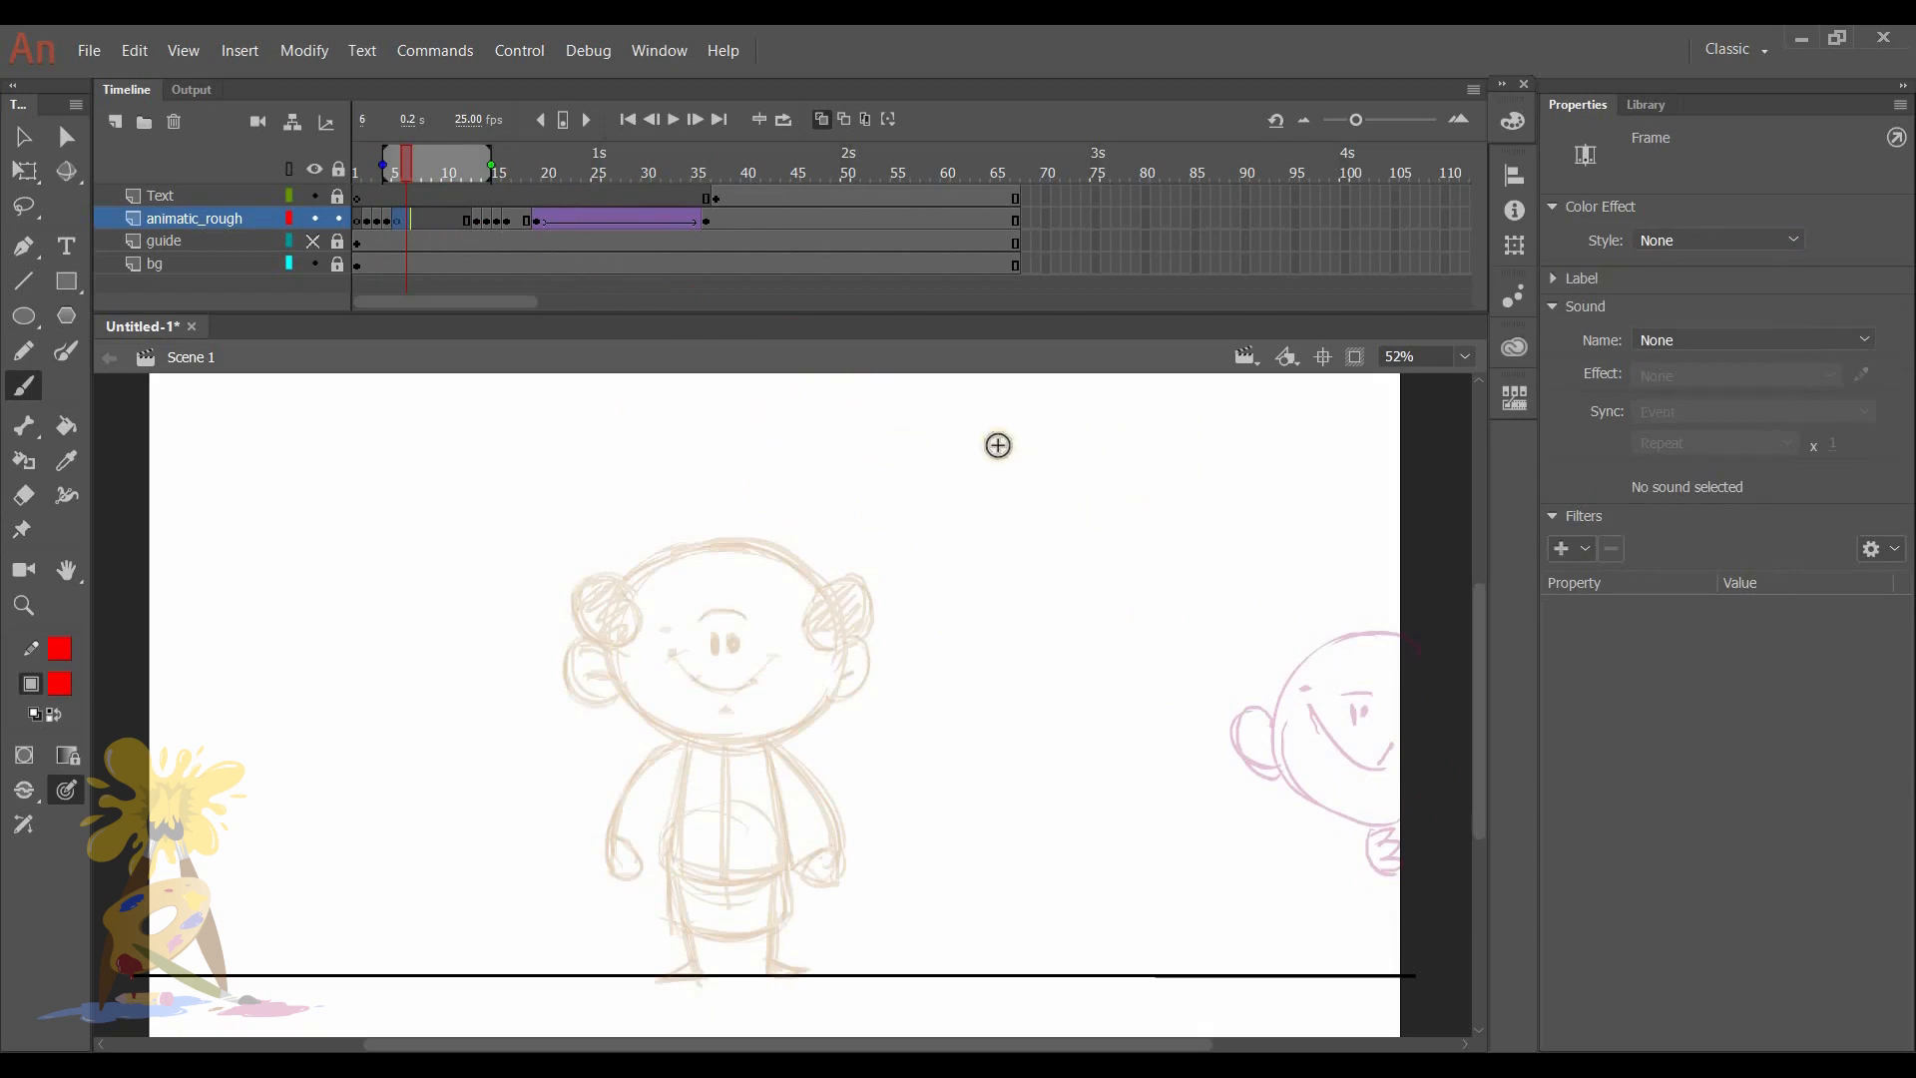
pyautogui.press(',')
pyautogui.press('b')
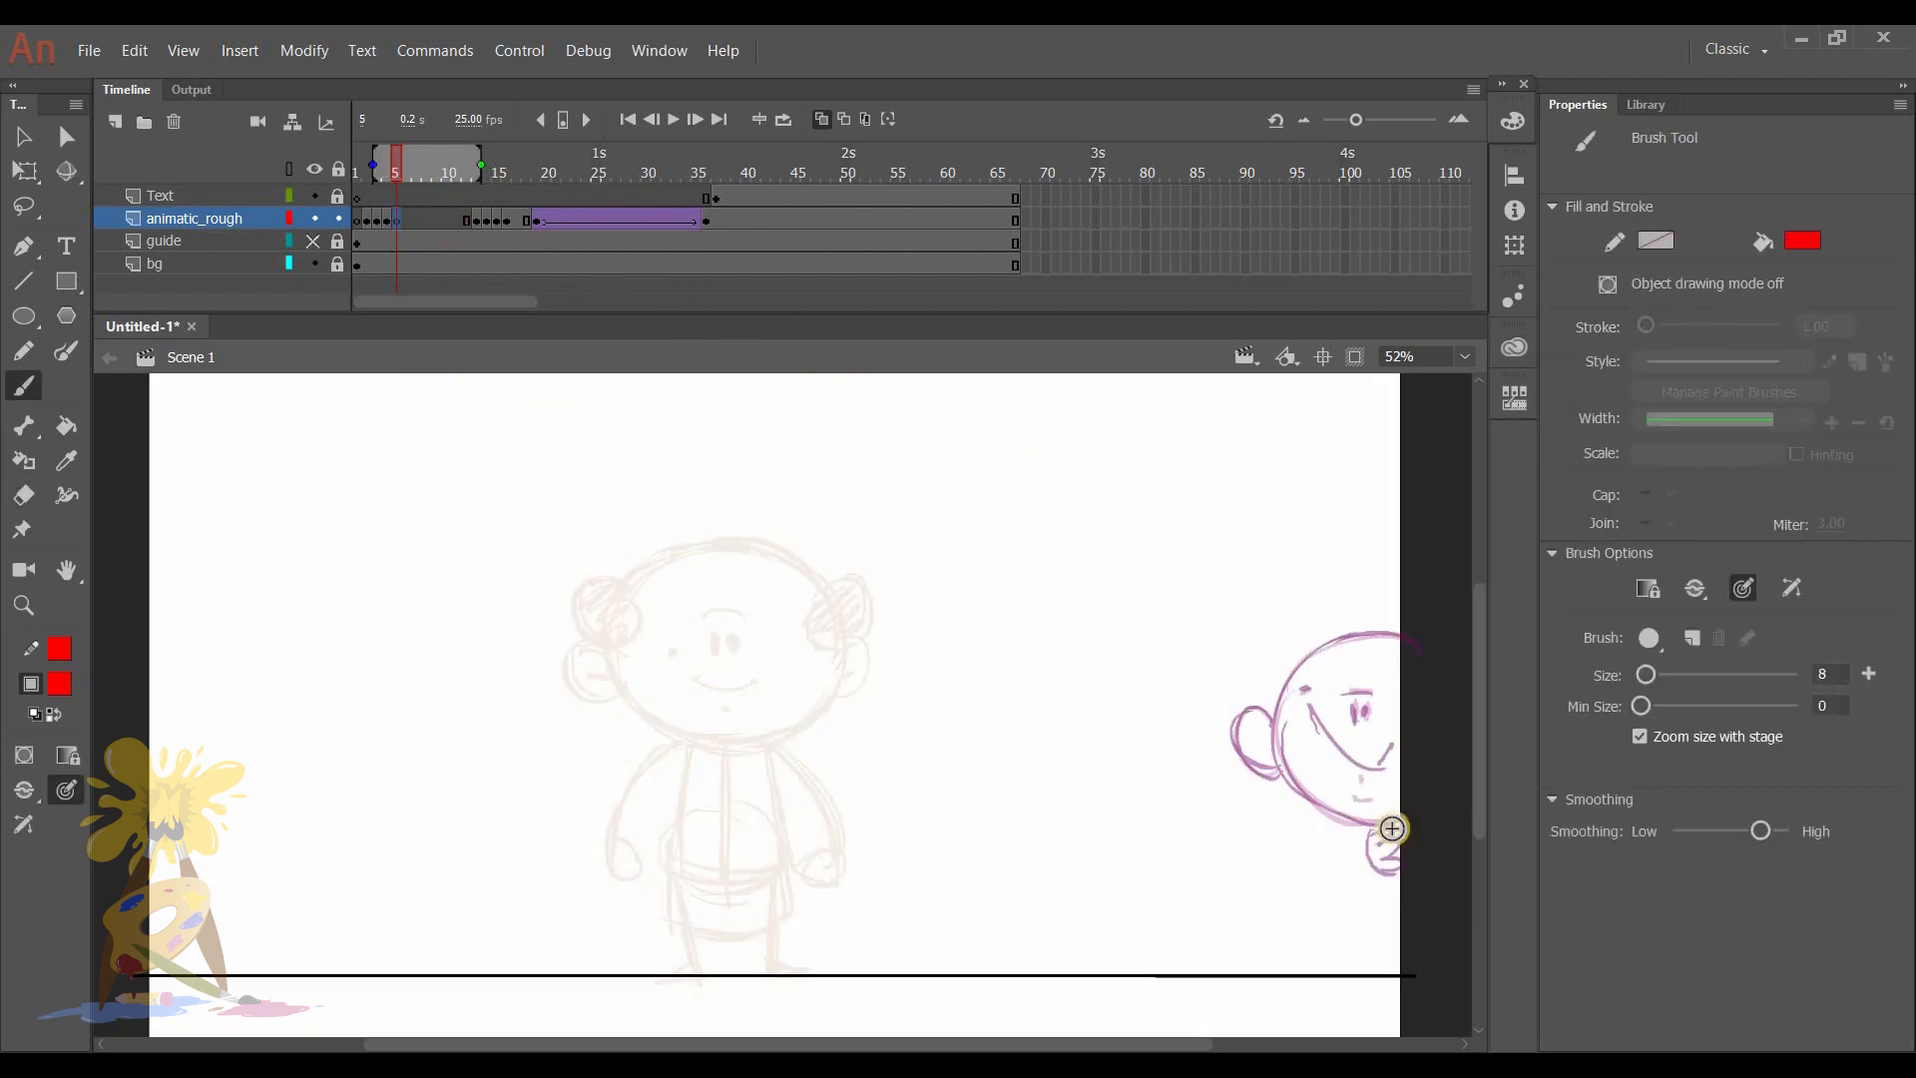
pyautogui.moveTo(705, 974); pyautogui.dragTo(1447, 906)
pyautogui.moveTo(680, 941); pyautogui.dragTo(1467, 918)
pyautogui.press('e')
pyautogui.moveTo(1311, 927); pyautogui.dragTo(1455, 916)
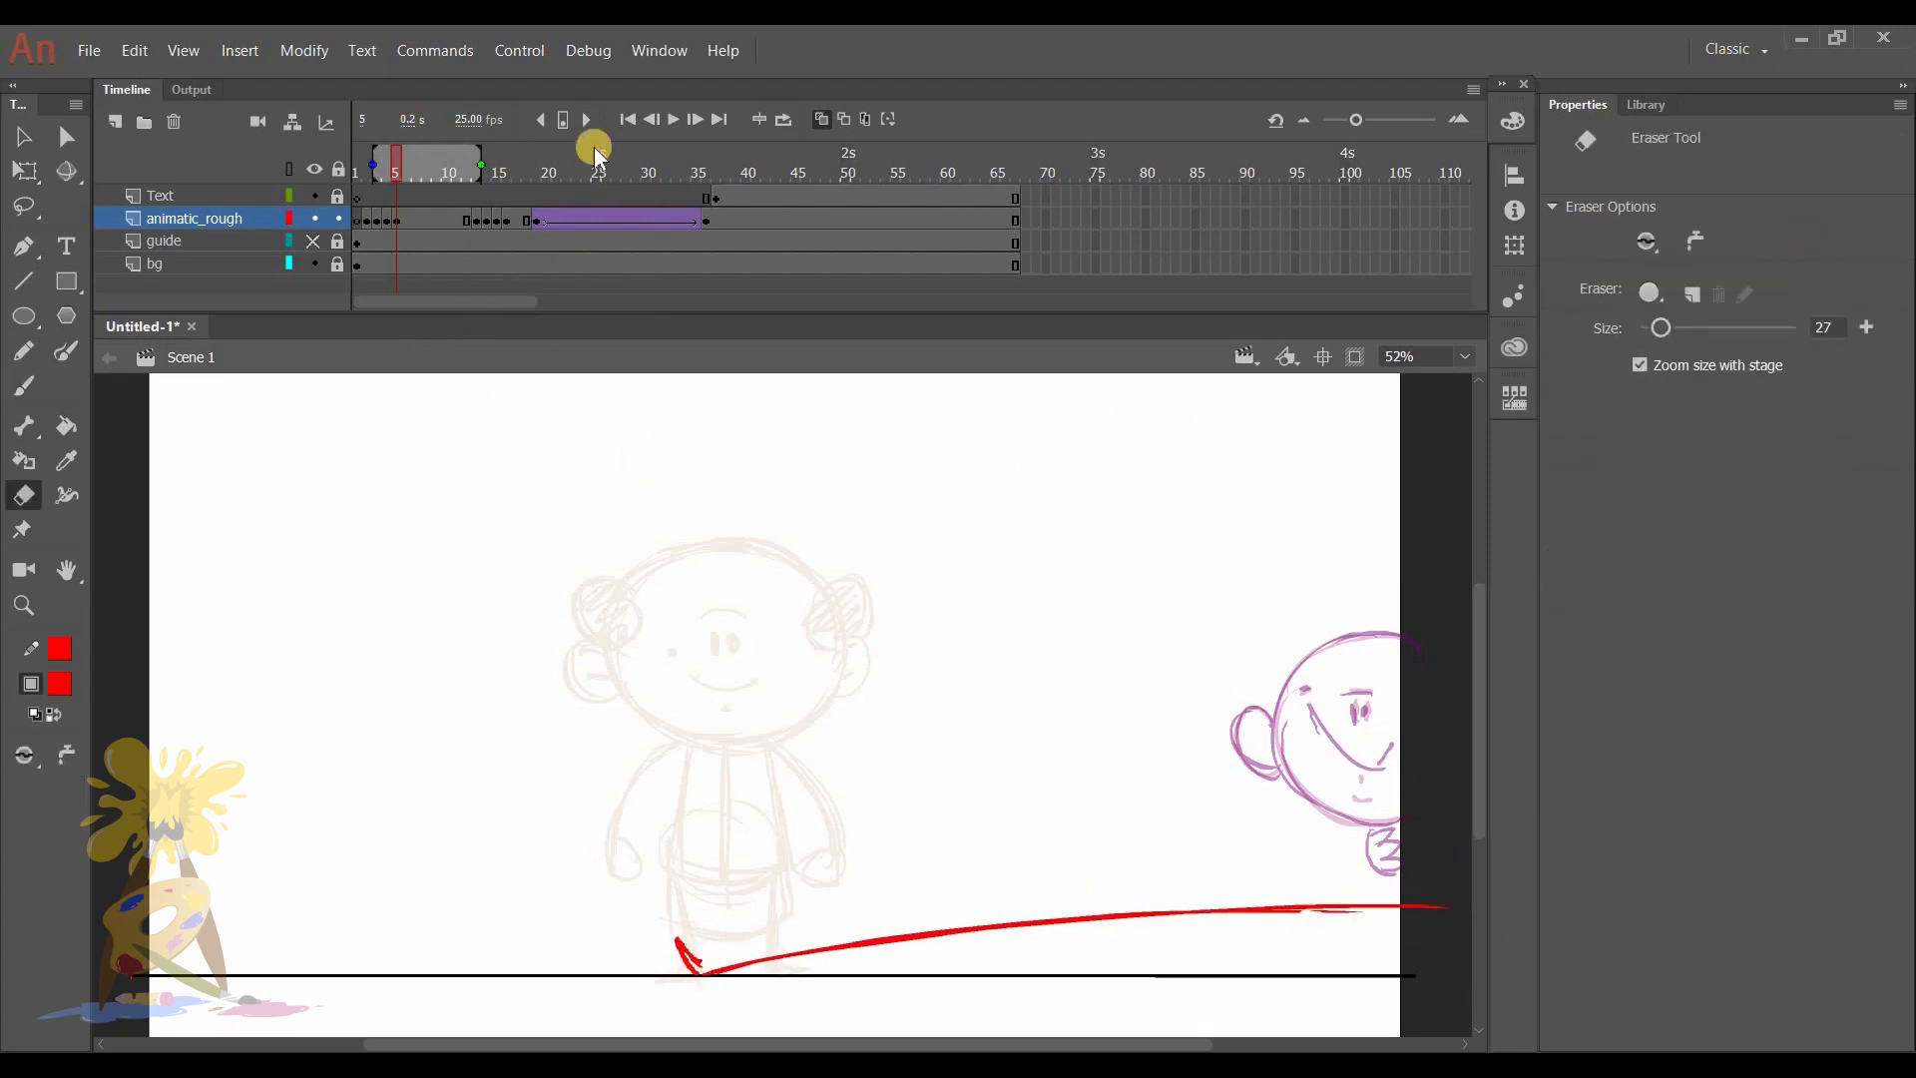
# - Turn off onion skinning and copy the head and hand drawing from frame 4 into the same place on frame 5
pyautogui.click(821, 119)
pyautogui.moveTo(397, 171); pyautogui.dragTo(384, 170)
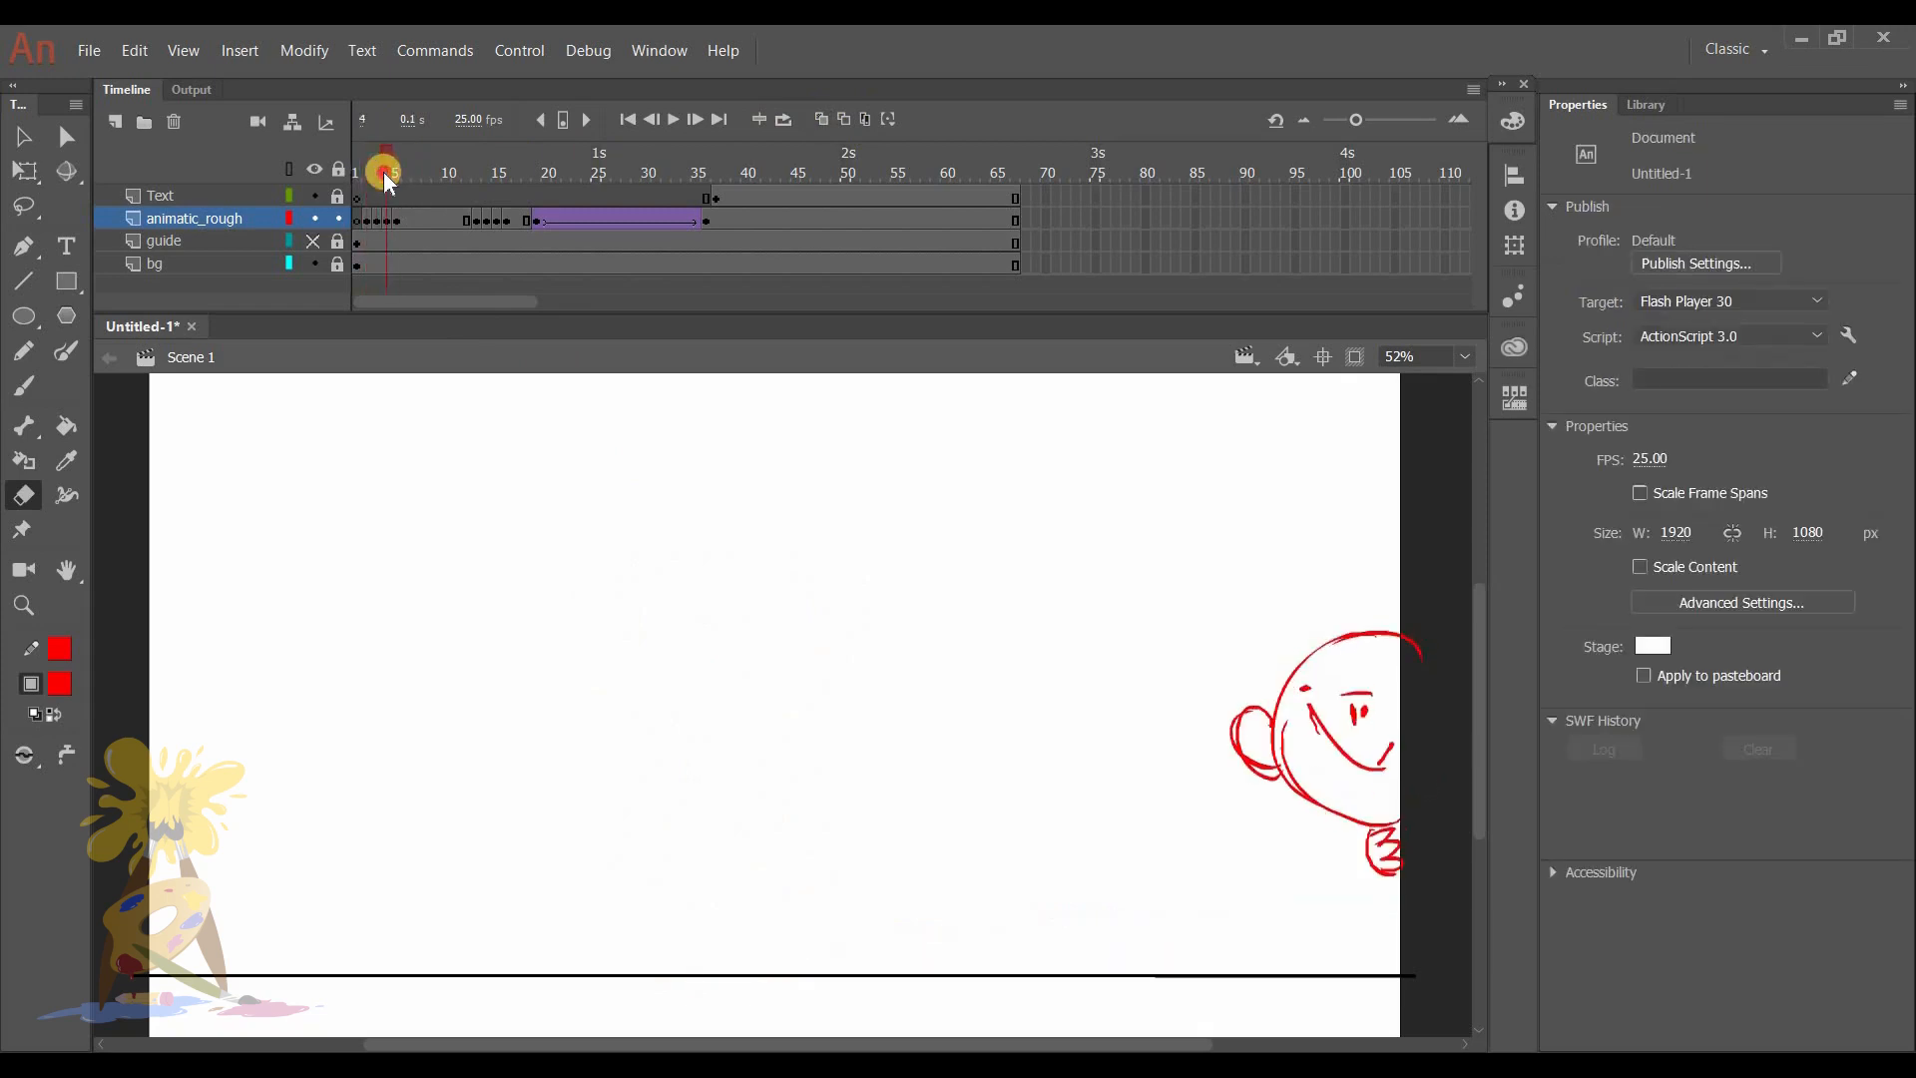
pyautogui.press('v')
pyautogui.moveTo(1177, 524); pyautogui.dragTo(1501, 980)
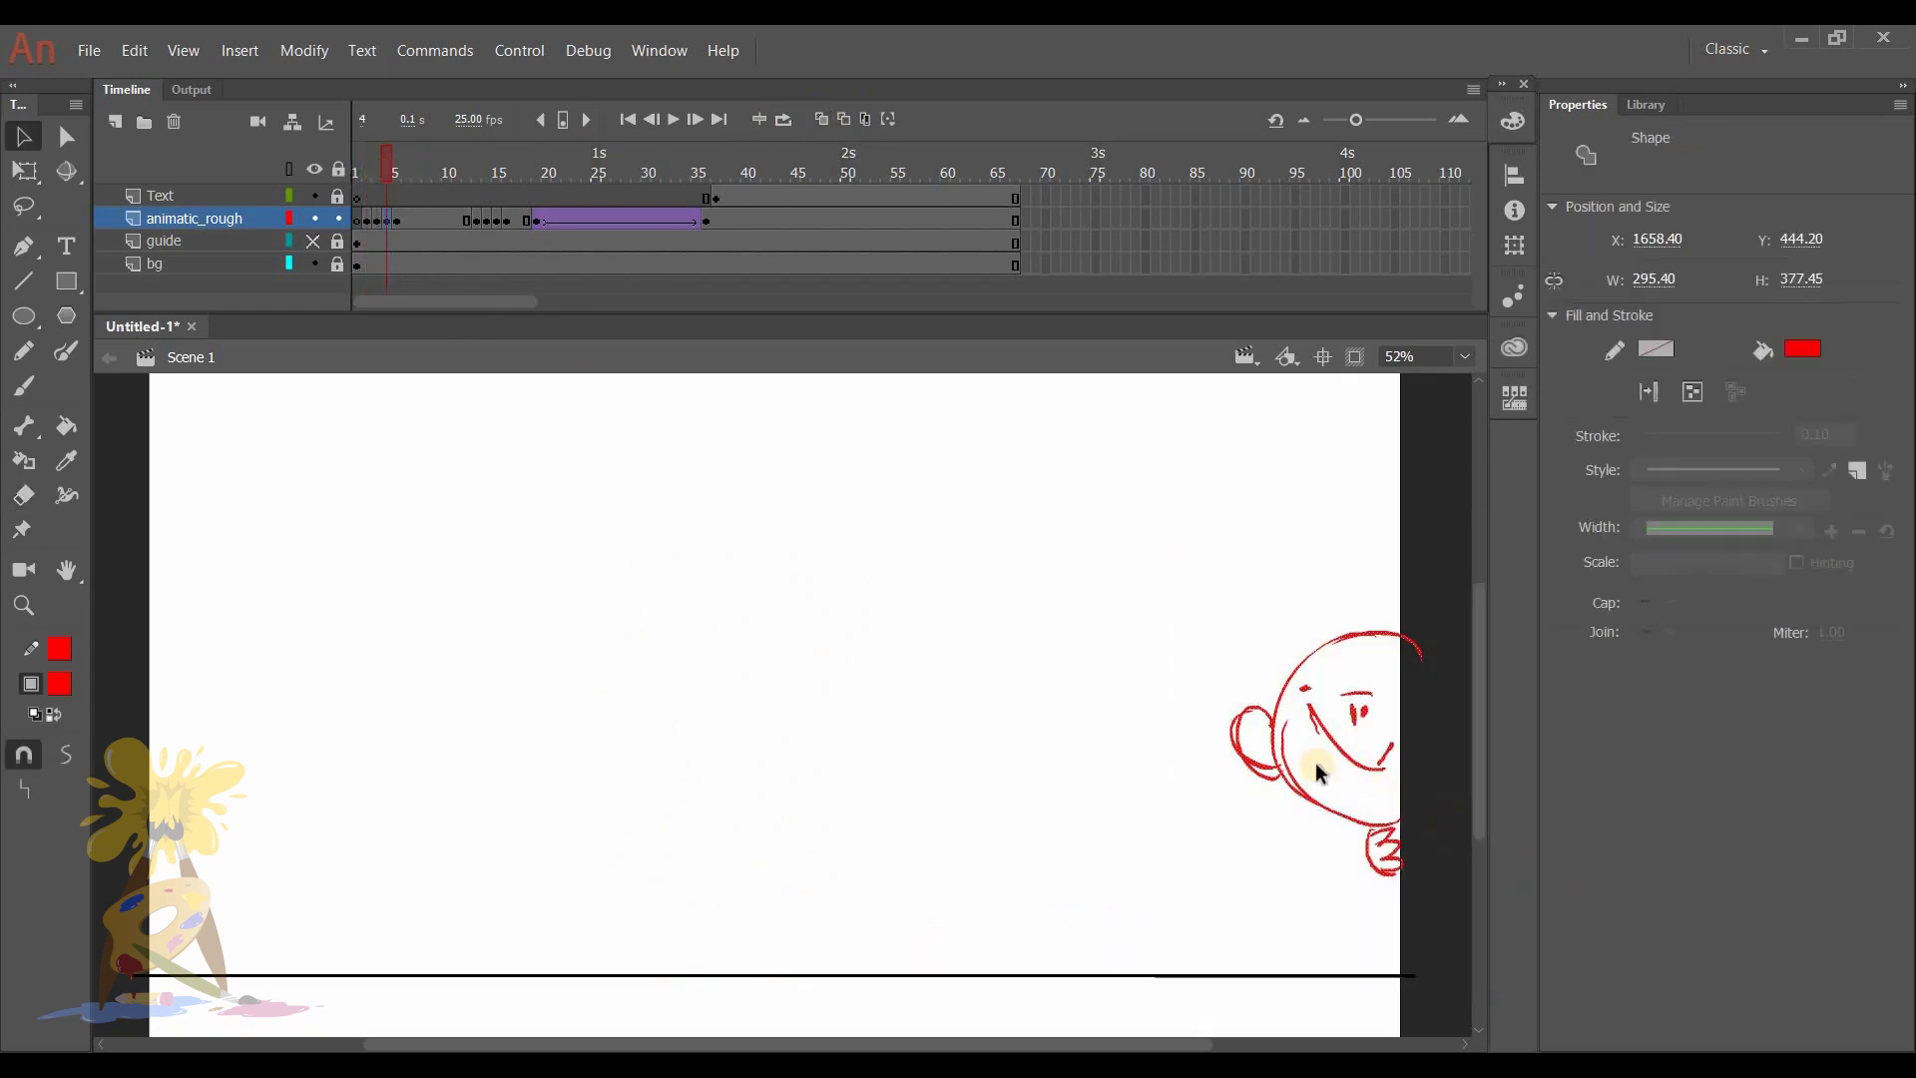
pyautogui.click(399, 221)
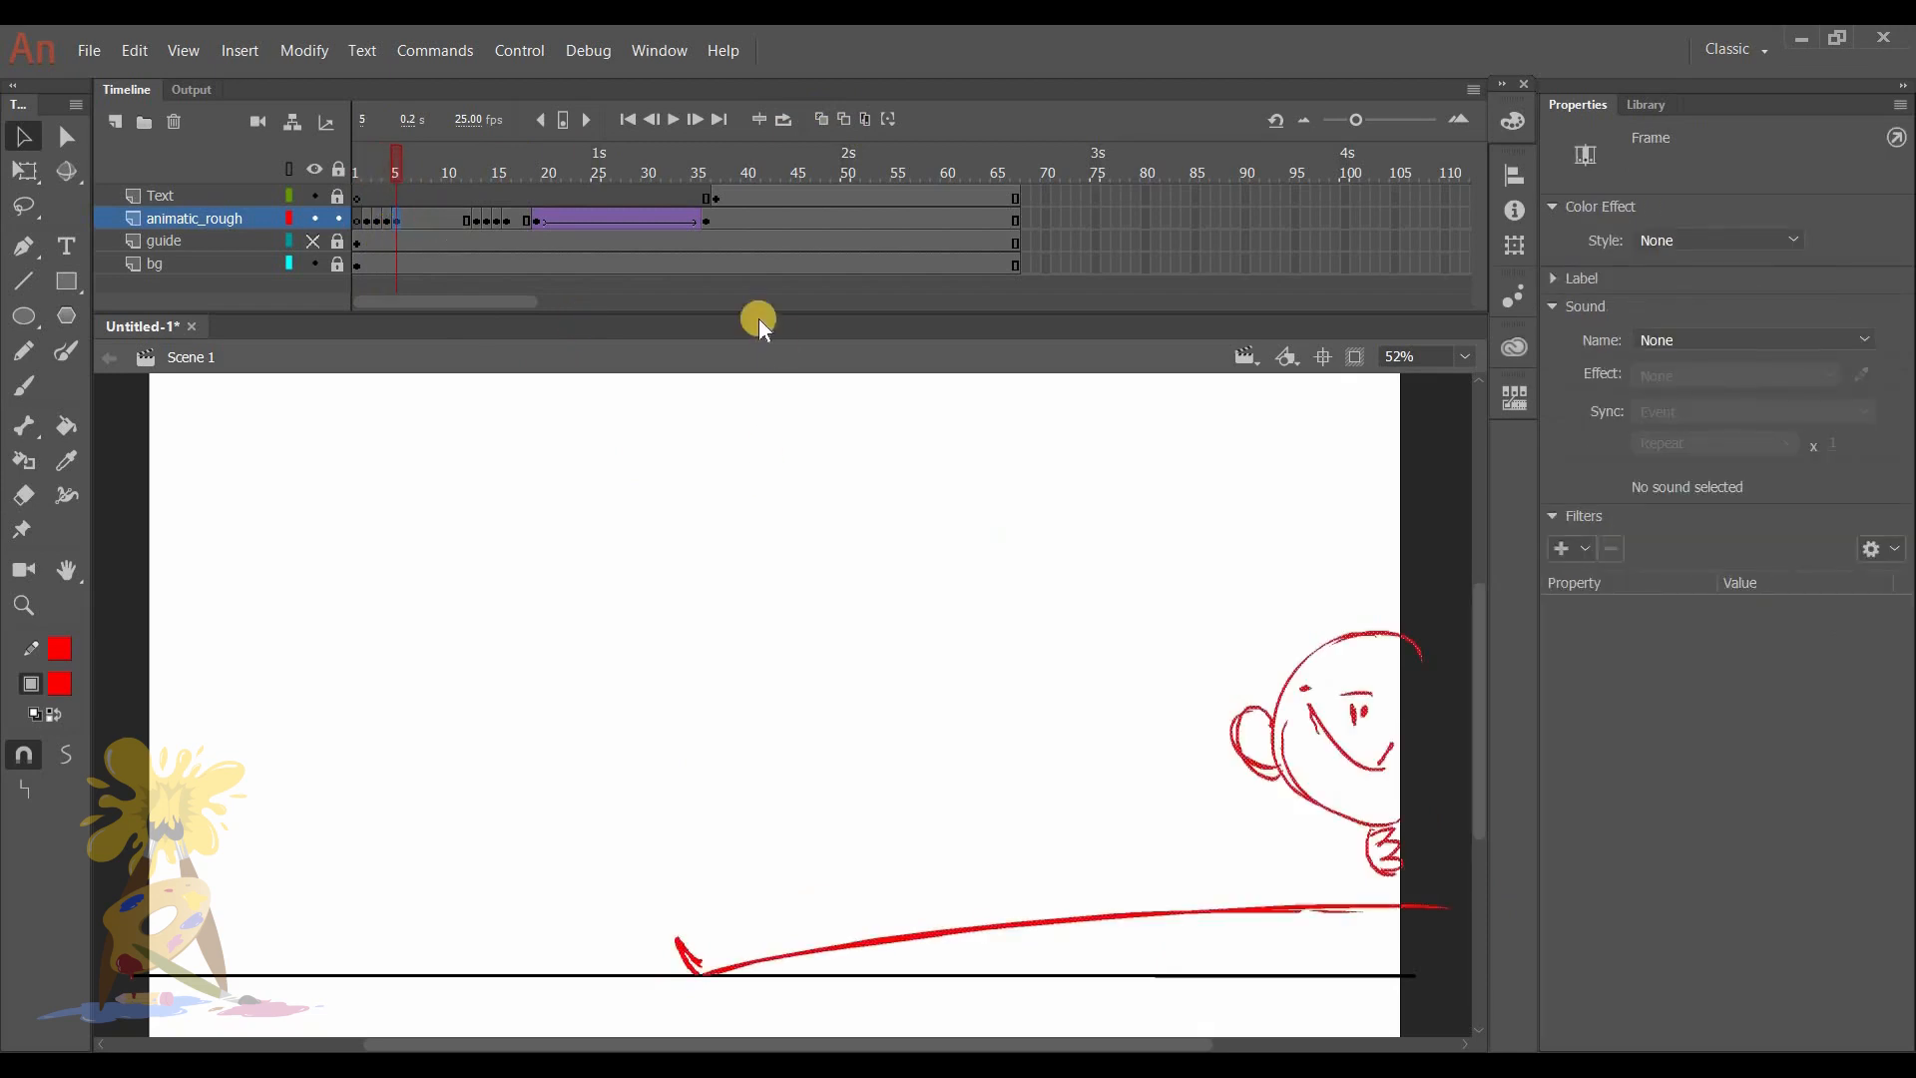
# - Insert a blank keyframe at frame 6 of animatic_rough, turn onion skinning on and activate the Brush
pyautogui.click(404, 170)
pyautogui.click(406, 219)
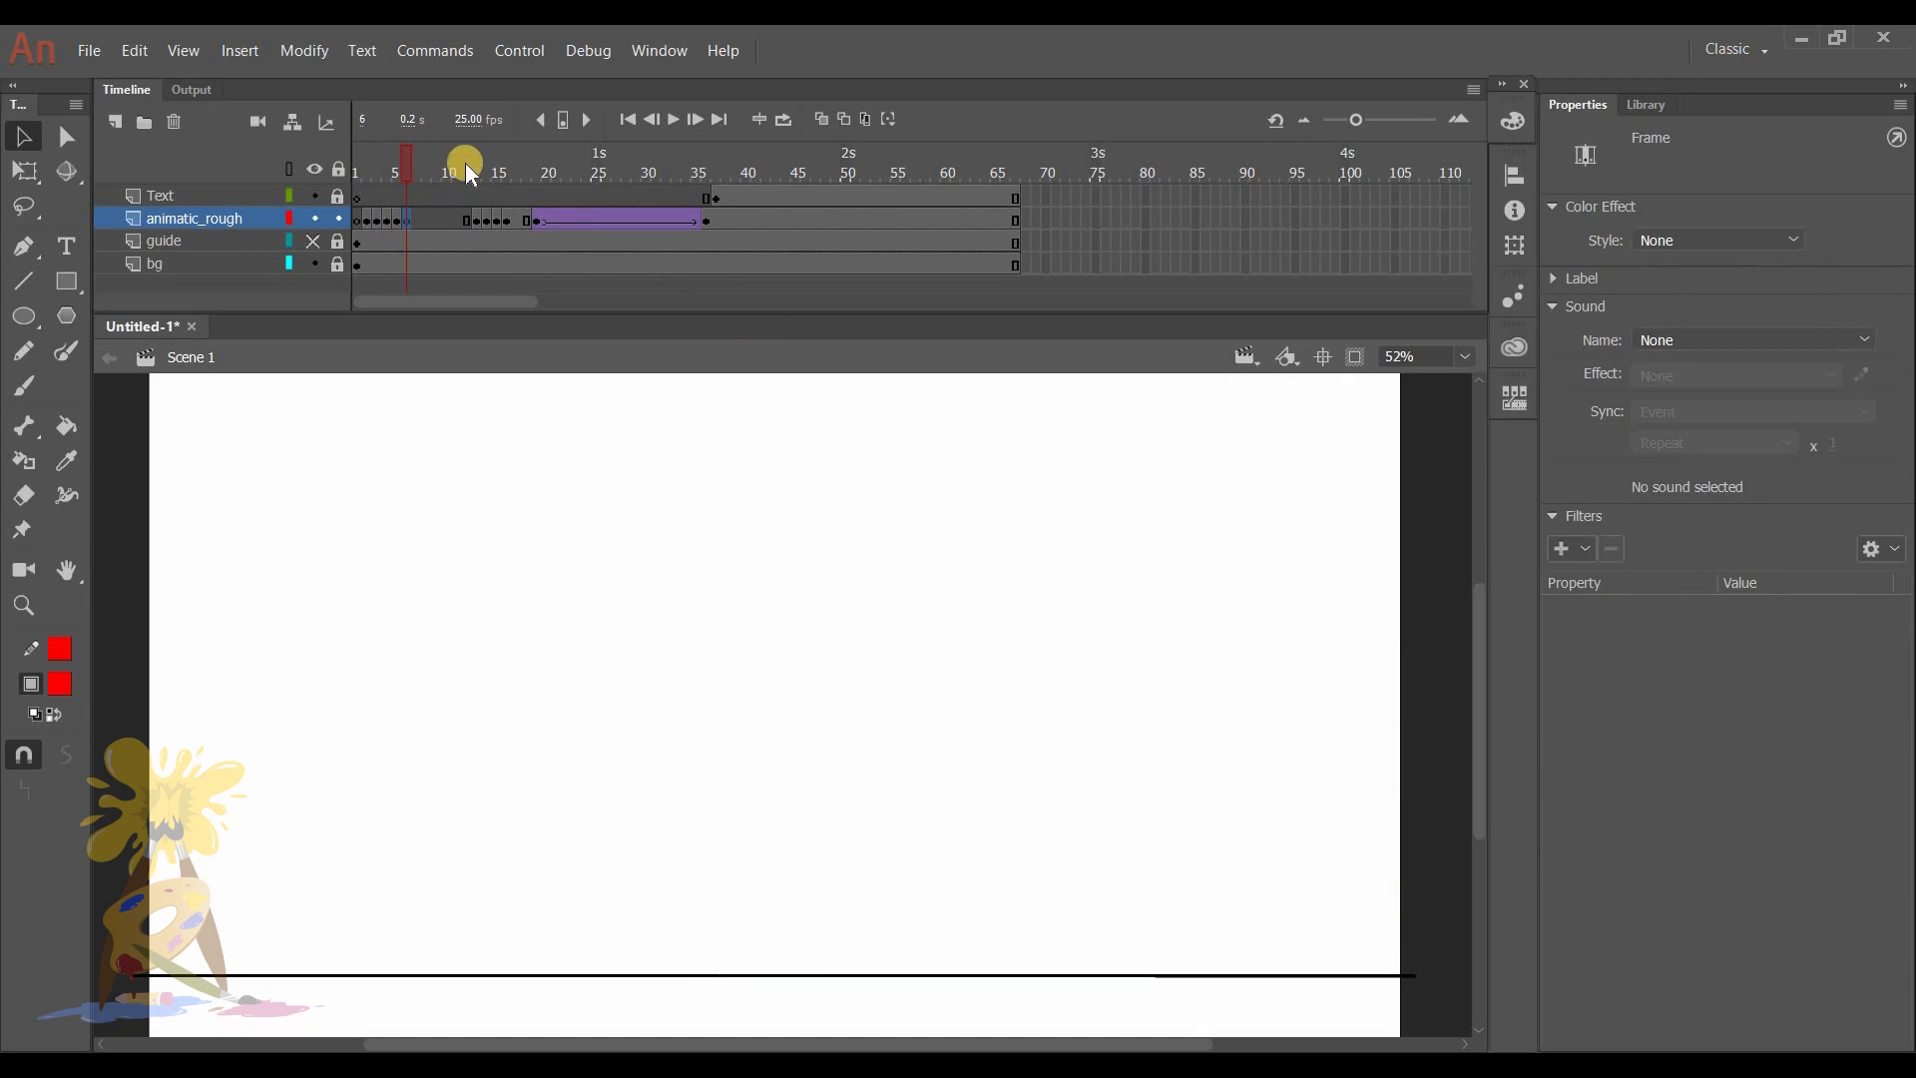
pyautogui.click(819, 120)
pyautogui.press('b')
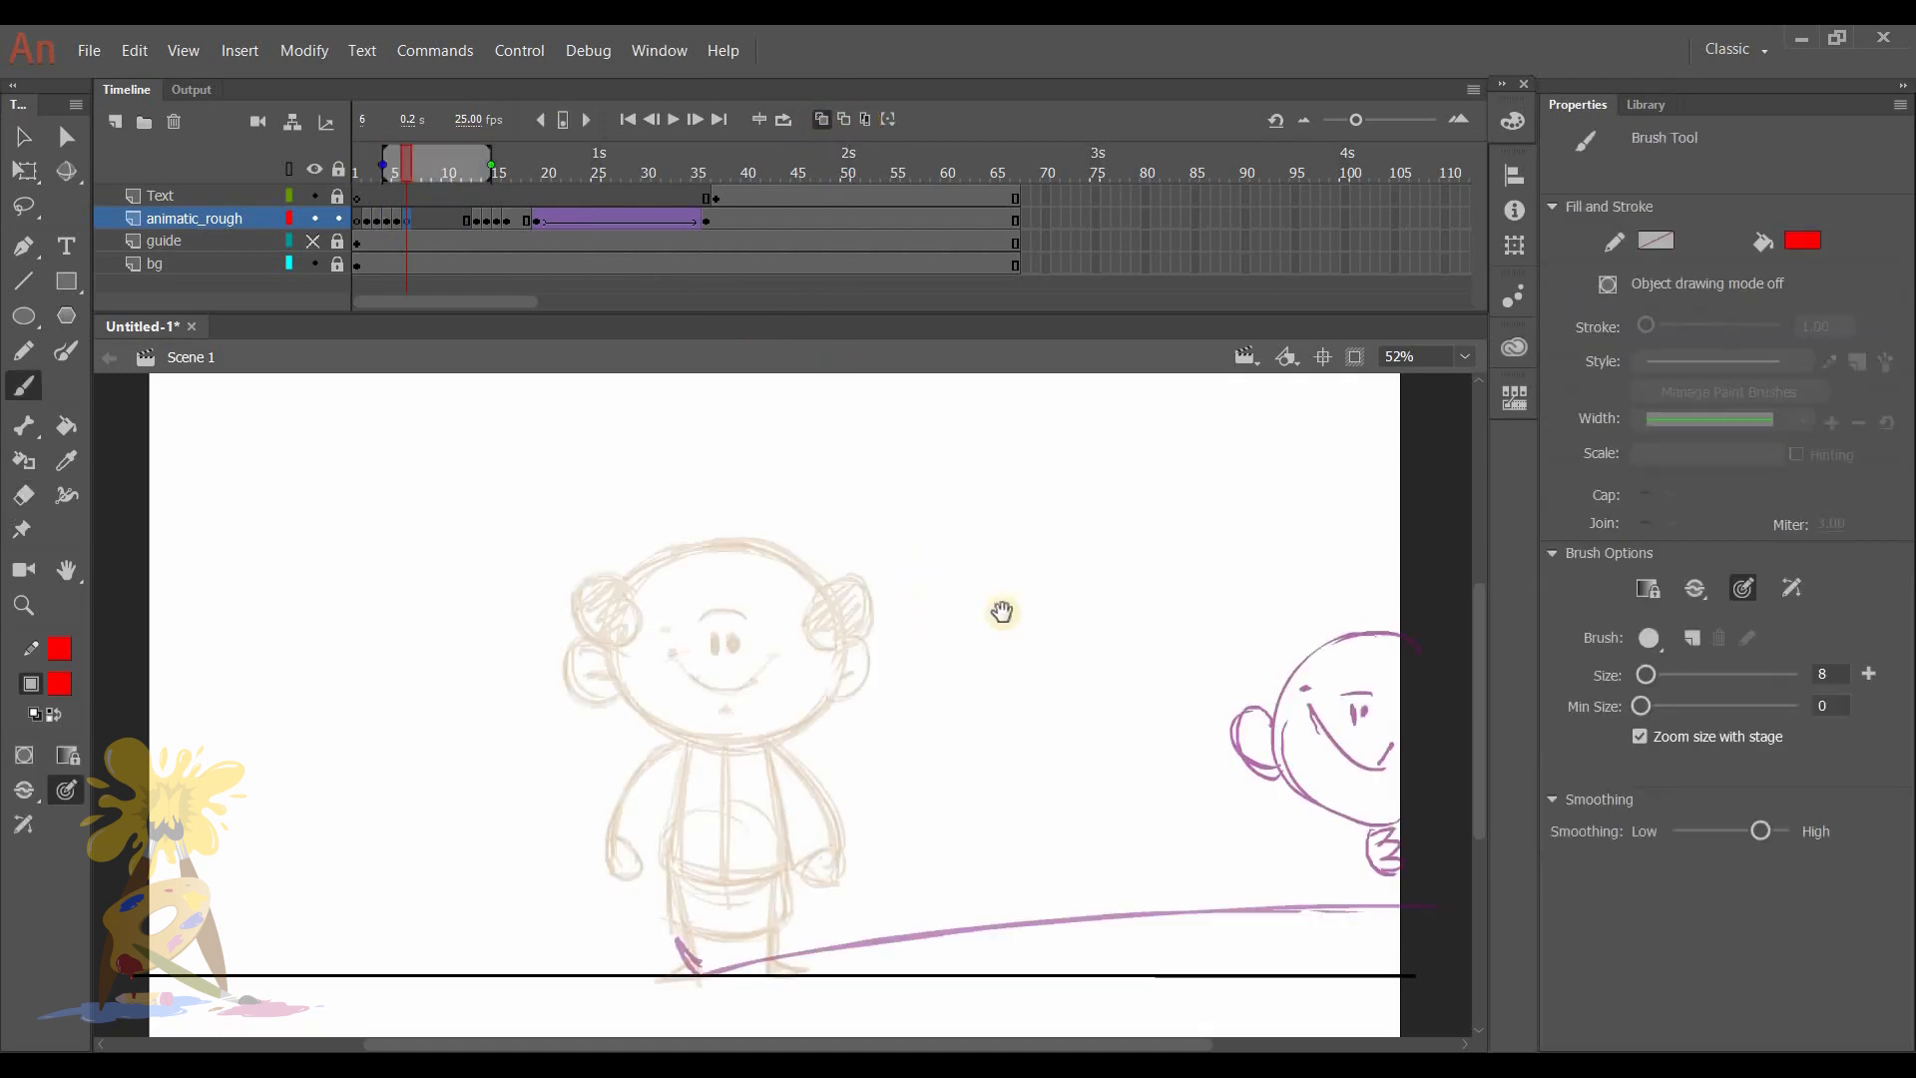
pyautogui.press('e')
pyautogui.press('b')
pyautogui.moveTo(785, 549)
pyautogui.mouseDown()
pyautogui.moveTo(758, 761)
pyautogui.moveTo(778, 764)
pyautogui.mouseUp()
pyautogui.hotkey('ctrl', 'z')
pyautogui.moveTo(787, 550); pyautogui.dragTo(804, 758)
pyautogui.moveTo(721, 559)
pyautogui.mouseDown()
pyautogui.moveTo(851, 559)
pyautogui.moveTo(1427, 676)
pyautogui.mouseUp()
pyautogui.hotkey('ctrl', 'z')
pyautogui.moveTo(769, 539); pyautogui.dragTo(1321, 791)
pyautogui.hotkey('ctrl', 'z')
pyautogui.moveTo(698, 567); pyautogui.dragTo(1535, 740)
pyautogui.hotkey('ctrl', 'z')
pyautogui.hotkey('ctrl', 'z')
# - Sketch the smear on frame 6: a head stretched to the right edge, seven repeated arms, and the stretched leg and body
pyautogui.moveTo(790, 539)
pyautogui.mouseDown()
pyautogui.moveTo(1477, 824)
pyautogui.moveTo(1479, 689)
pyautogui.mouseUp()
pyautogui.moveTo(751, 764); pyautogui.dragTo(656, 870)
pyautogui.moveTo(818, 777); pyautogui.dragTo(767, 873)
pyautogui.moveTo(933, 798); pyautogui.dragTo(866, 883)
pyautogui.moveTo(1046, 806); pyautogui.dragTo(970, 888)
pyautogui.moveTo(1157, 816); pyautogui.dragTo(1089, 903)
pyautogui.moveTo(1263, 821); pyautogui.dragTo(1215, 903)
pyautogui.moveTo(1327, 824); pyautogui.dragTo(1325, 870)
pyautogui.moveTo(684, 963); pyautogui.dragTo(706, 967)
pyautogui.moveTo(704, 979); pyautogui.dragTo(1437, 892)
pyautogui.moveTo(773, 759); pyautogui.dragTo(1467, 904)
# - Add streaked face lines, repeated curved marks and a trailing hair line inside the smeared head on frame 6
pyautogui.moveTo(724, 651)
pyautogui.mouseDown()
pyautogui.moveTo(1379, 718)
pyautogui.moveTo(1343, 705)
pyautogui.mouseUp()
pyautogui.moveTo(730, 624); pyautogui.dragTo(1372, 688)
pyautogui.moveTo(1331, 781); pyautogui.dragTo(716, 683)
pyautogui.moveTo(656, 647)
pyautogui.mouseDown()
pyautogui.moveTo(665, 699)
pyautogui.moveTo(709, 710)
pyautogui.mouseUp()
pyautogui.moveTo(781, 661); pyautogui.dragTo(788, 724)
pyautogui.moveTo(903, 672); pyautogui.dragTo(908, 744)
pyautogui.moveTo(688, 593)
pyautogui.mouseDown()
pyautogui.moveTo(642, 639)
pyautogui.moveTo(1234, 621)
pyautogui.mouseUp()
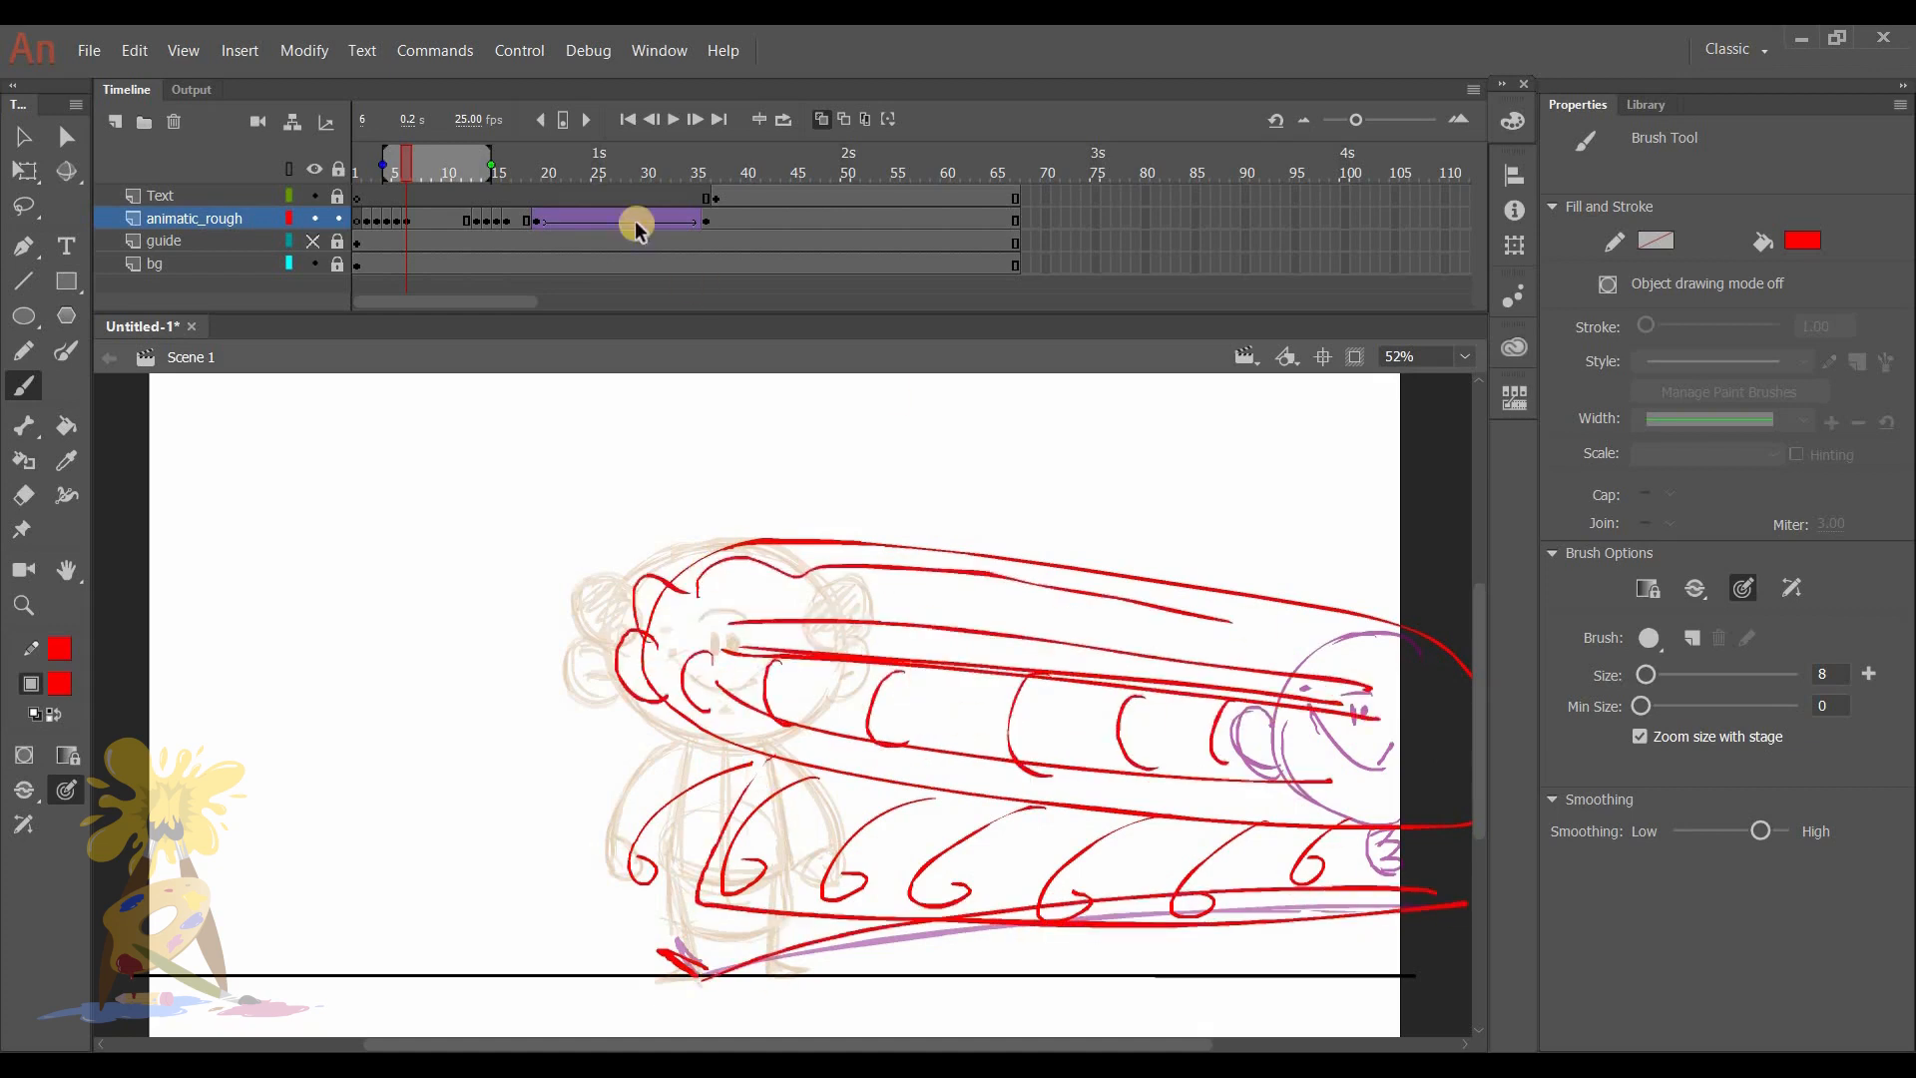
# - Turn off onion skinning and scrub the opening frames up to frame 6 to review the entrance
pyautogui.click(814, 115)
pyautogui.moveTo(371, 163)
pyautogui.mouseDown()
pyautogui.moveTo(481, 146)
pyautogui.moveTo(397, 150)
pyautogui.moveTo(447, 165)
pyautogui.moveTo(410, 171)
pyautogui.moveTo(403, 129)
pyautogui.mouseUp()
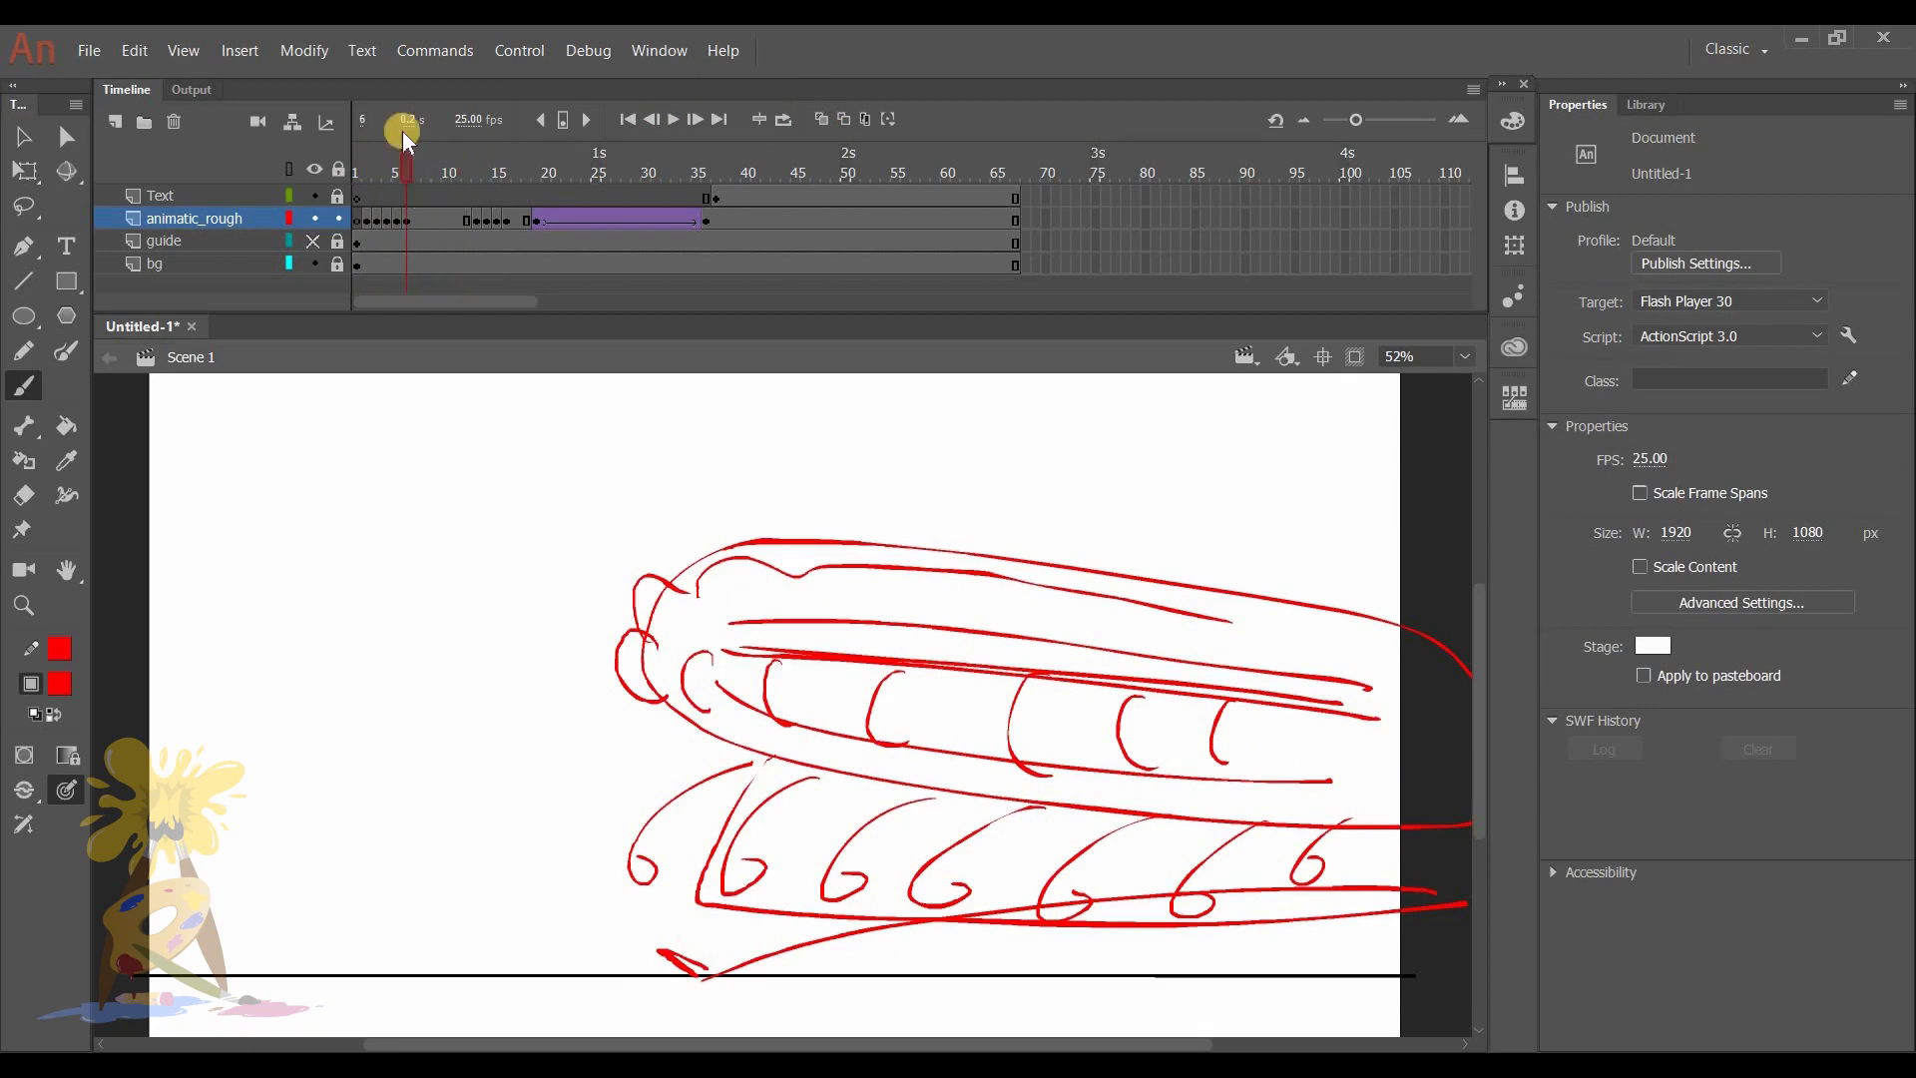
pyautogui.click(411, 220)
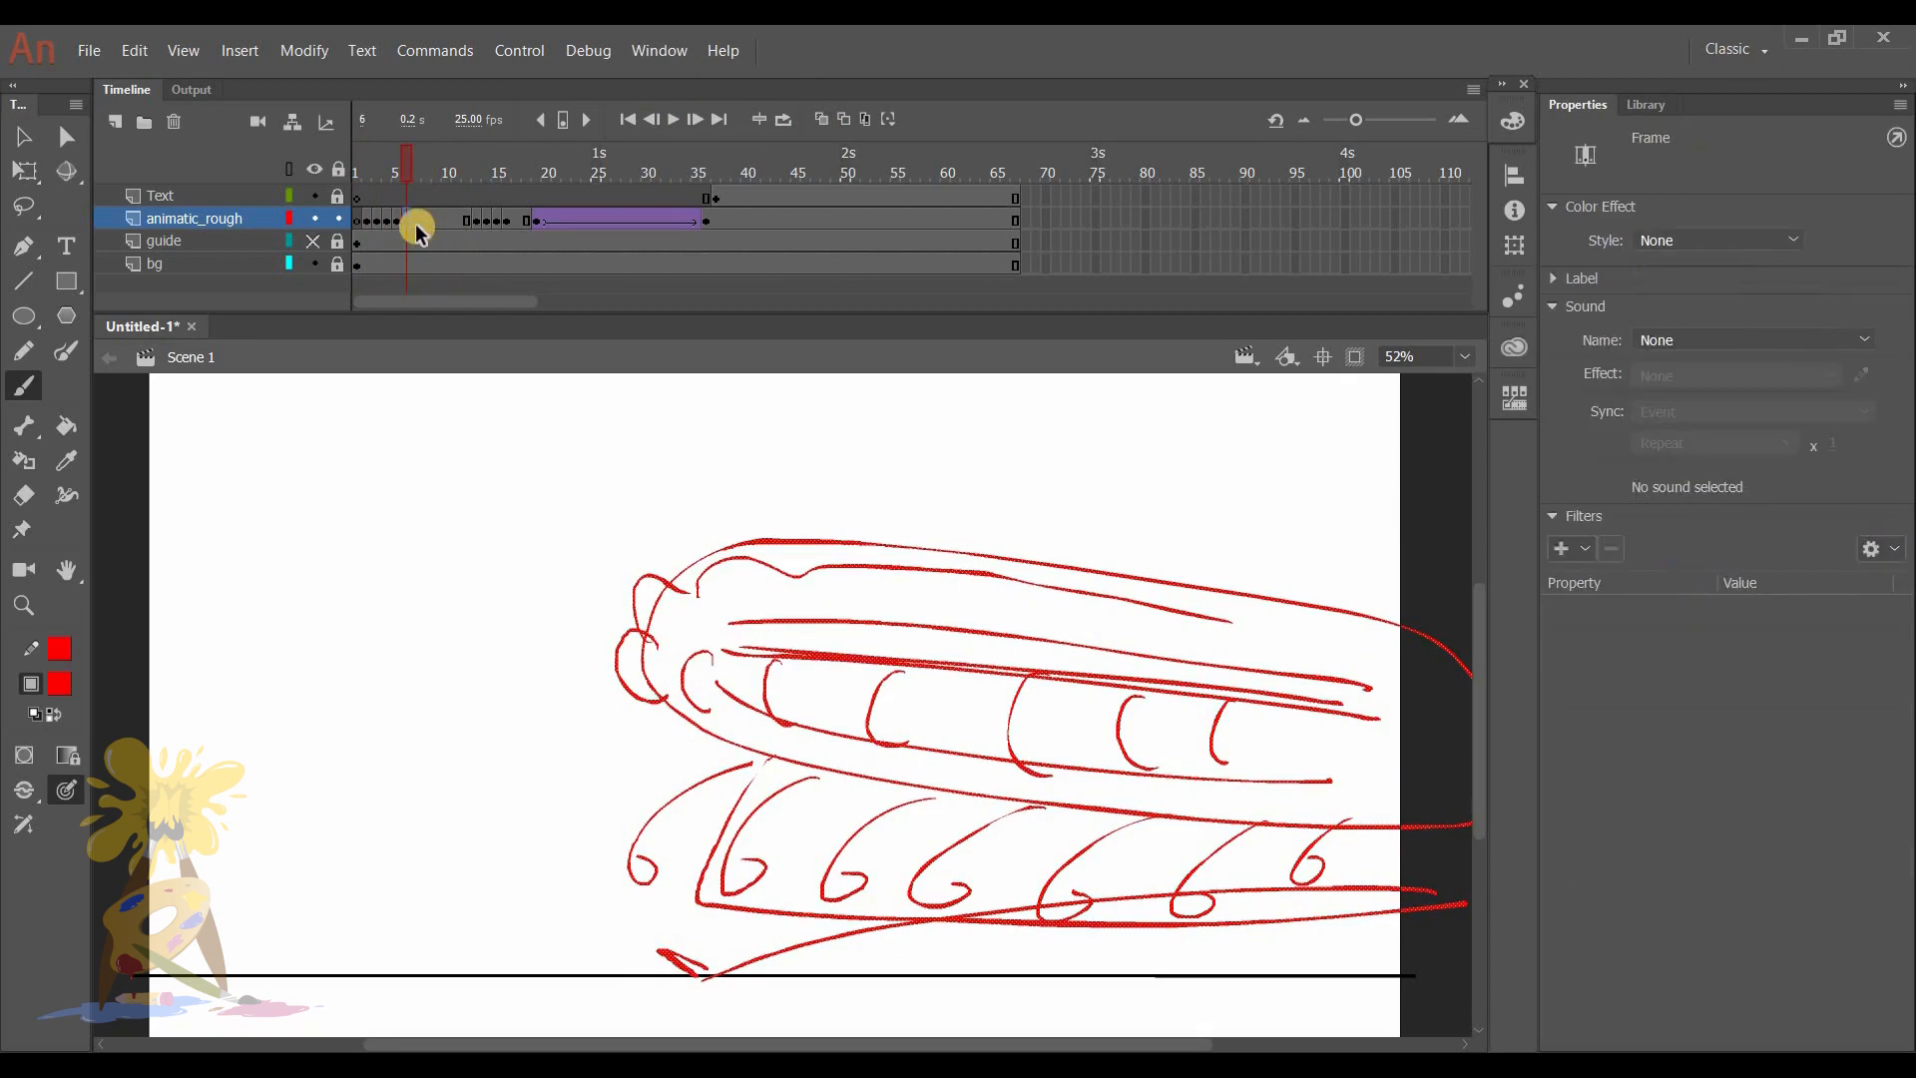
pyautogui.click(413, 166)
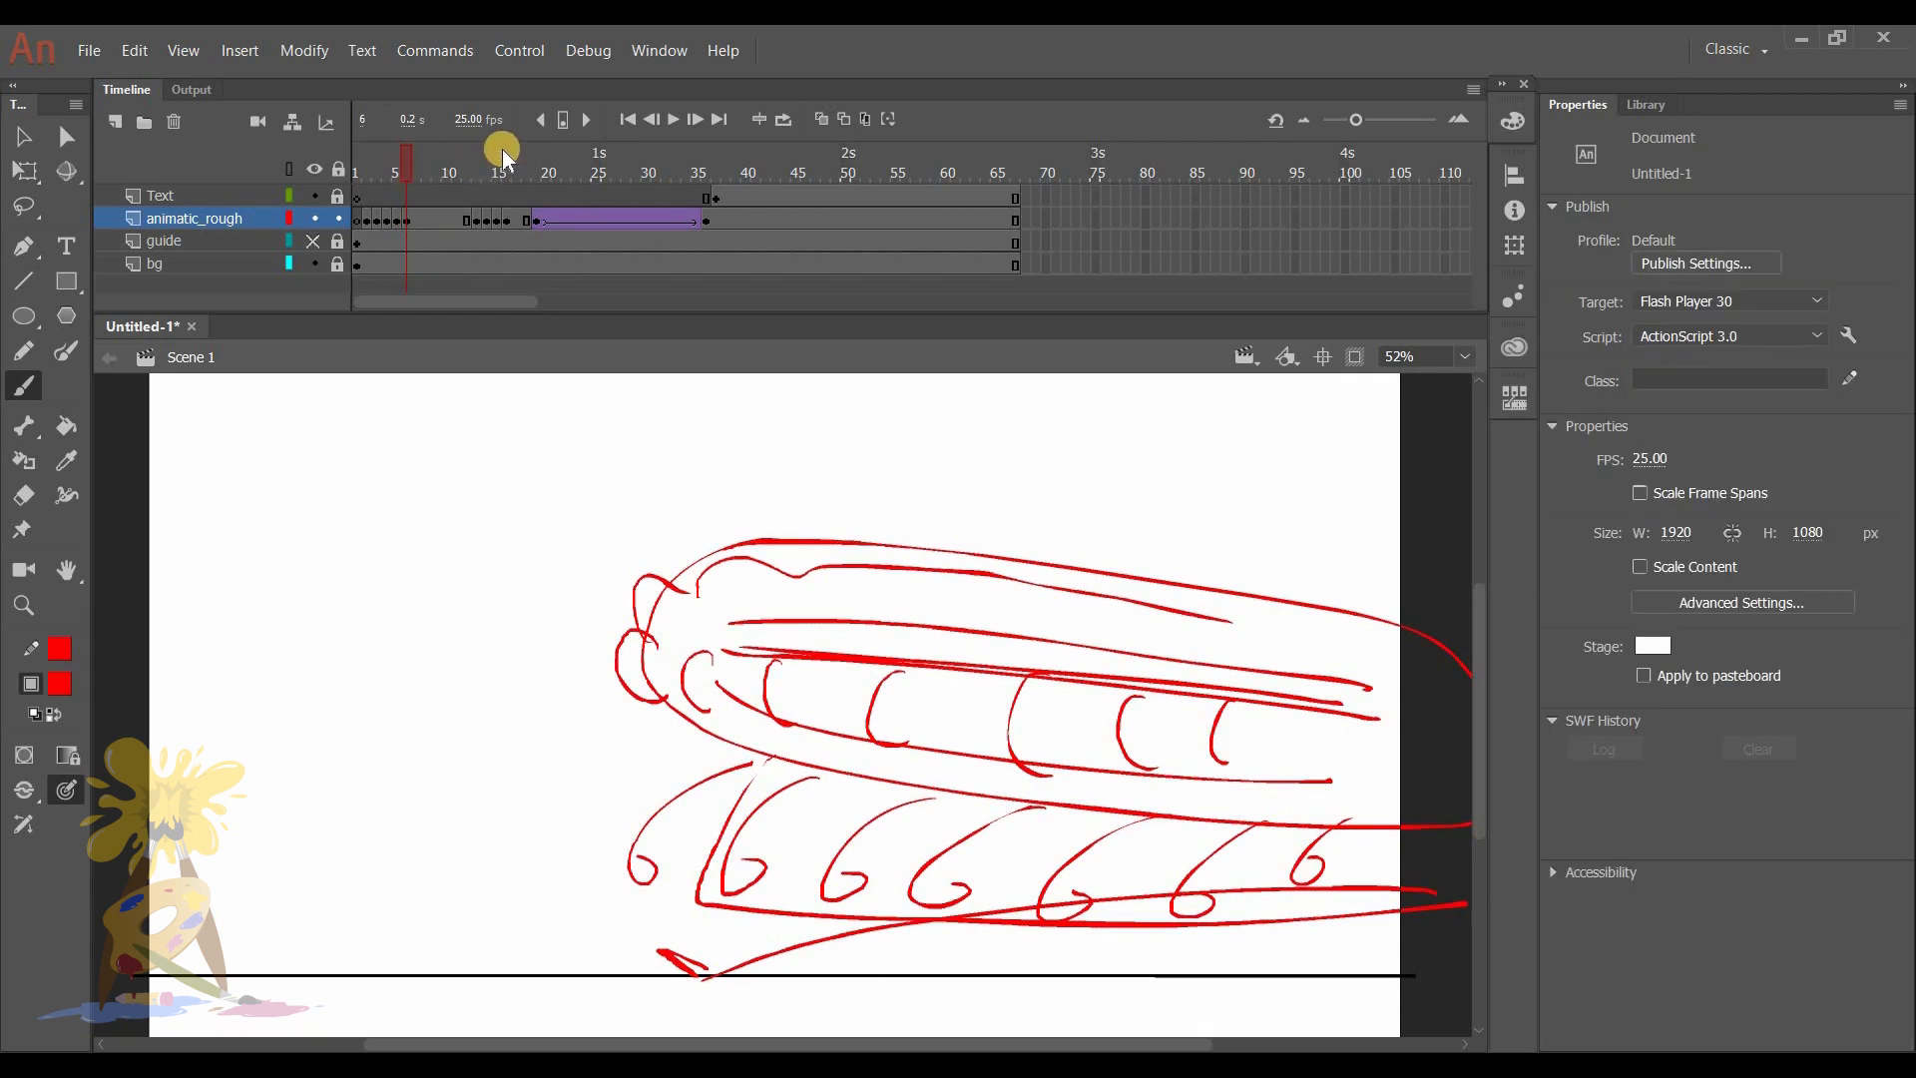
# - Remove six surplus frames after frame 6 across all layers and play the animation from frame 1
pyautogui.hotkey('shift', 'F5')
pyautogui.hotkey('shift', 'F5')
pyautogui.hotkey('shift', 'F5')
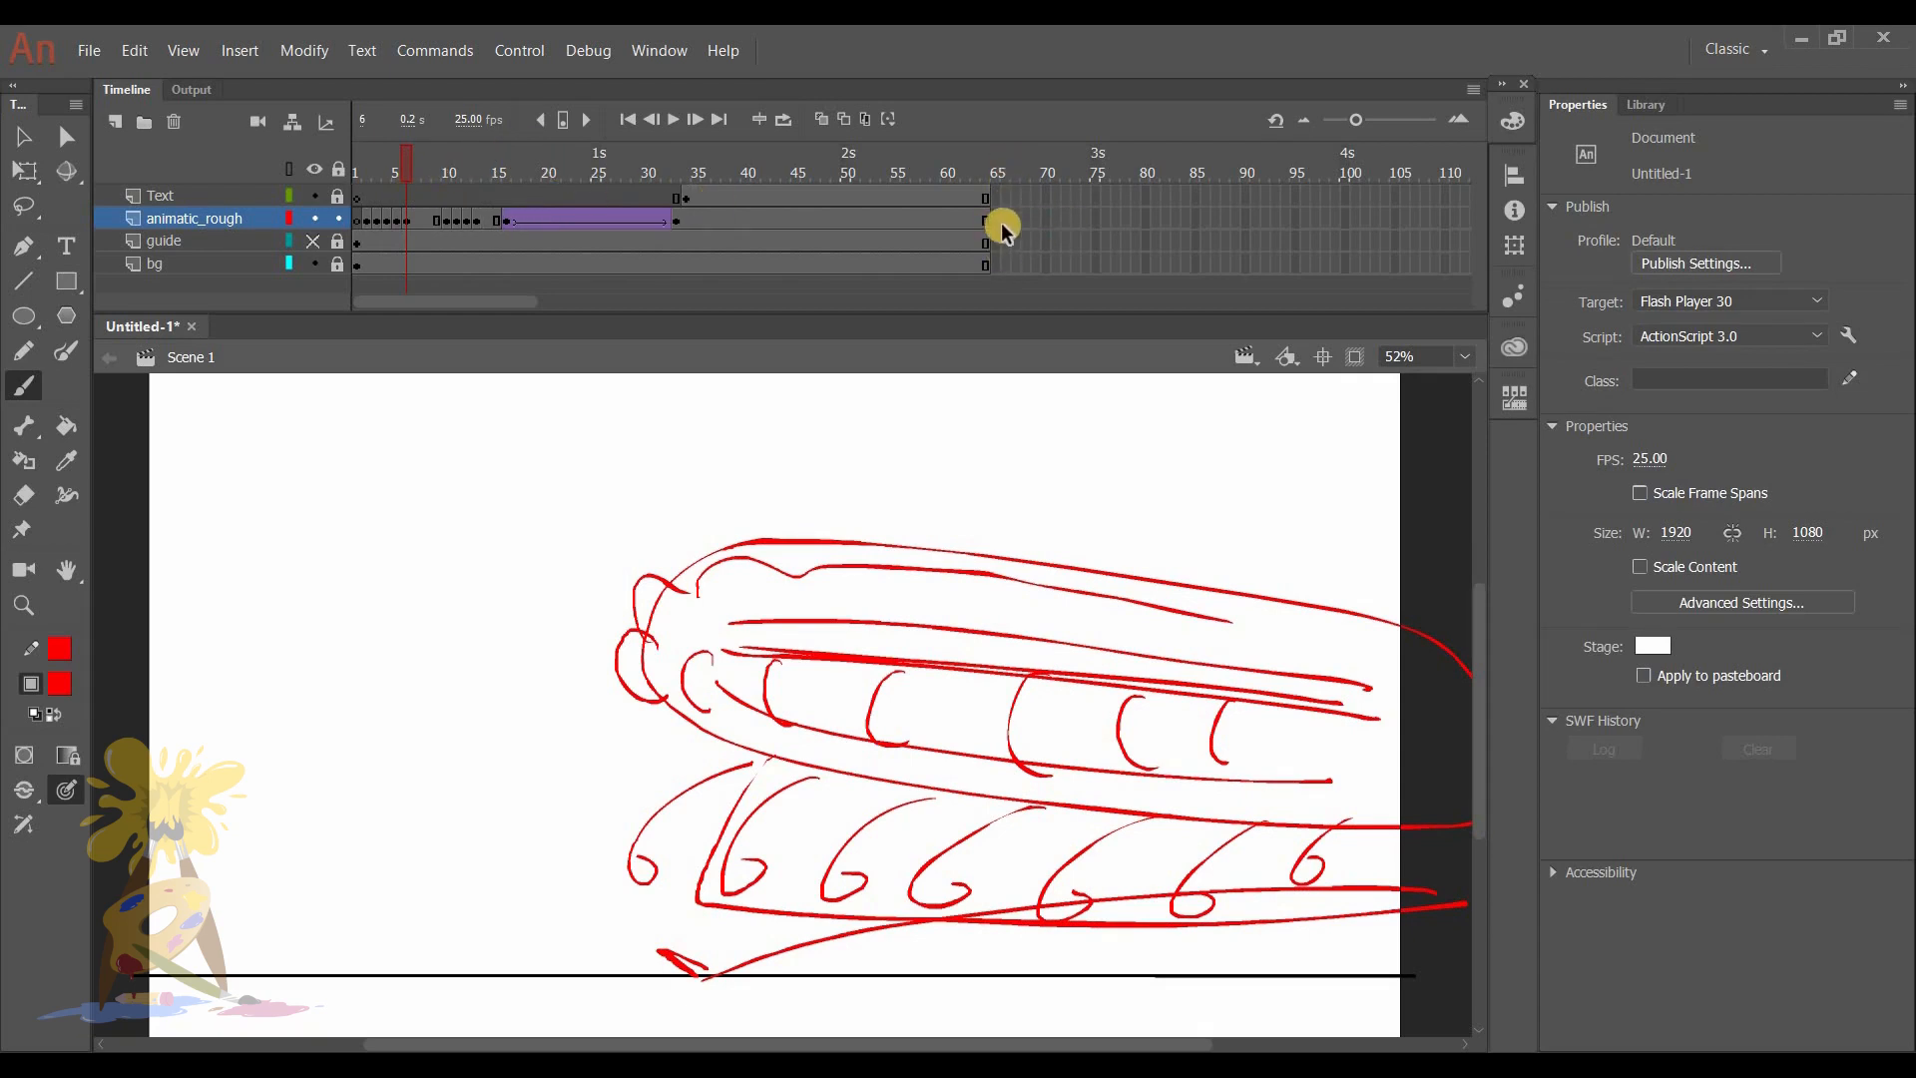
pyautogui.hotkey('shift', 'F5')
pyautogui.hotkey('shift', 'F5')
pyautogui.hotkey('shift', 'F5')
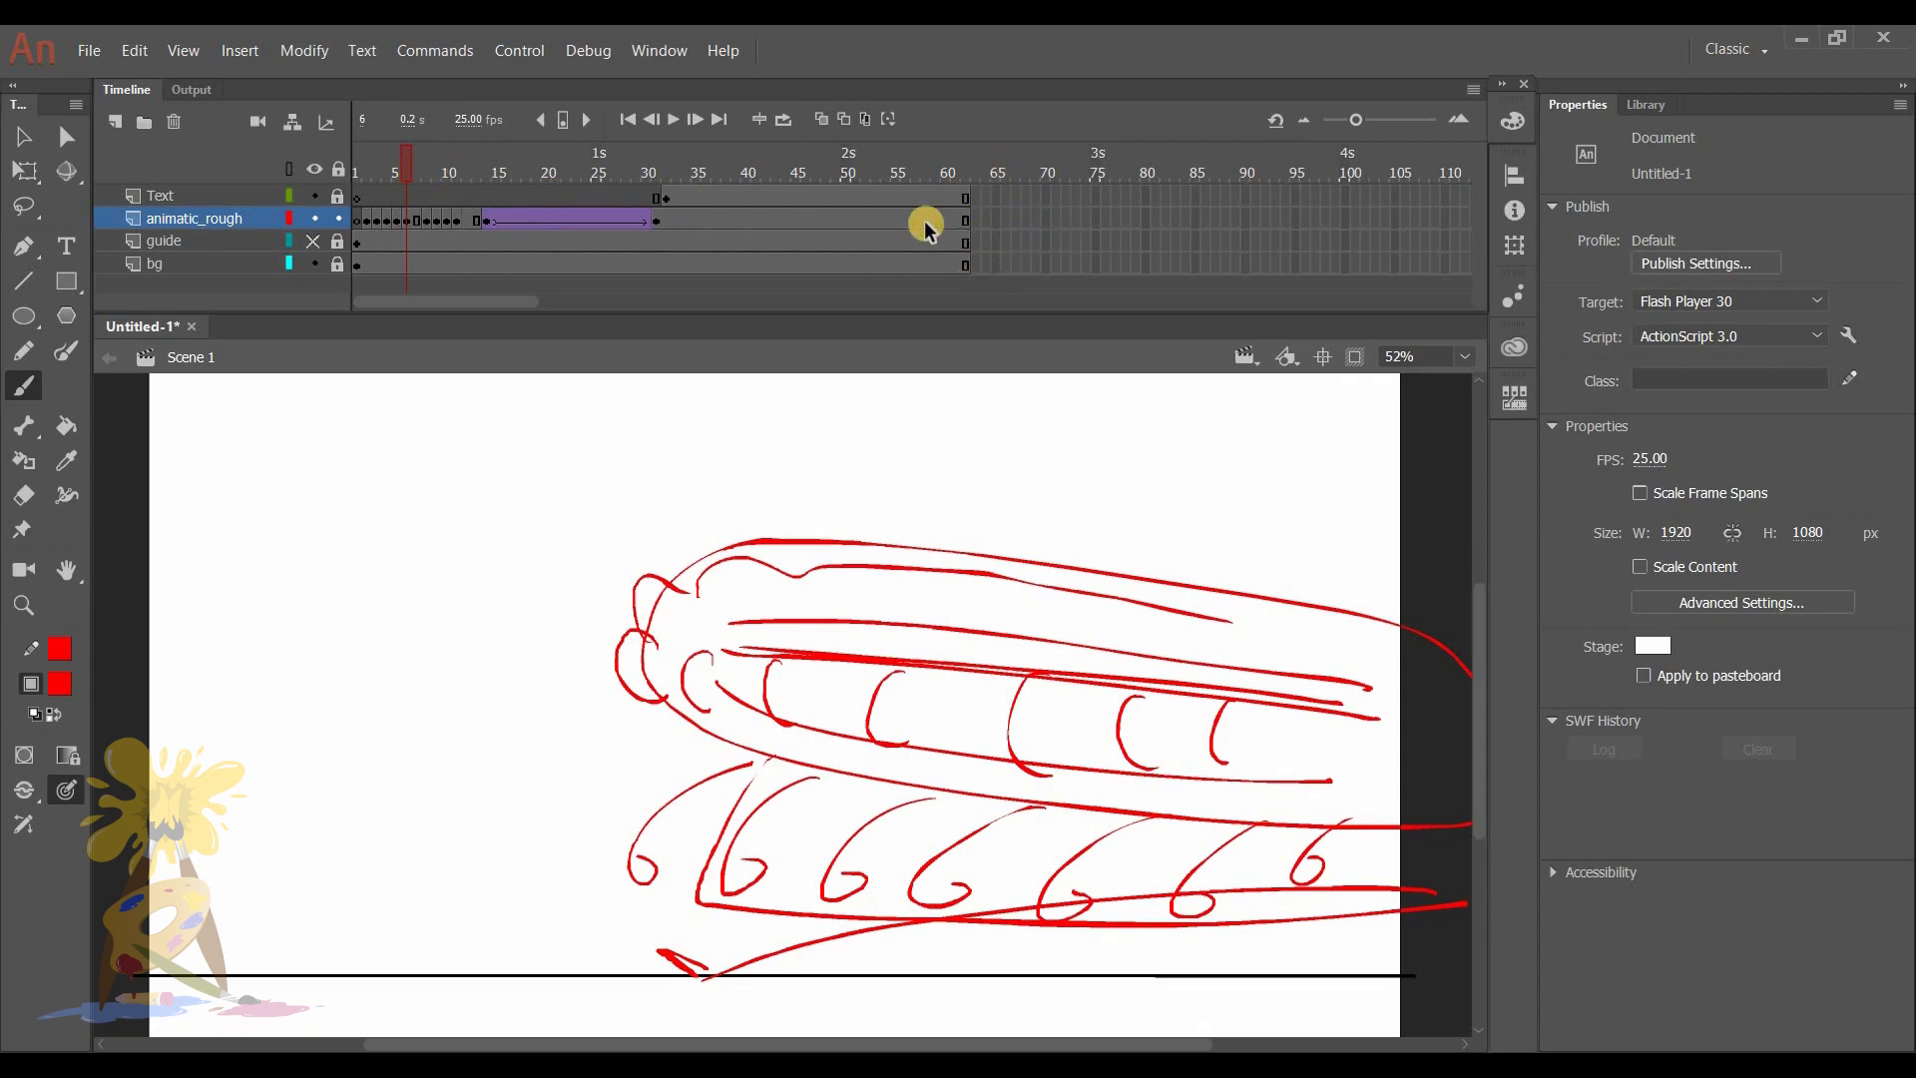
pyautogui.moveTo(349, 165); pyautogui.dragTo(236, 140)
pyautogui.press('Return')
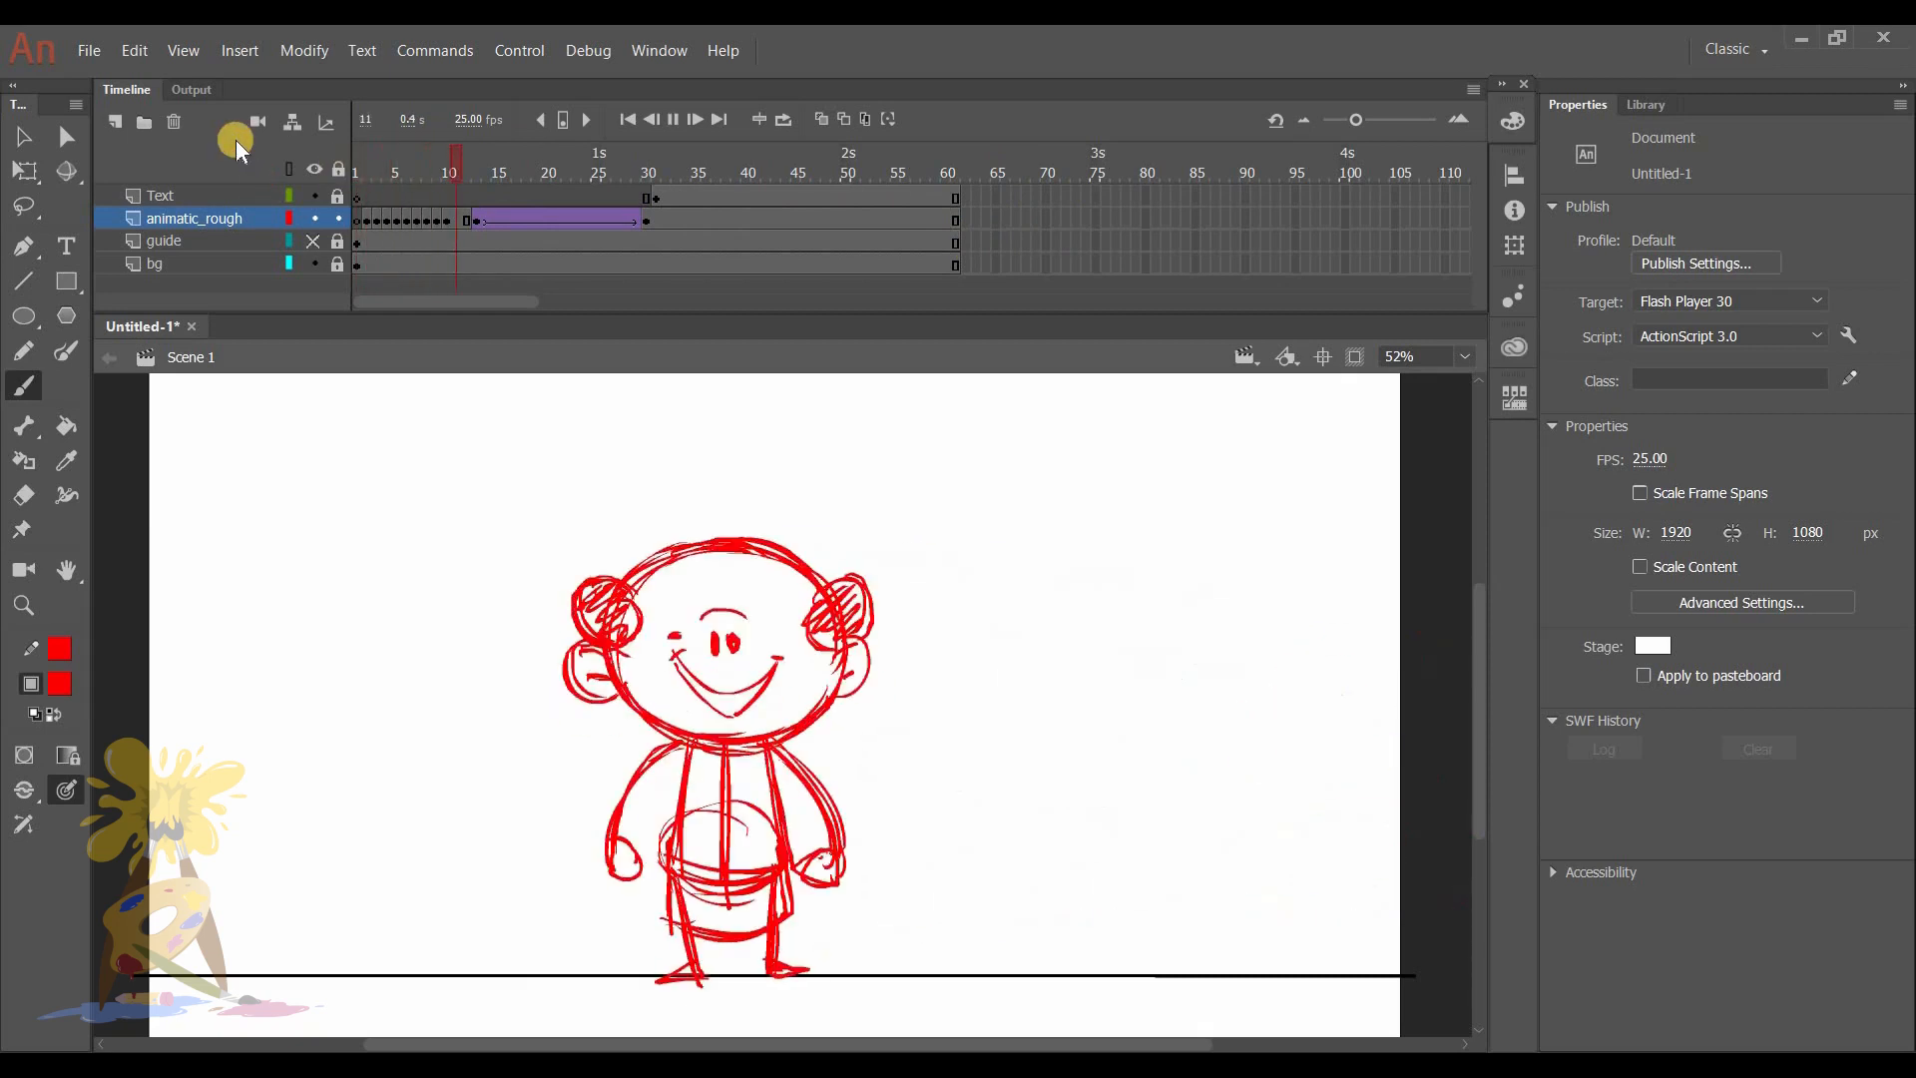